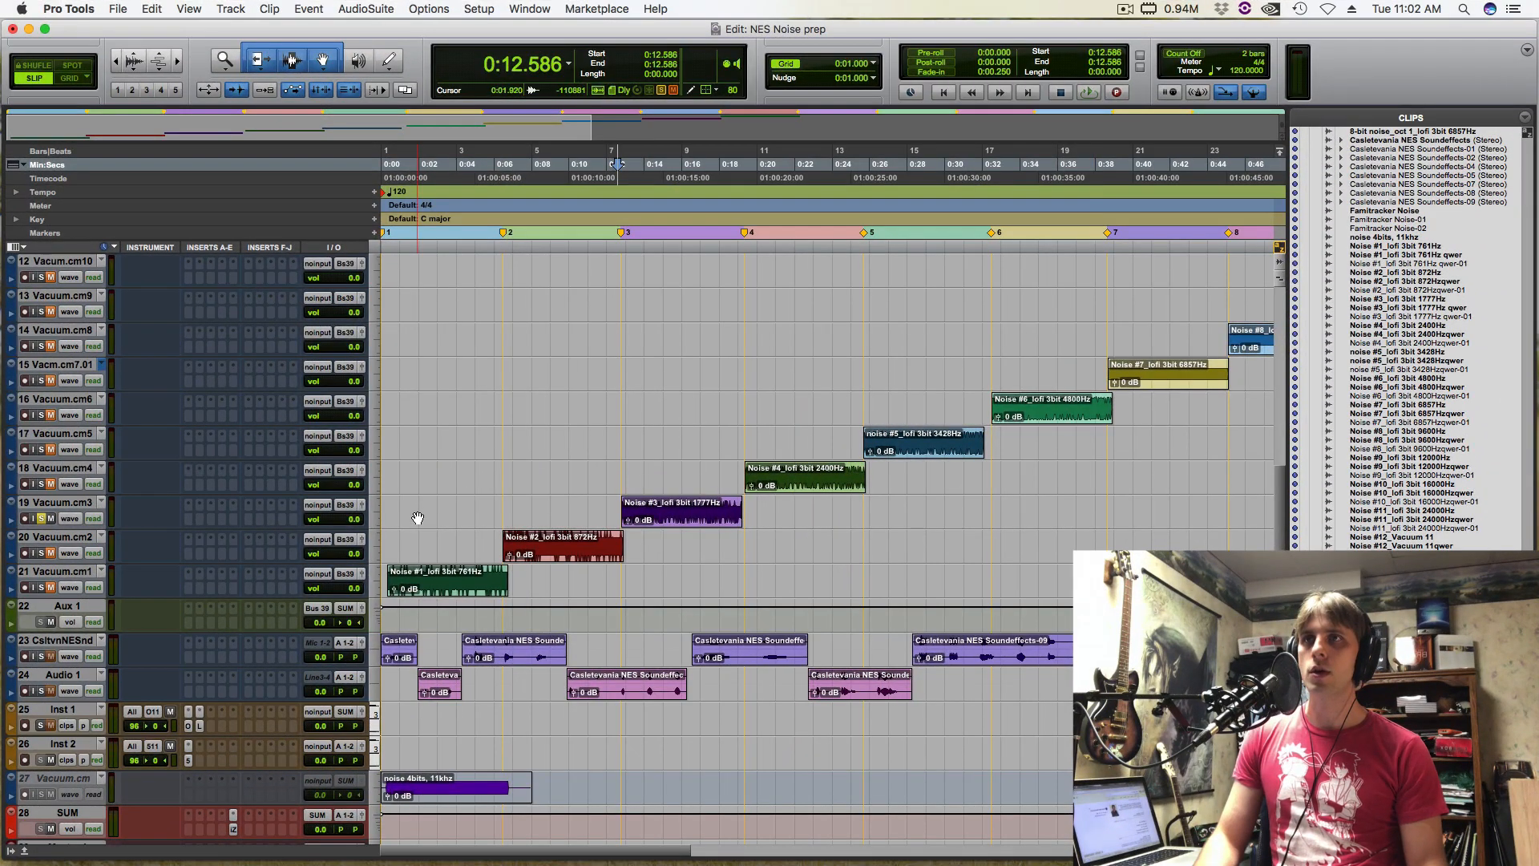
# Solo the FmtrckrNstm1 track and play its Famitracker Noise-01 clip from the beginning
pyautogui.click(420, 503)
pyautogui.scroll(10, 427, 491)
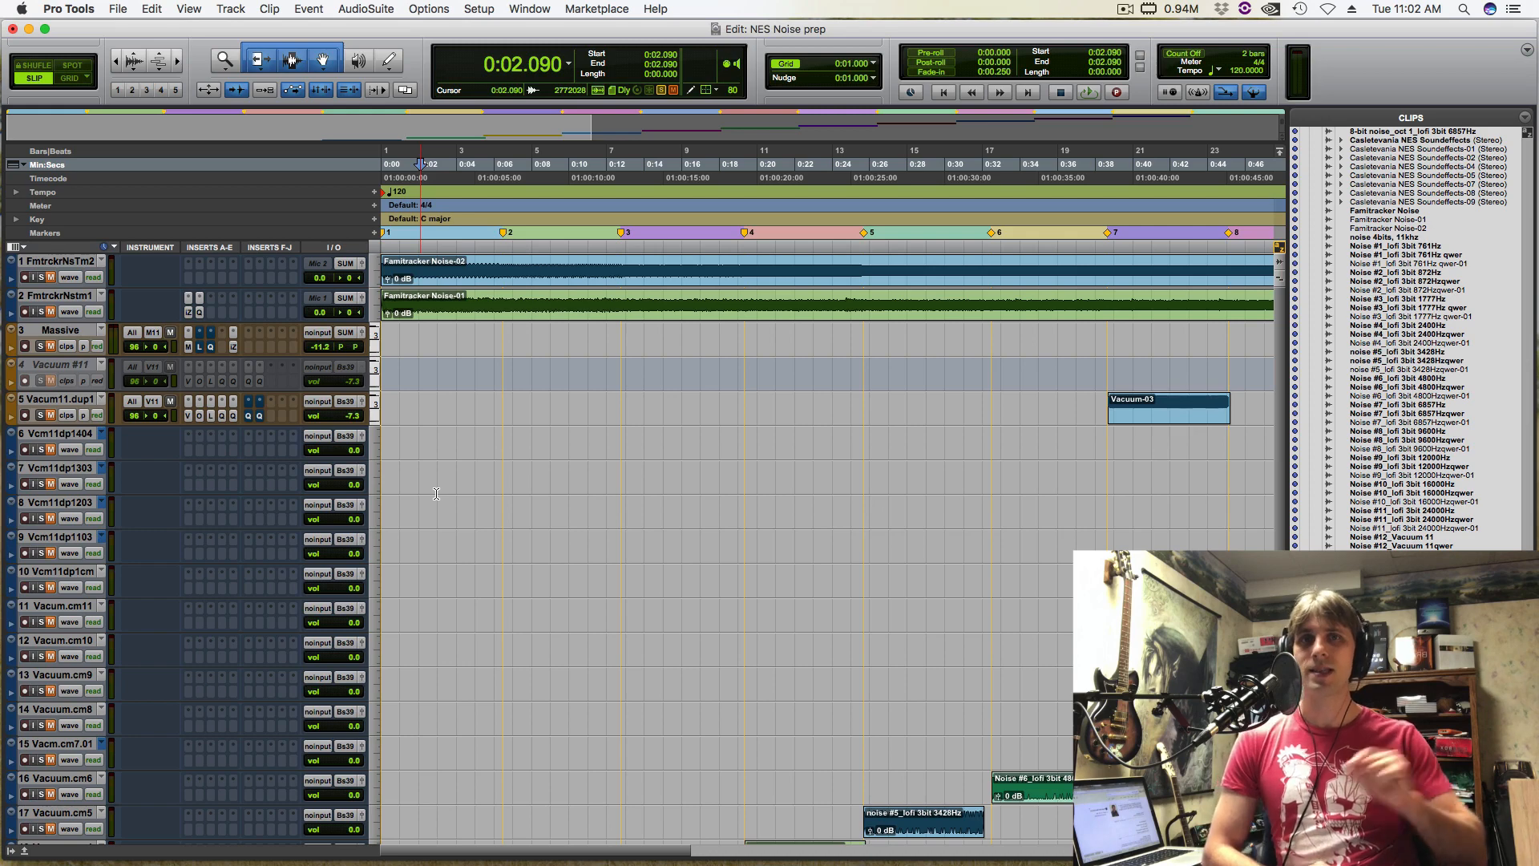
pyautogui.click(41, 312)
pyautogui.click(437, 311)
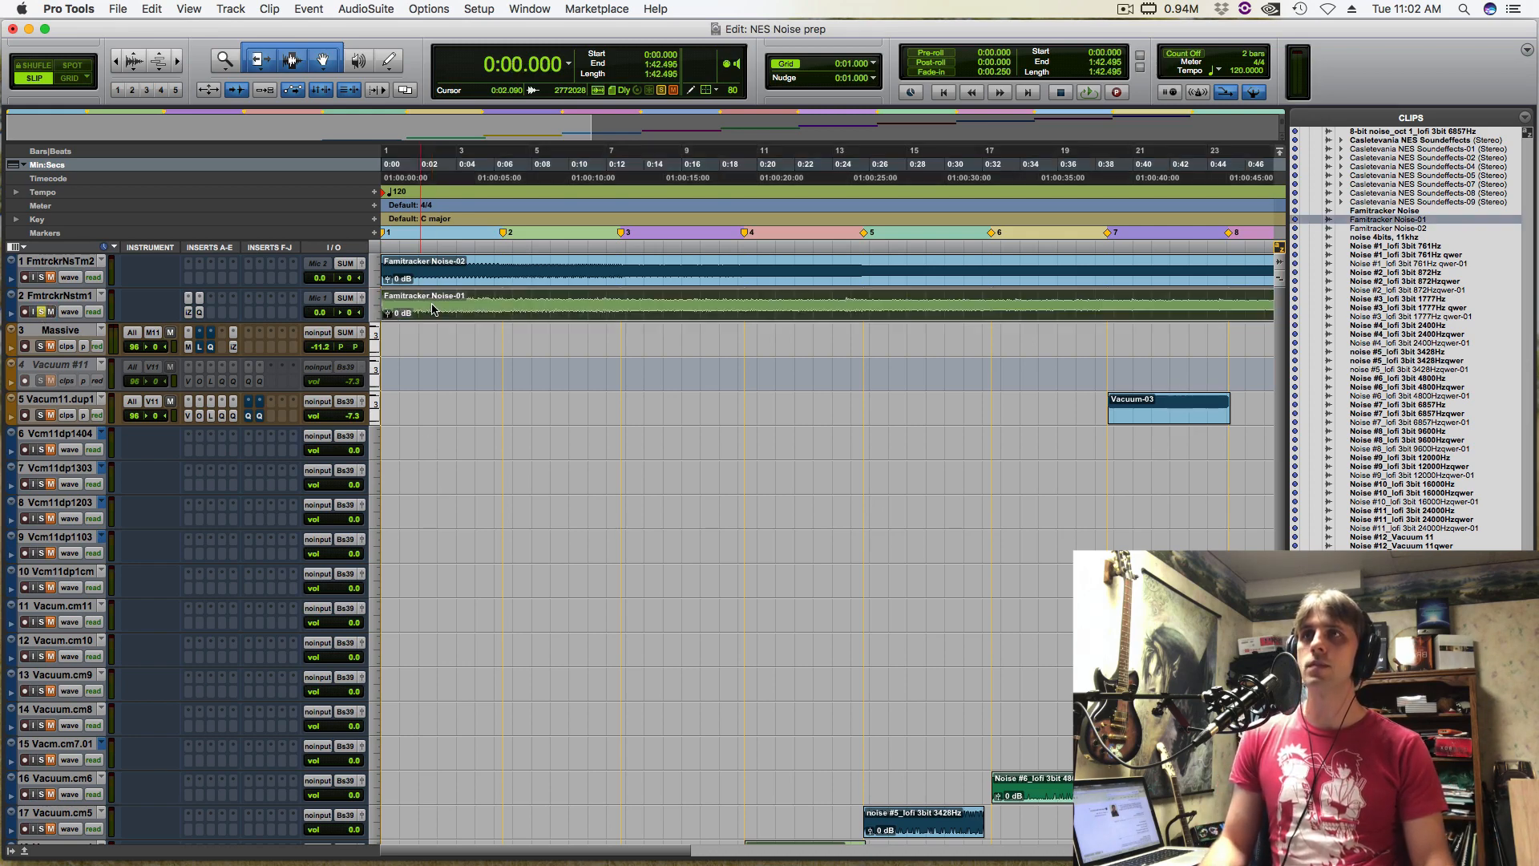
pyautogui.press('space')
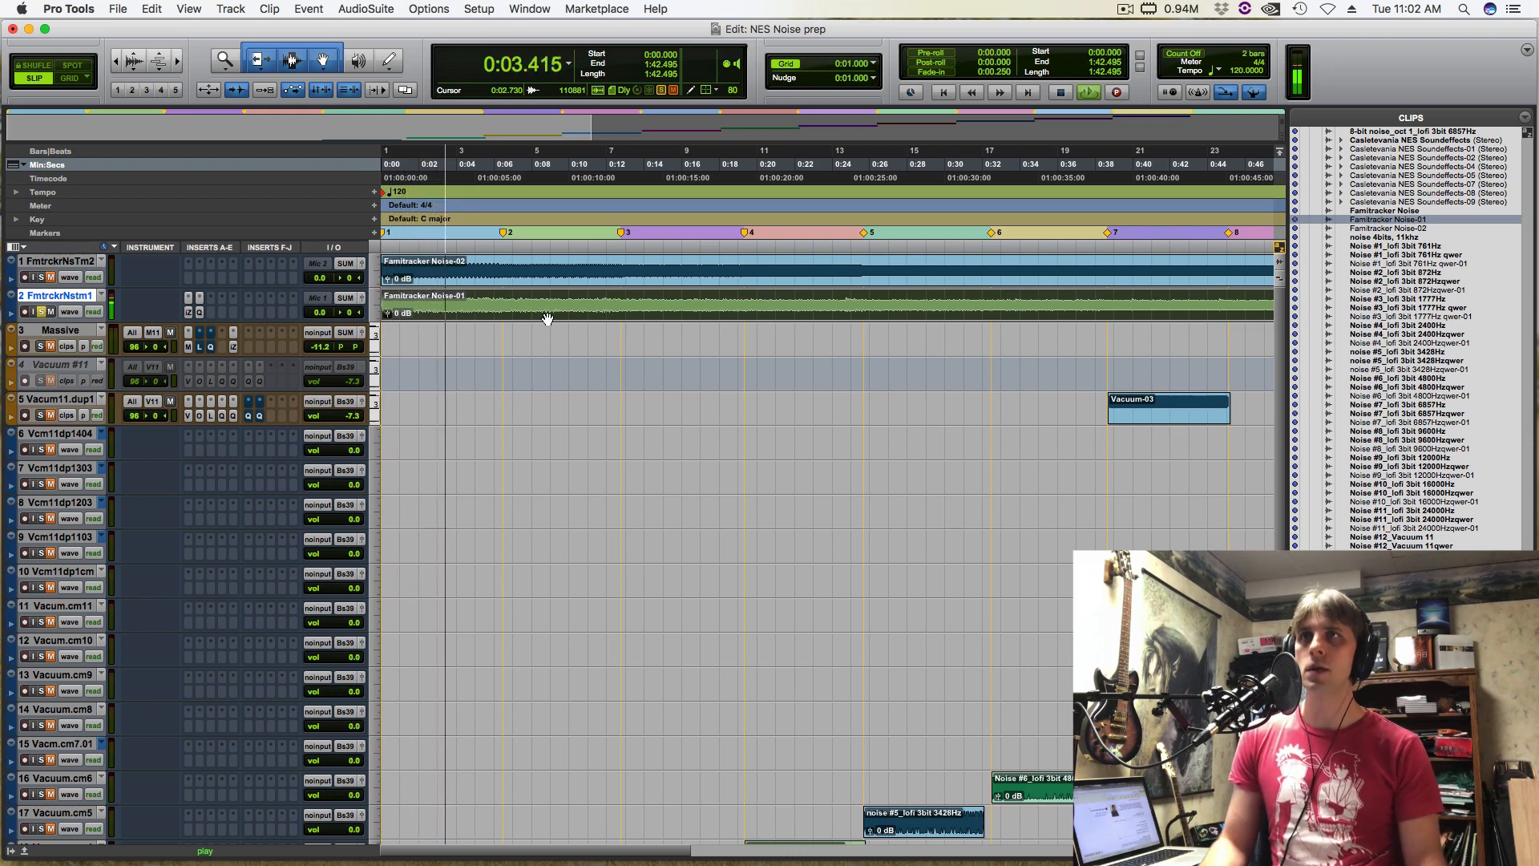
pyautogui.press('space')
# Audition the Famitracker Noise-01 clip at successive timeline positions between about 7 and 34 seconds
pyautogui.click(511, 298)
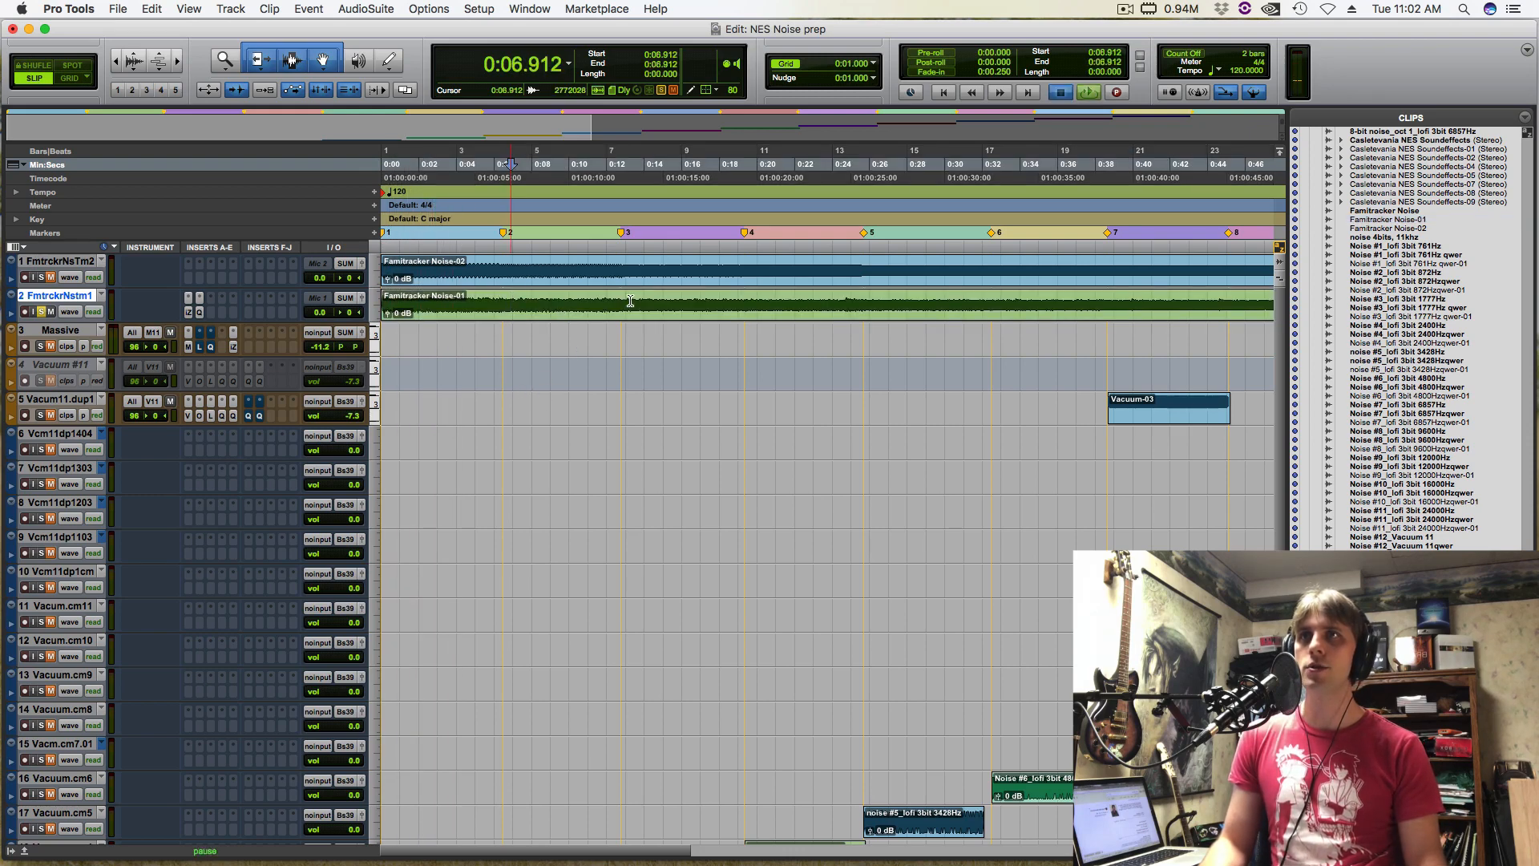
pyautogui.press('space')
pyautogui.click(658, 314)
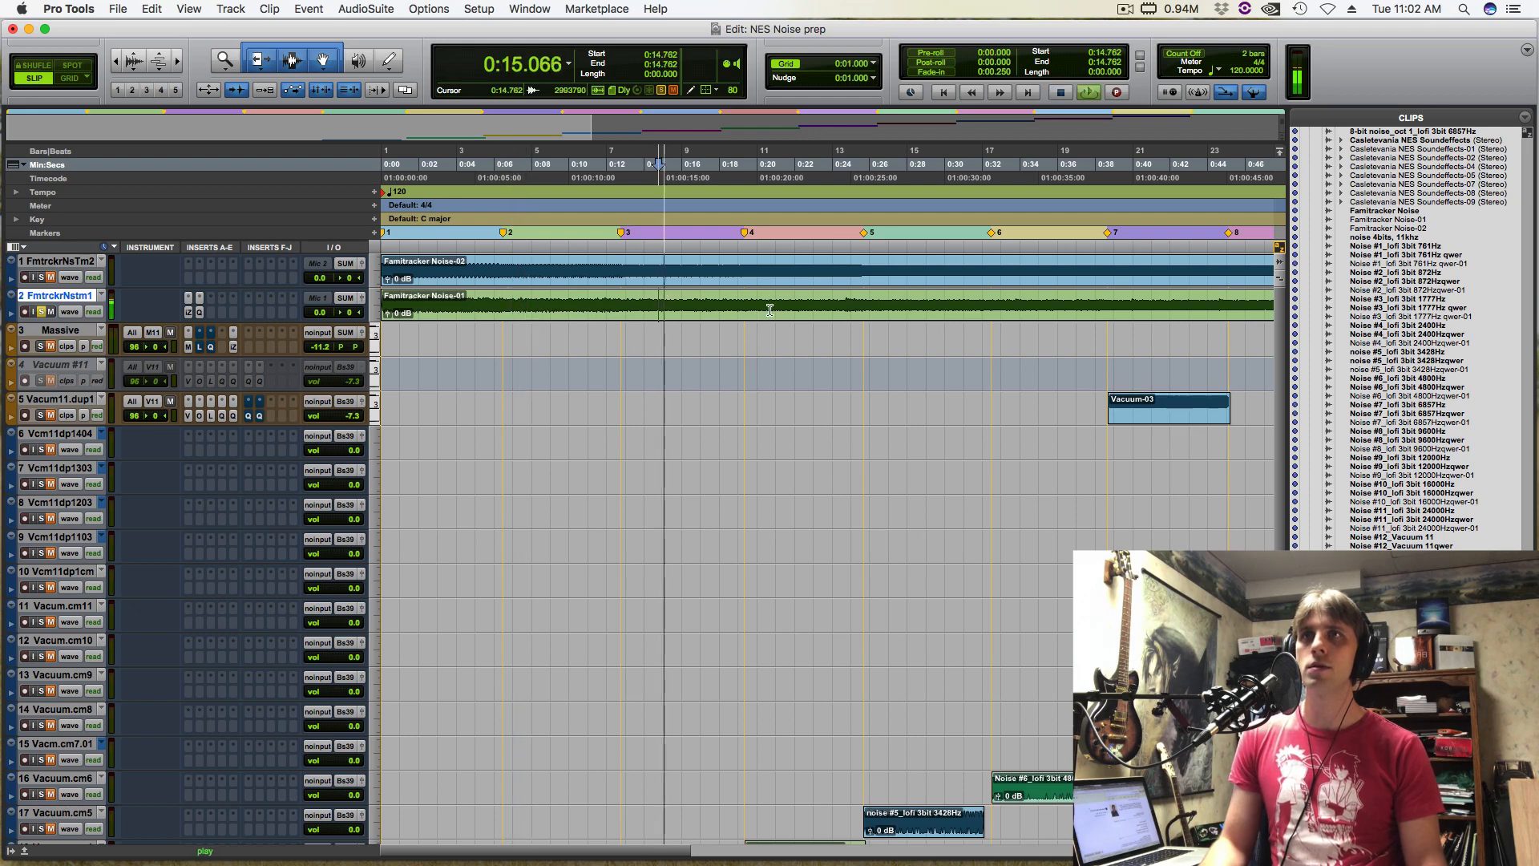
pyautogui.press('space')
pyautogui.click(779, 298)
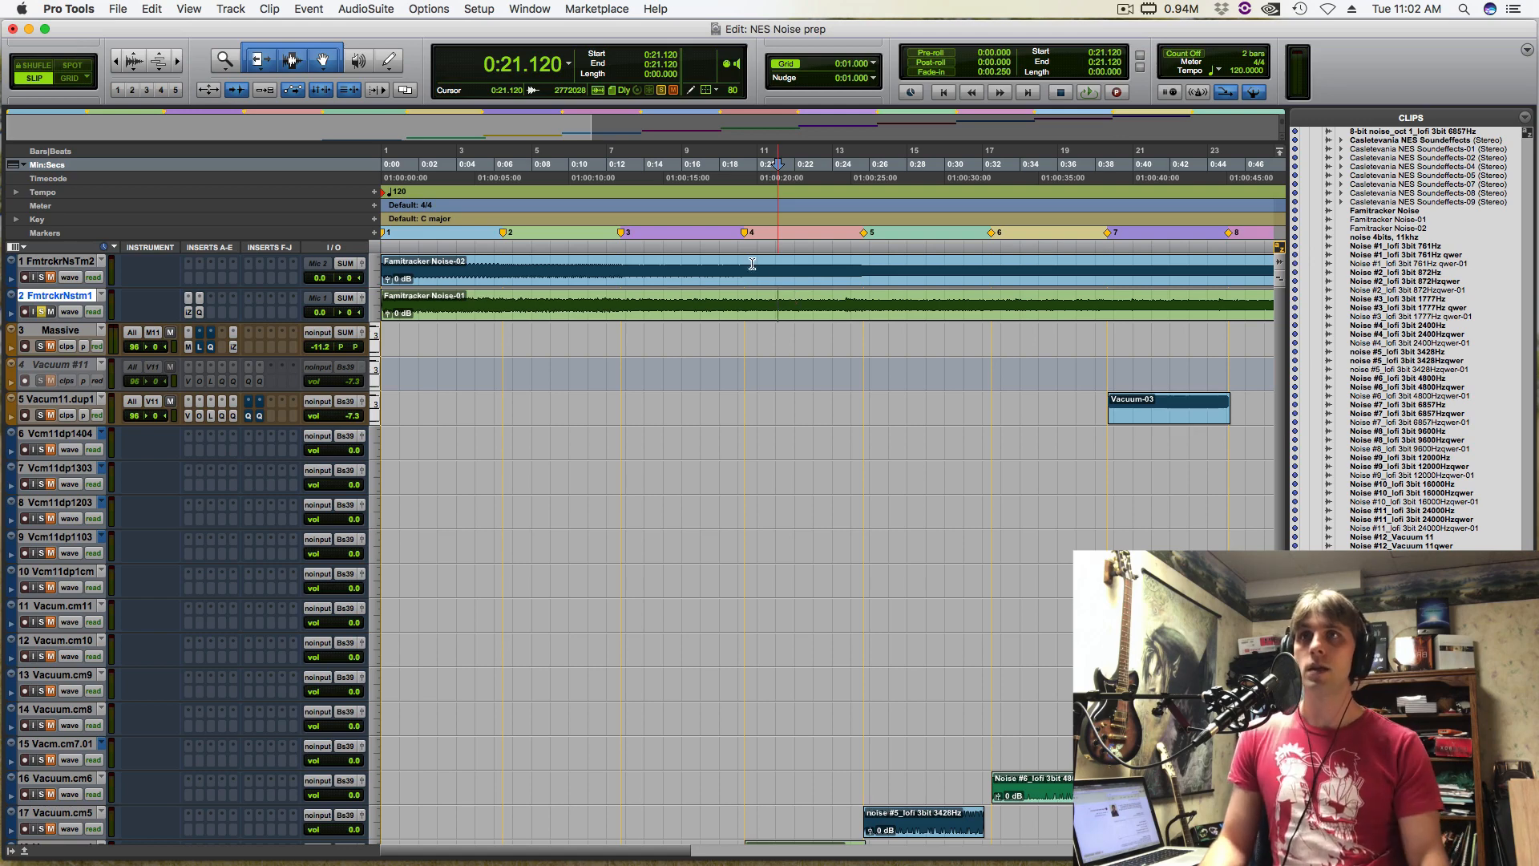
pyautogui.press('space')
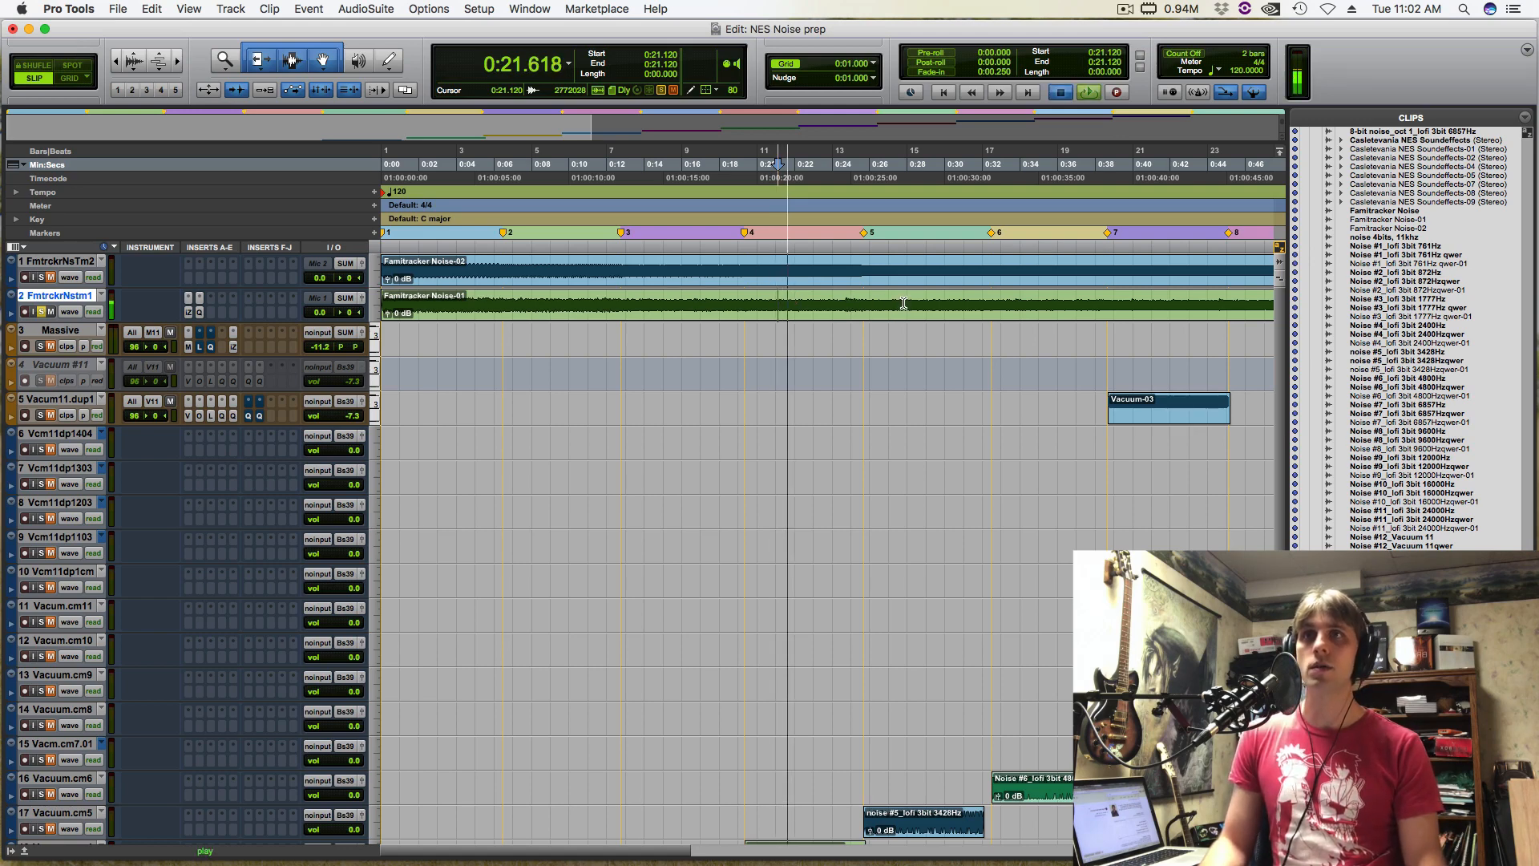
pyautogui.click(903, 305)
pyautogui.press('space')
pyautogui.click(1027, 305)
pyautogui.press('space')
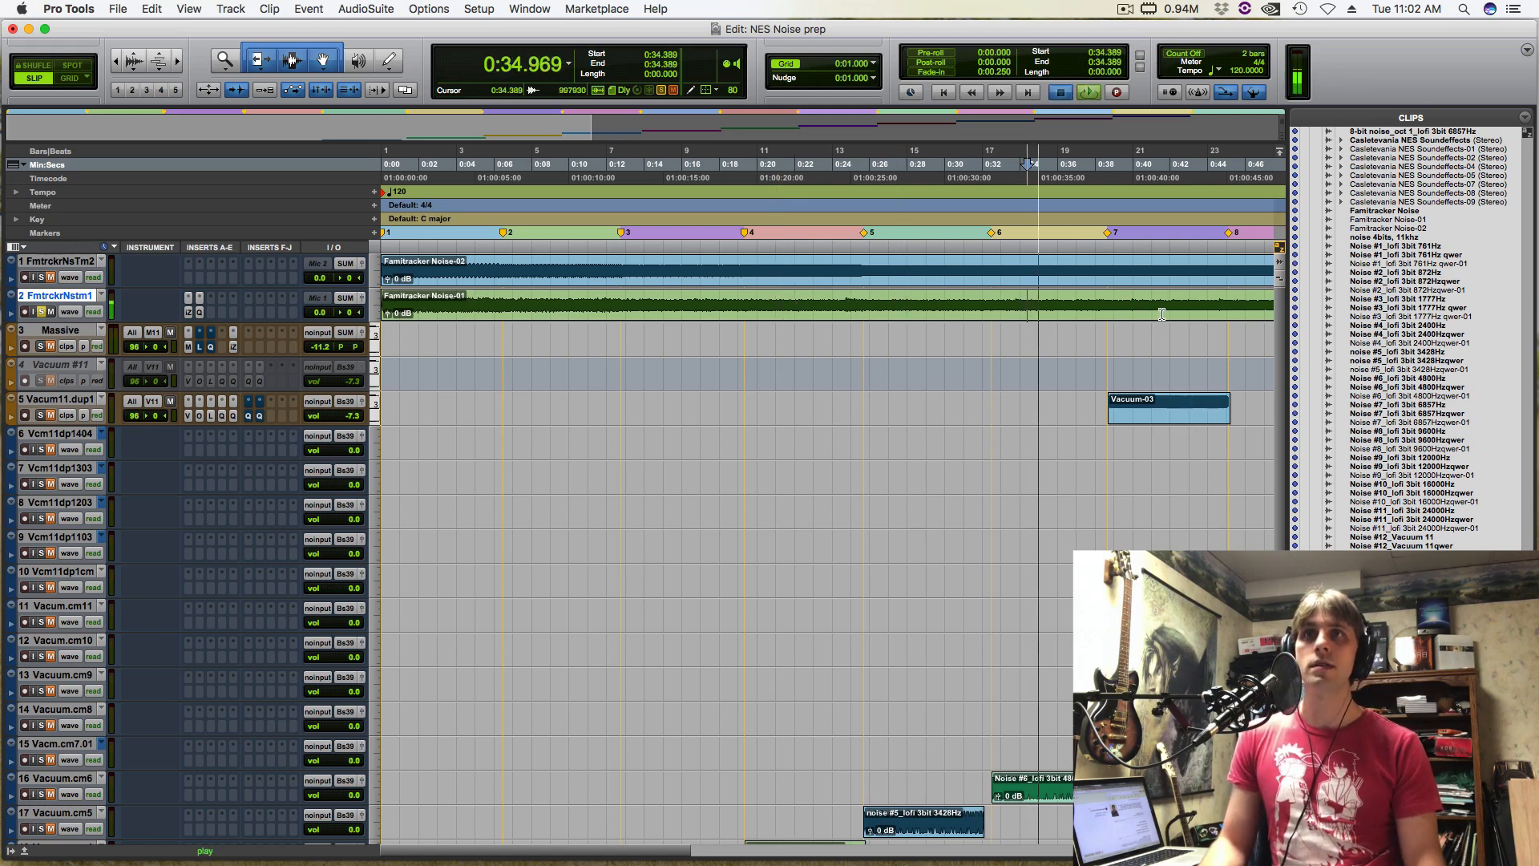
pyautogui.press('space')
# Place the playback cursor near 0:02.4 in the Famitracker Noise-01 clip and play a short passage
pyautogui.press('super+bracketleft')
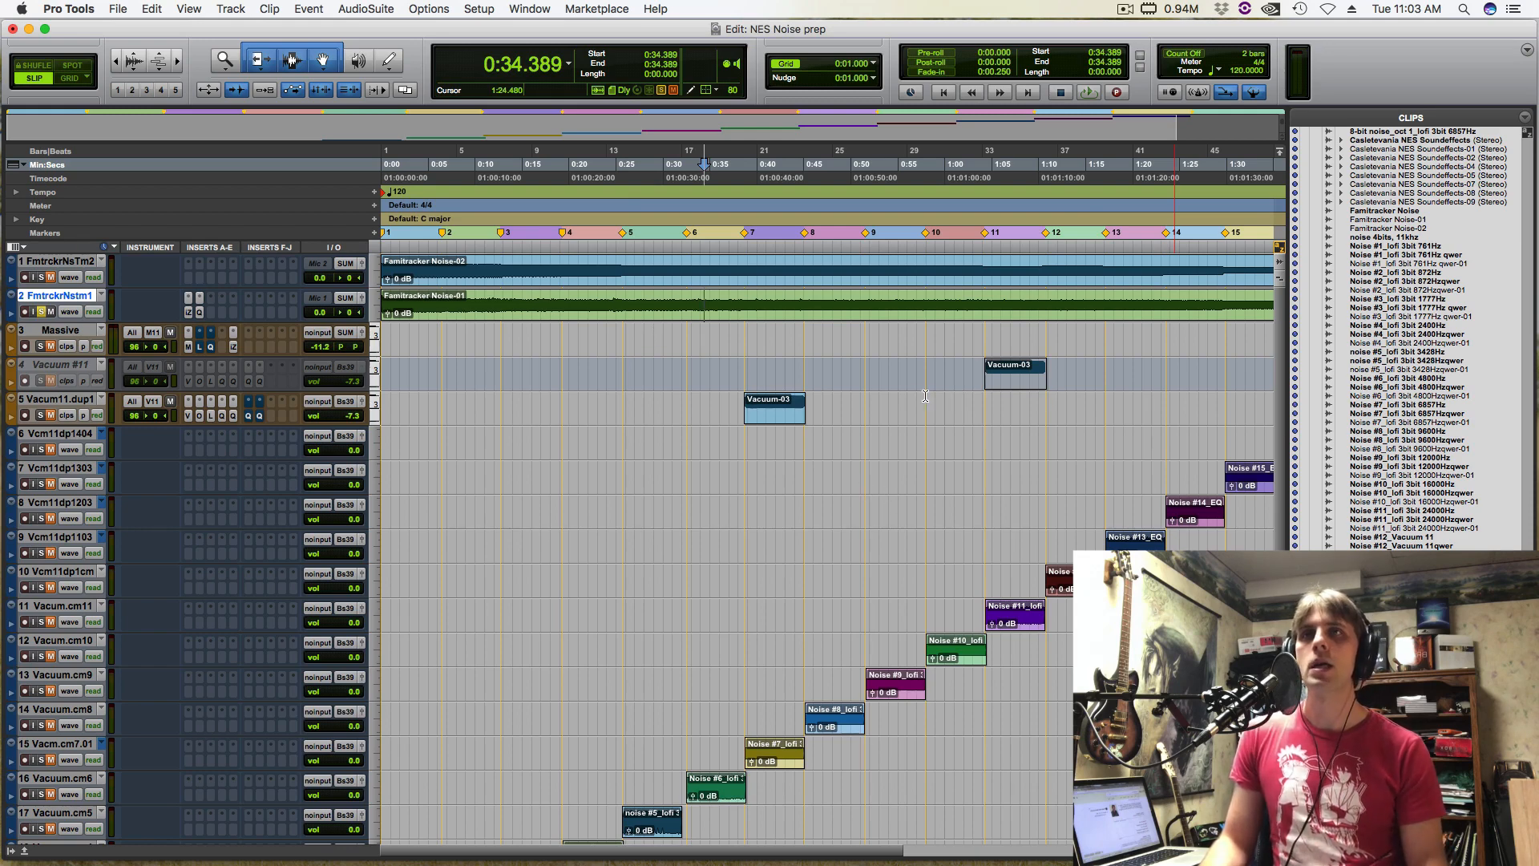
pyautogui.click(663, 300)
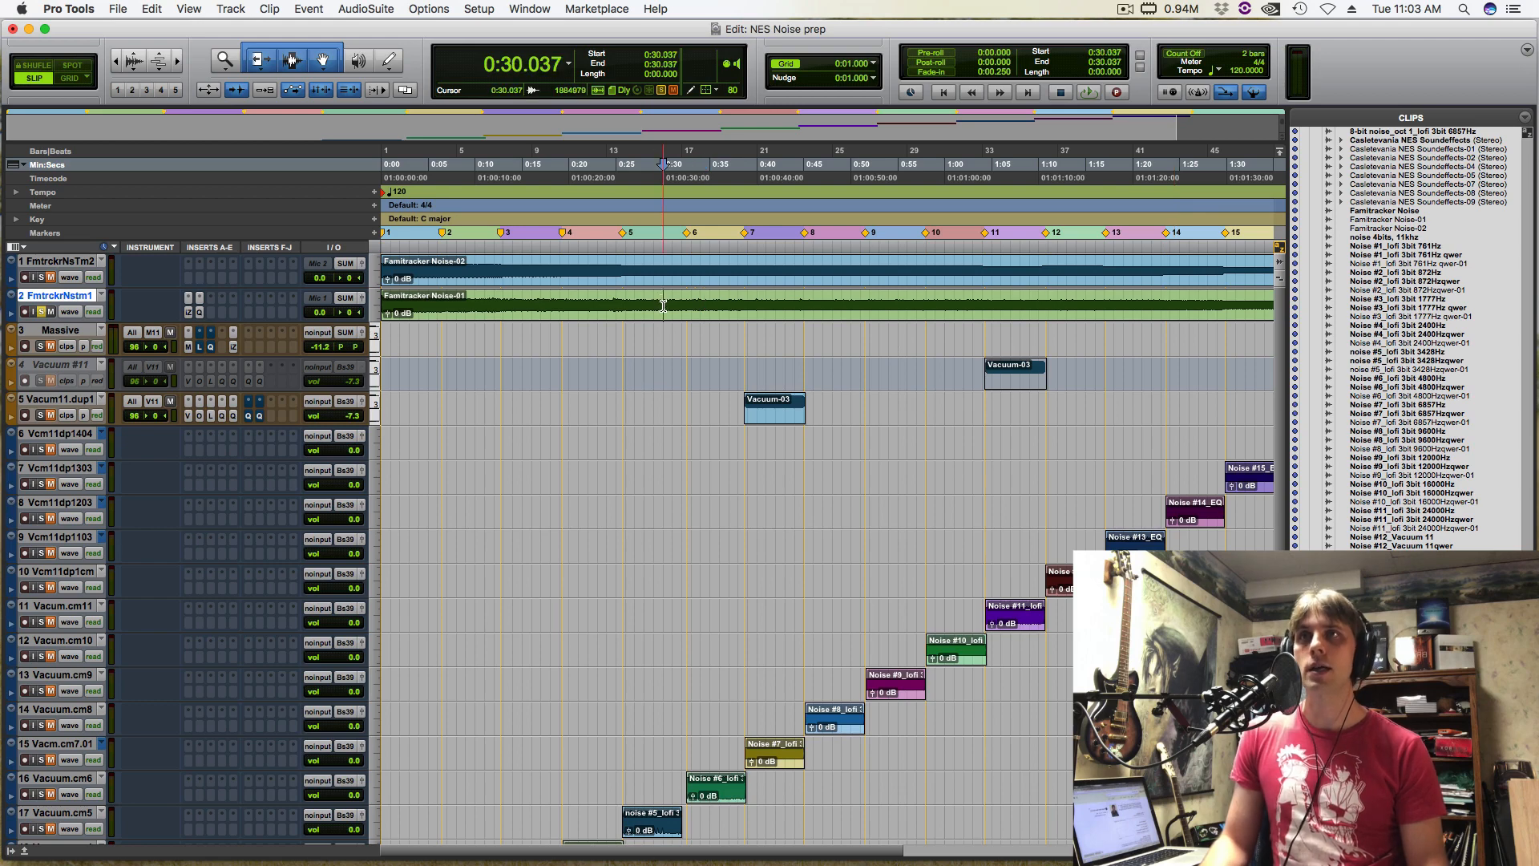
pyautogui.click(651, 313)
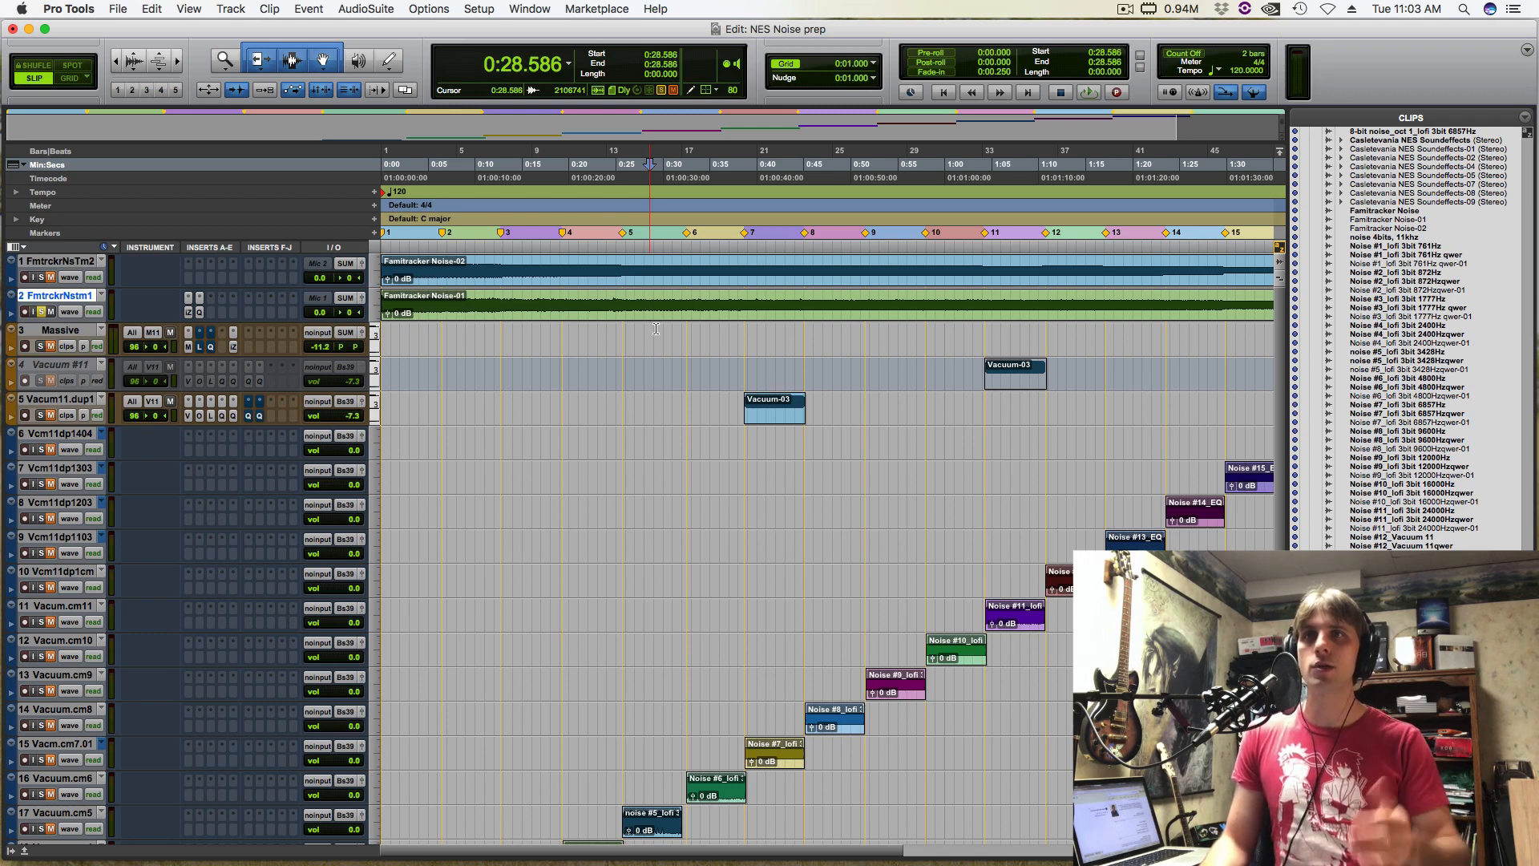
pyautogui.click(409, 293)
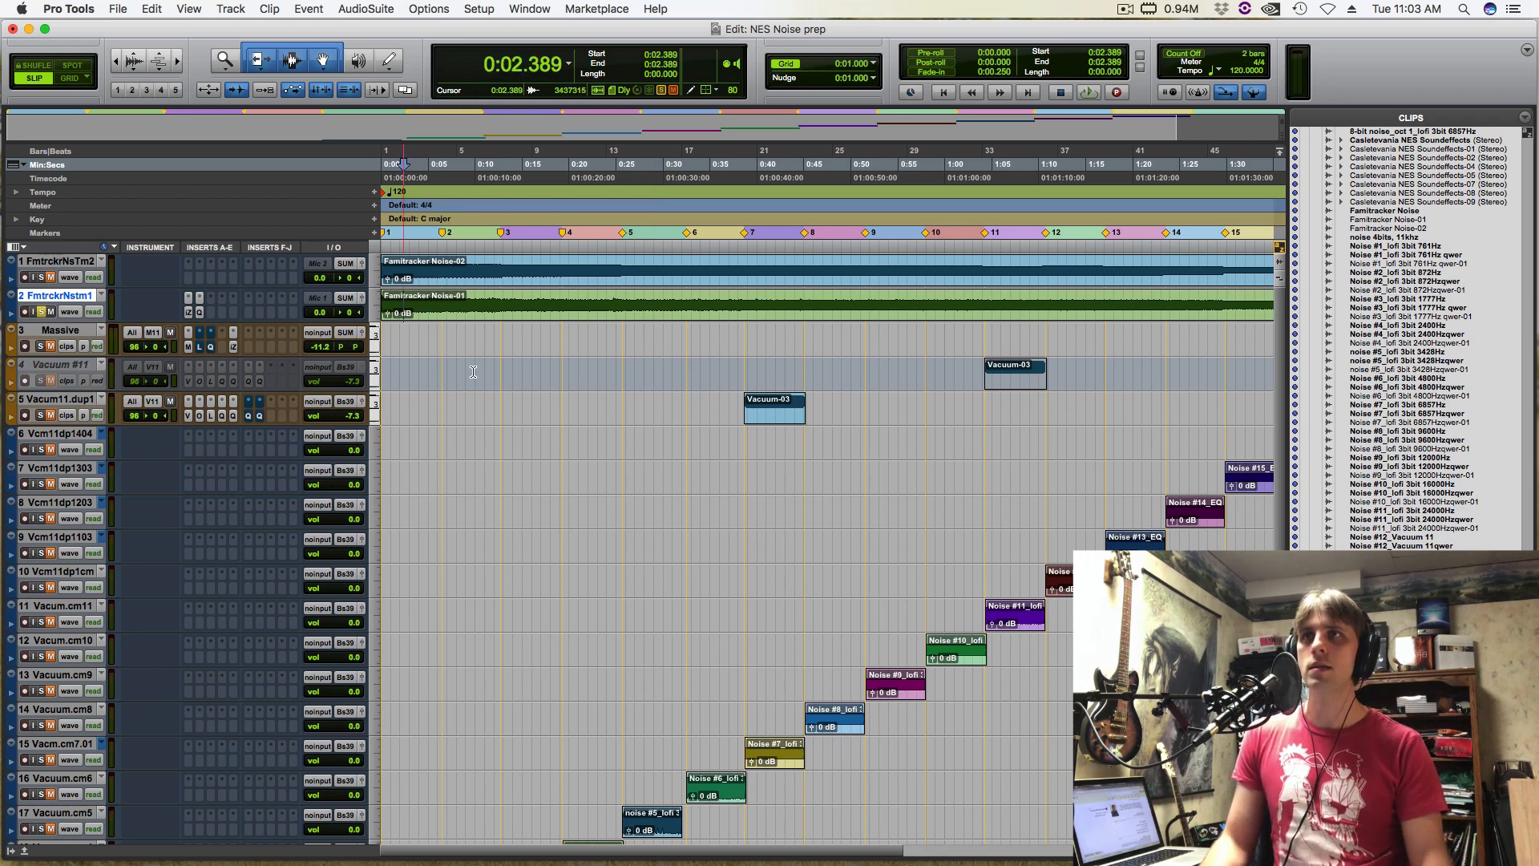
pyautogui.press('space')
pyautogui.press('space')
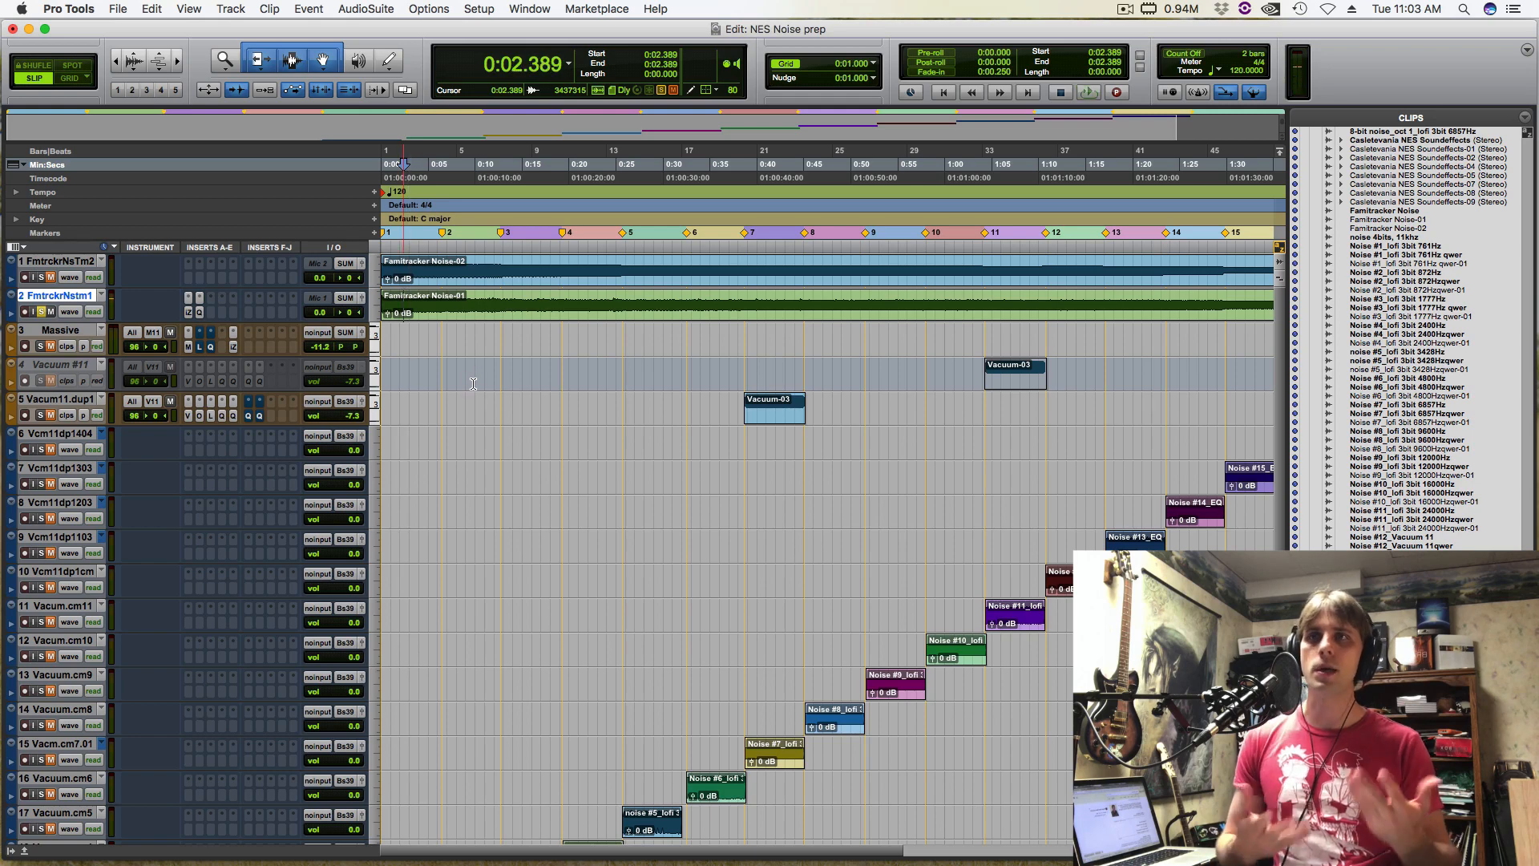
# Enlarge the height of the Vacuum11.dup1 track so its insert names can be read
pyautogui.scroll(-3, 353, 505)
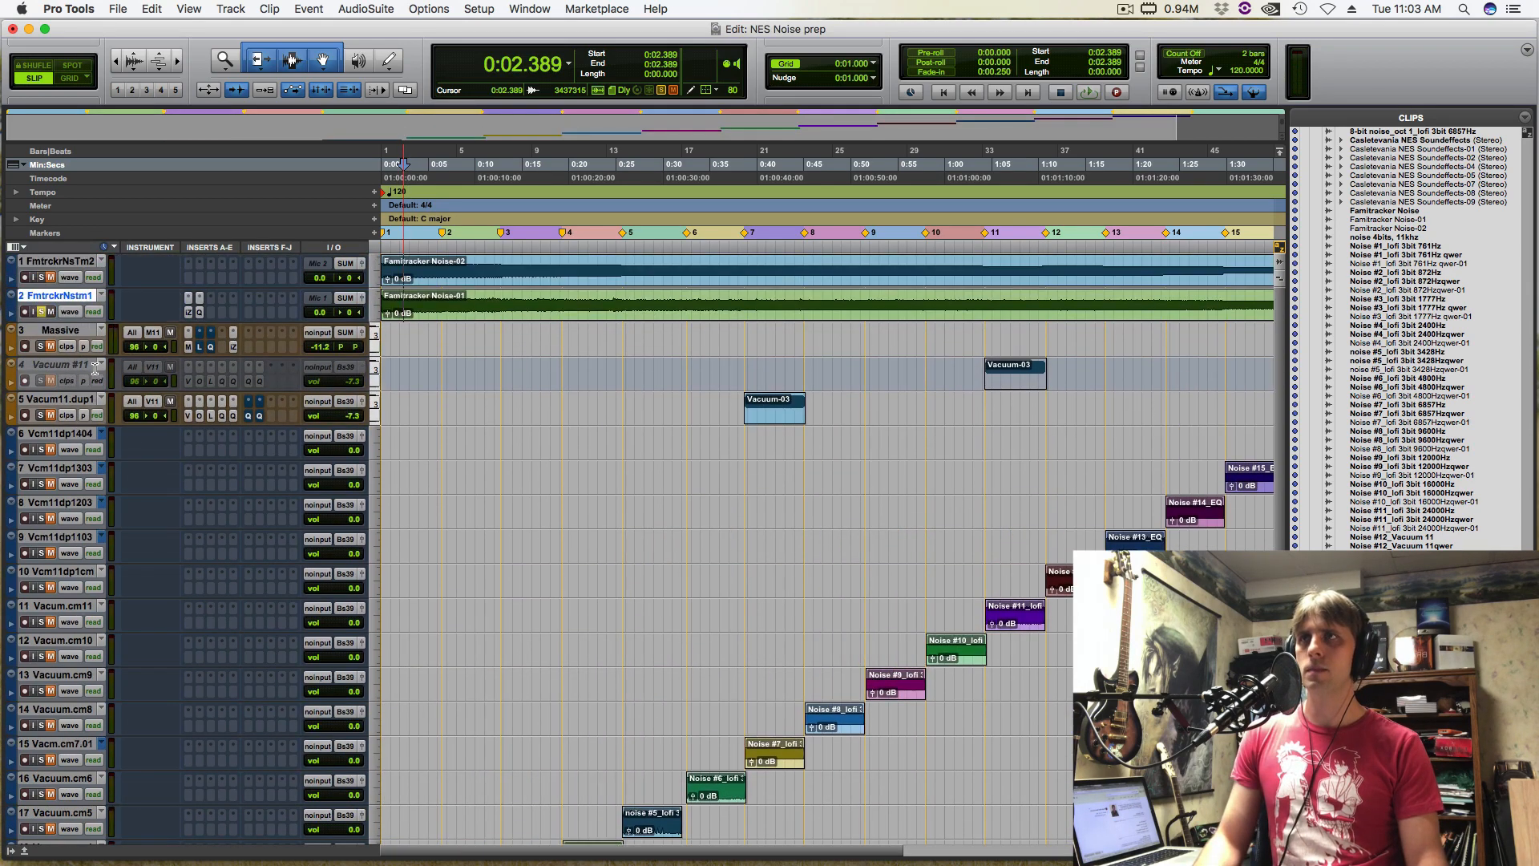
pyautogui.scroll(3, 89, 364)
pyautogui.click(67, 401)
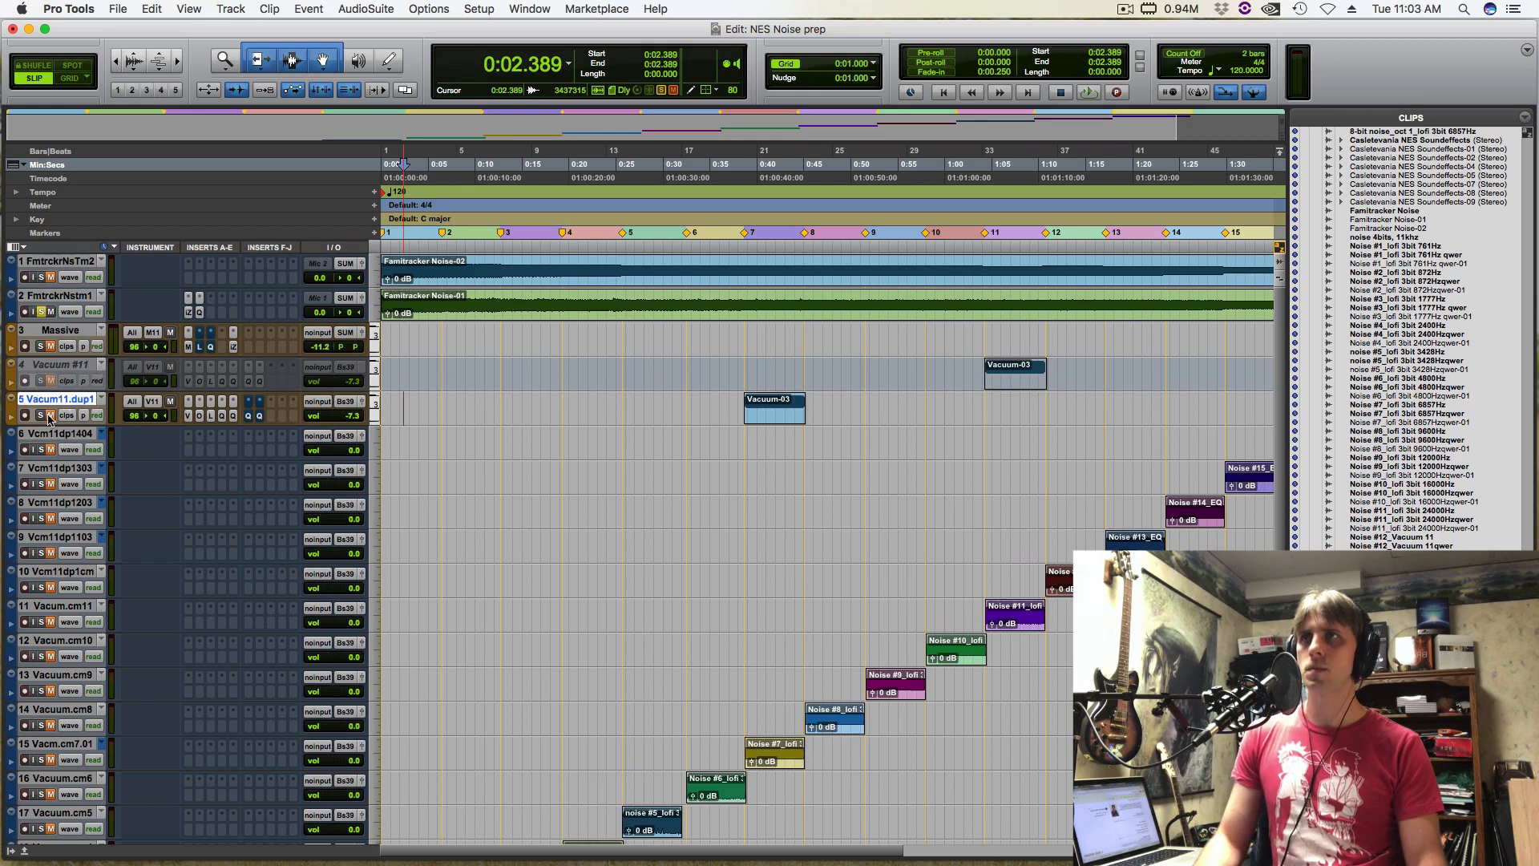
pyautogui.moveTo(72, 427); pyautogui.dragTo(67, 484)
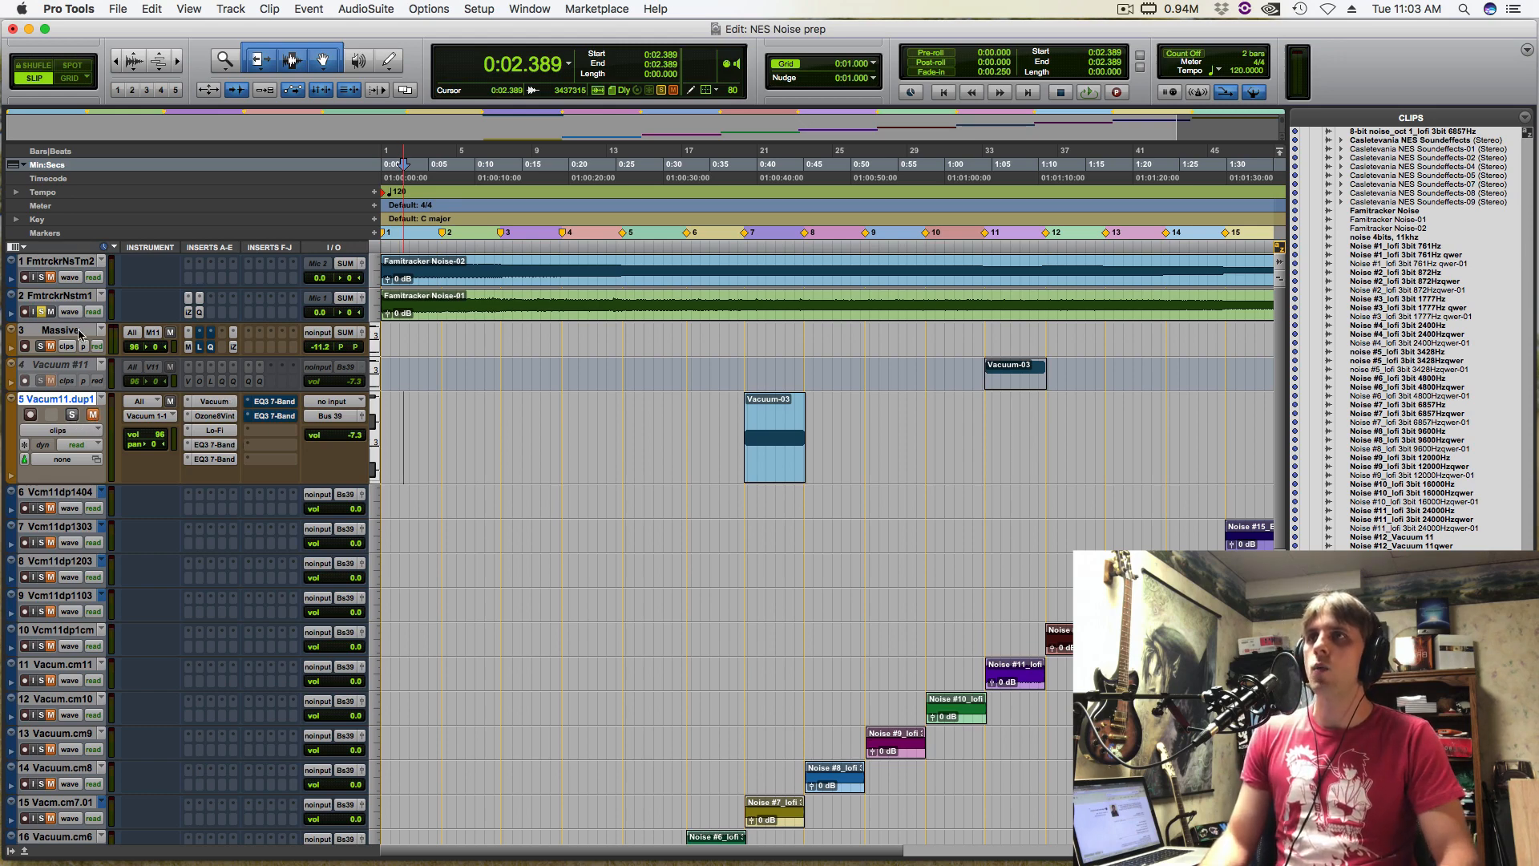
# Bypass the Lo-Fi insert and the two EQ3 7-Band inserts below it on Vacuum11.dup1, and unmute the track
pyautogui.click(415, 295)
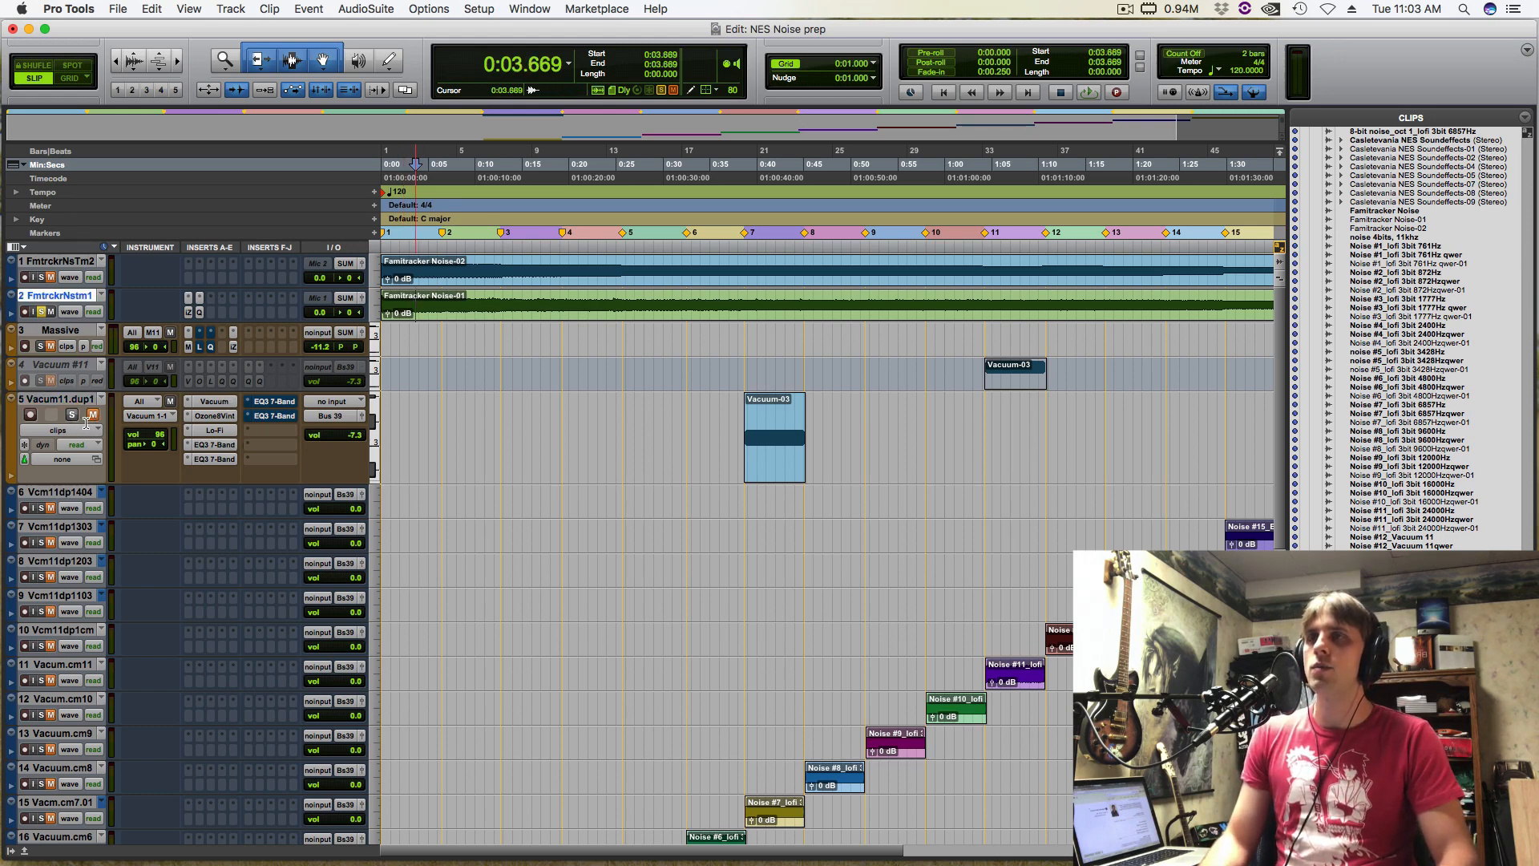
pyautogui.keyDown('super'); pyautogui.click(219, 458); pyautogui.keyUp('super')
pyautogui.keyDown('super'); pyautogui.click(219, 445); pyautogui.keyUp('super')
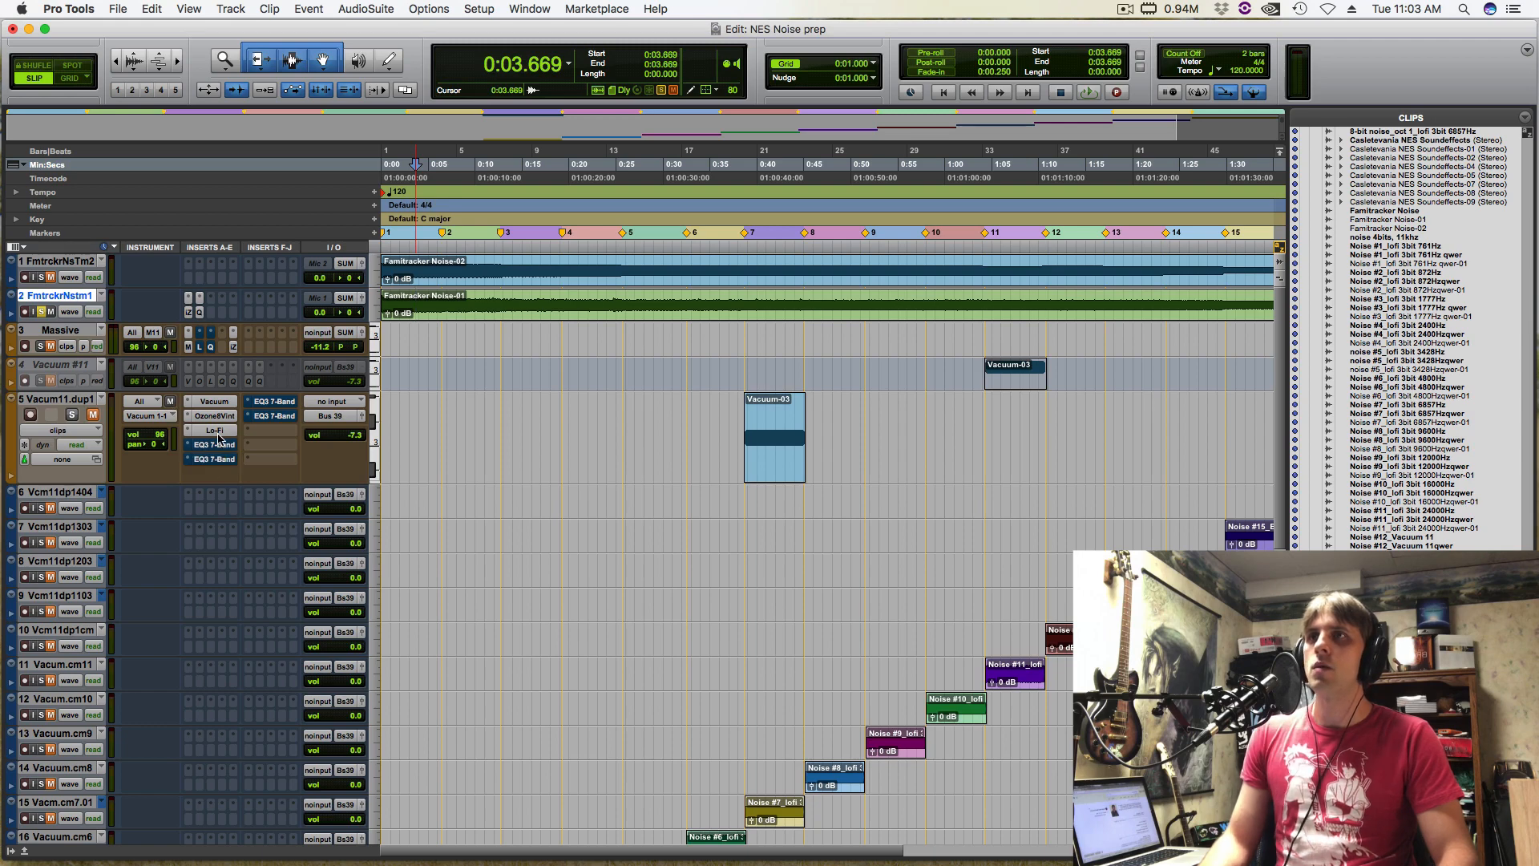
pyautogui.keyDown('super'); pyautogui.click(219, 431); pyautogui.keyUp('super')
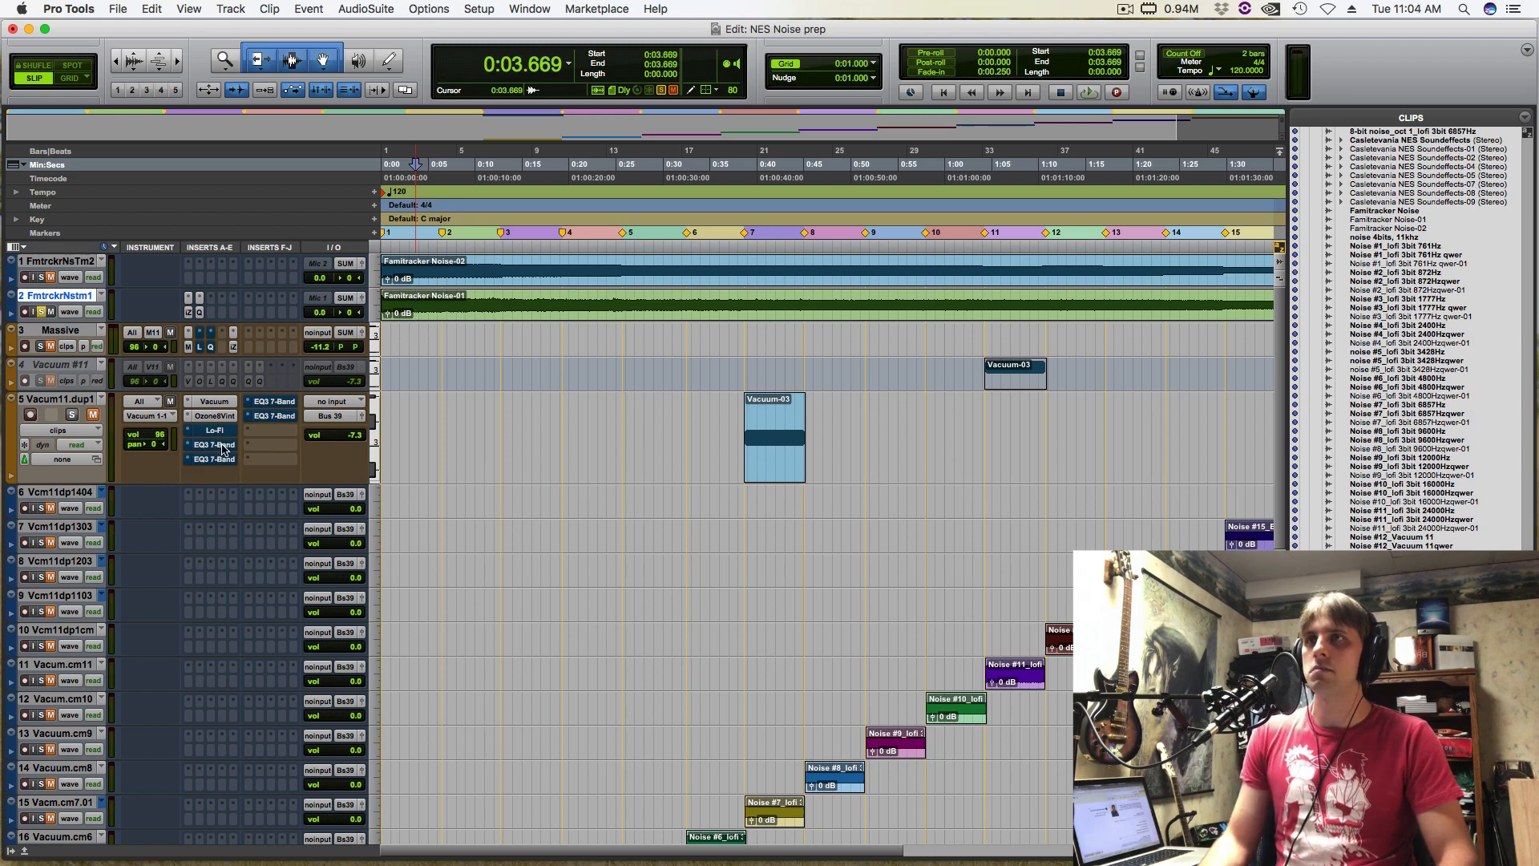
pyautogui.click(92, 414)
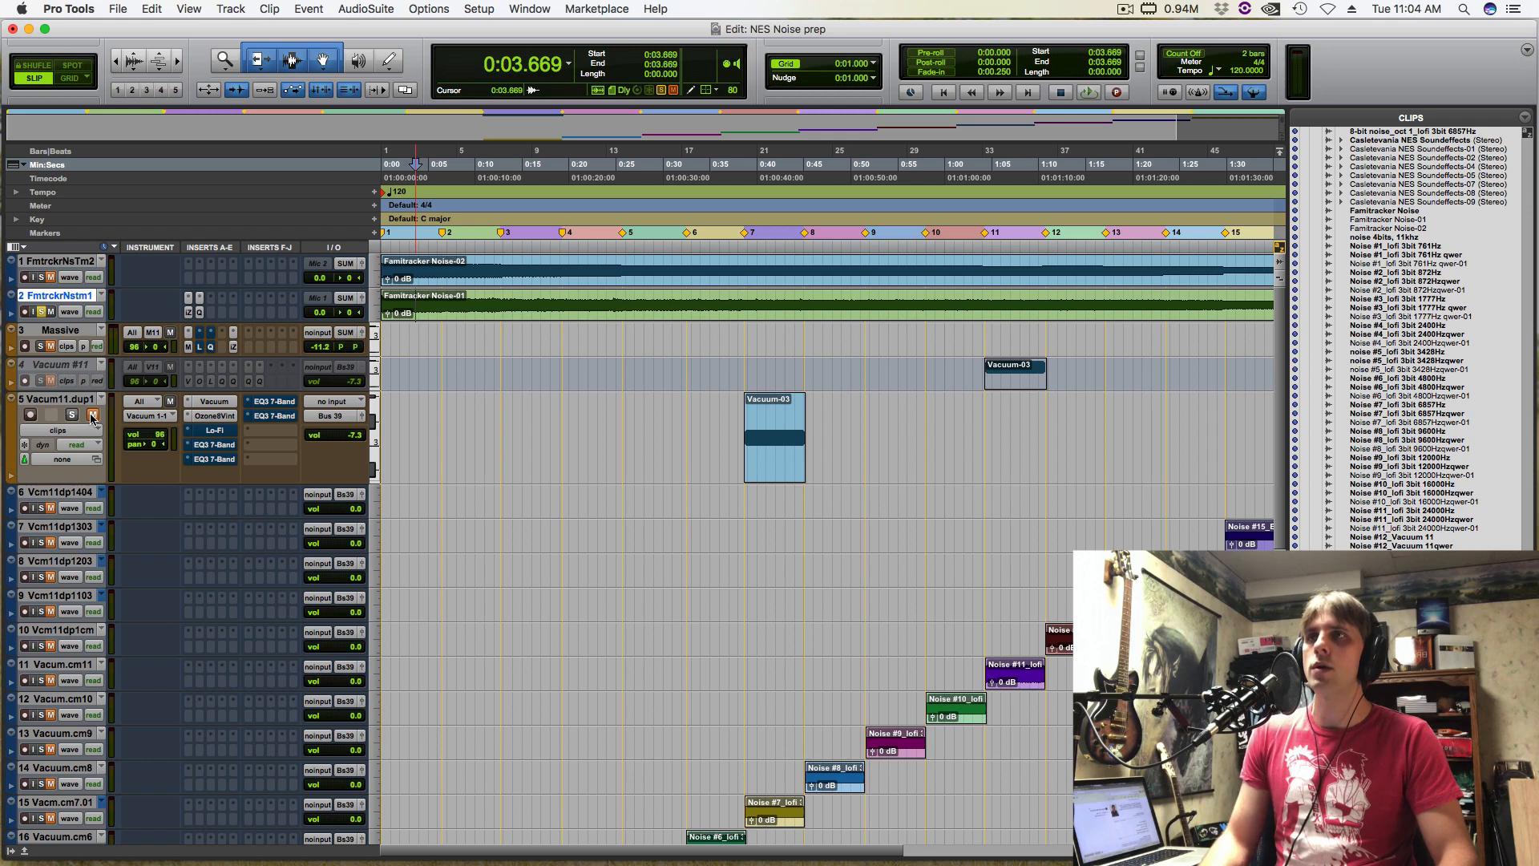
# Open the iZotope Insight spectrum analyzer on the SUM track and play the soloed noise to examine its spectrum
pyautogui.scroll(-10, 251, 706)
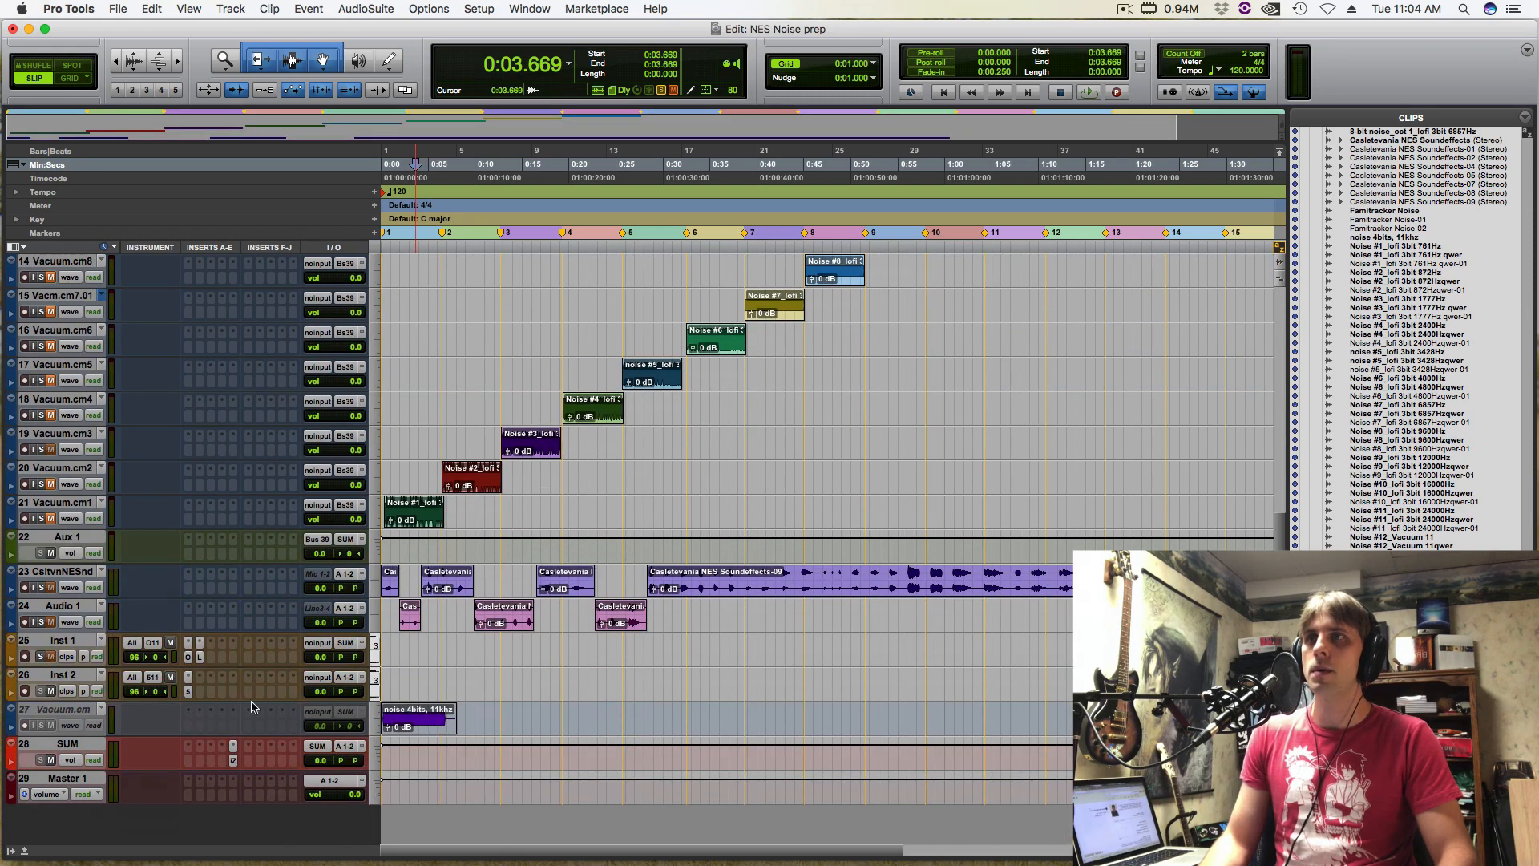
pyautogui.click(234, 760)
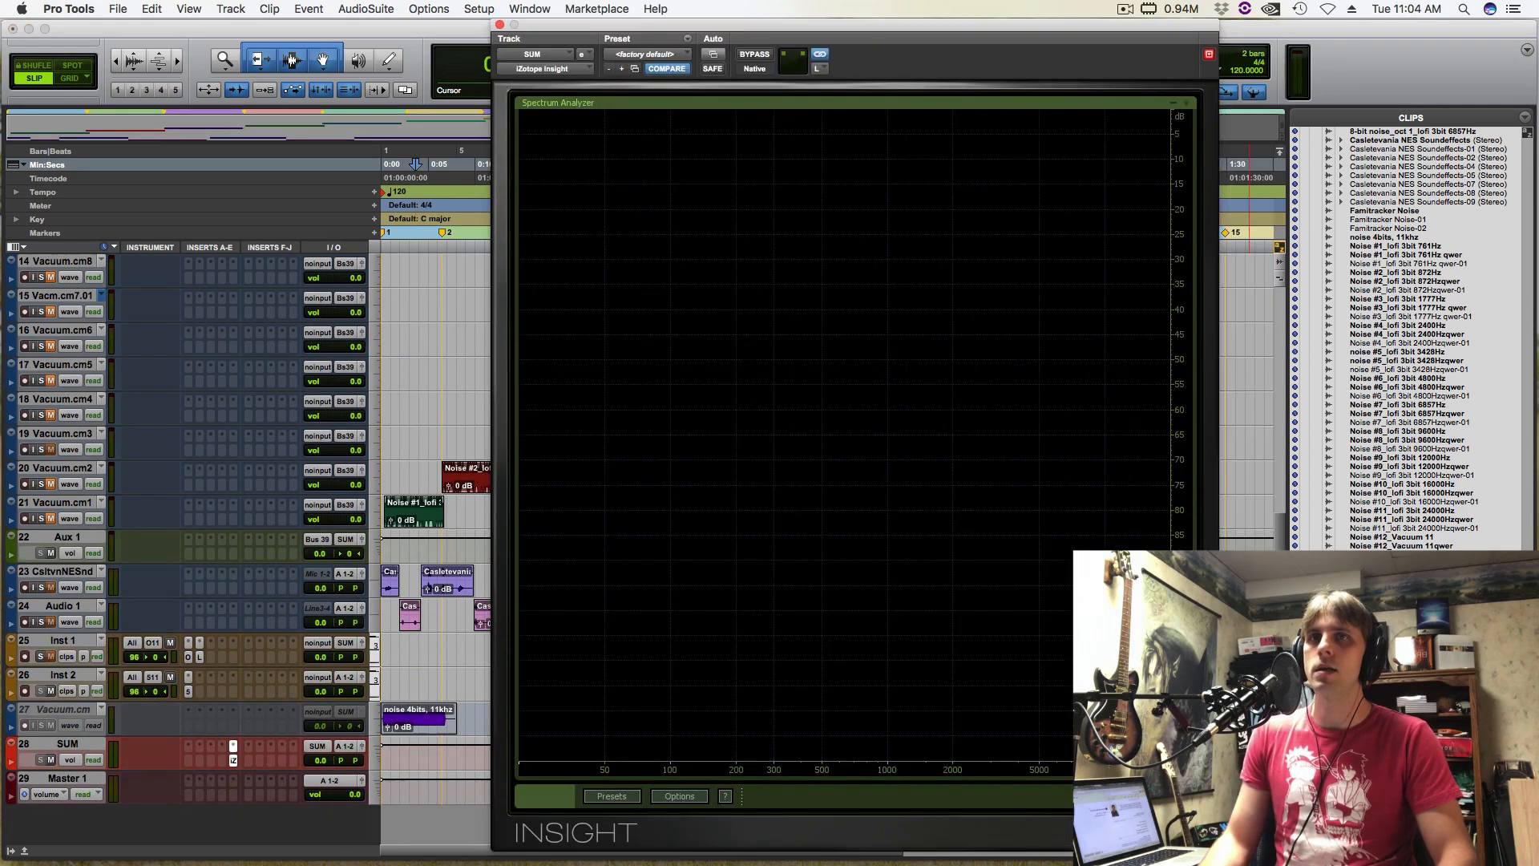
pyautogui.press('space')
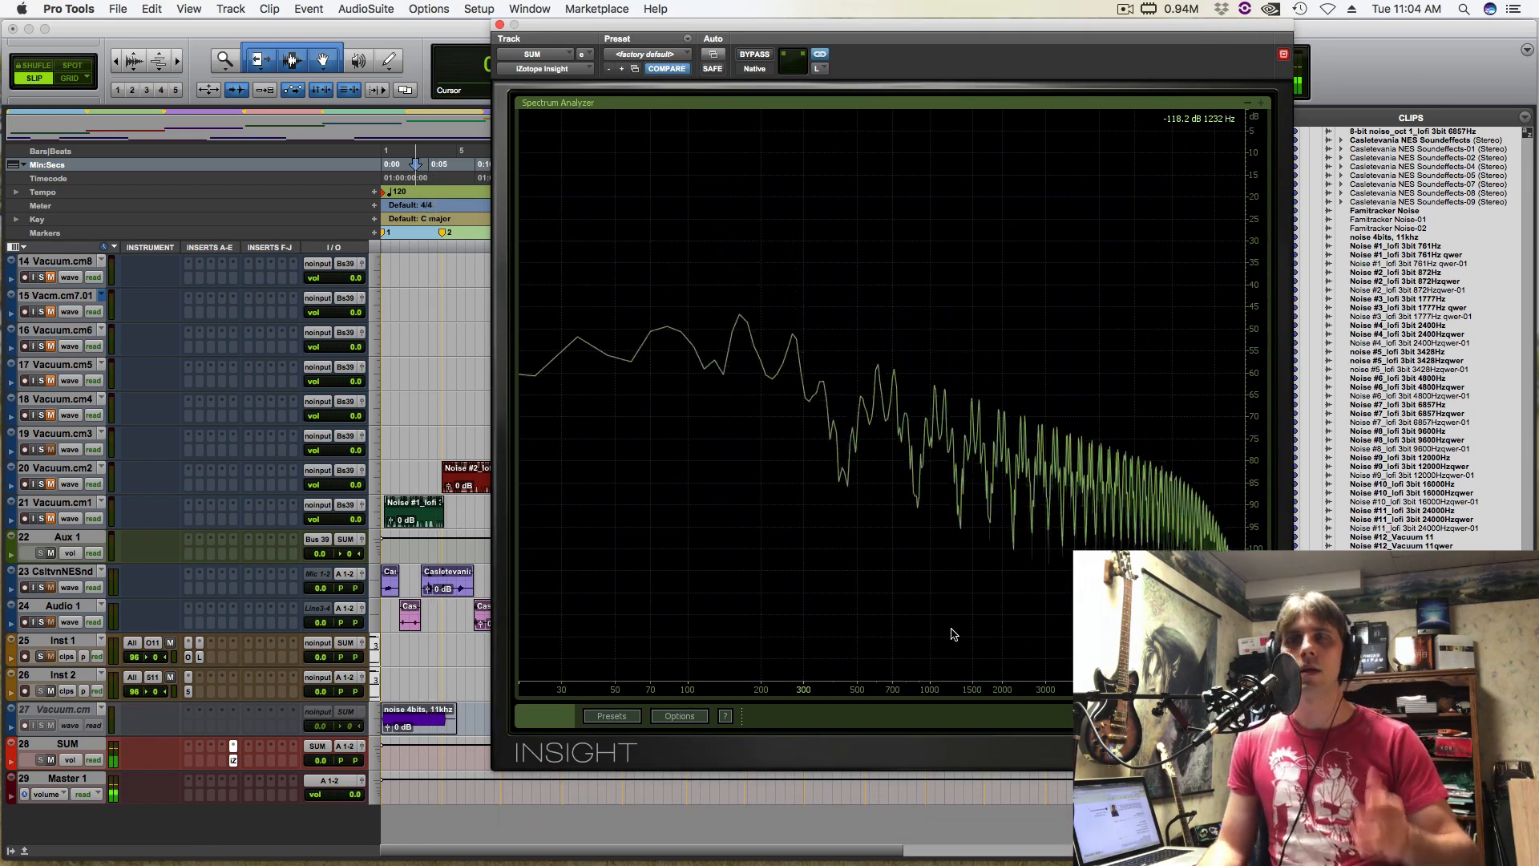
pyautogui.press('space')
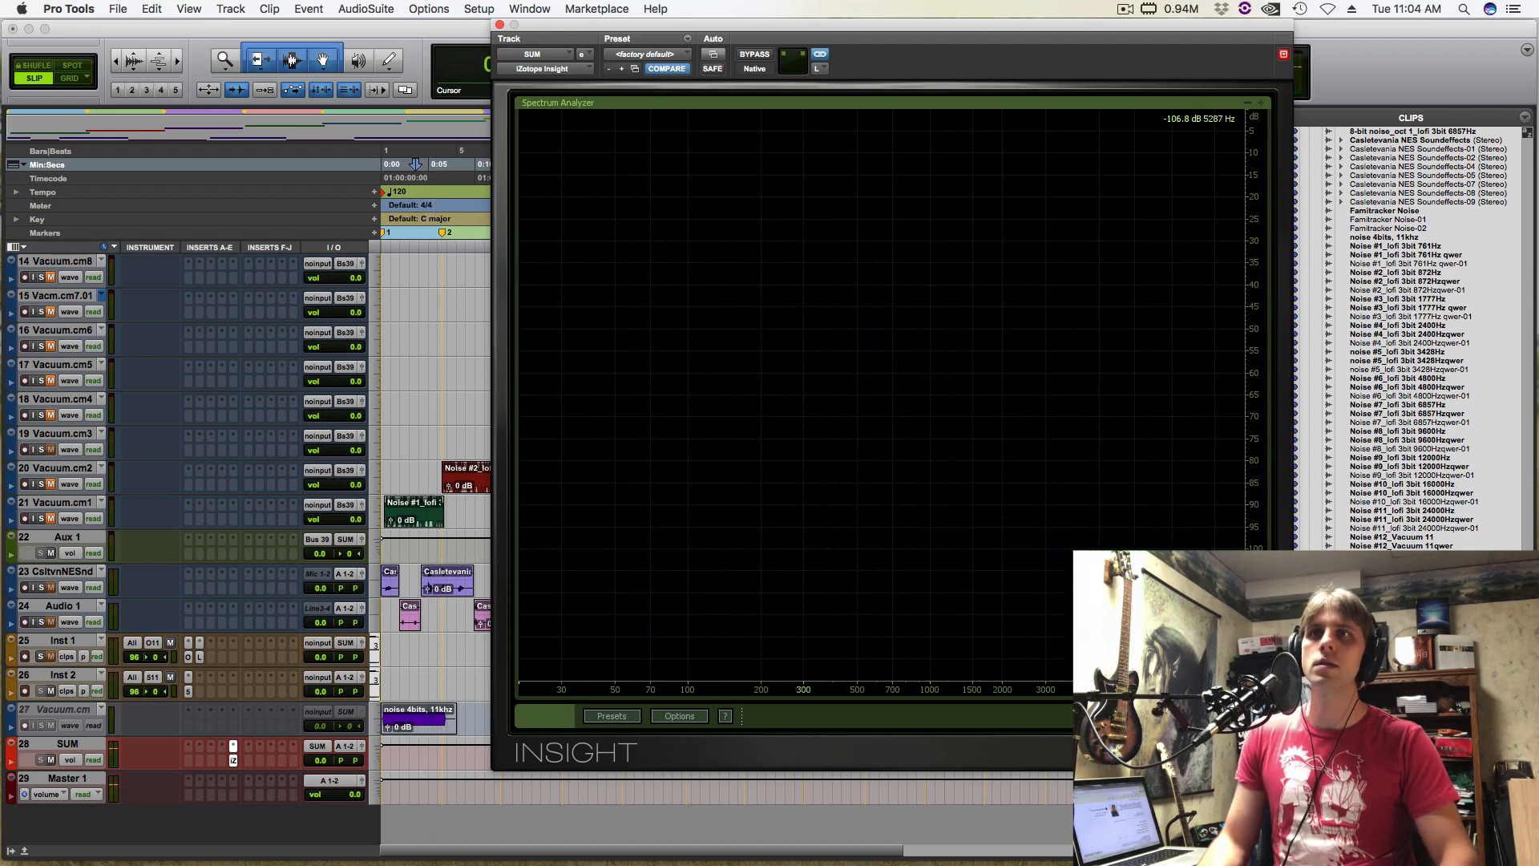
pyautogui.press('space')
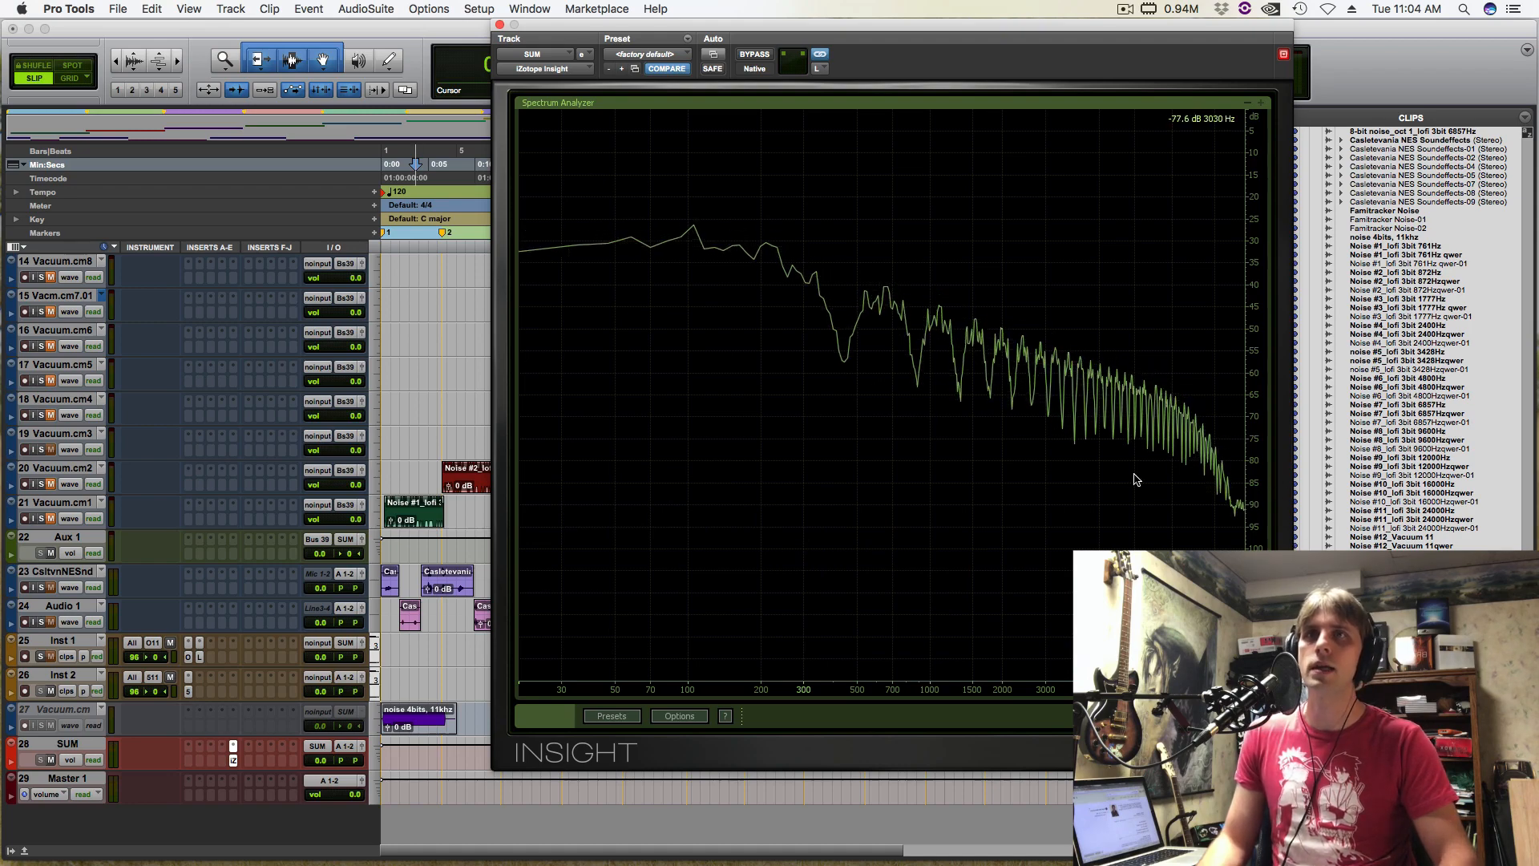
# Record-arm and solo the Vacuum11.dup1 track, and re-enable and open its Lo-Fi insert
pyautogui.scroll(10, 140, 516)
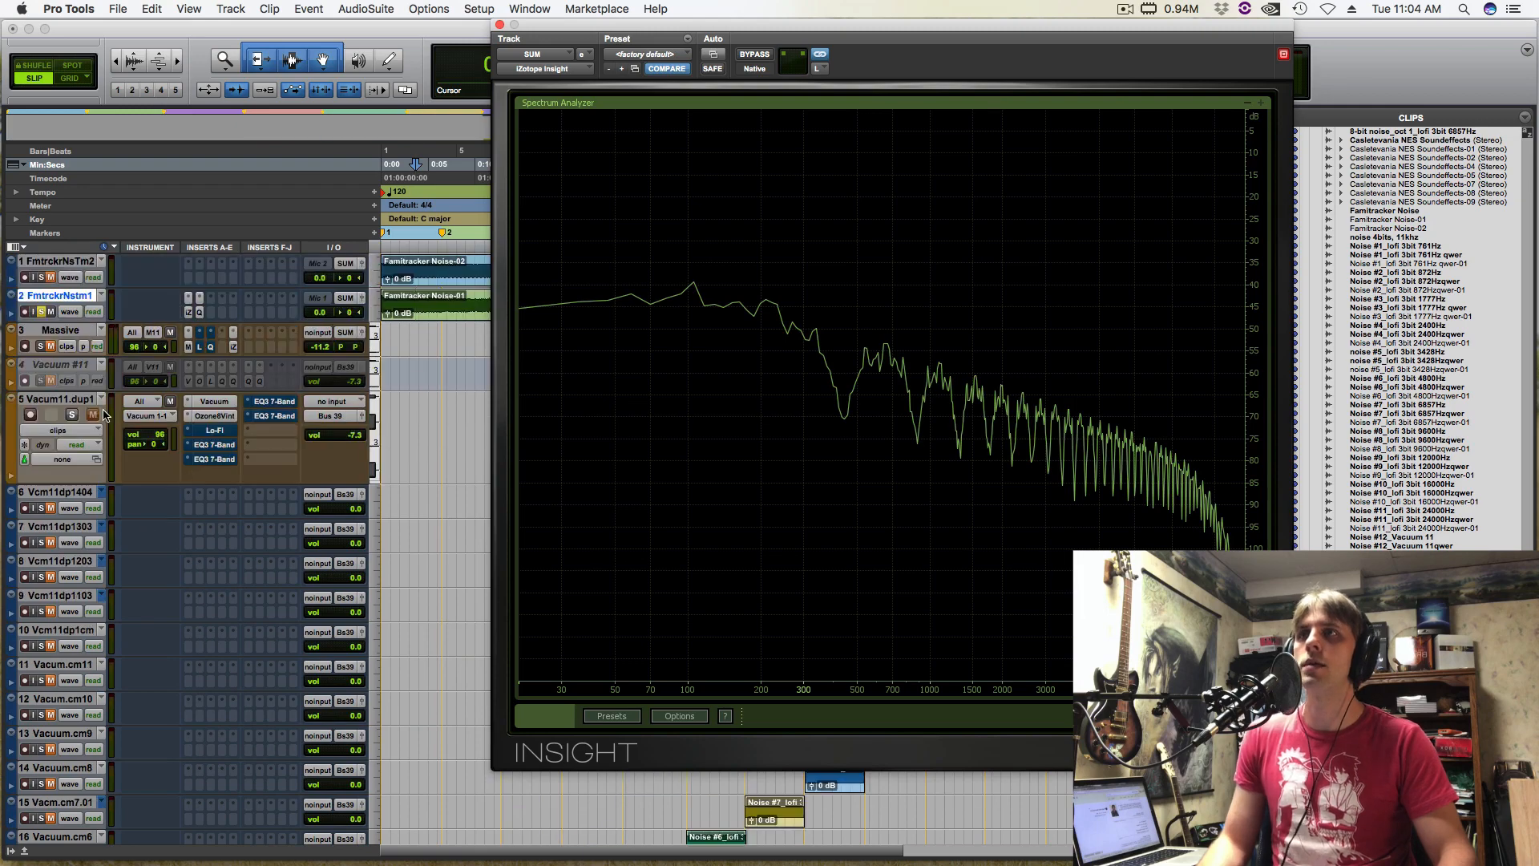
pyautogui.click(33, 413)
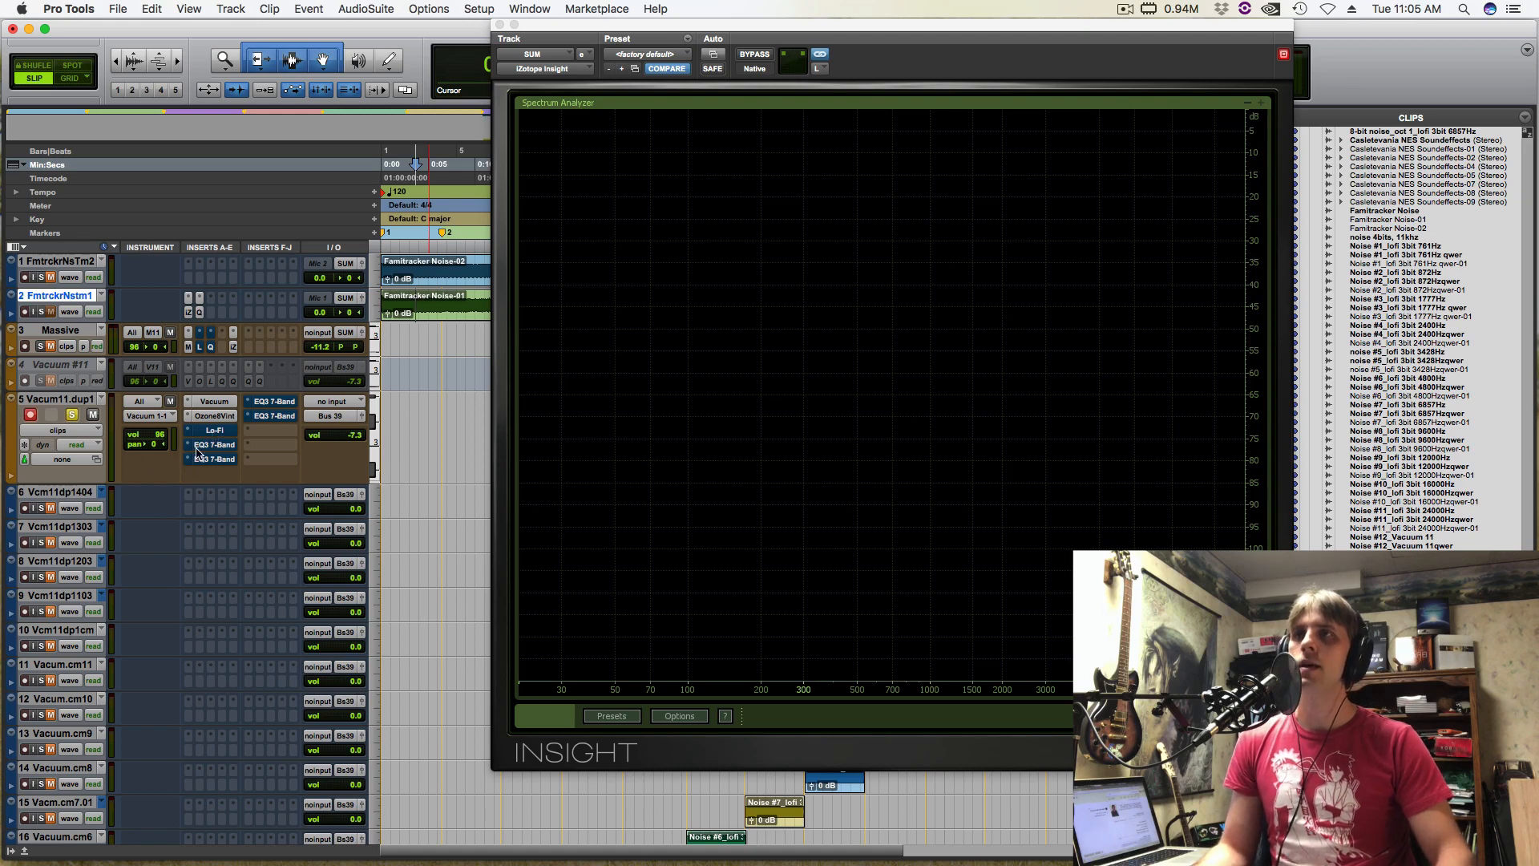
pyautogui.keyDown('super'); pyautogui.click(218, 430); pyautogui.keyUp('super')
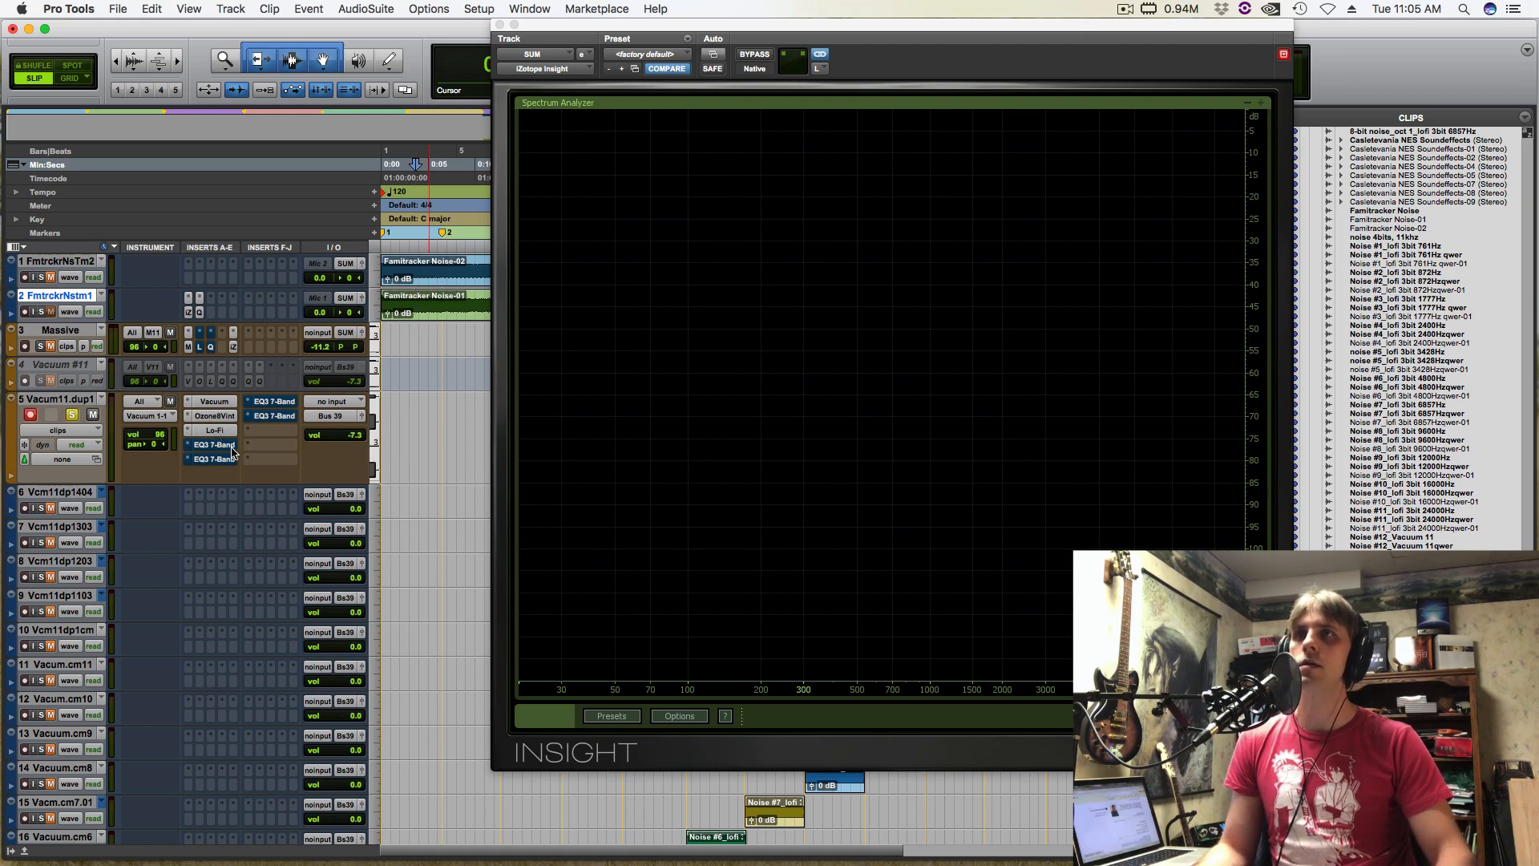
pyautogui.click(218, 431)
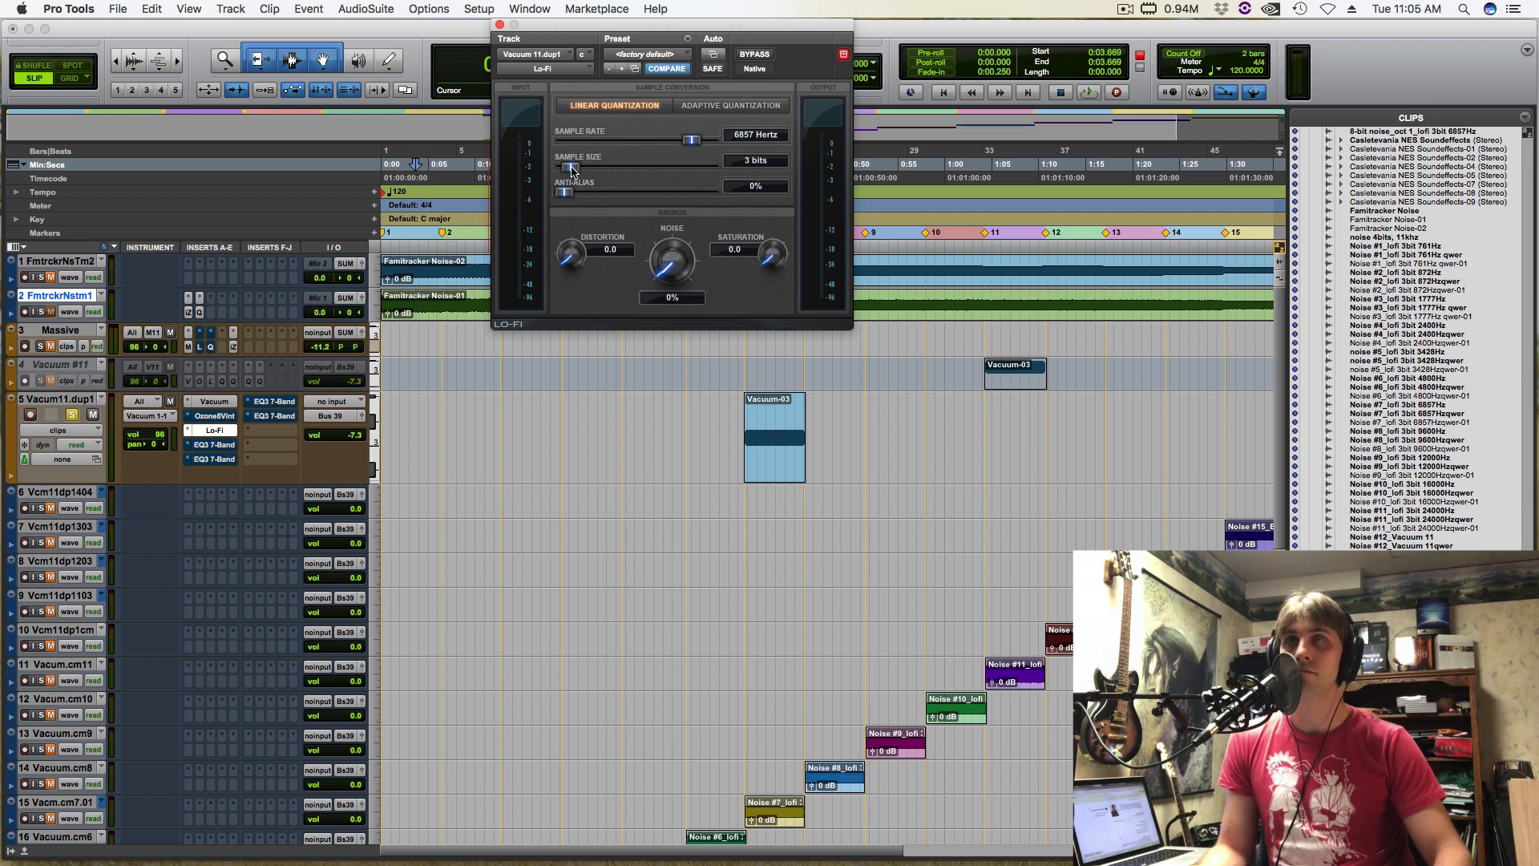
# Set Lo-Fi's sample rate to Off, sample size to 24 bits and anti-alias to 100%
pyautogui.moveTo(572, 169); pyautogui.dragTo(523, 234)
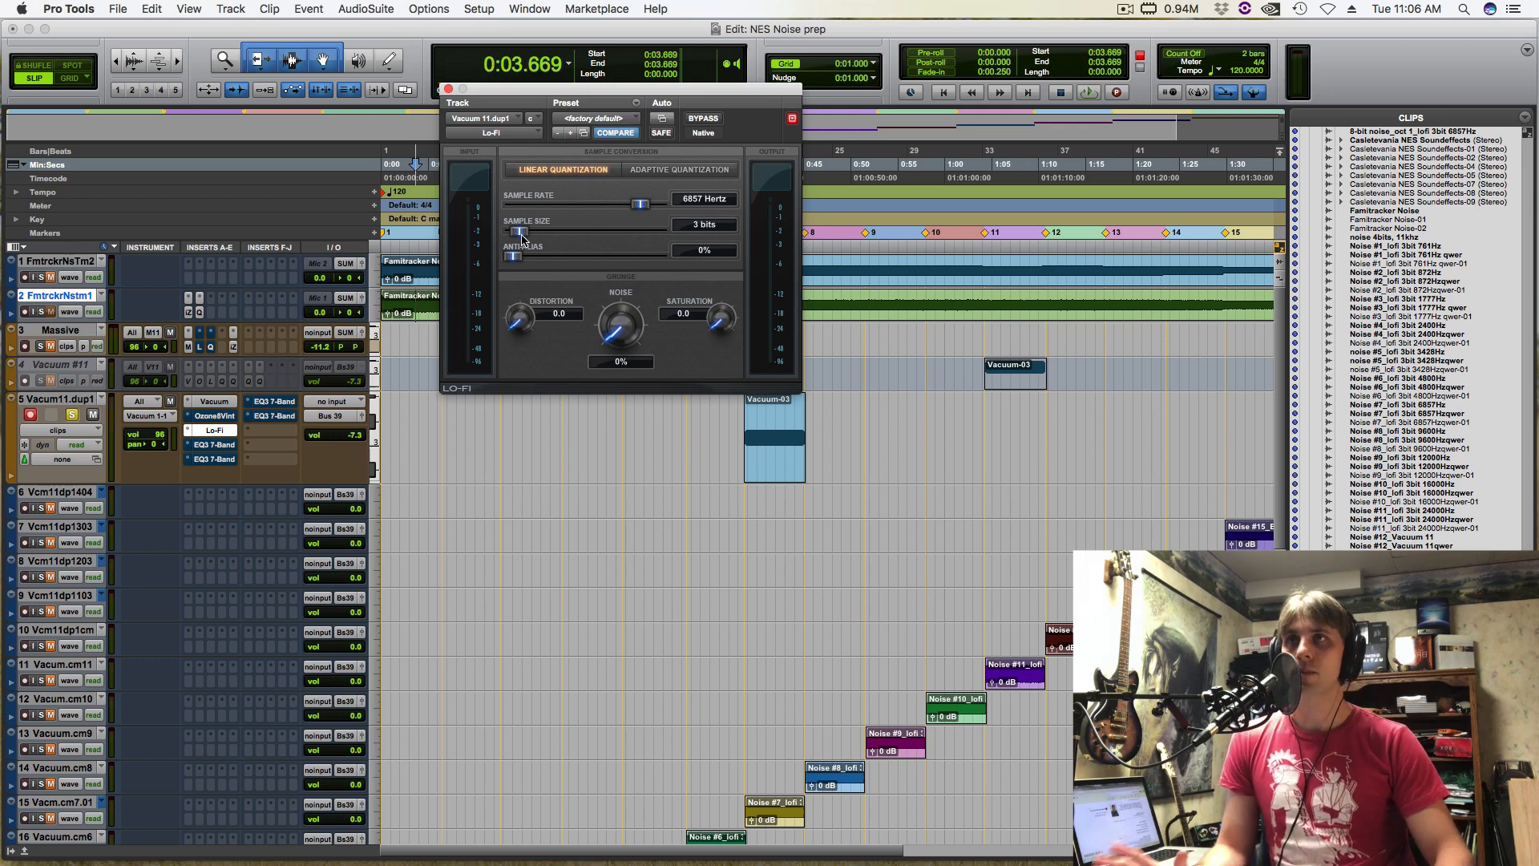
pyautogui.moveTo(510, 260); pyautogui.dragTo(746, 218)
pyautogui.moveTo(511, 257); pyautogui.dragTo(658, 256)
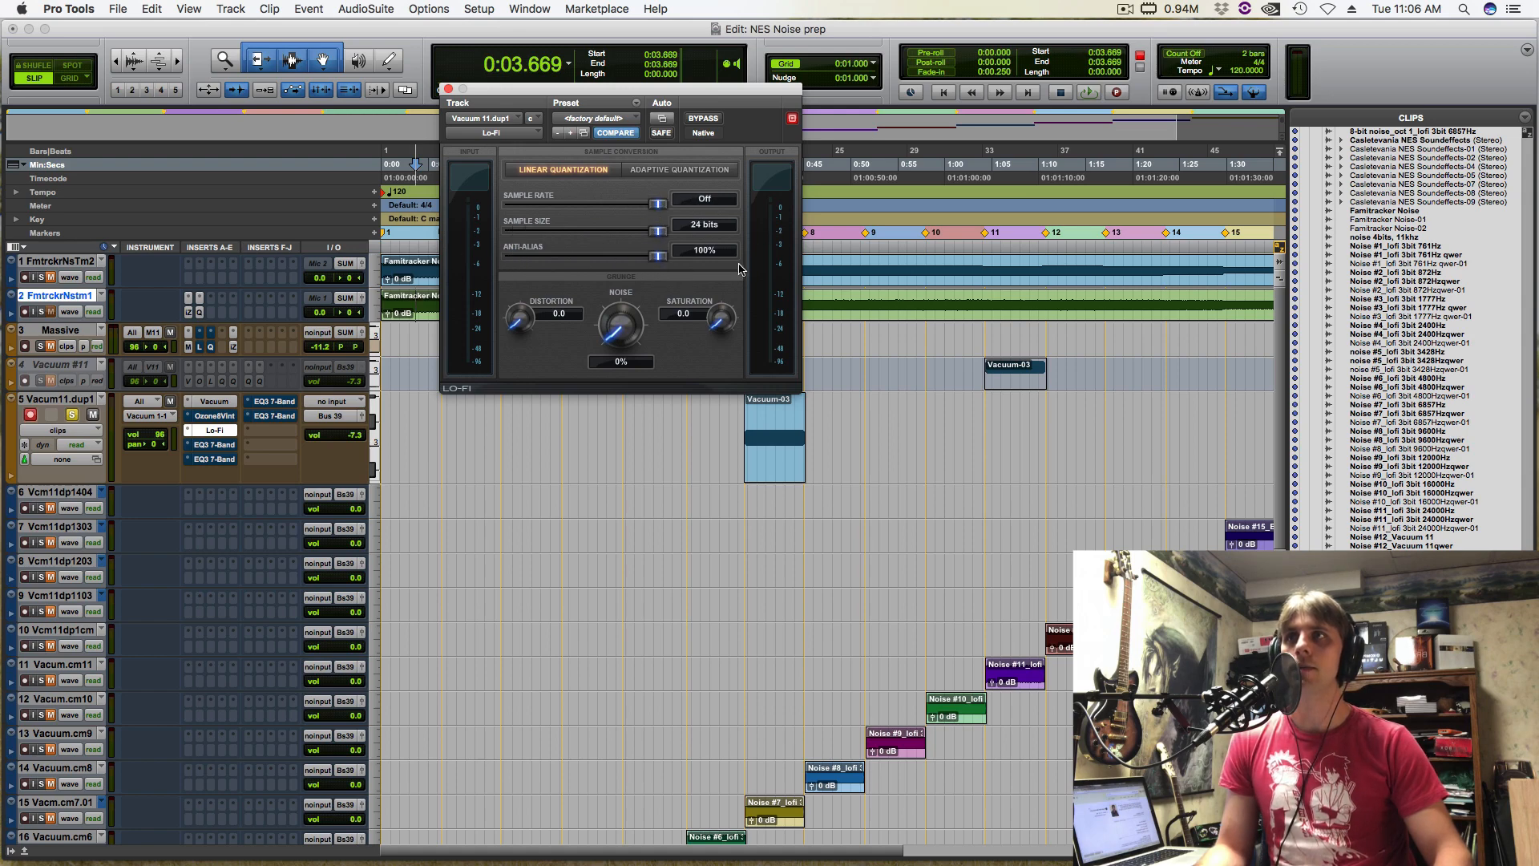
# Move the Vacuum-03 clip on Vacuum11.dup1 to the session start and play it while setting Lo-Fi's anti-alias to 0%
pyautogui.moveTo(758, 462); pyautogui.dragTo(479, 456)
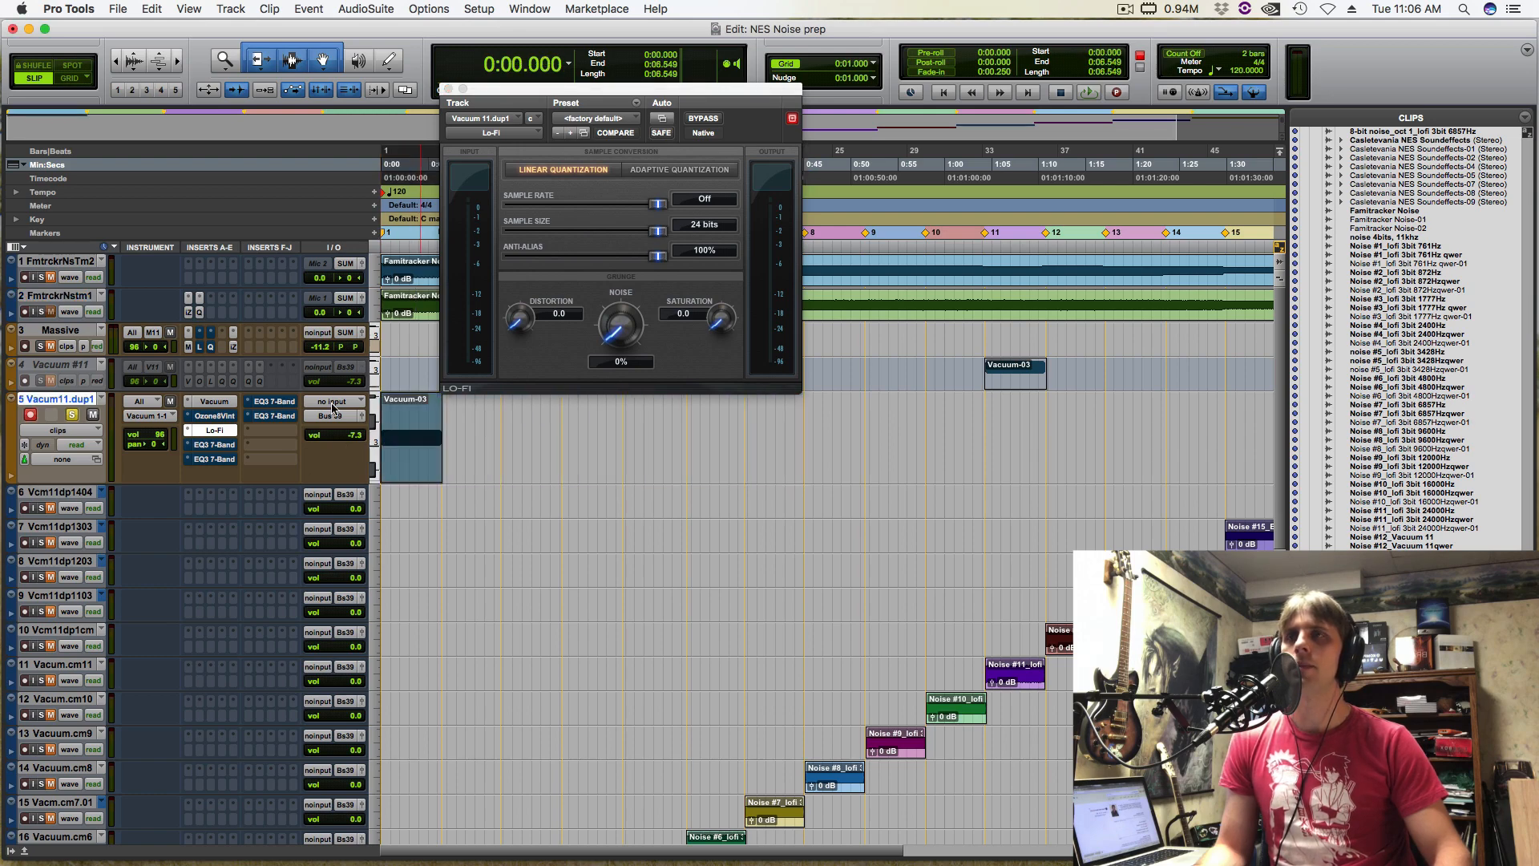
pyautogui.press('space')
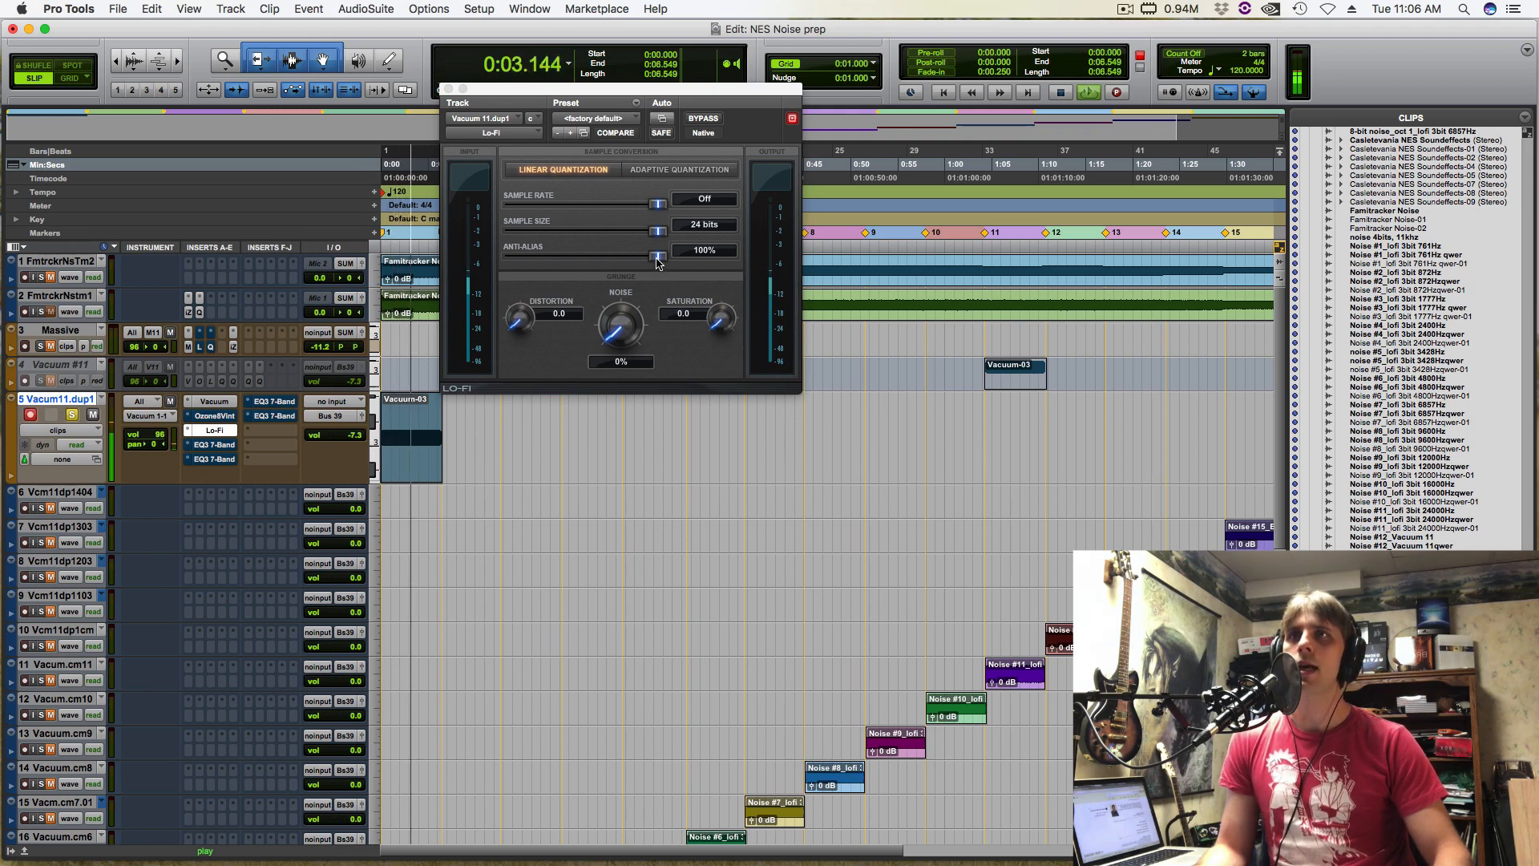
pyautogui.moveTo(657, 262); pyautogui.dragTo(469, 255)
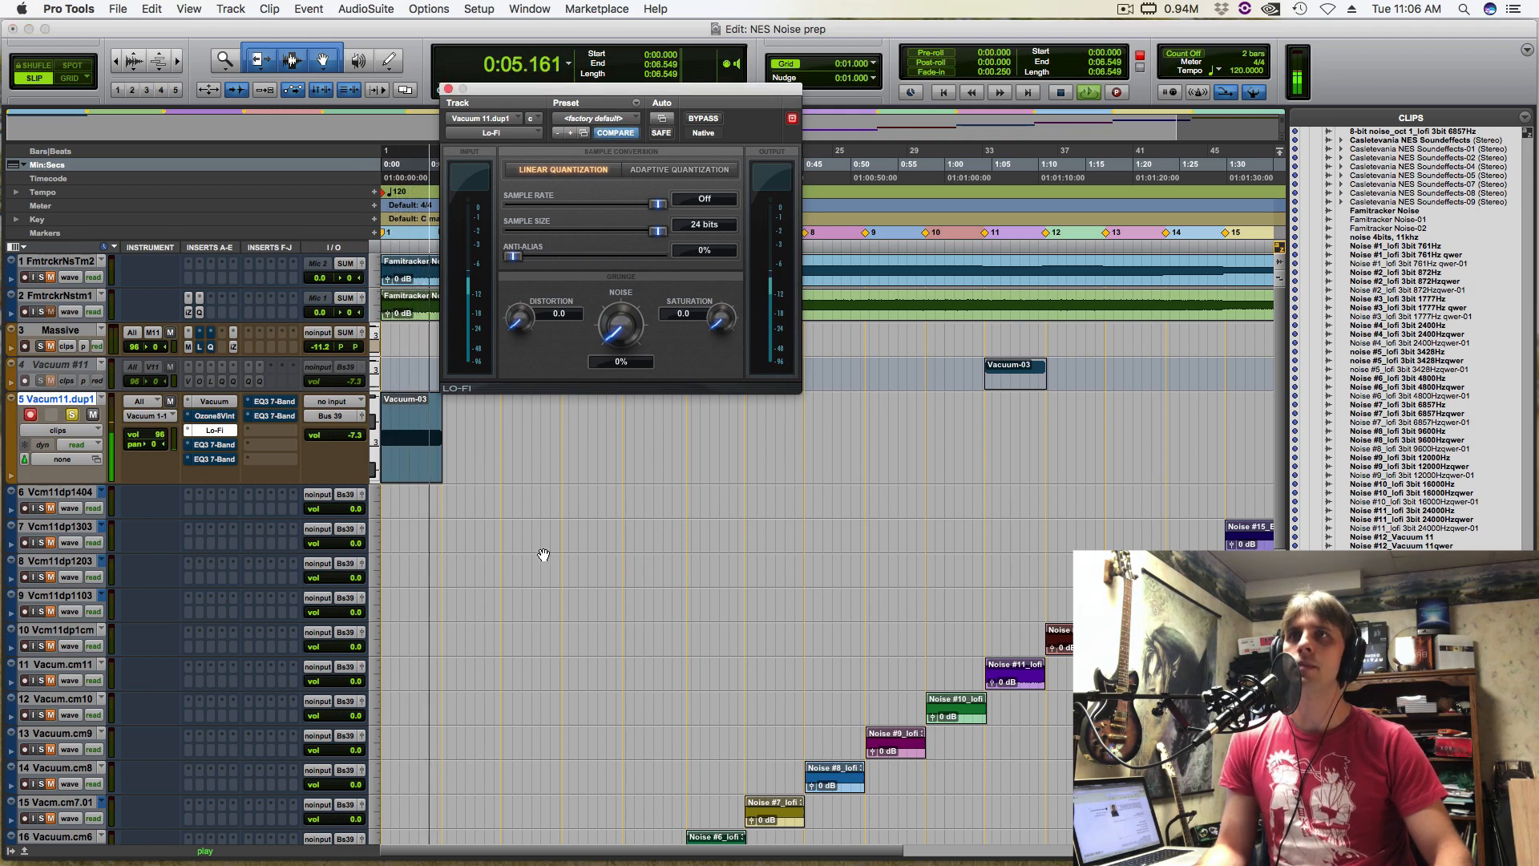
pyautogui.press('space')
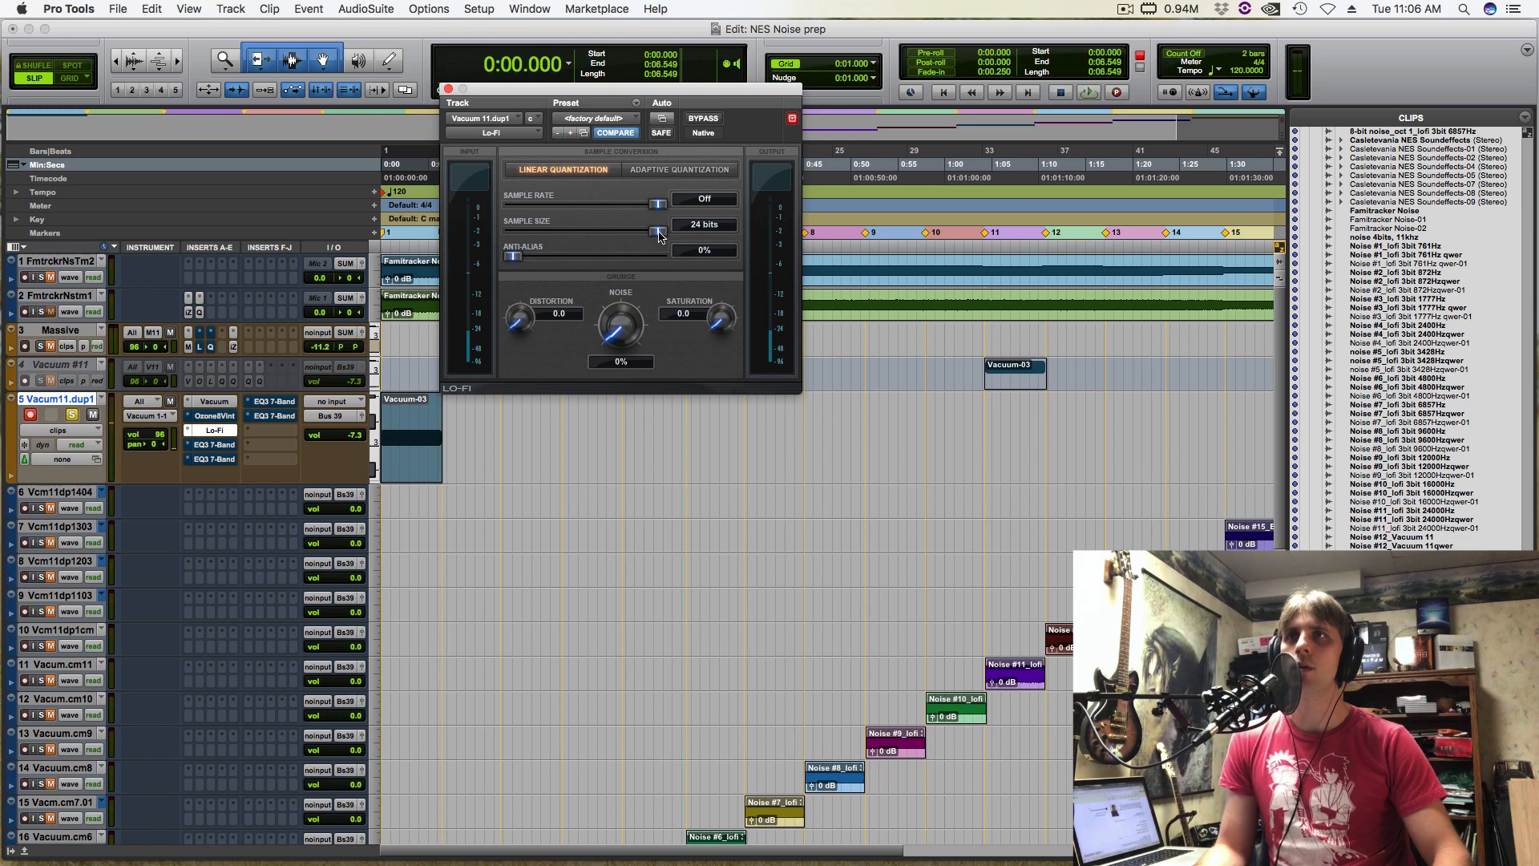
# Play the Vacuum-03 clip while setting Lo-Fi's sample size to 3 bits and its sample rate to 774 Hertz
pyautogui.press('space')
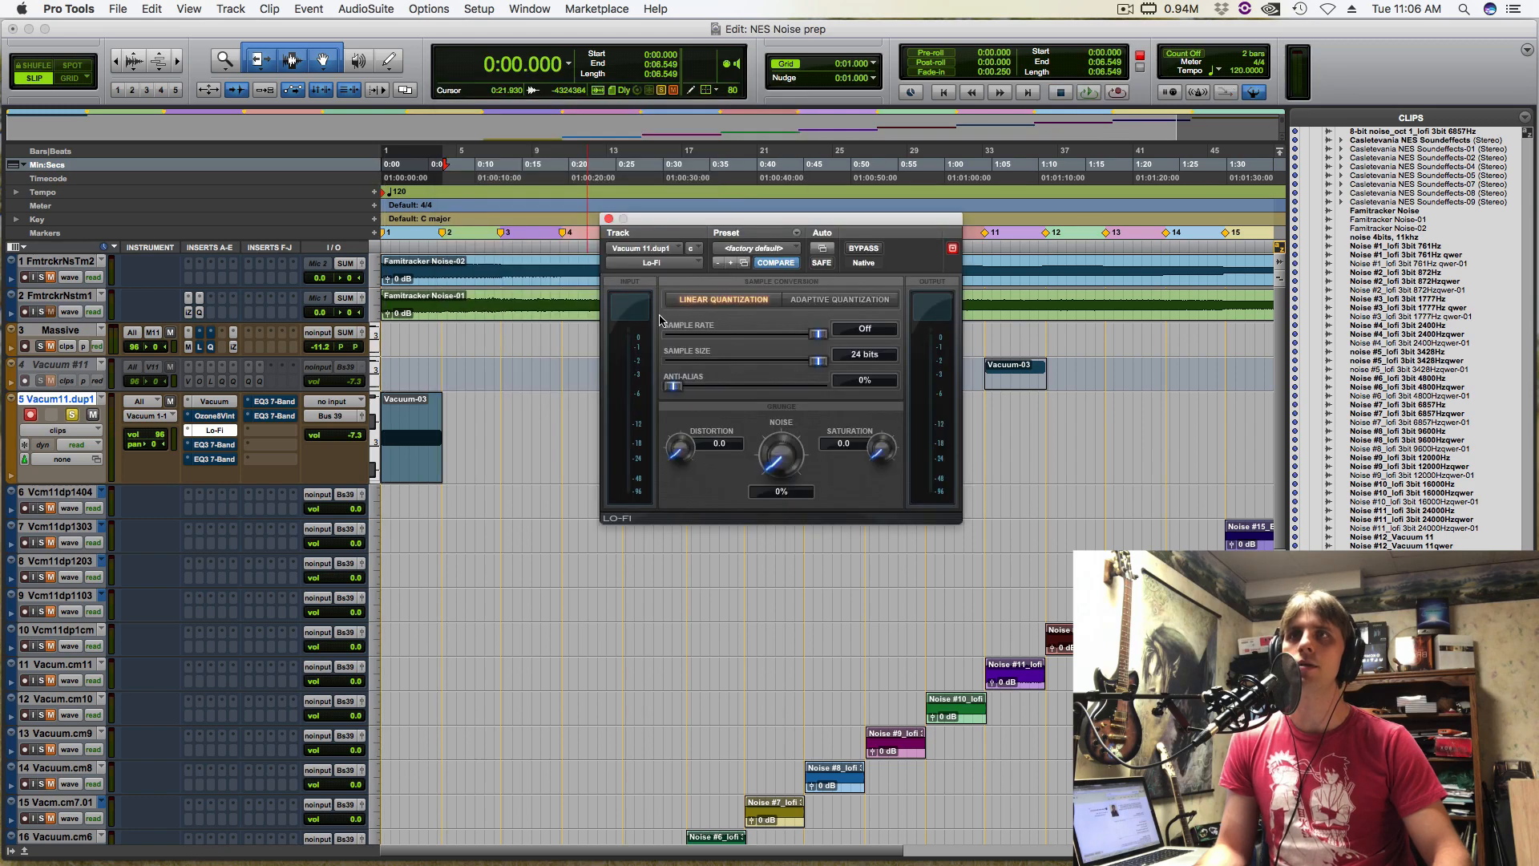
pyautogui.press('space')
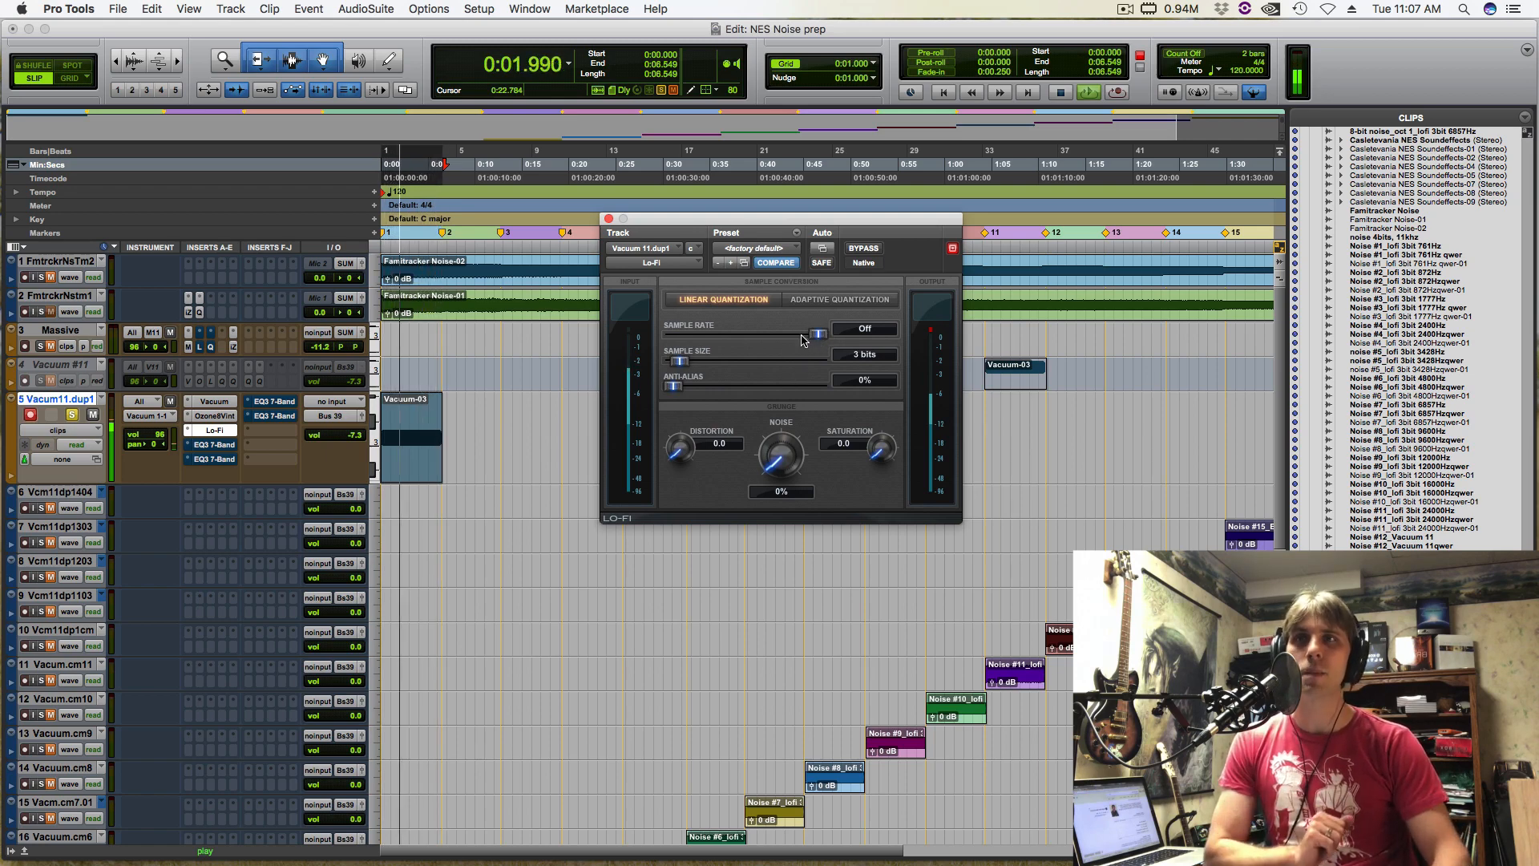
pyautogui.moveTo(817, 335); pyautogui.dragTo(681, 347)
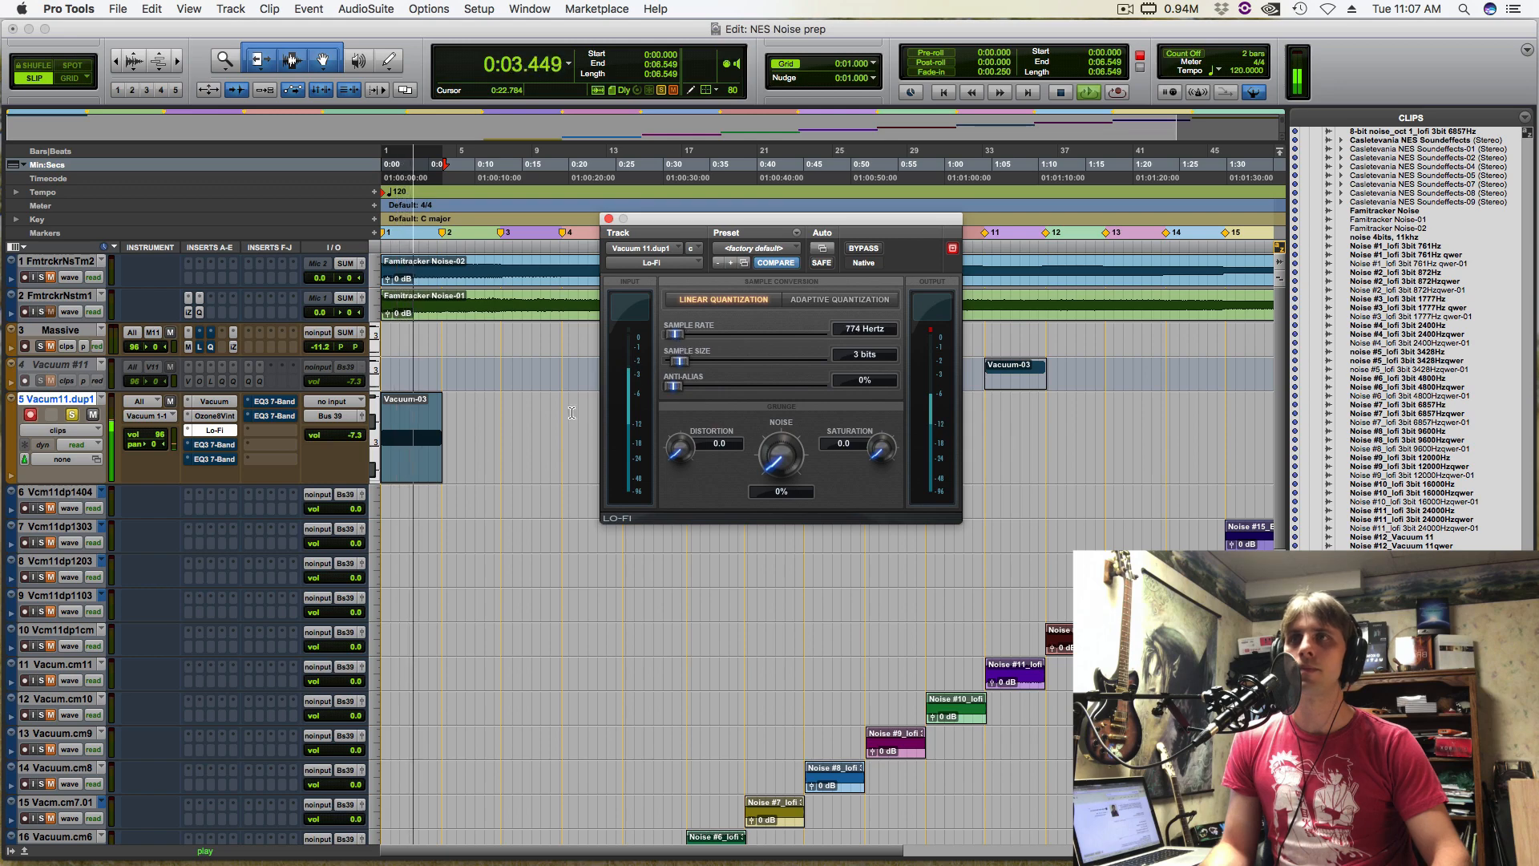
pyautogui.press('space')
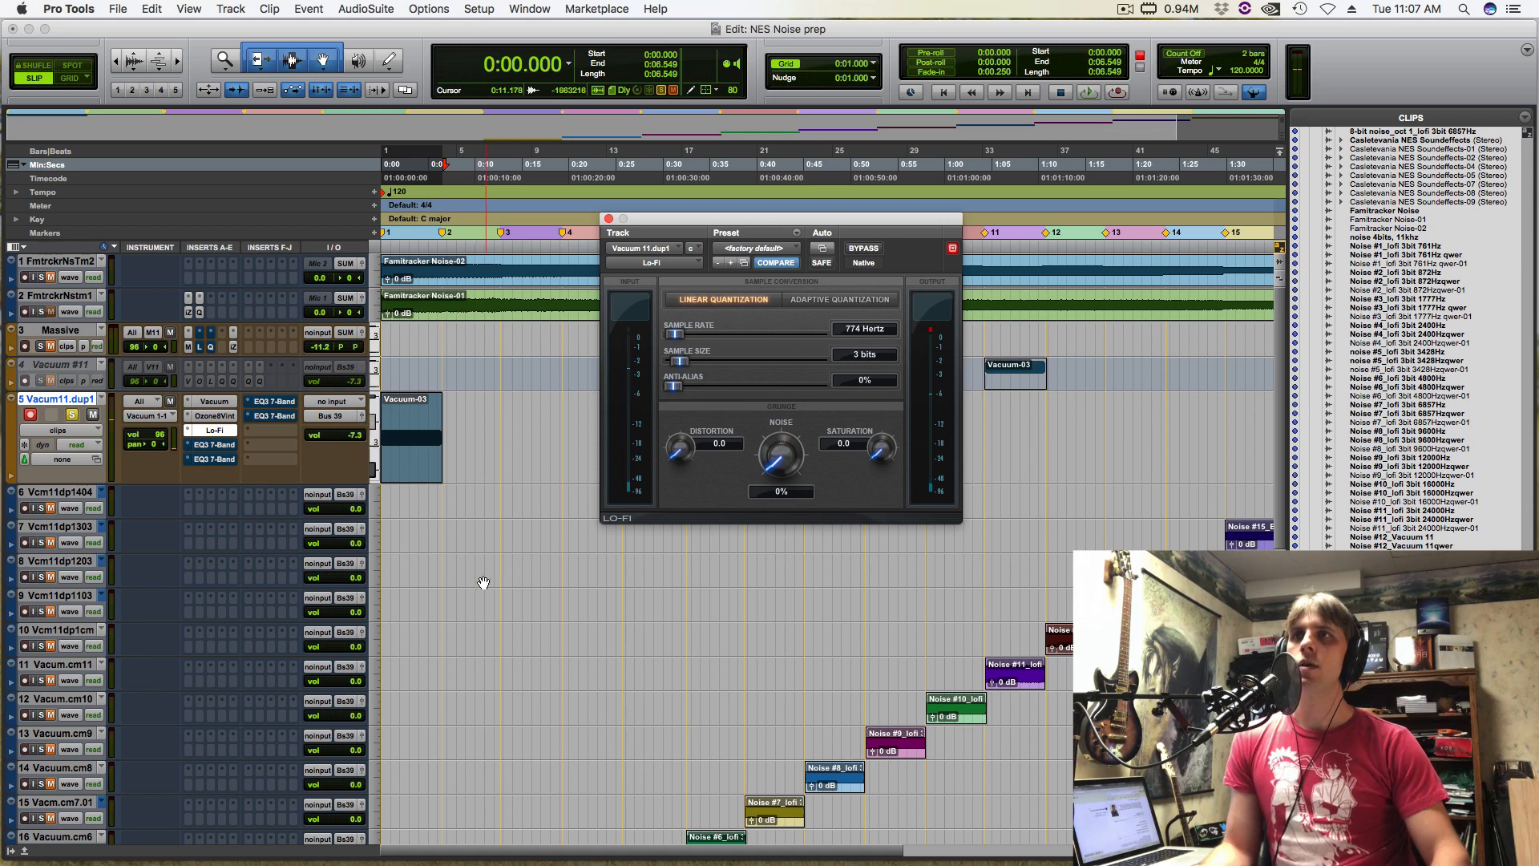
# Compare the Famitracker Noise-01 track with Vacuum11.dup1 by soloing and playing each in turn
pyautogui.scroll(-5, 449, 601)
pyautogui.scroll(5, 415, 621)
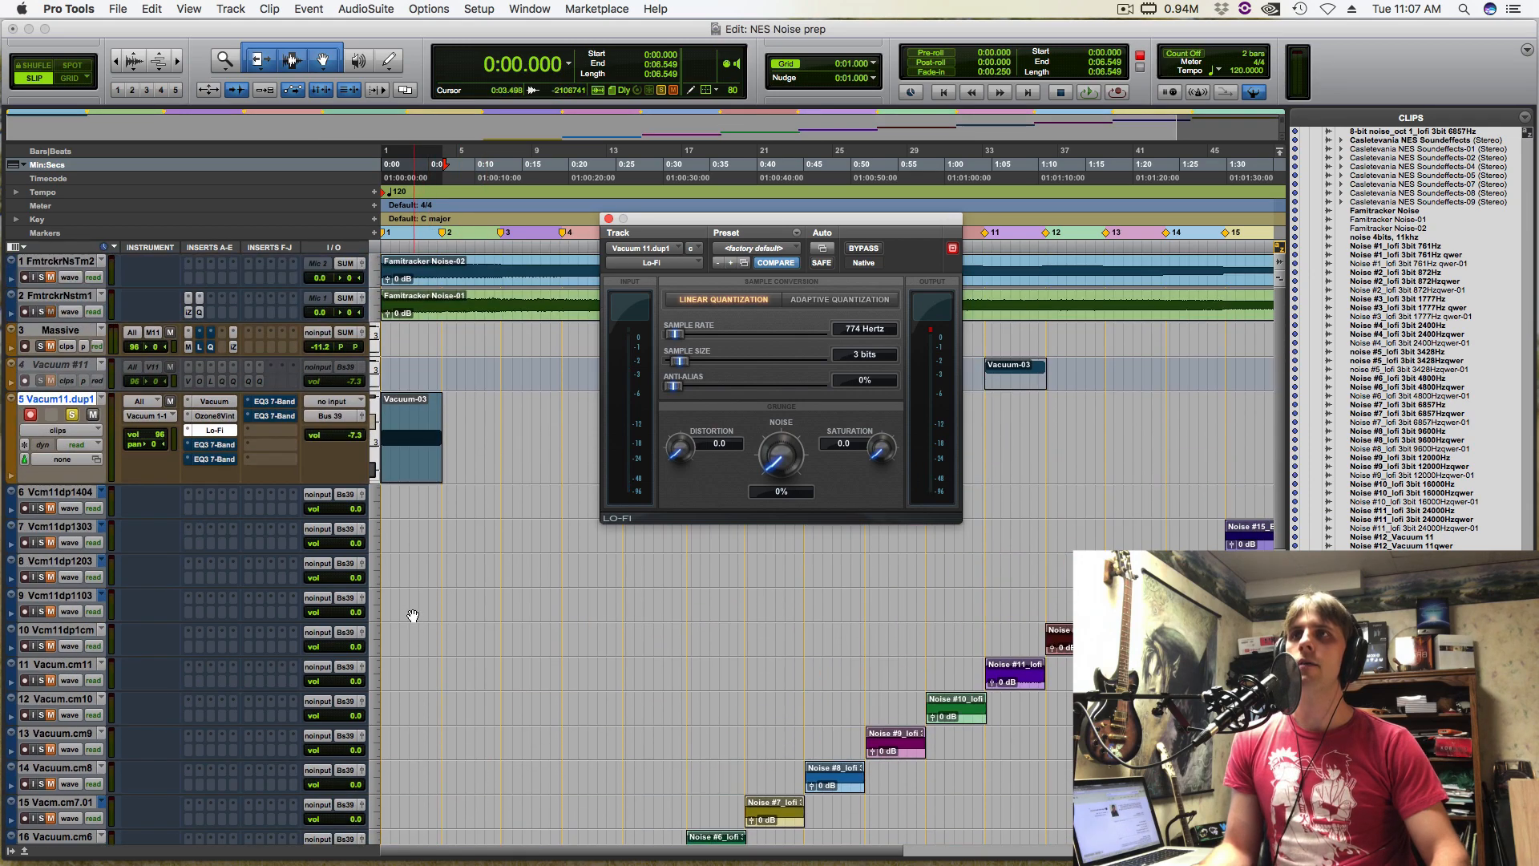
pyautogui.click(40, 312)
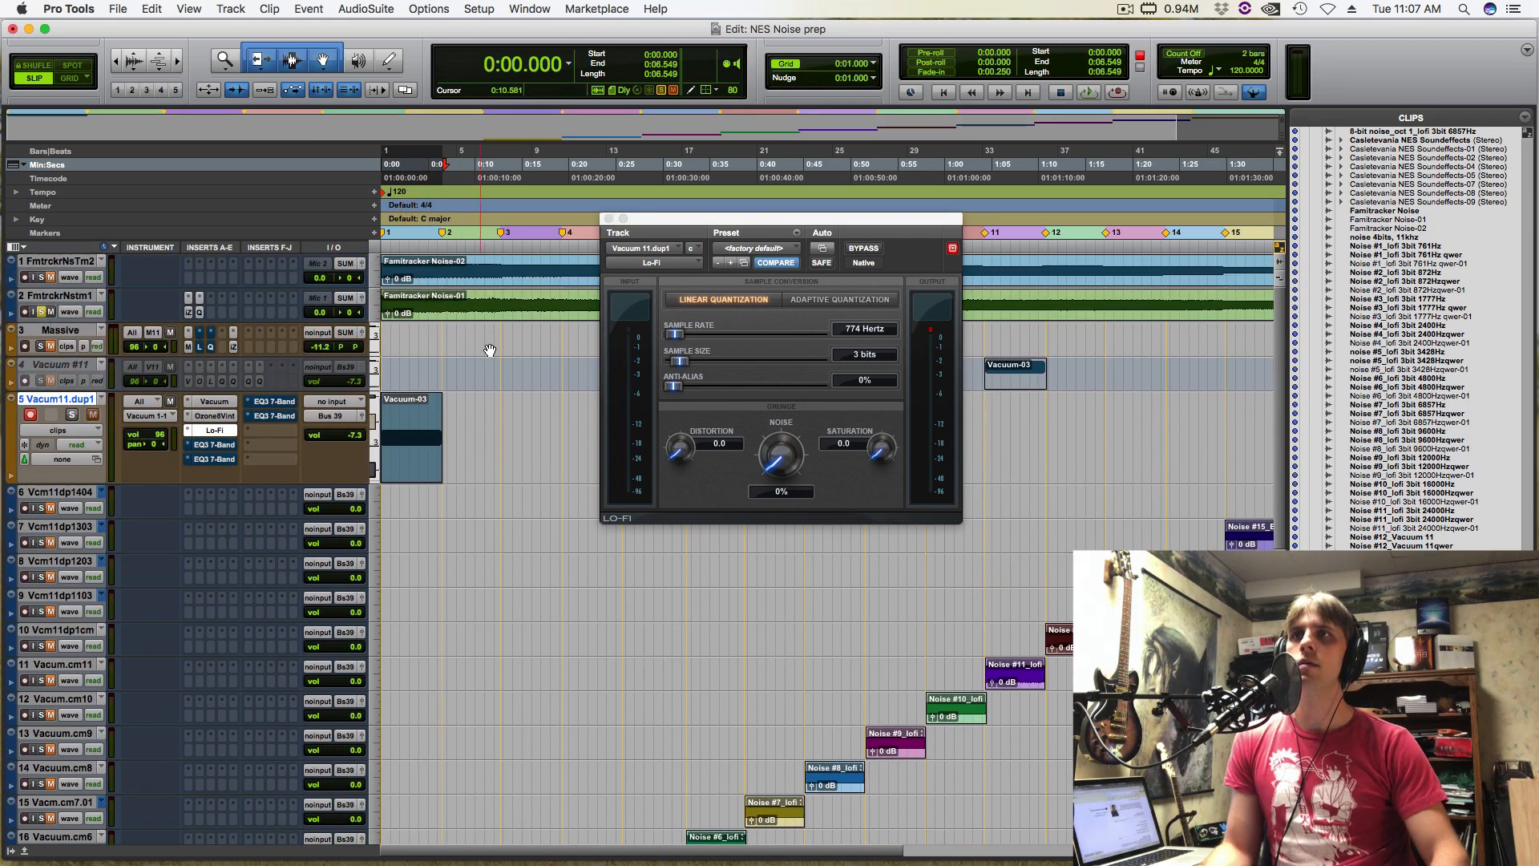
pyautogui.press('space')
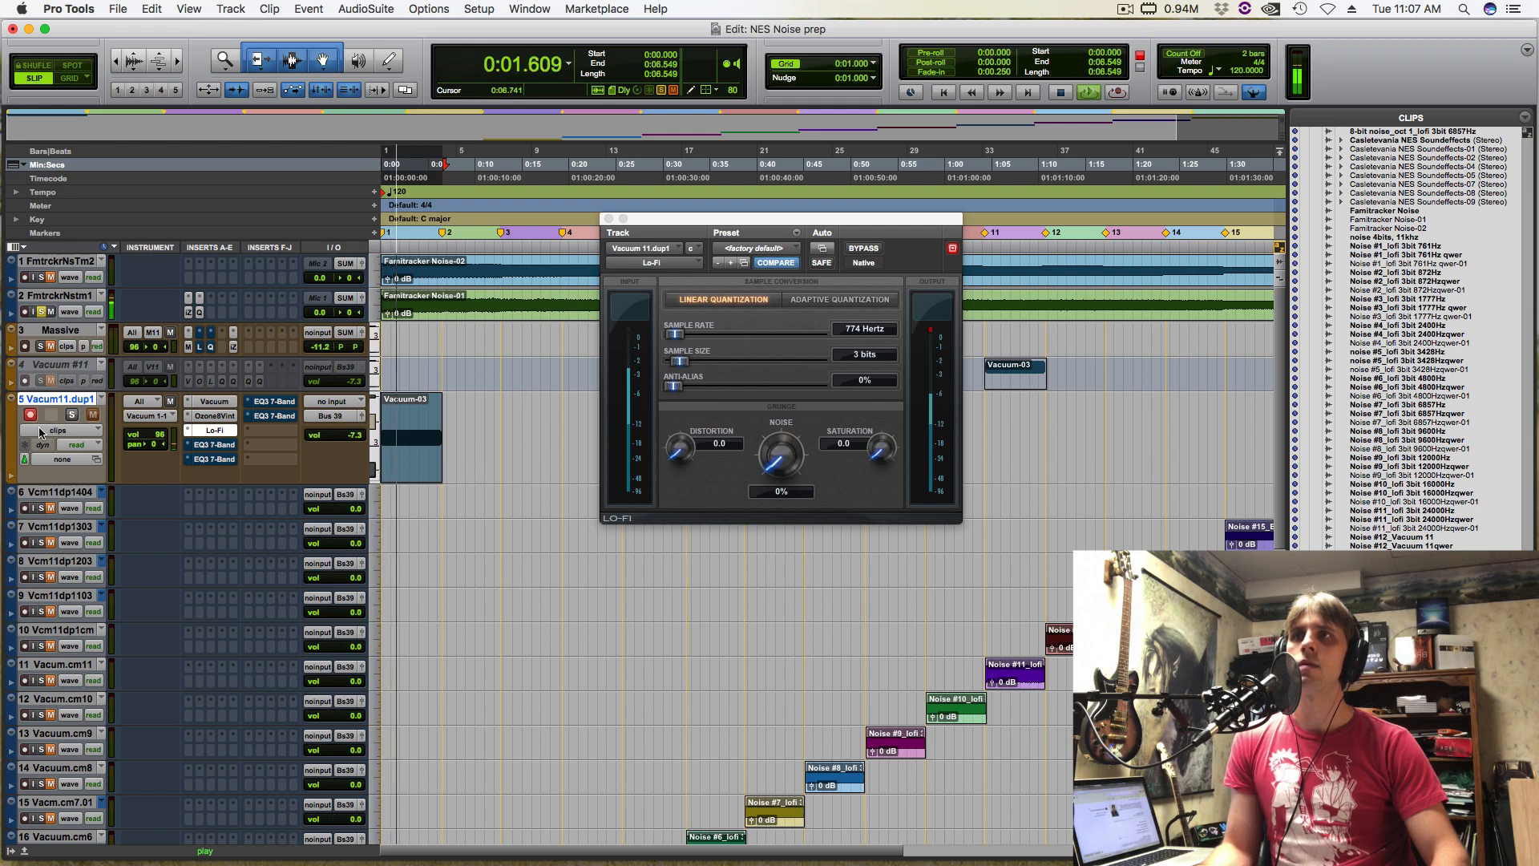
pyautogui.press('space')
pyautogui.click(71, 414)
pyautogui.press('space')
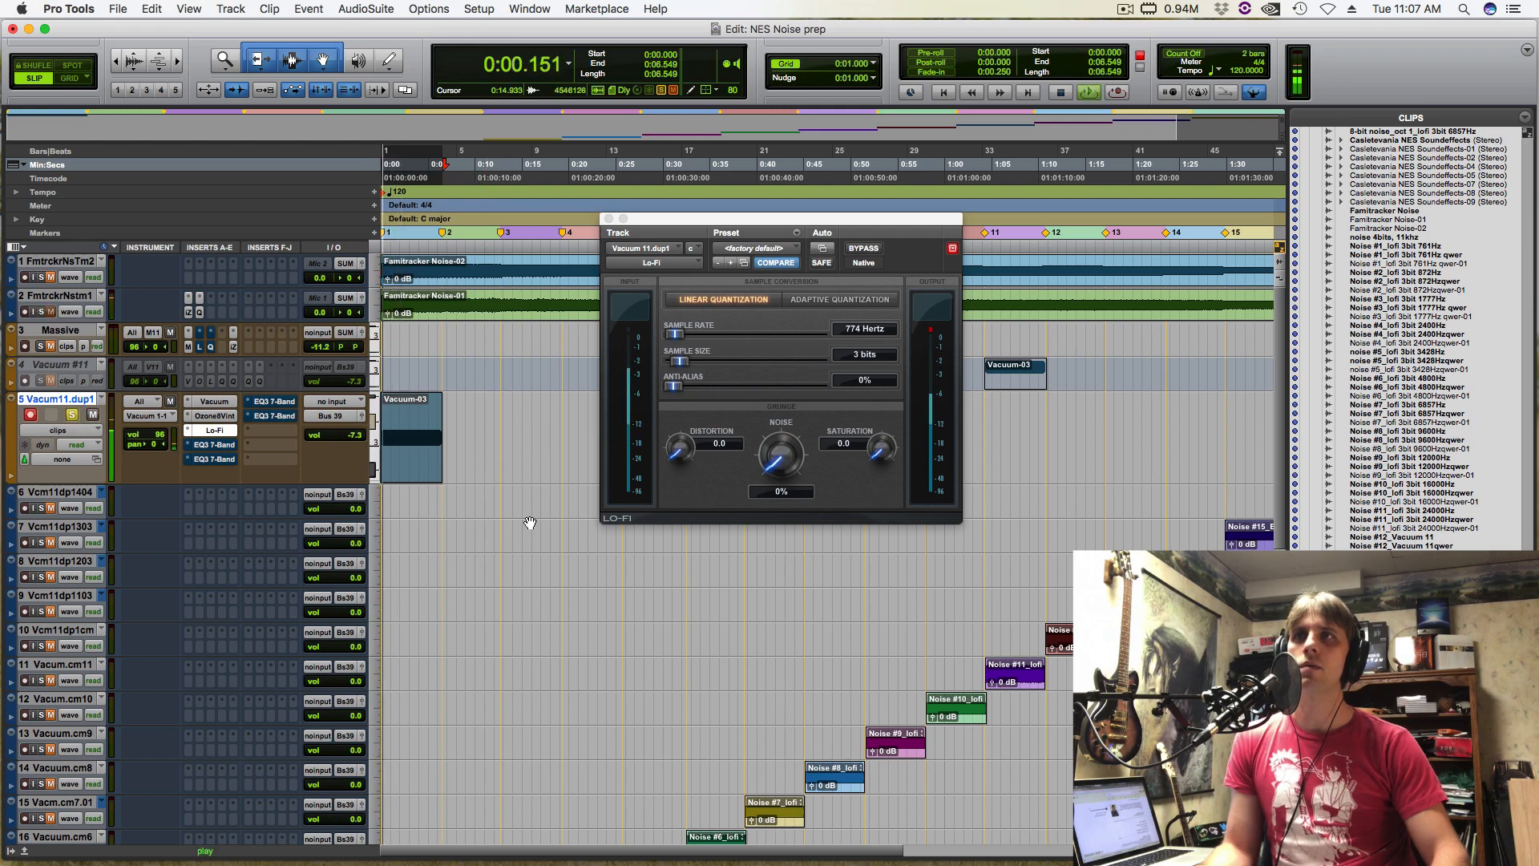
pyautogui.press('space')
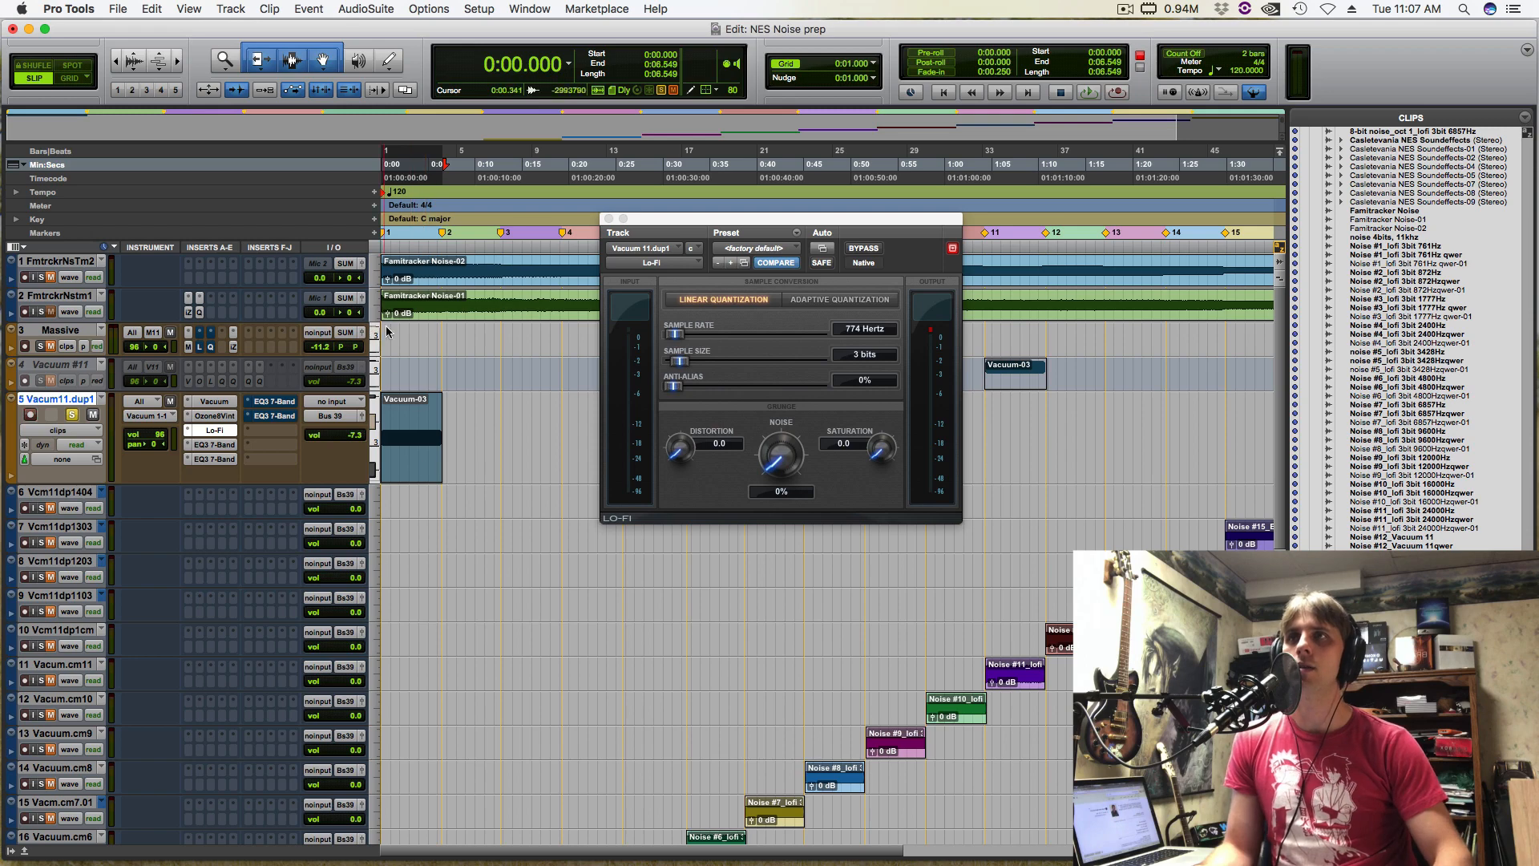
# Locate and enlarge the Noise #1 clip on the Vacuum.cm1 track and set Lo-Fi's sample rate to 761 Hertz to match its name
pyautogui.scroll(-5, 449, 753)
pyautogui.click(422, 765)
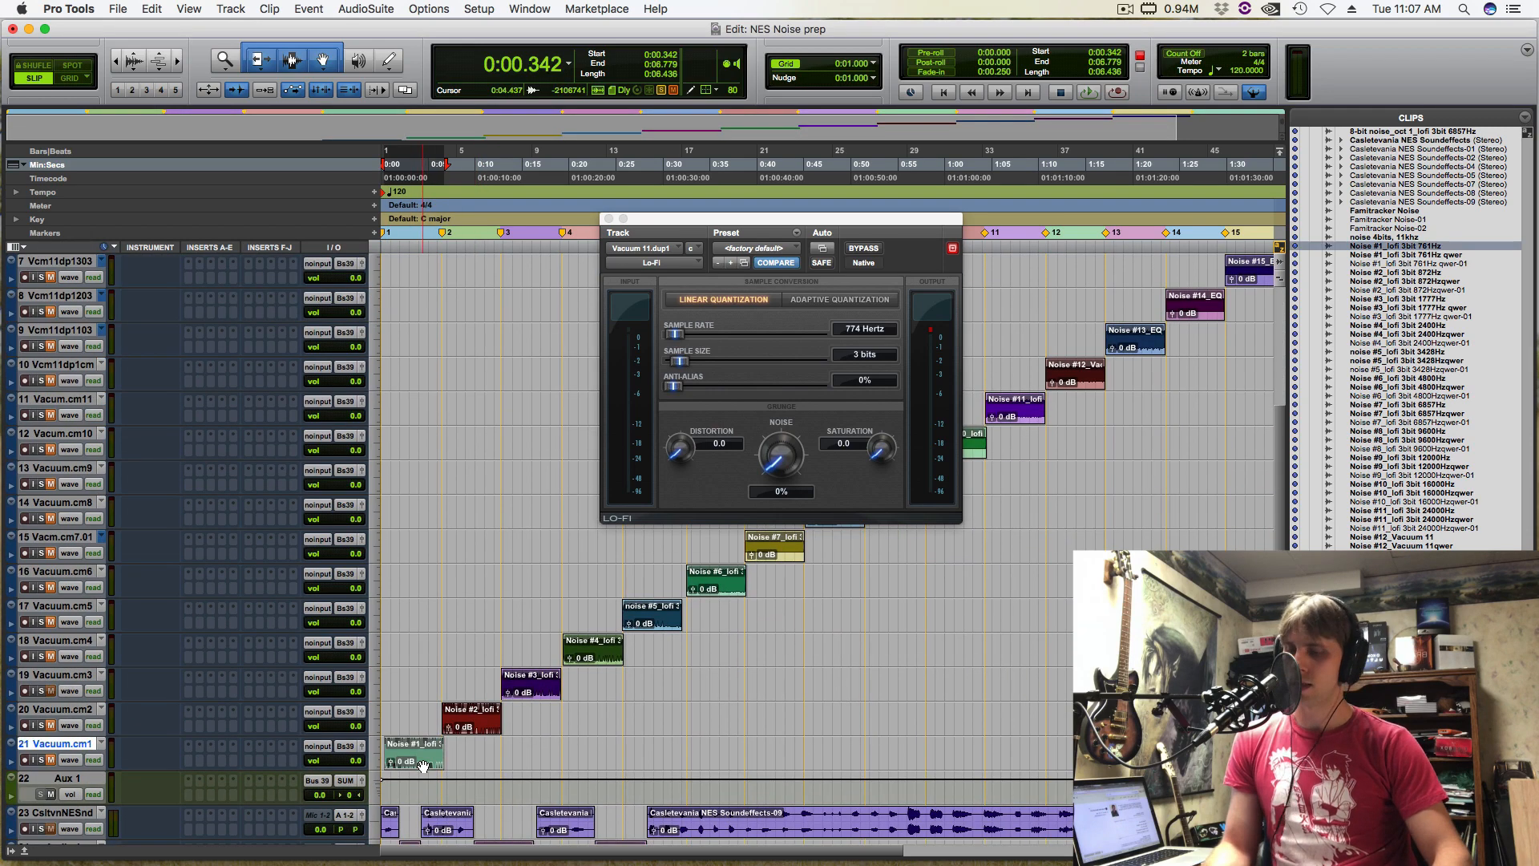
pyautogui.press('super+bracketright')
pyautogui.press('super+bracketright')
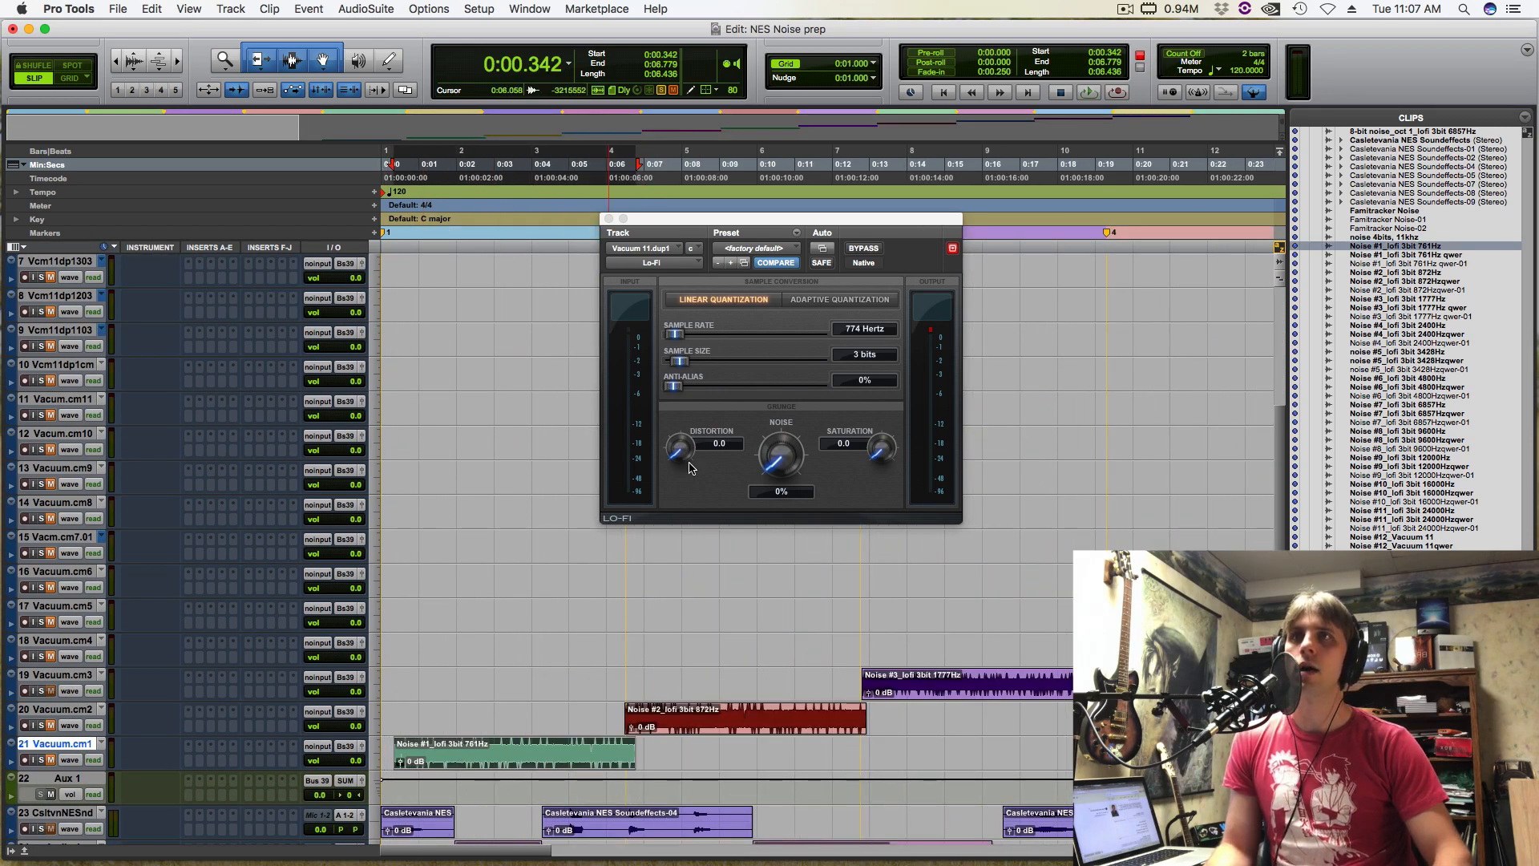
pyautogui.click(678, 339)
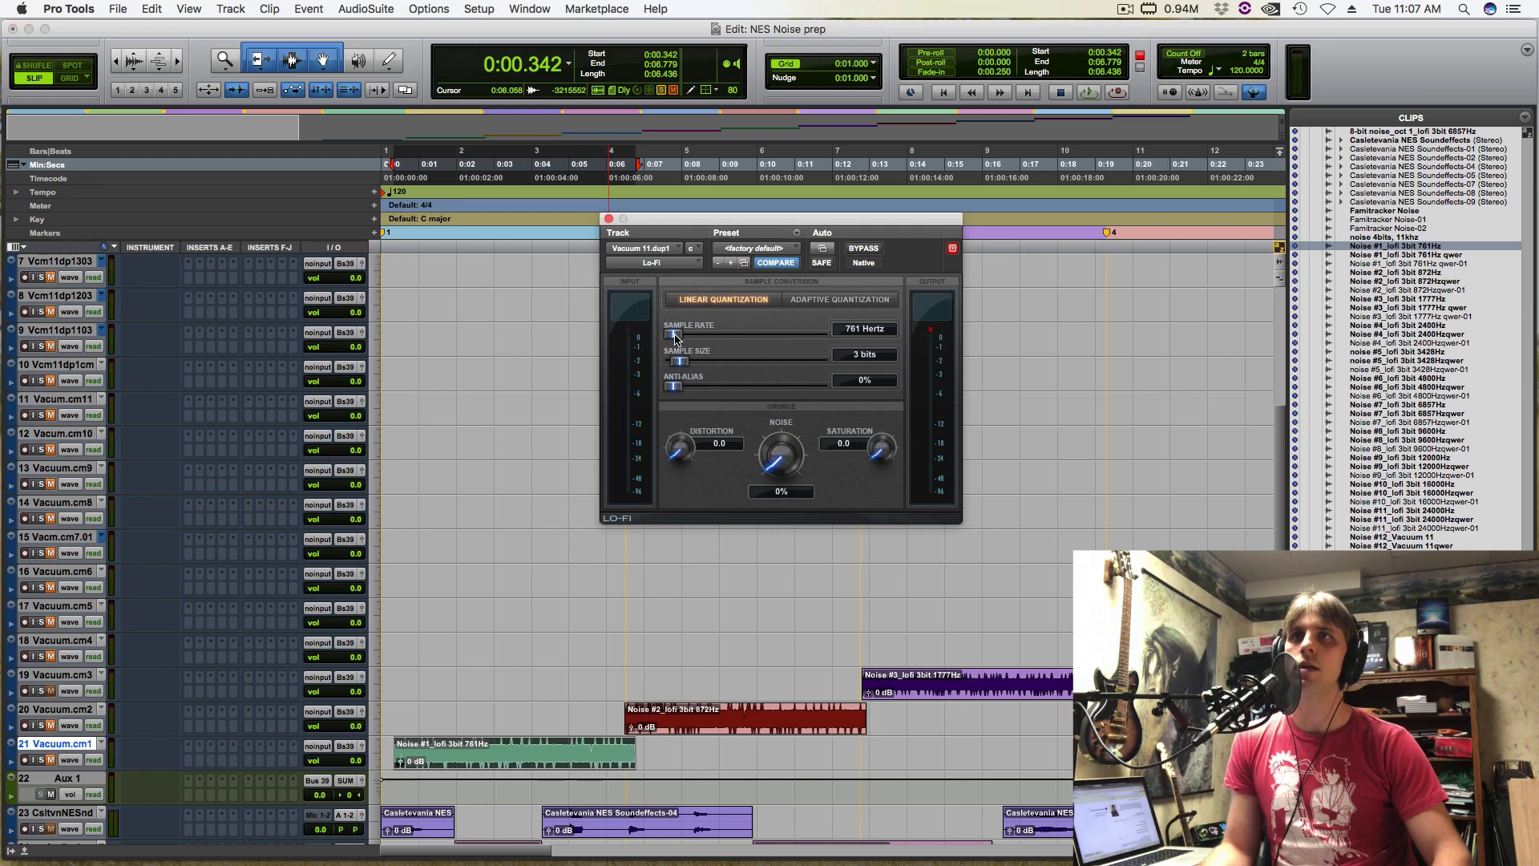
# Play Vacuum11.dup1 at the 761 Hertz rate and alternate its solo with the Famitracker Noise-01 track to compare the sounds
pyautogui.scroll(5, 452, 459)
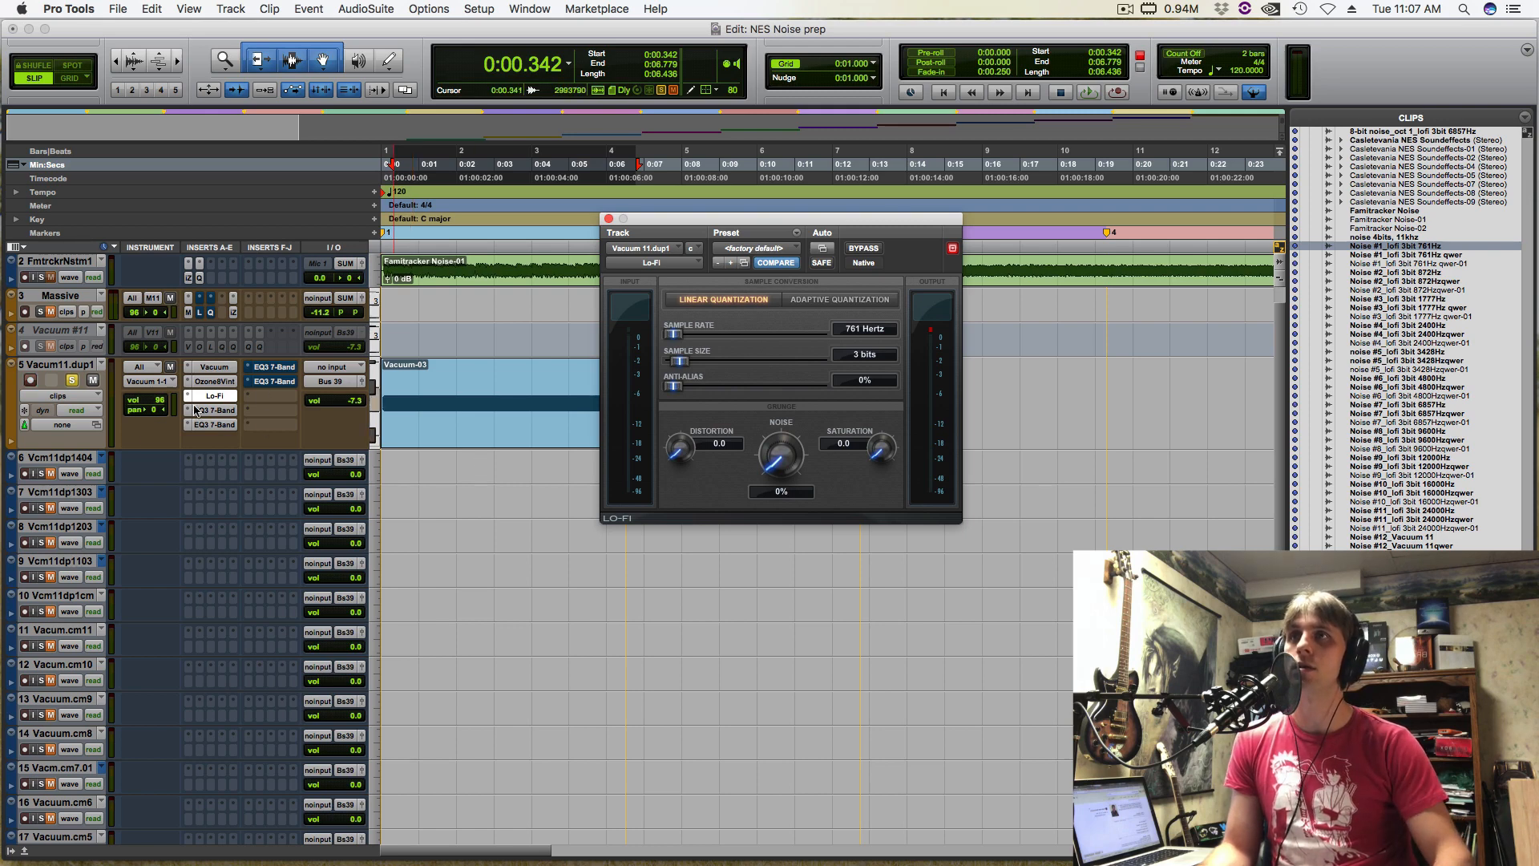
pyautogui.press('space')
pyautogui.scroll(1, 120, 350)
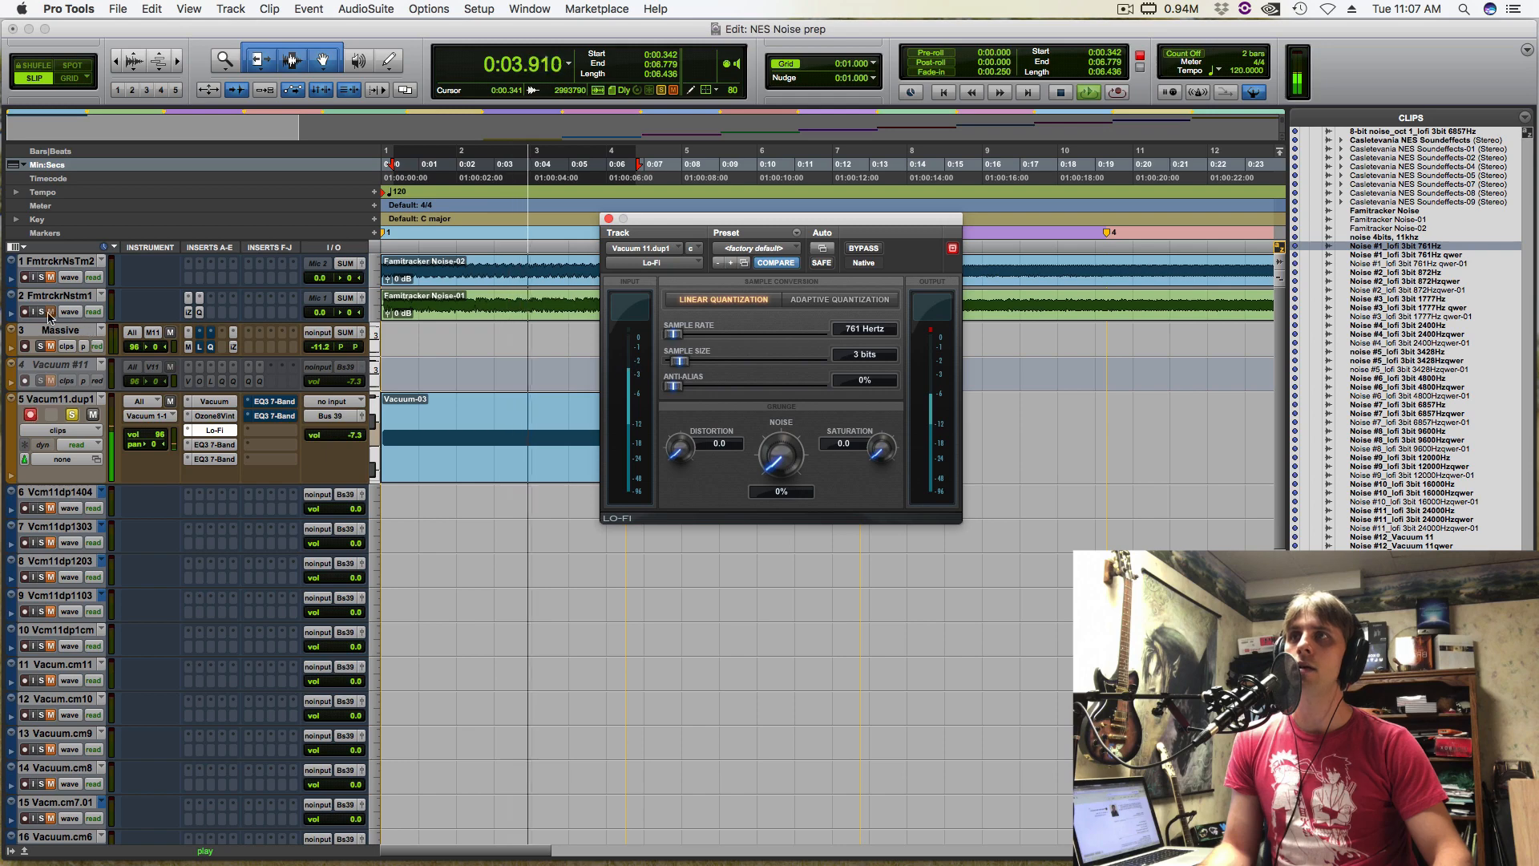
pyautogui.press('space')
pyautogui.click(42, 312)
pyautogui.press('space')
pyautogui.click(73, 415)
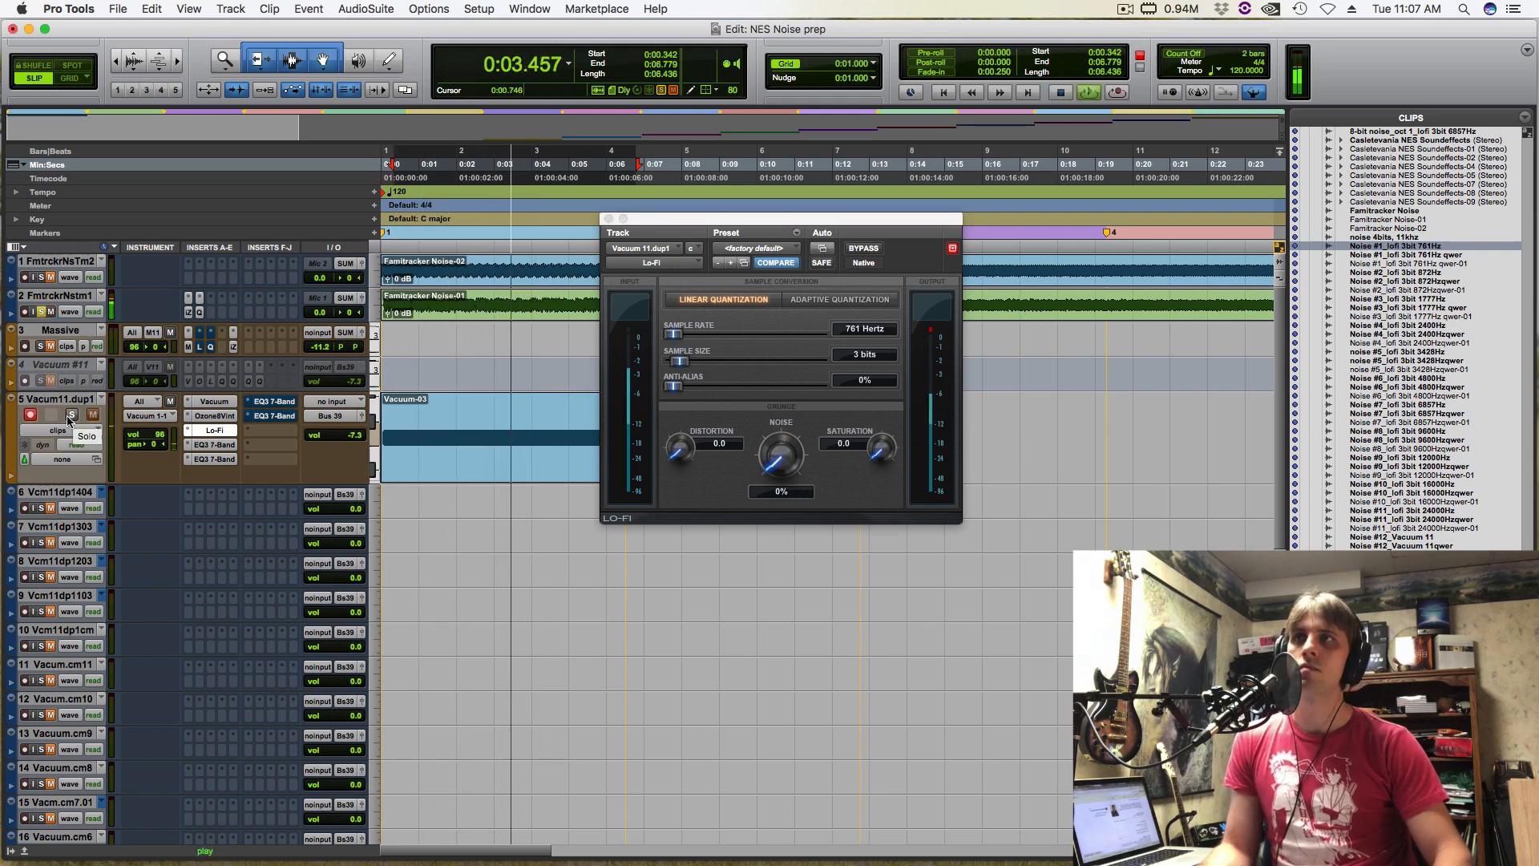
pyautogui.press('space')
pyautogui.click(71, 416)
pyautogui.press('space')
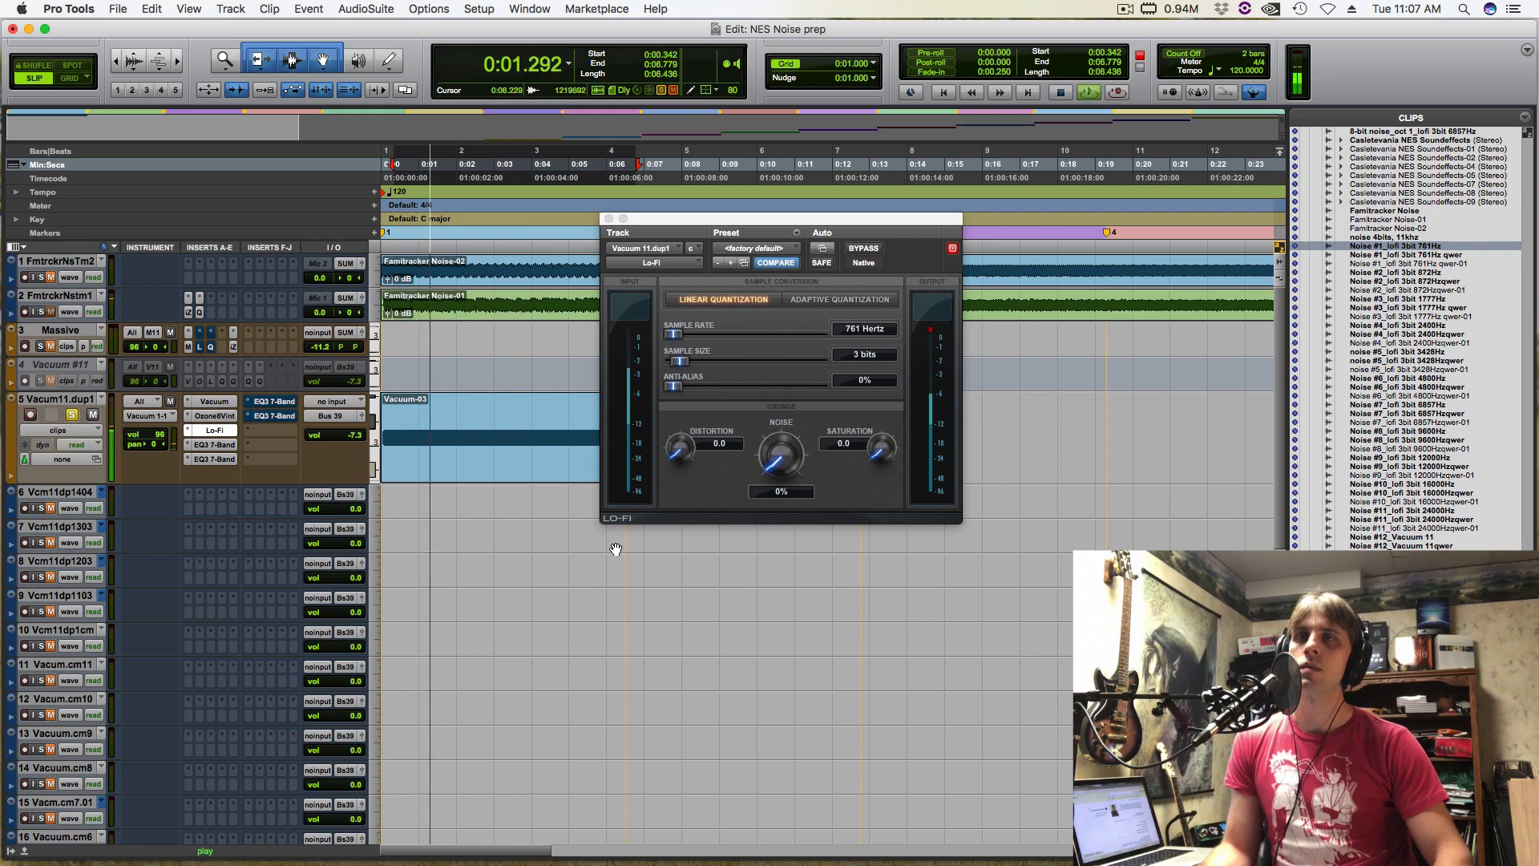
pyautogui.press('space')
pyautogui.click(674, 337)
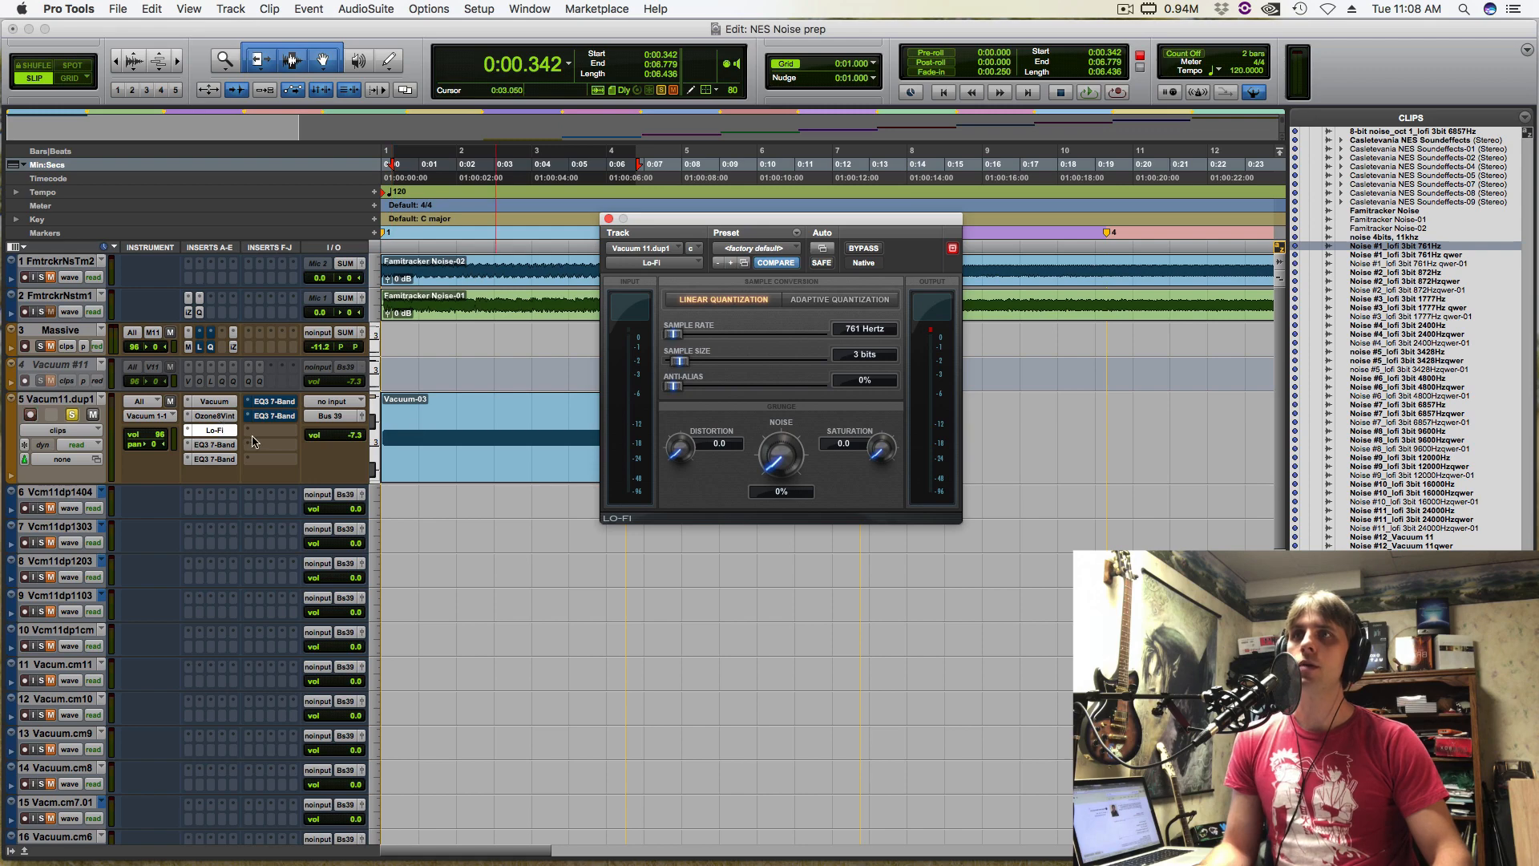
# Review the Vacuum synth and Ozone 8 Vintage Limiter inserts on Vacuum11.dup1, playing the clip to watch the limiter
pyautogui.click(214, 401)
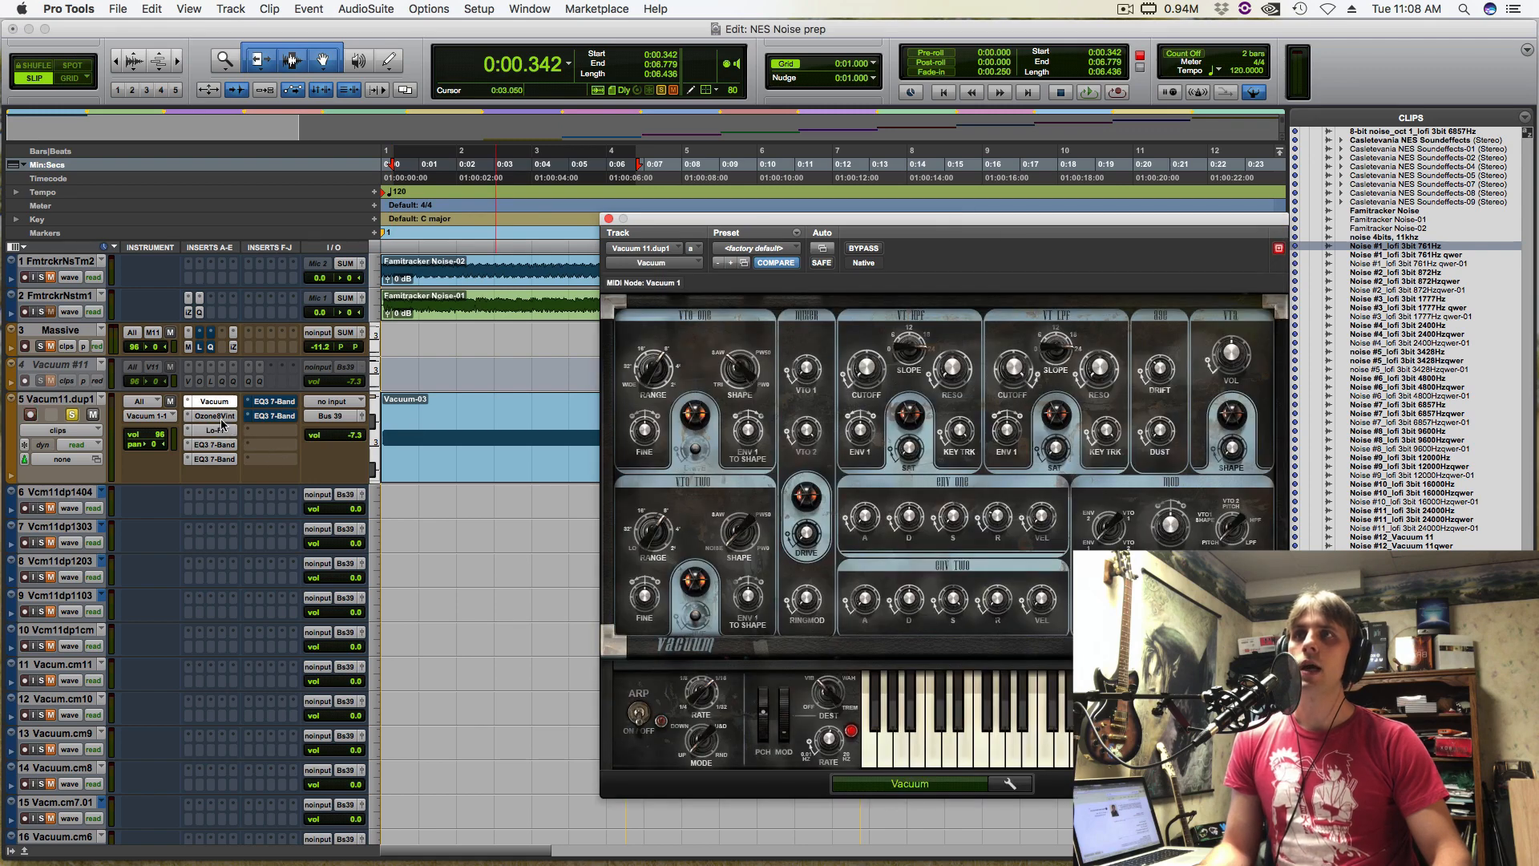
pyautogui.click(215, 416)
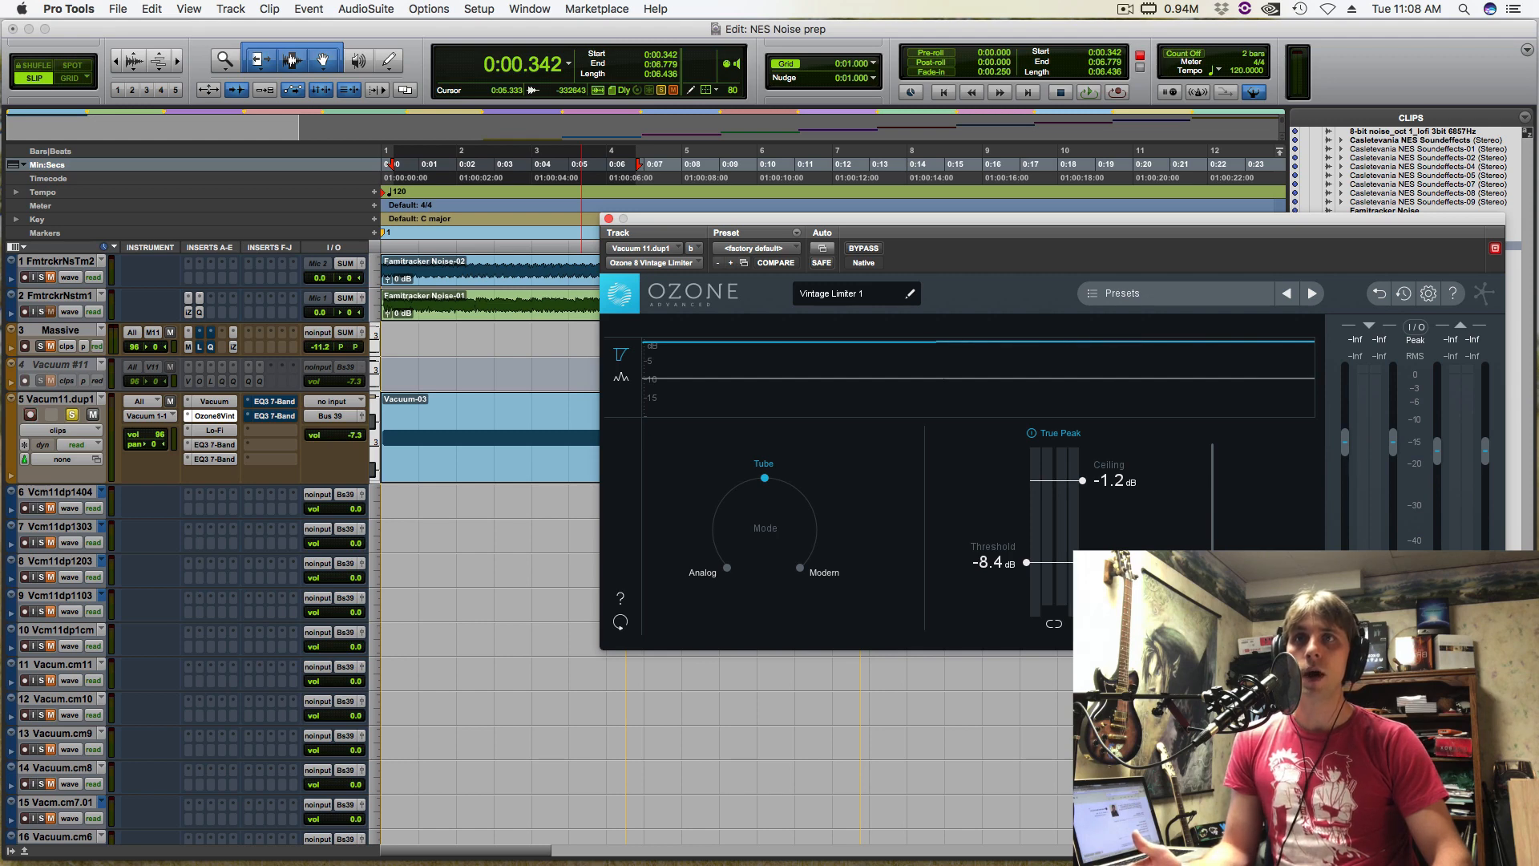
pyautogui.press('space')
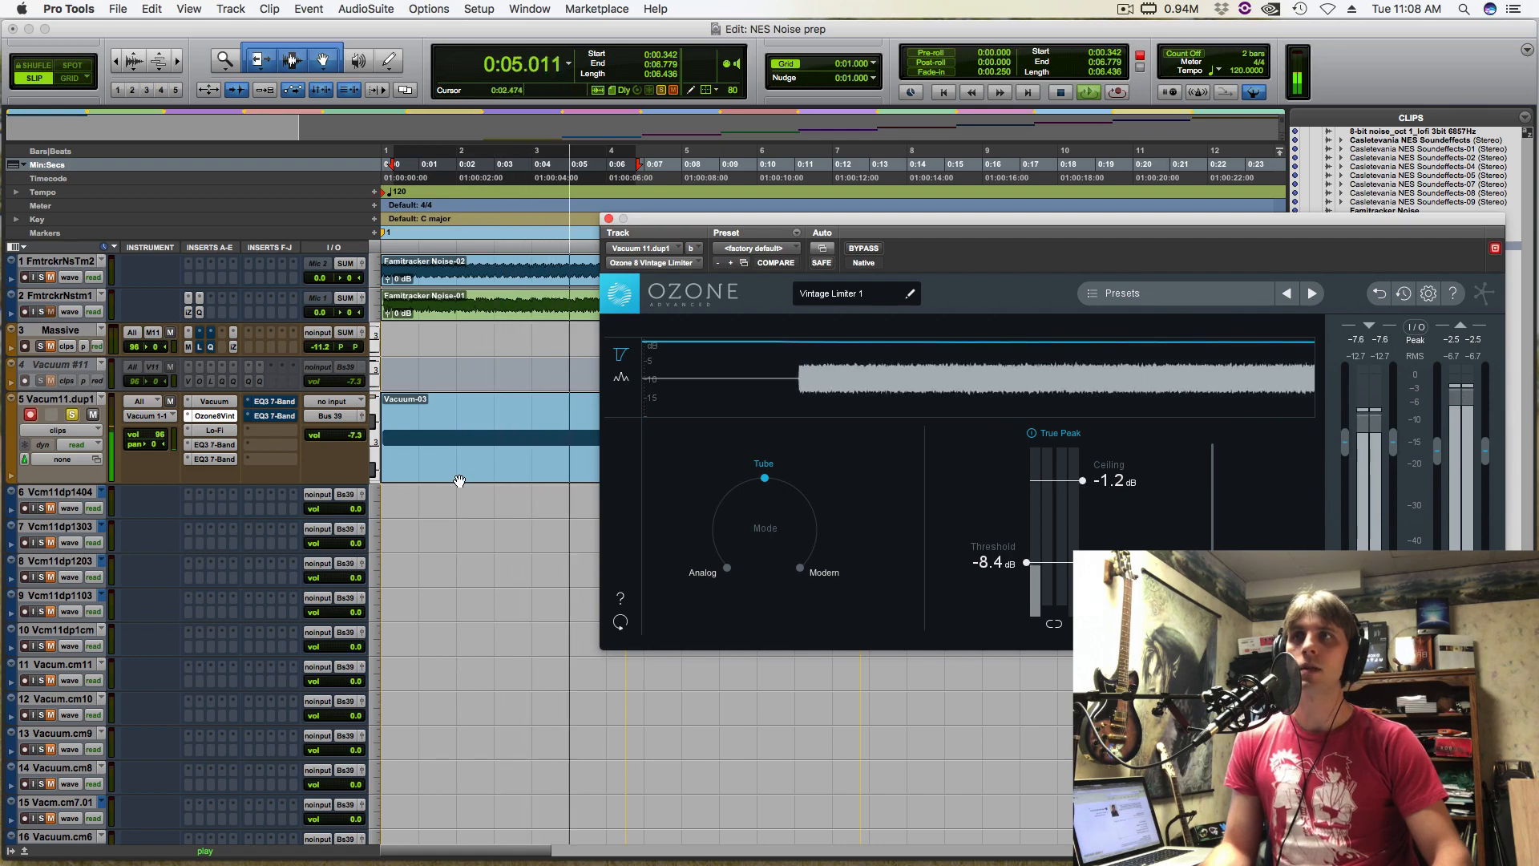
pyautogui.press('space')
# Show Lo-Fi and the Ozone 8 Vintage Limiter together during playback, arranging their windows so both sets of controls are visible
pyautogui.click(214, 429)
pyautogui.press('space')
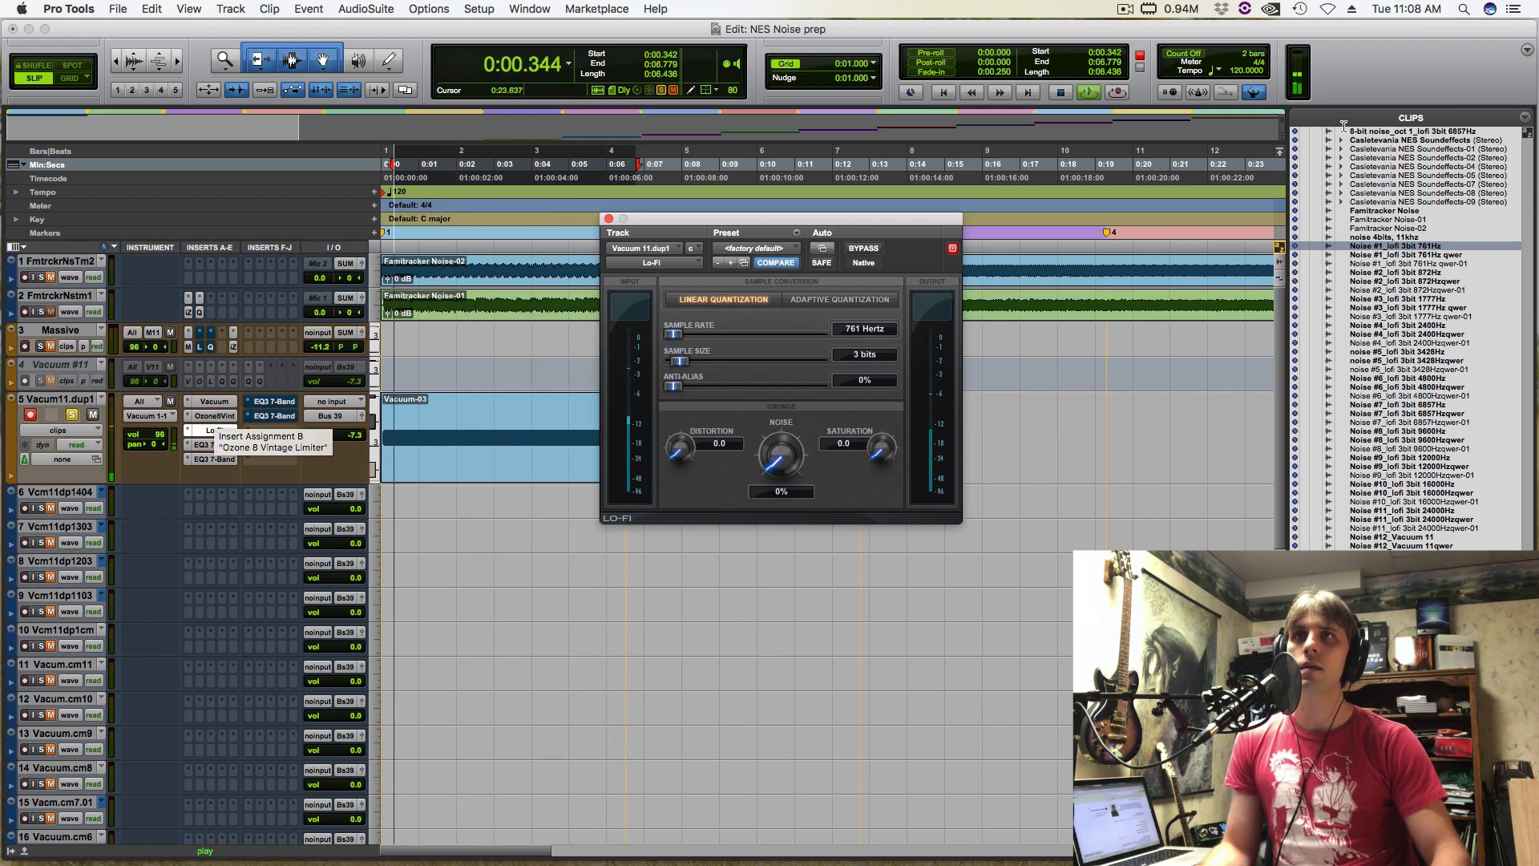
pyautogui.click(214, 415)
pyautogui.moveTo(858, 218); pyautogui.dragTo(657, 459)
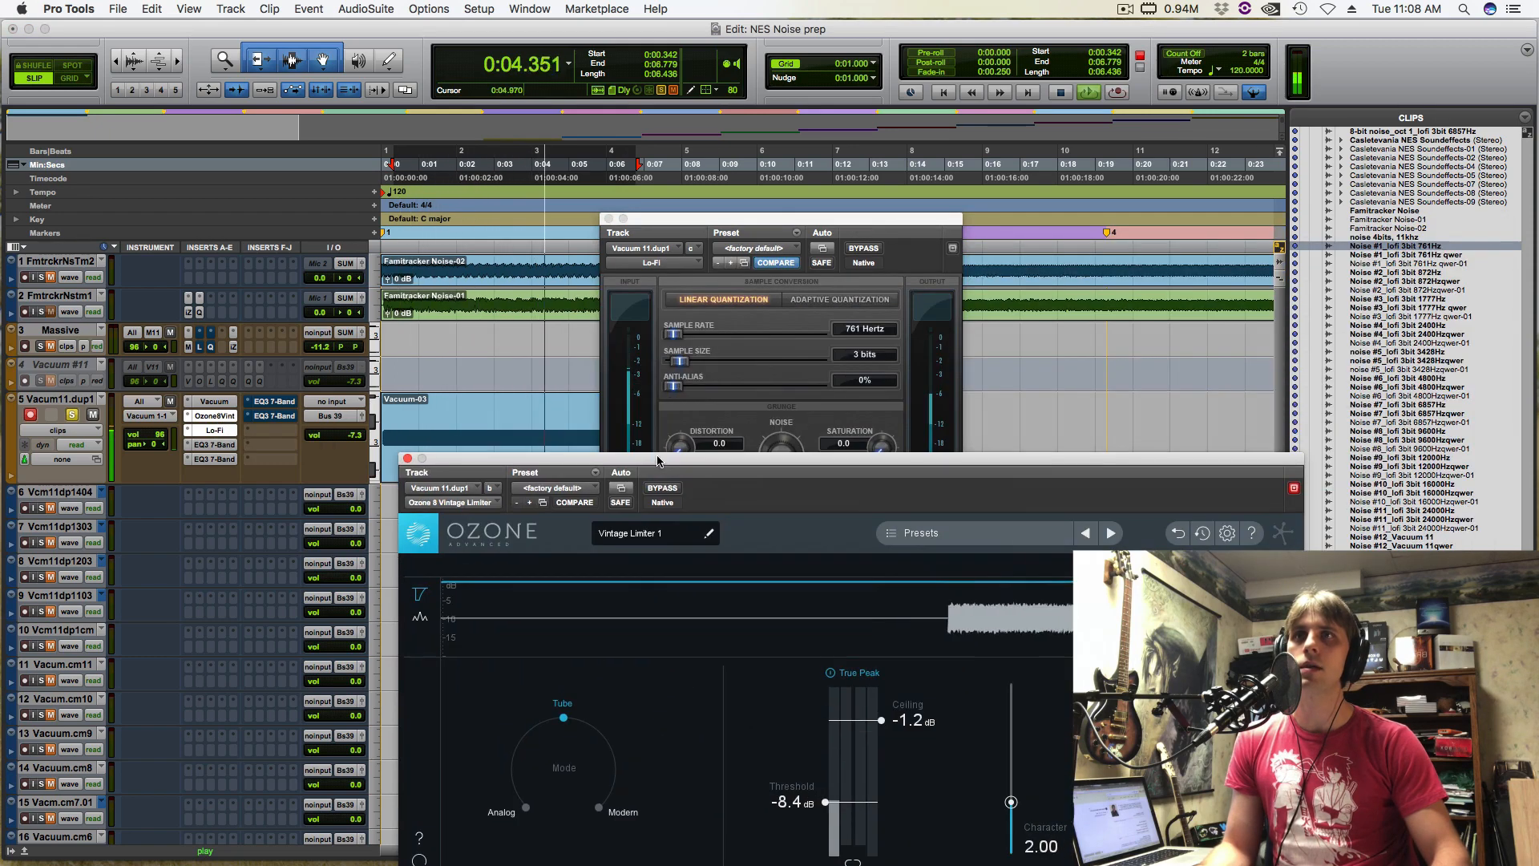
pyautogui.moveTo(779, 217); pyautogui.dragTo(825, 70)
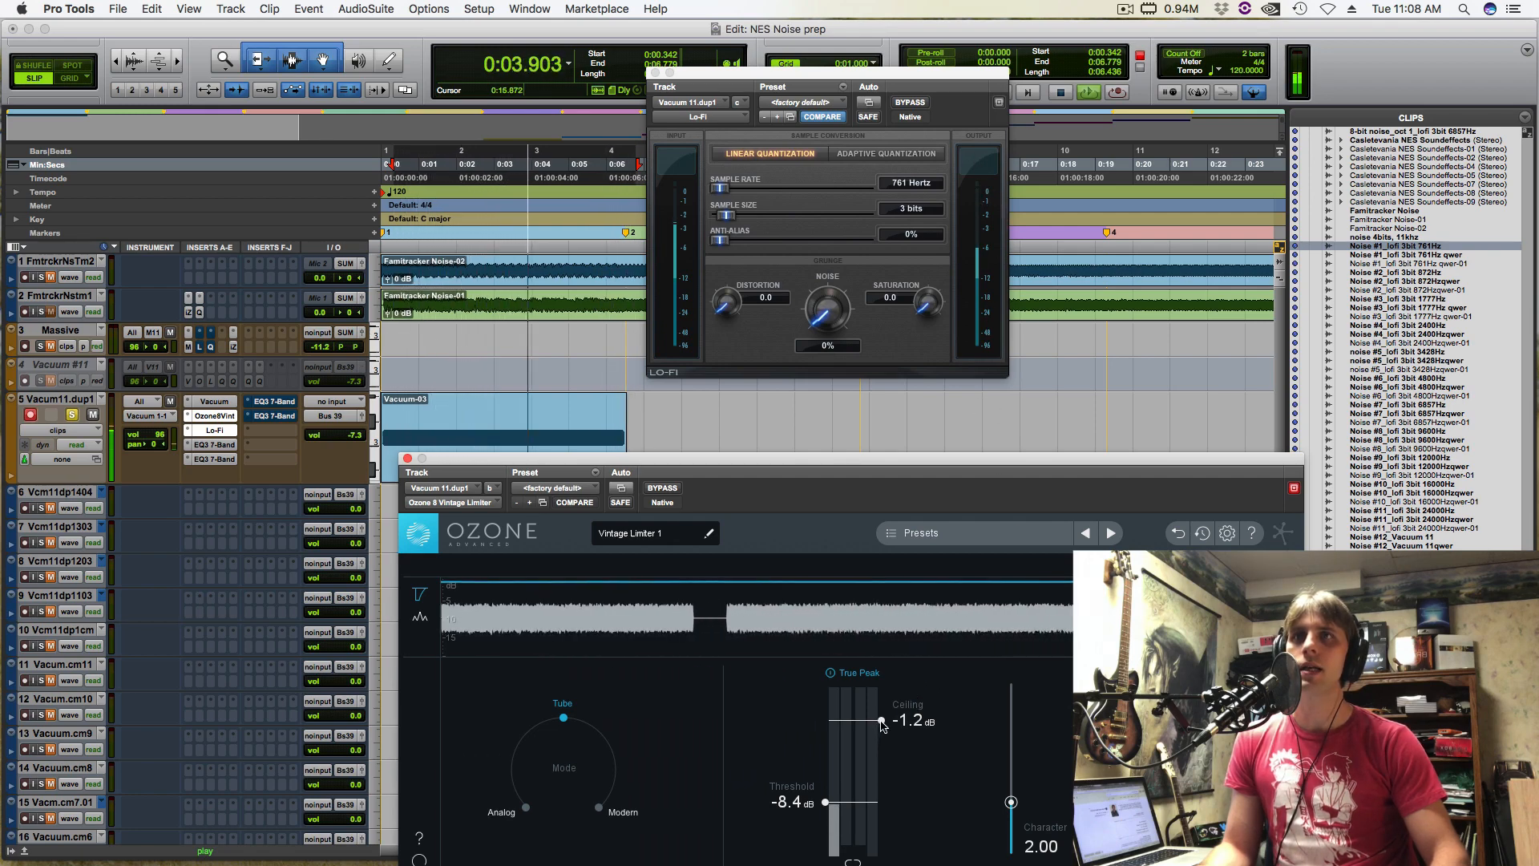
# Try limiter ceilings of -1.0 and -0.3 dB during playback, restore -1.2 dB, and stop and close Lo-Fi
pyautogui.moveTo(880, 720); pyautogui.dragTo(881, 715)
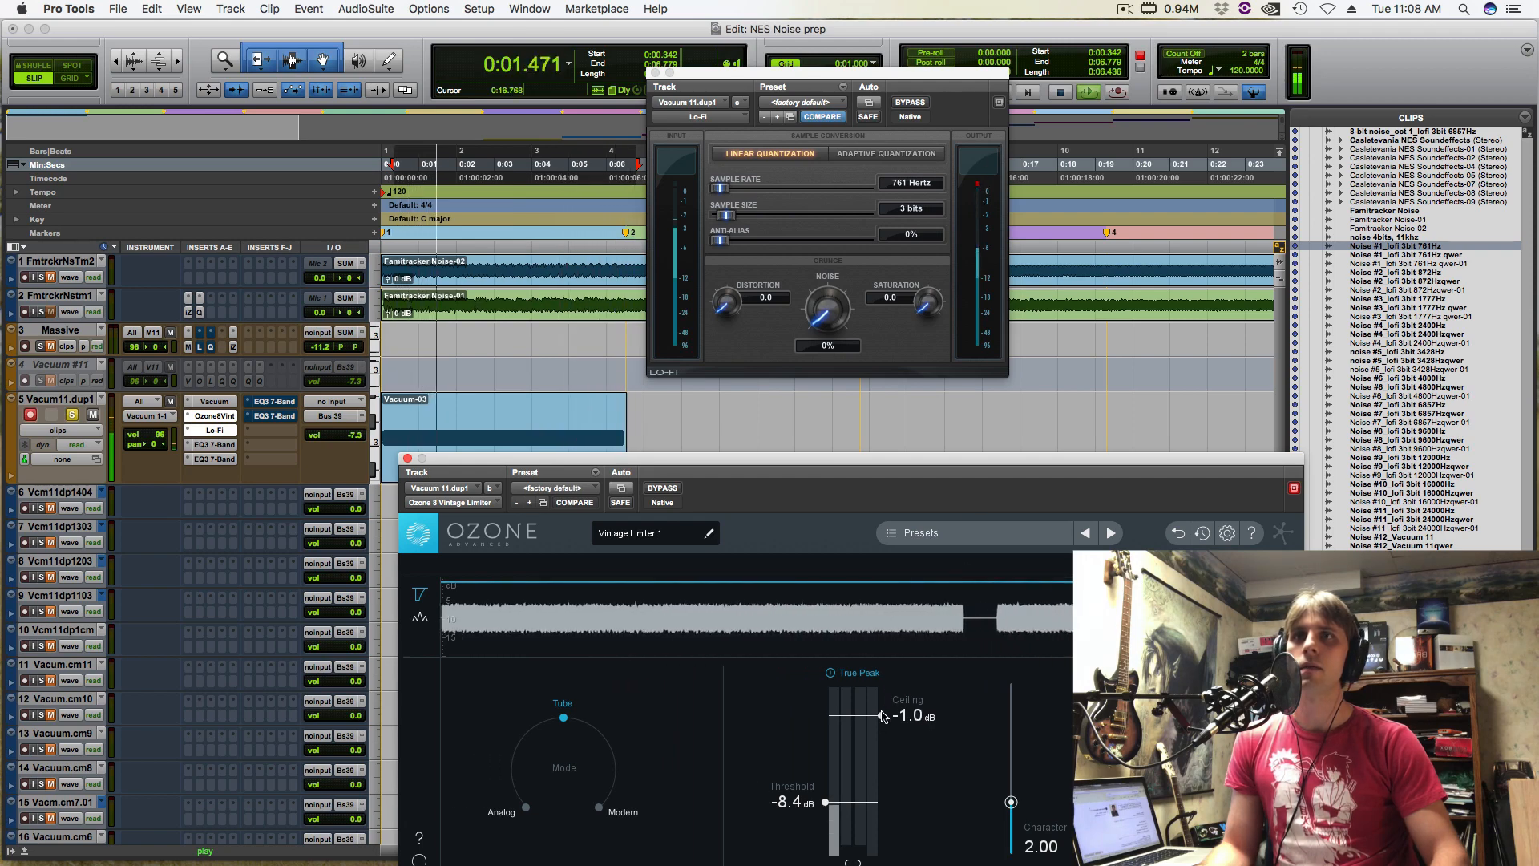
pyautogui.moveTo(881, 715); pyautogui.dragTo(881, 695)
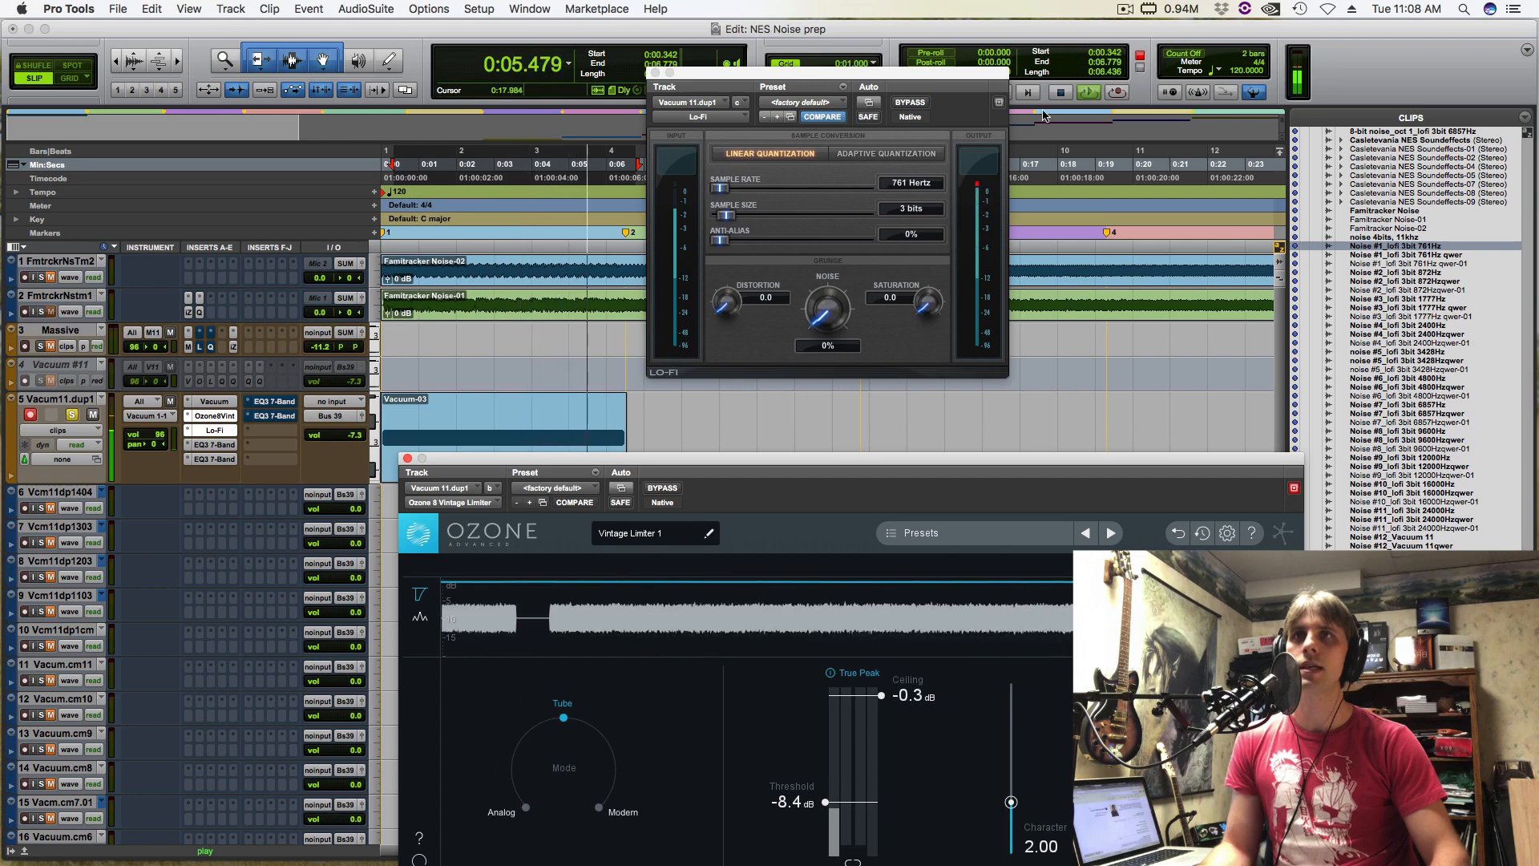
pyautogui.moveTo(881, 695); pyautogui.dragTo(886, 723)
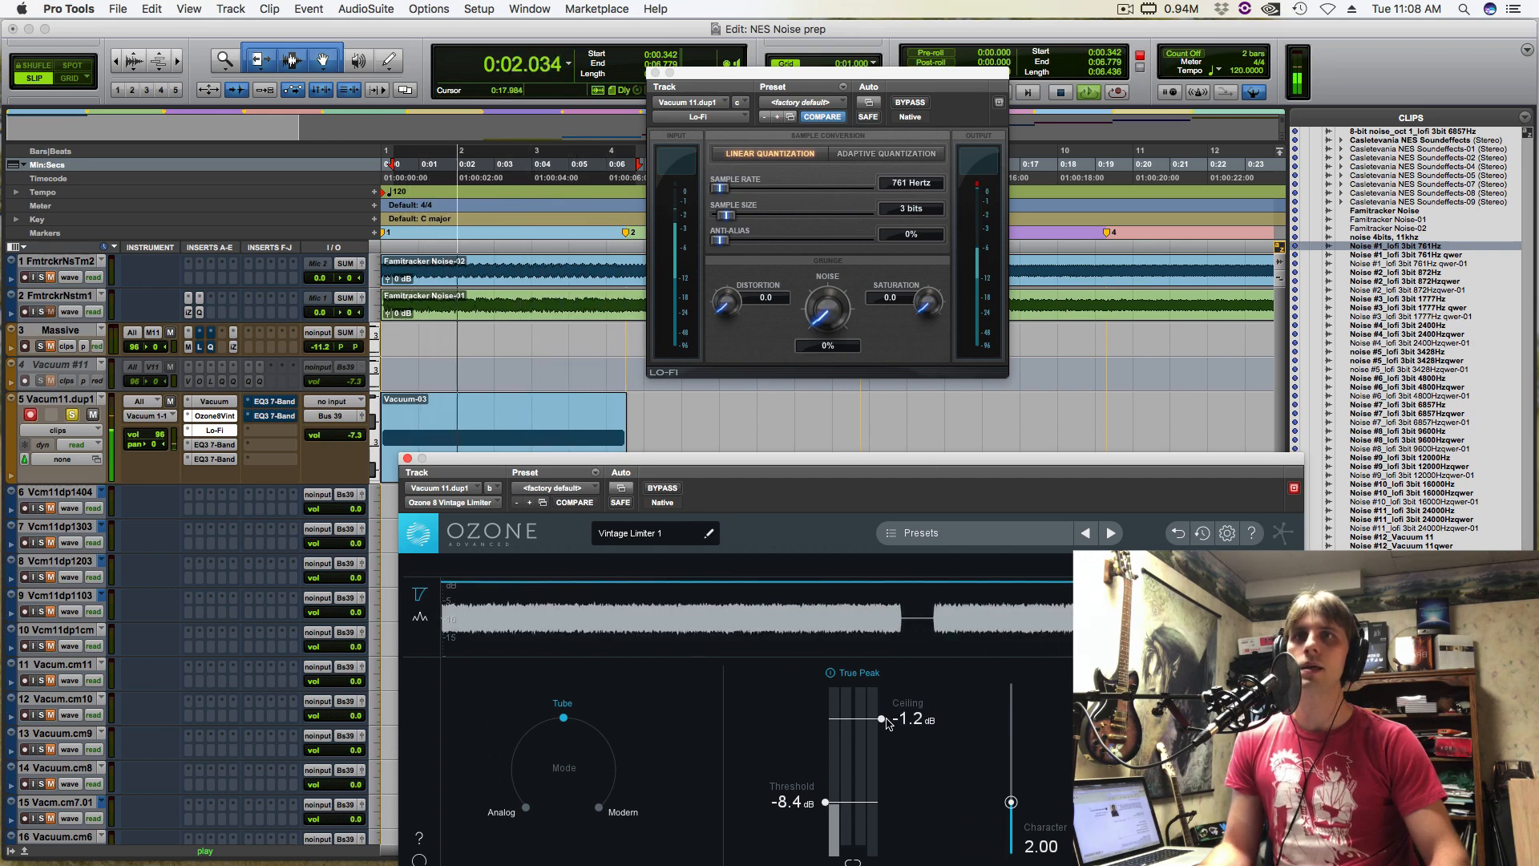
pyautogui.click(977, 193)
pyautogui.press('space')
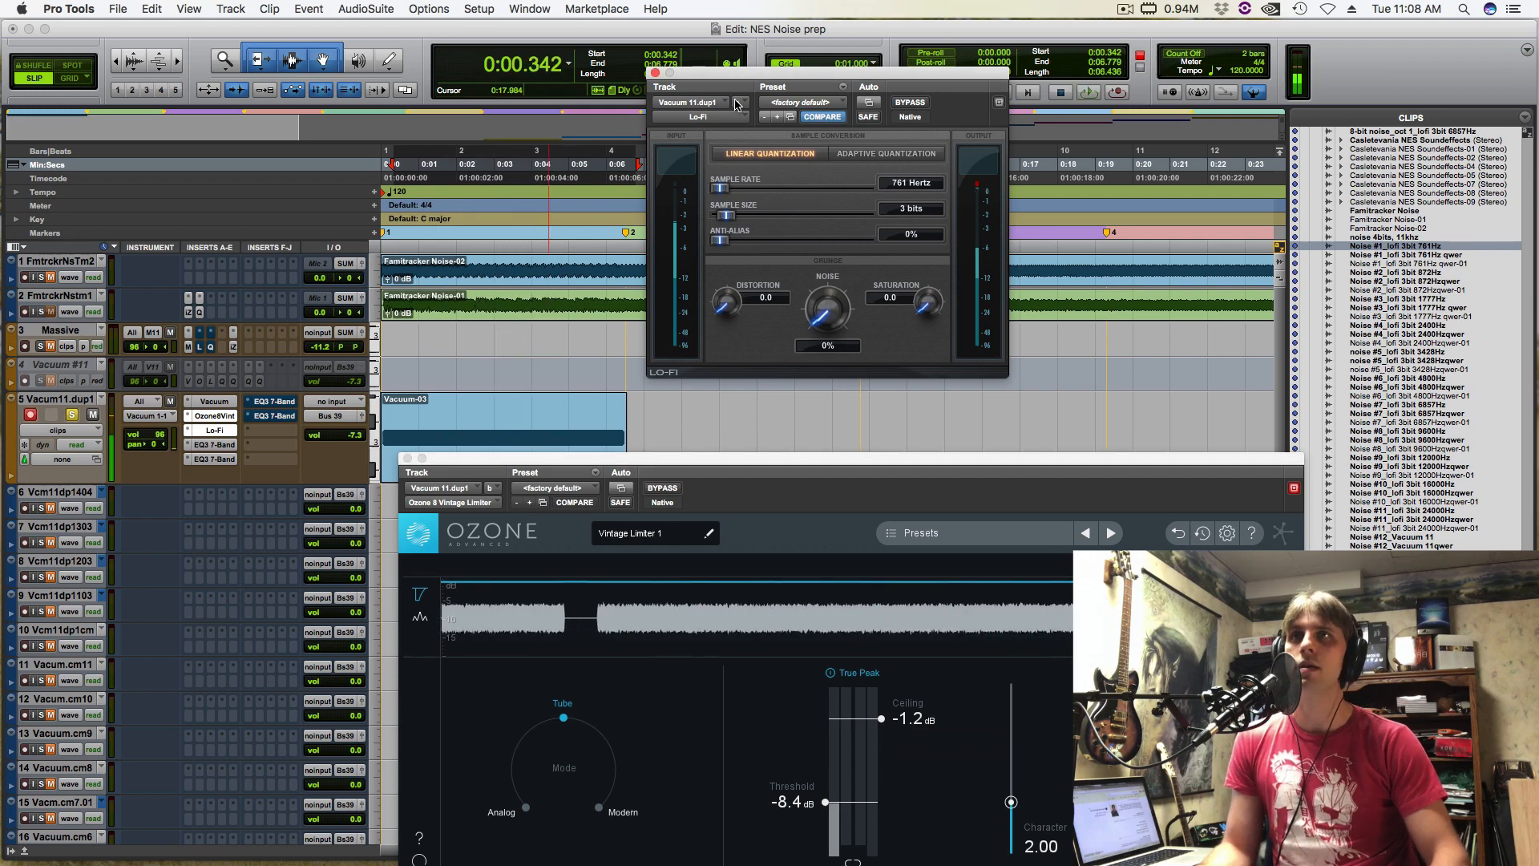
pyautogui.click(653, 72)
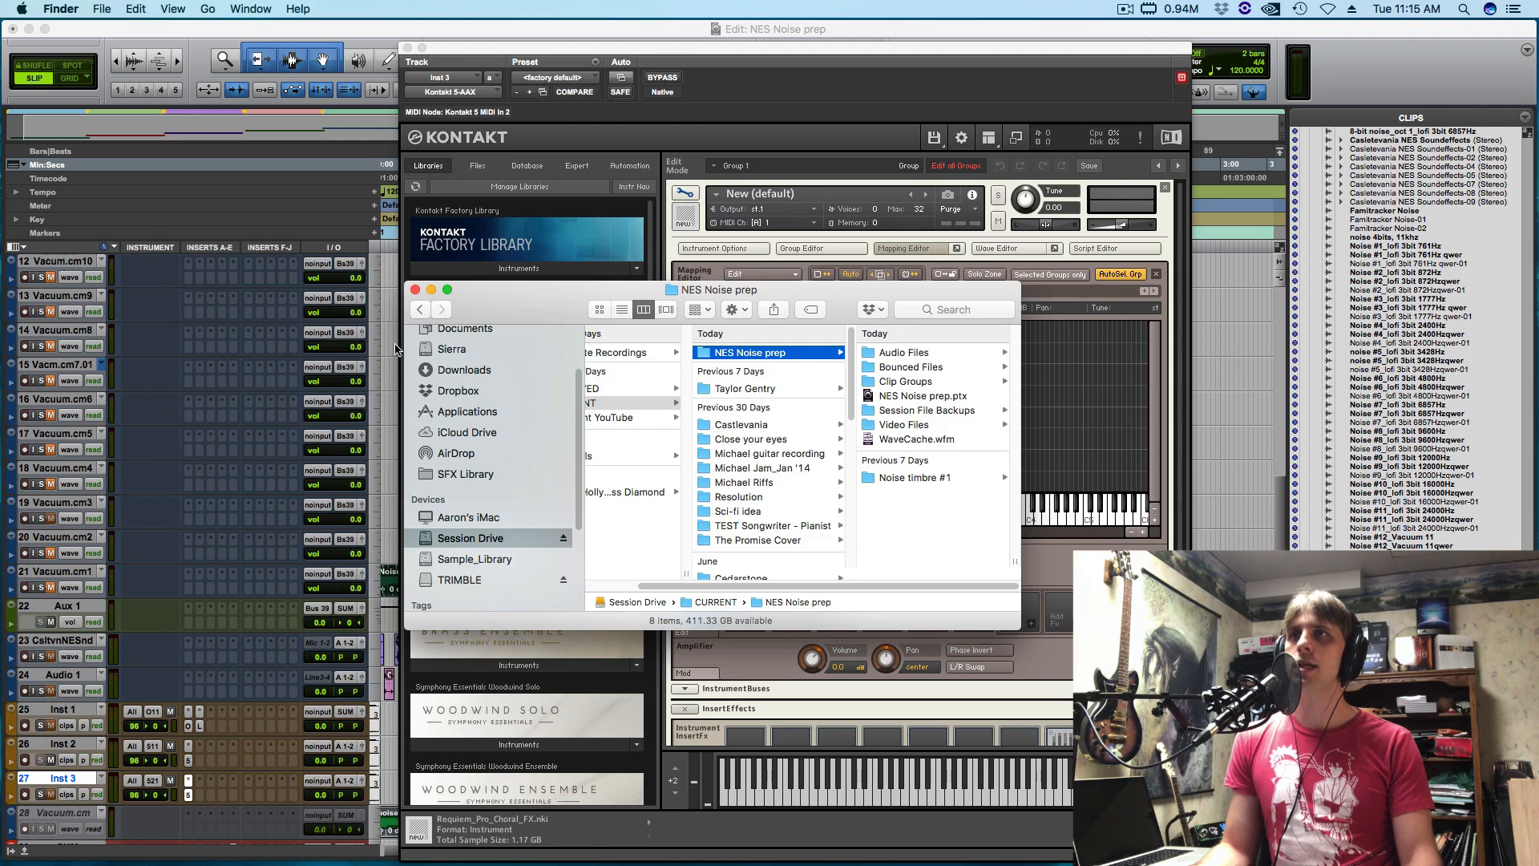
# Switch back to the Pro Tools edit window and open the first EQ3 7-Band insert on Vacuum11.dup1
pyautogui.click(178, 335)
pyautogui.scroll(10, 177, 401)
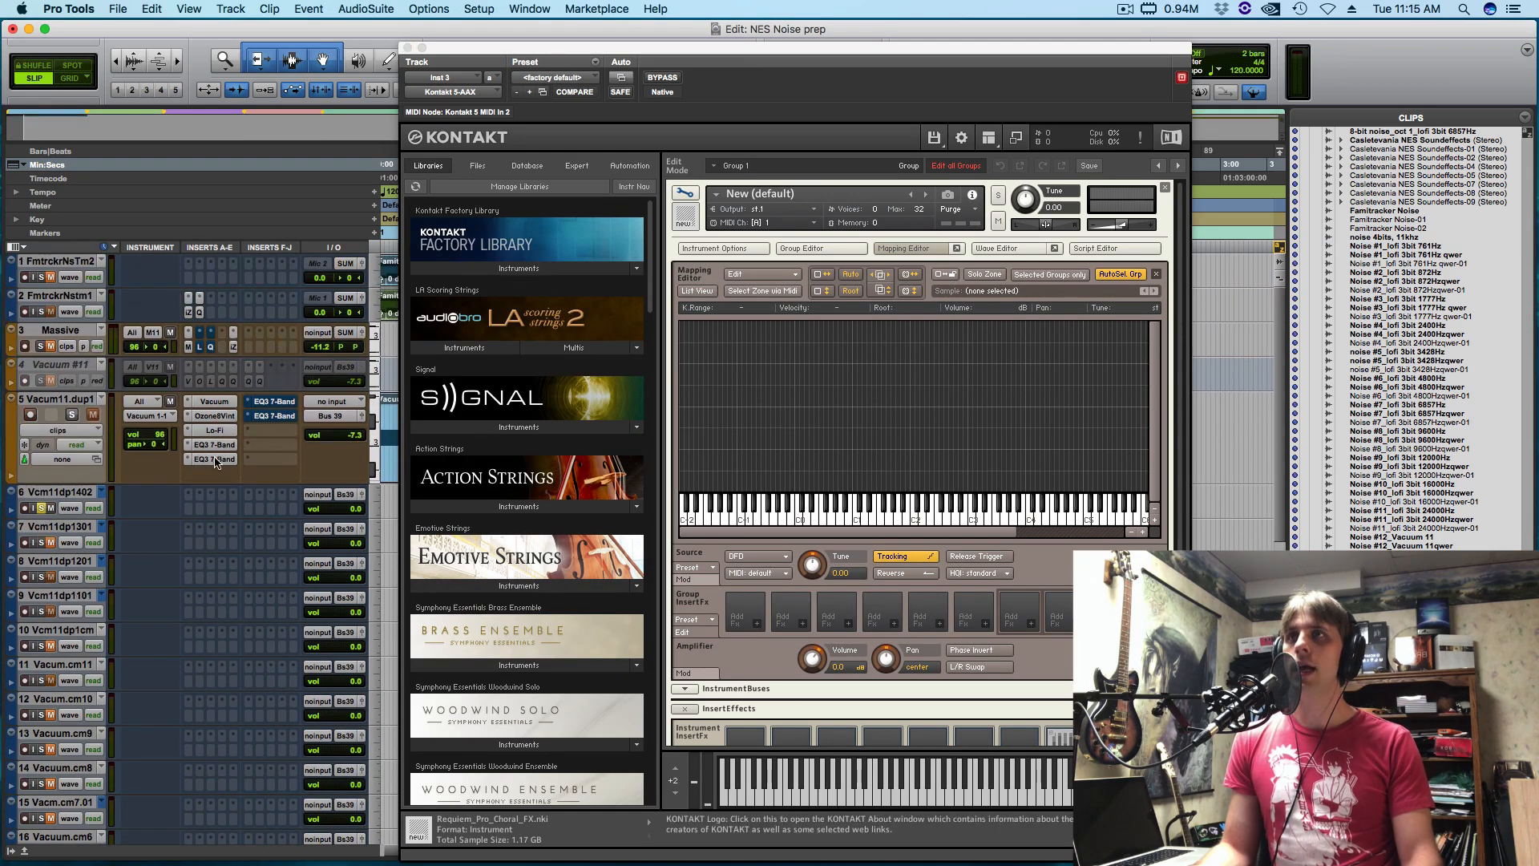
pyautogui.click(213, 445)
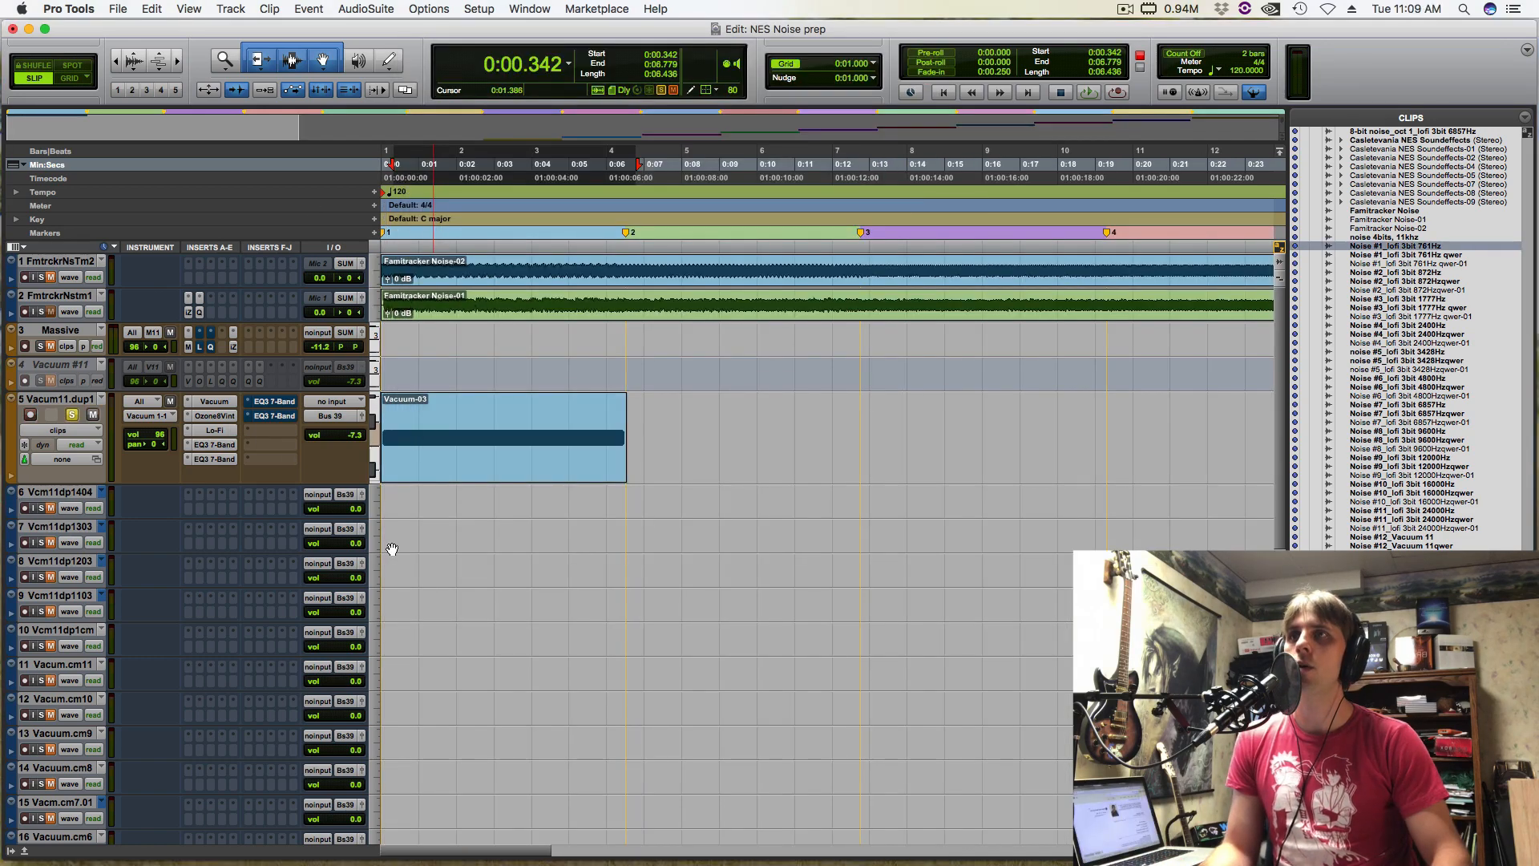
# Bring the whole staircase of Noise clips into view and select the Noise #11 clip on the Vacuum.cm11 track
pyautogui.scroll(-10, 417, 561)
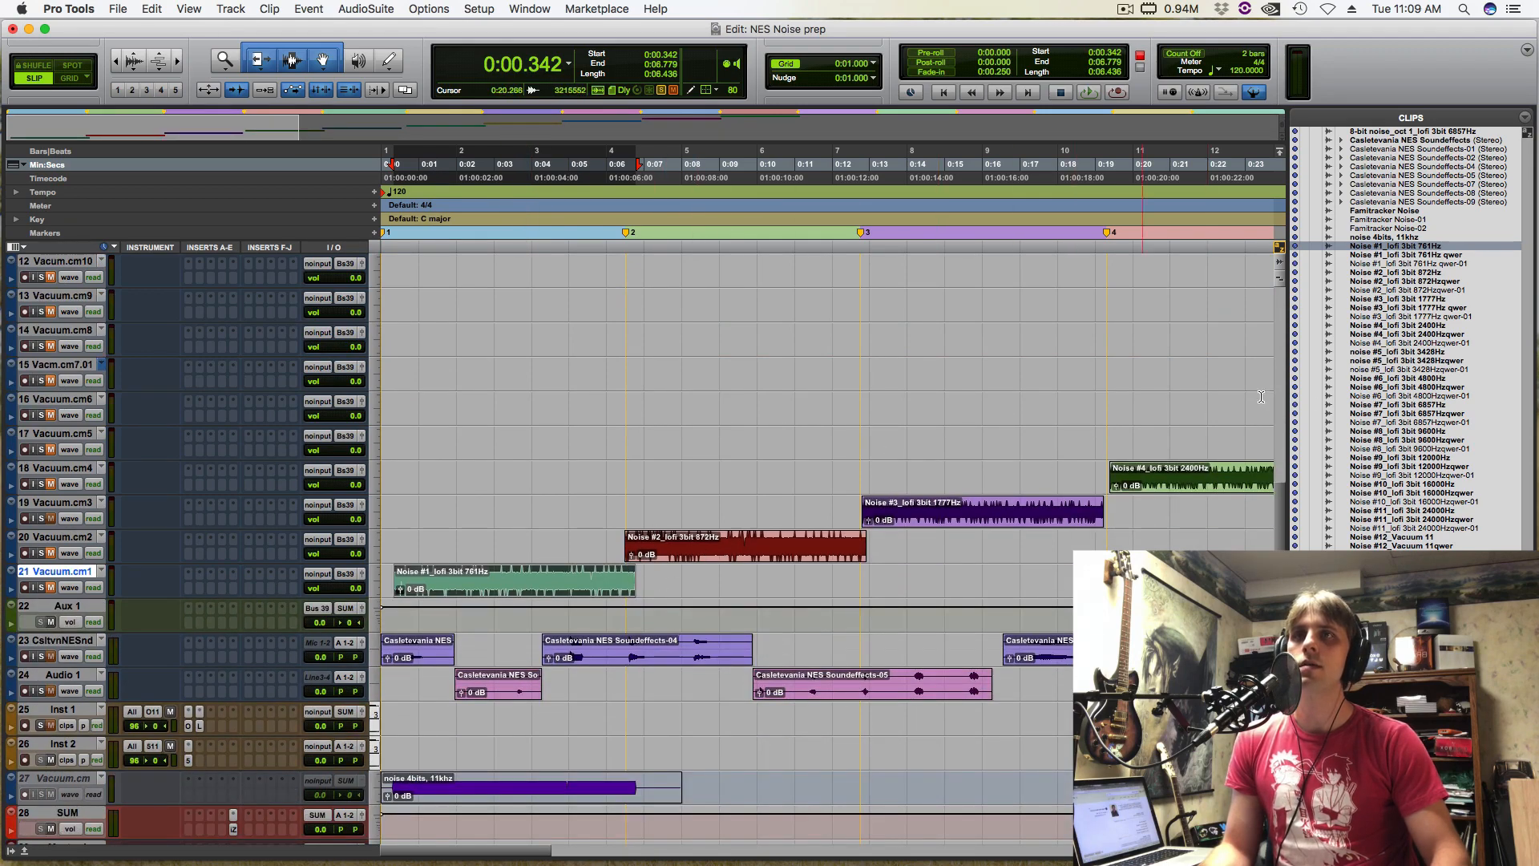
pyautogui.press('super+bracketleft')
pyautogui.press('super+bracketleft')
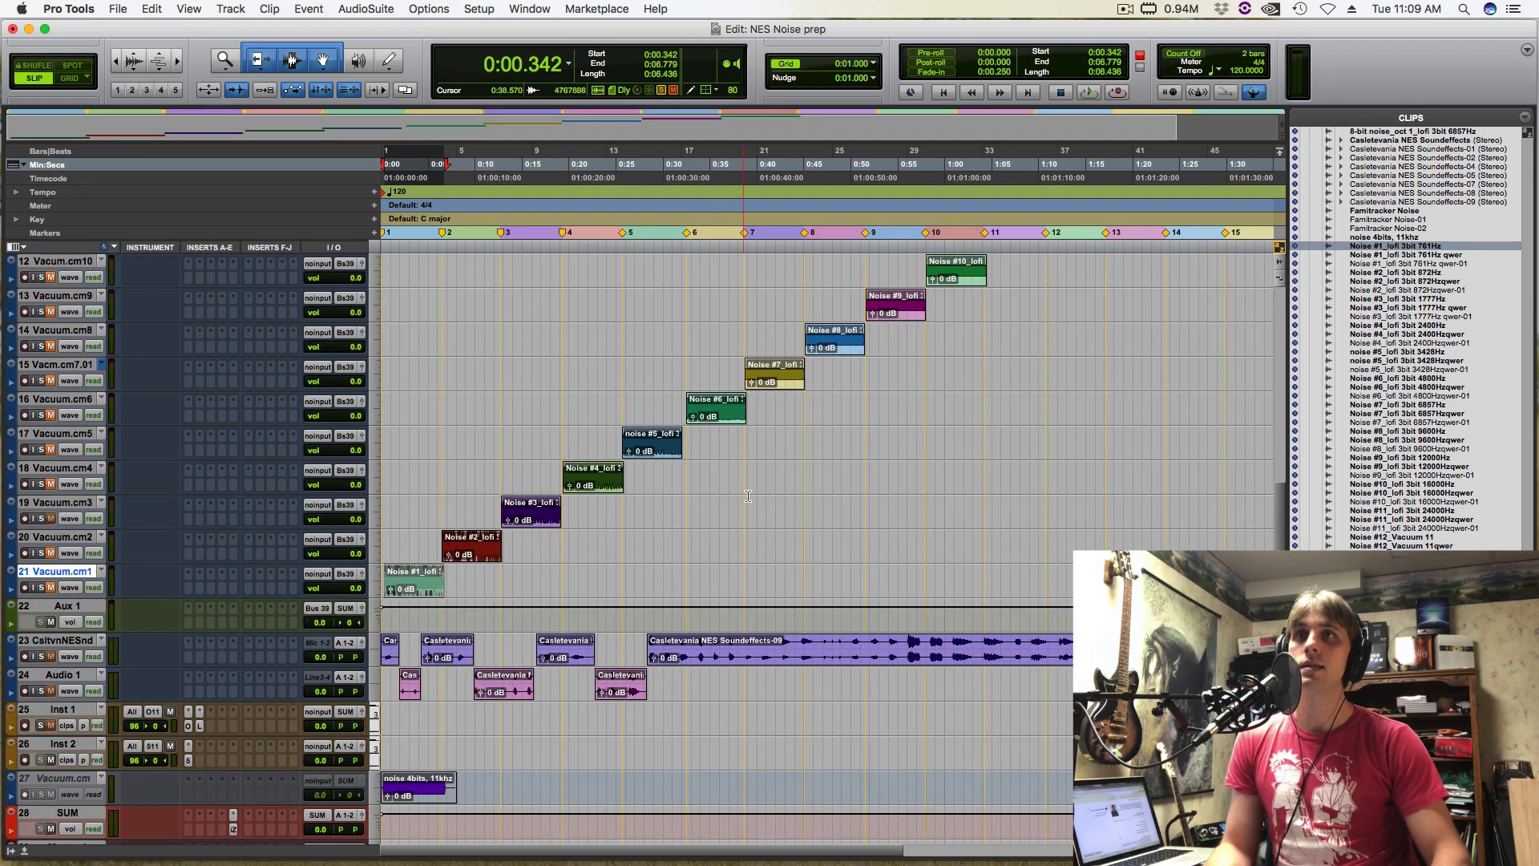
pyautogui.scroll(7, 747, 496)
pyautogui.press('super+bracketleft')
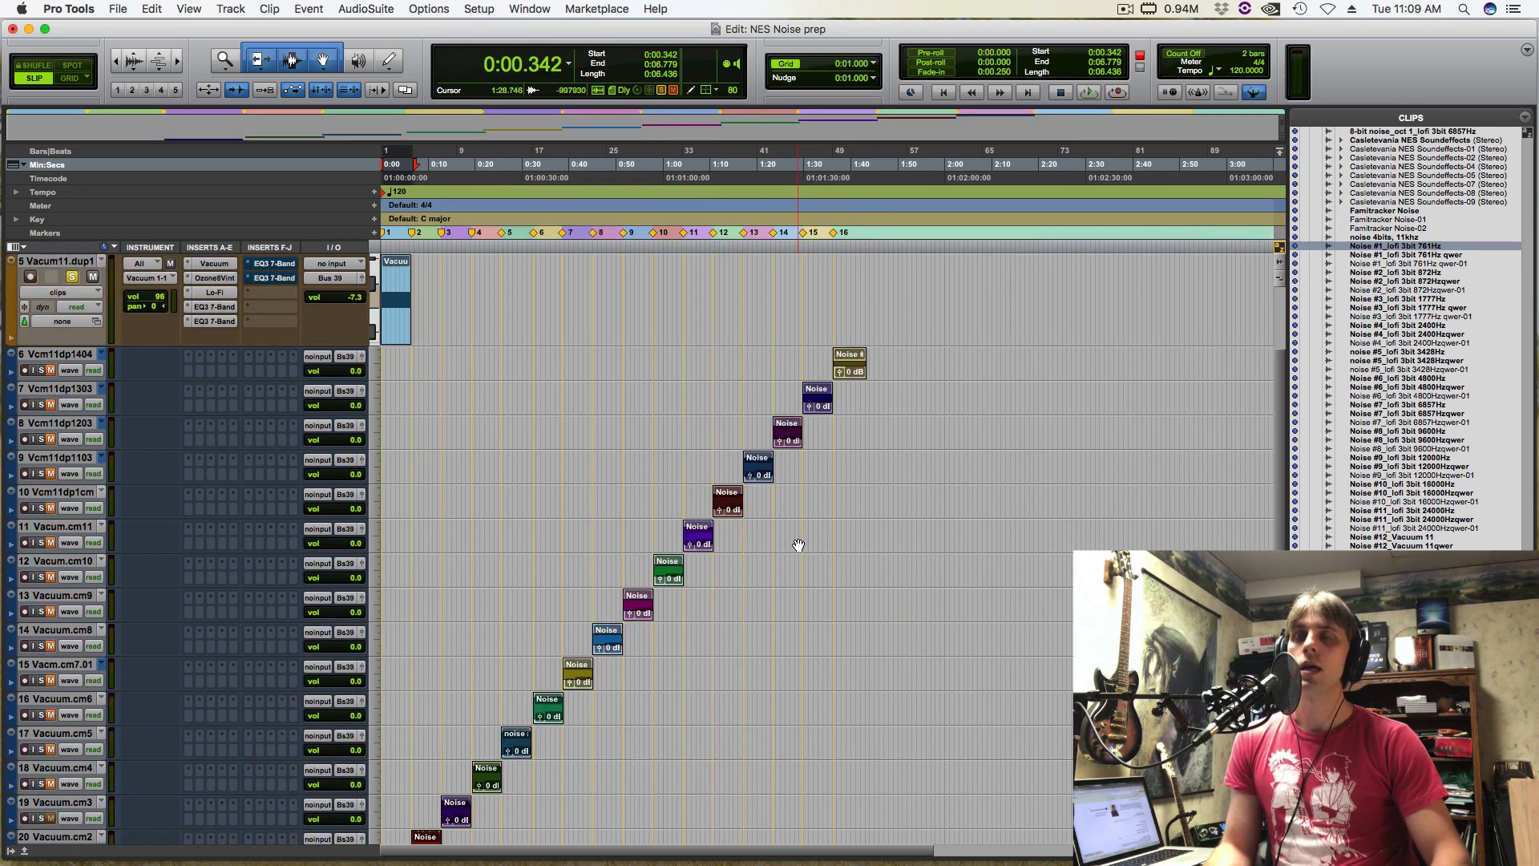
pyautogui.scroll(-2, 761, 518)
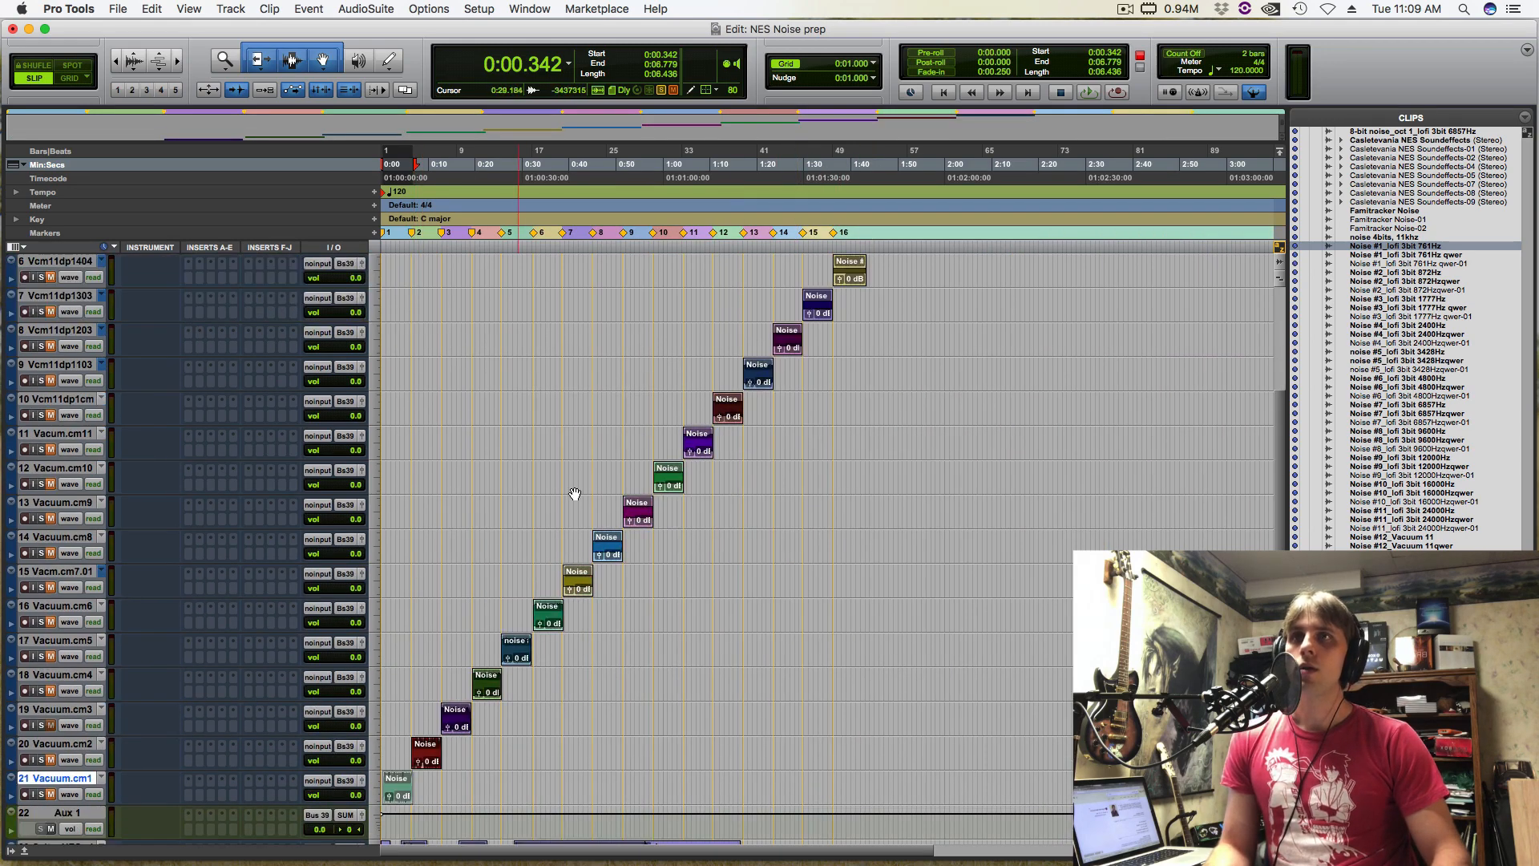
pyautogui.click(705, 451)
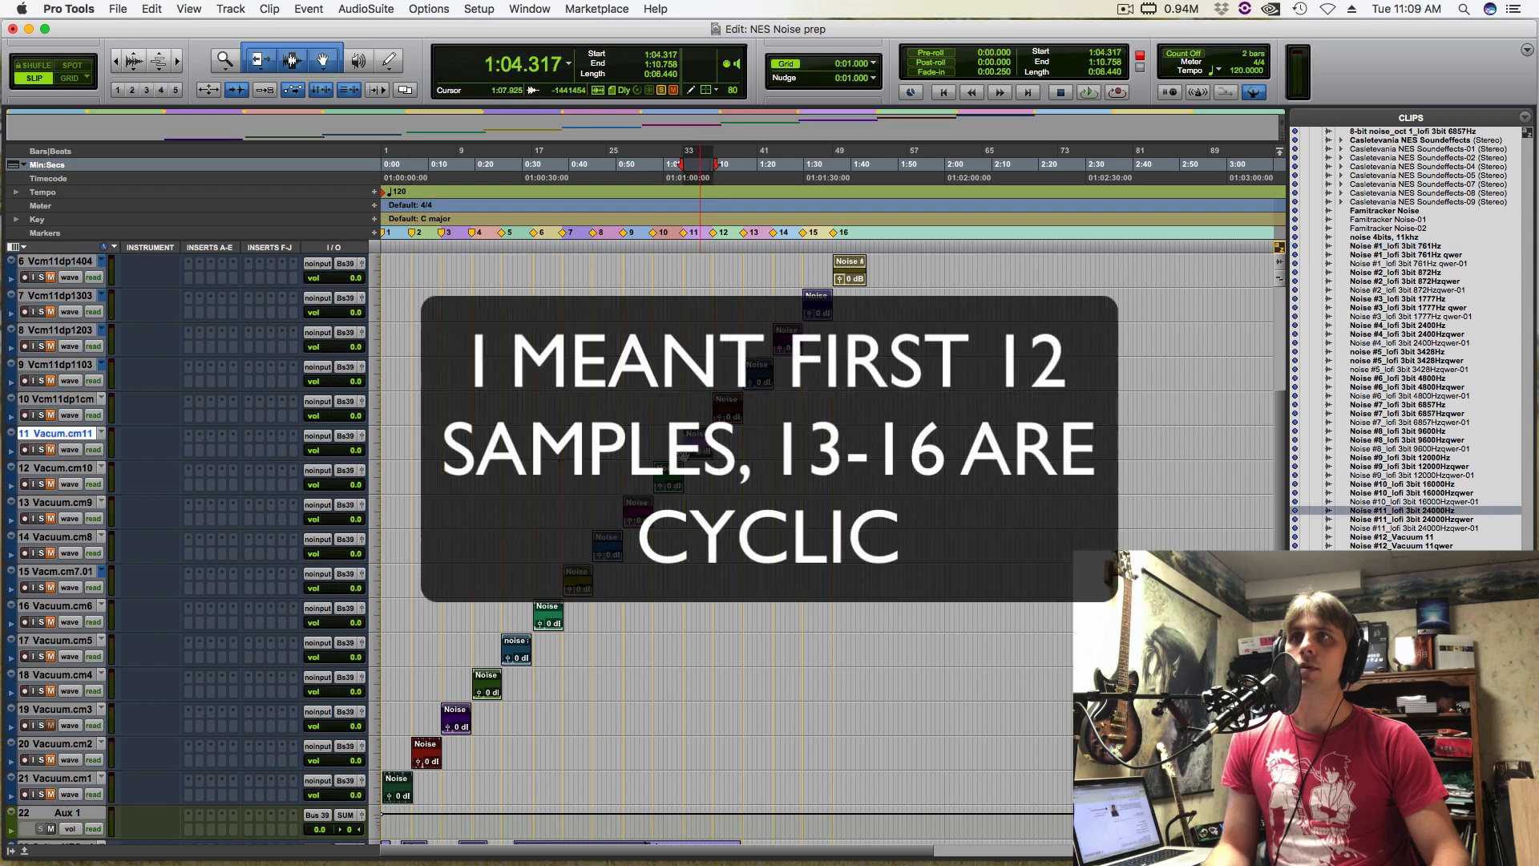
# Solo the Vacuum.cm11 track and briefly play its Noise #11 clip
pyautogui.click(40, 450)
pyautogui.press('space')
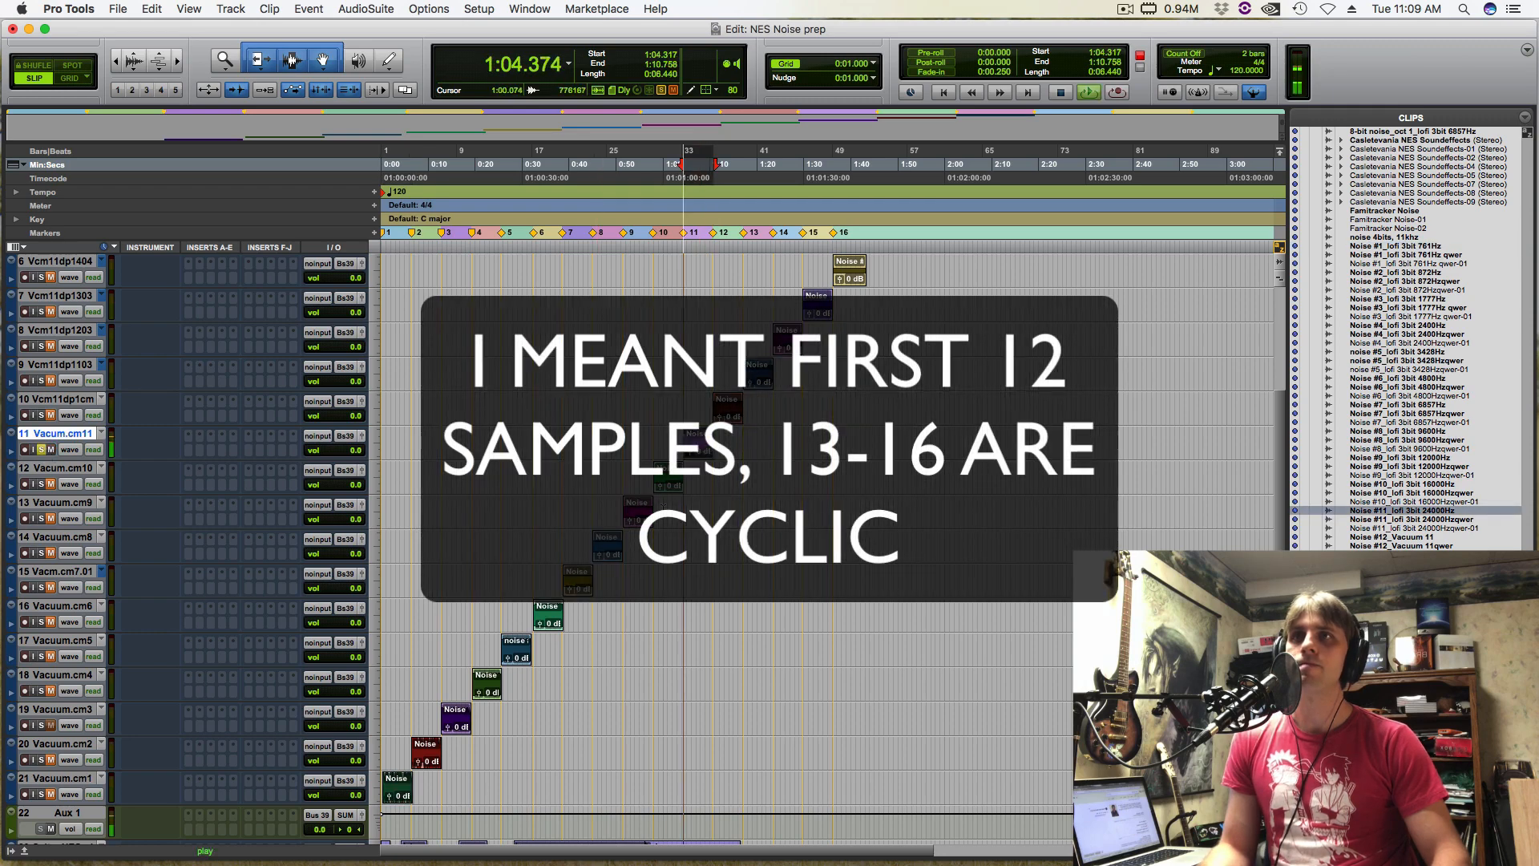
pyautogui.press('space')
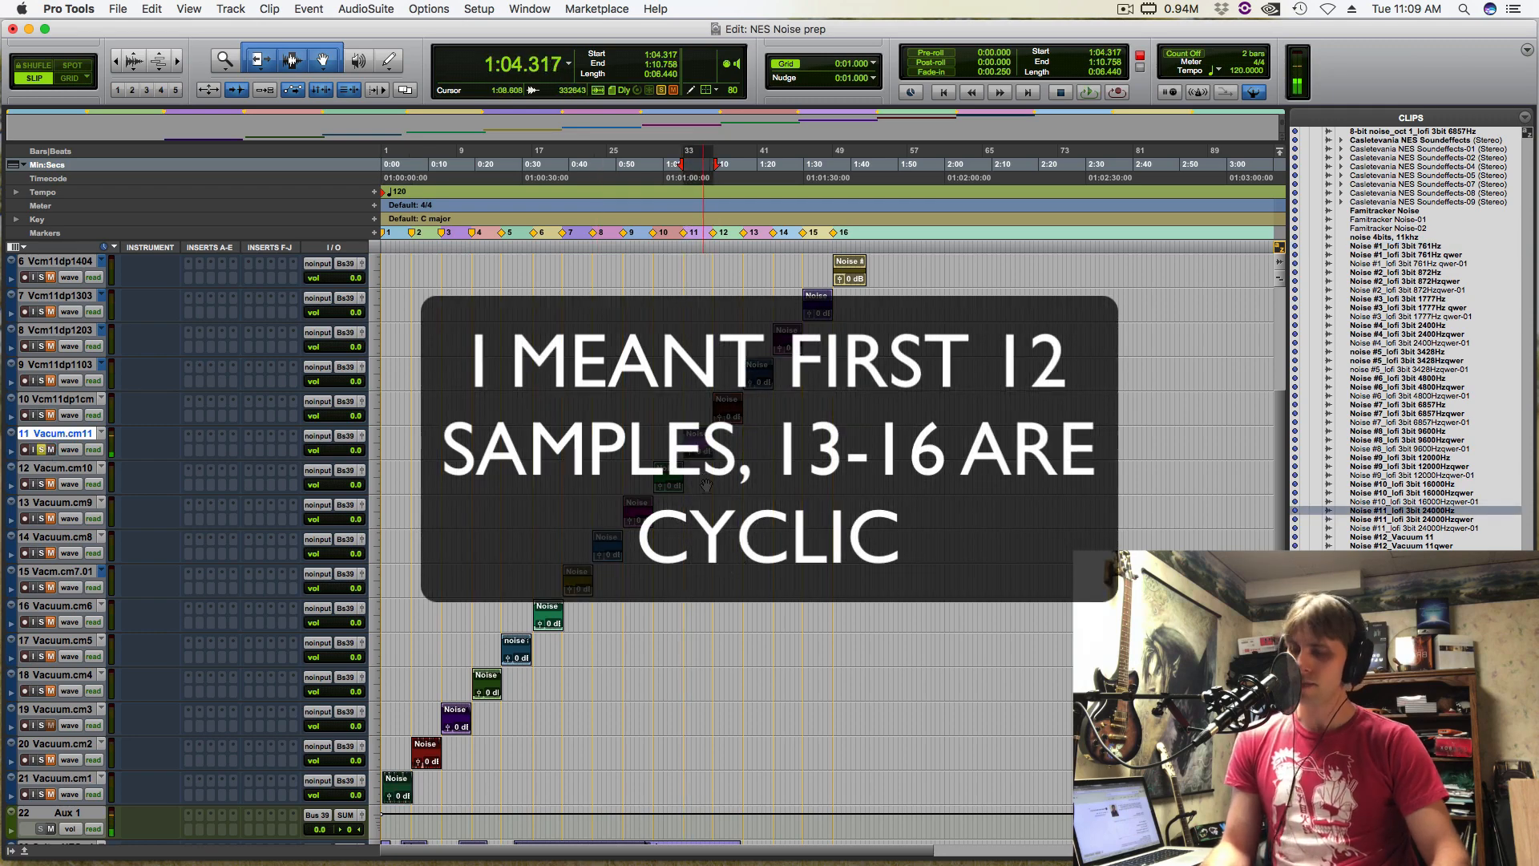
# Select the Noise #1 clip on the Vacuum.cm1 track and inspect it close up
pyautogui.click(399, 799)
pyautogui.press('t')
pyautogui.press('t')
pyautogui.press('t')
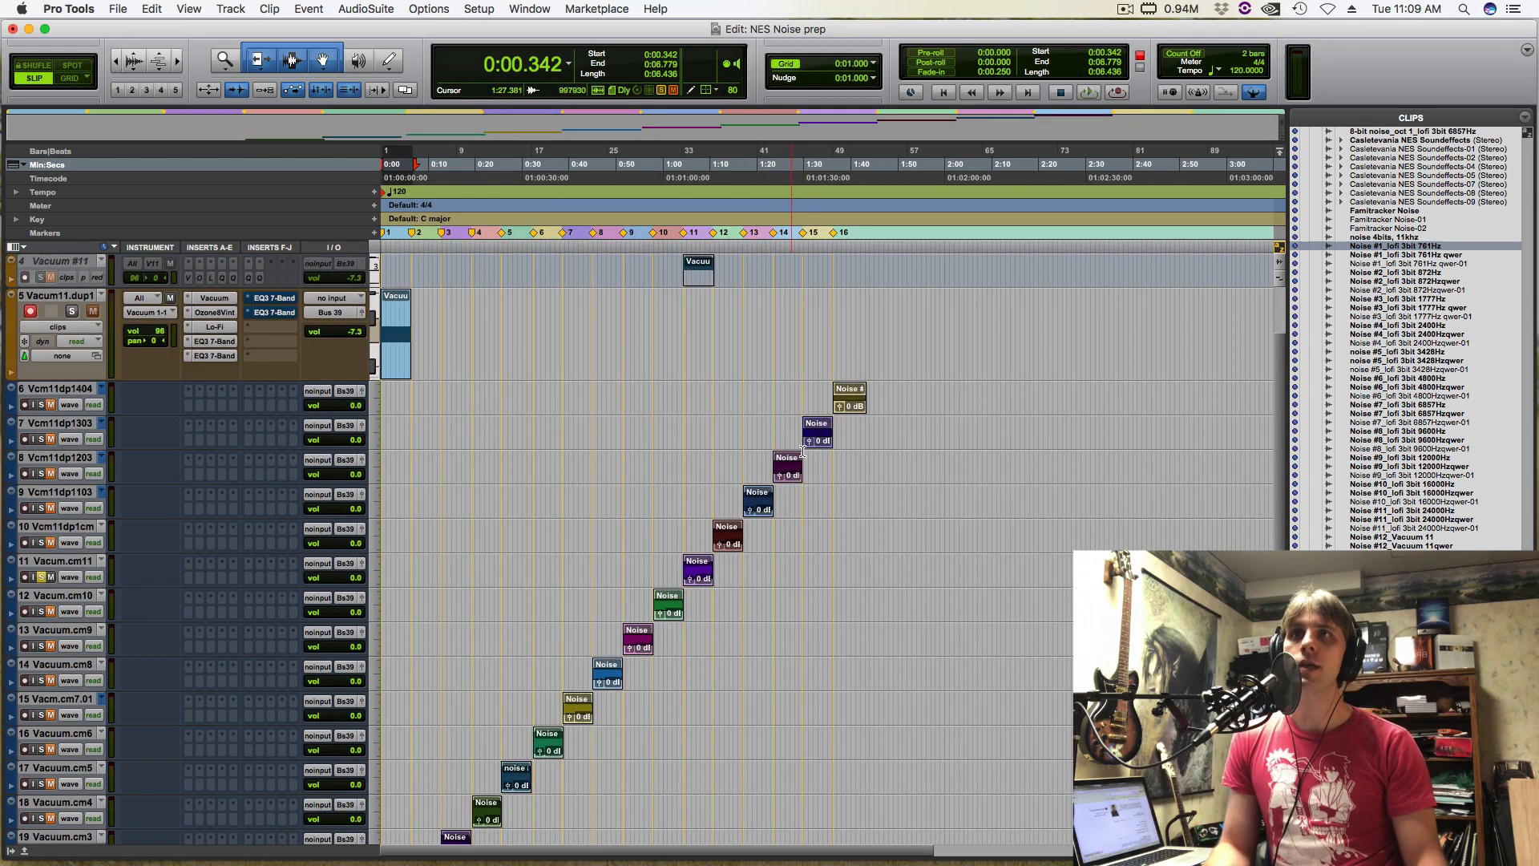
# Select the Noise clip at marker 14, solo its track Vcm11dp1203, and play the clip
pyautogui.click(785, 472)
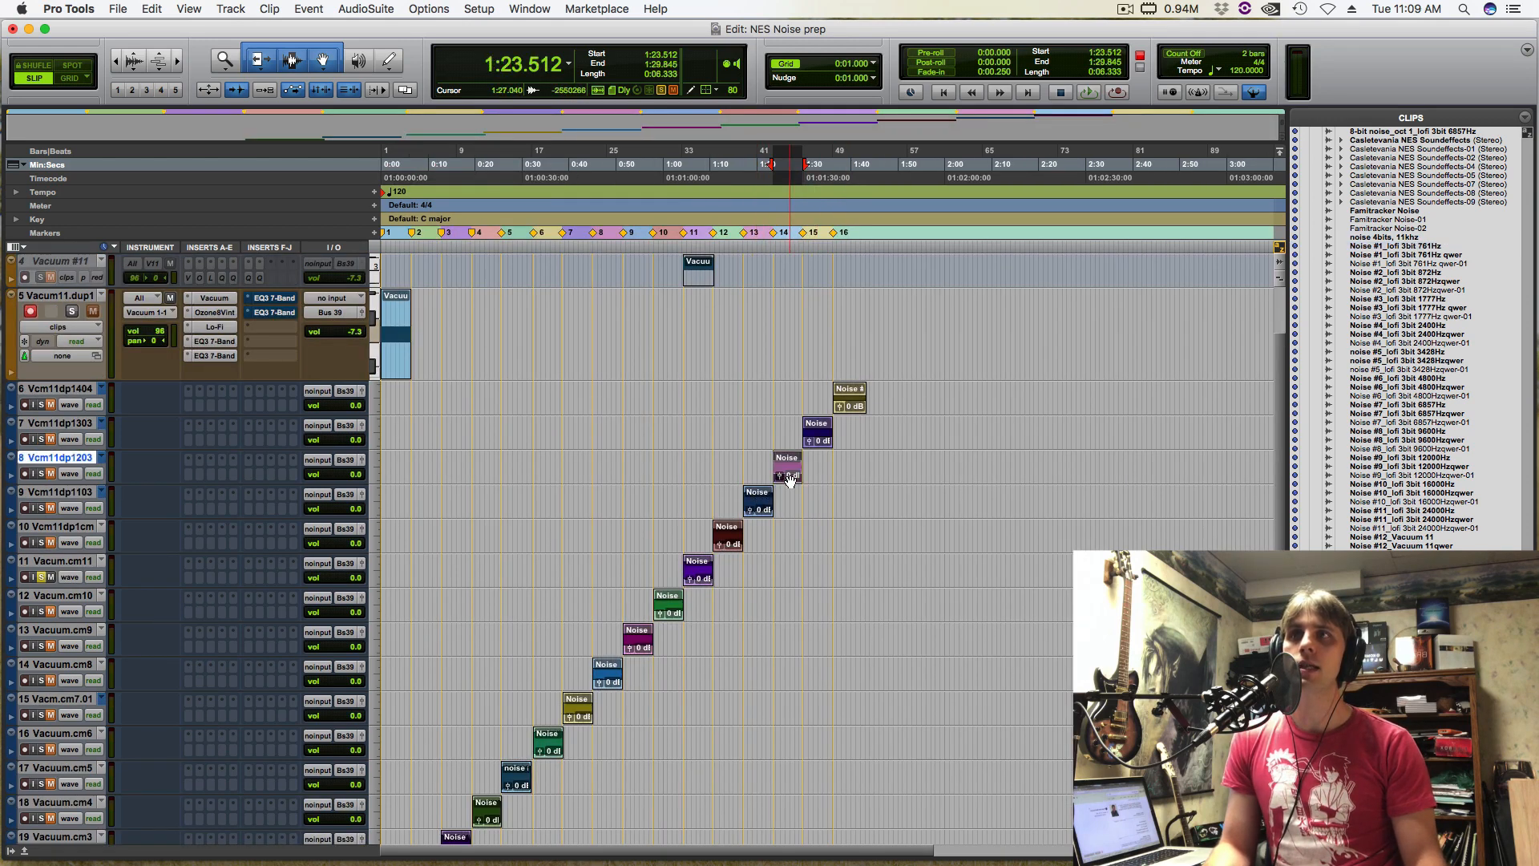
pyautogui.click(42, 473)
pyautogui.press('space')
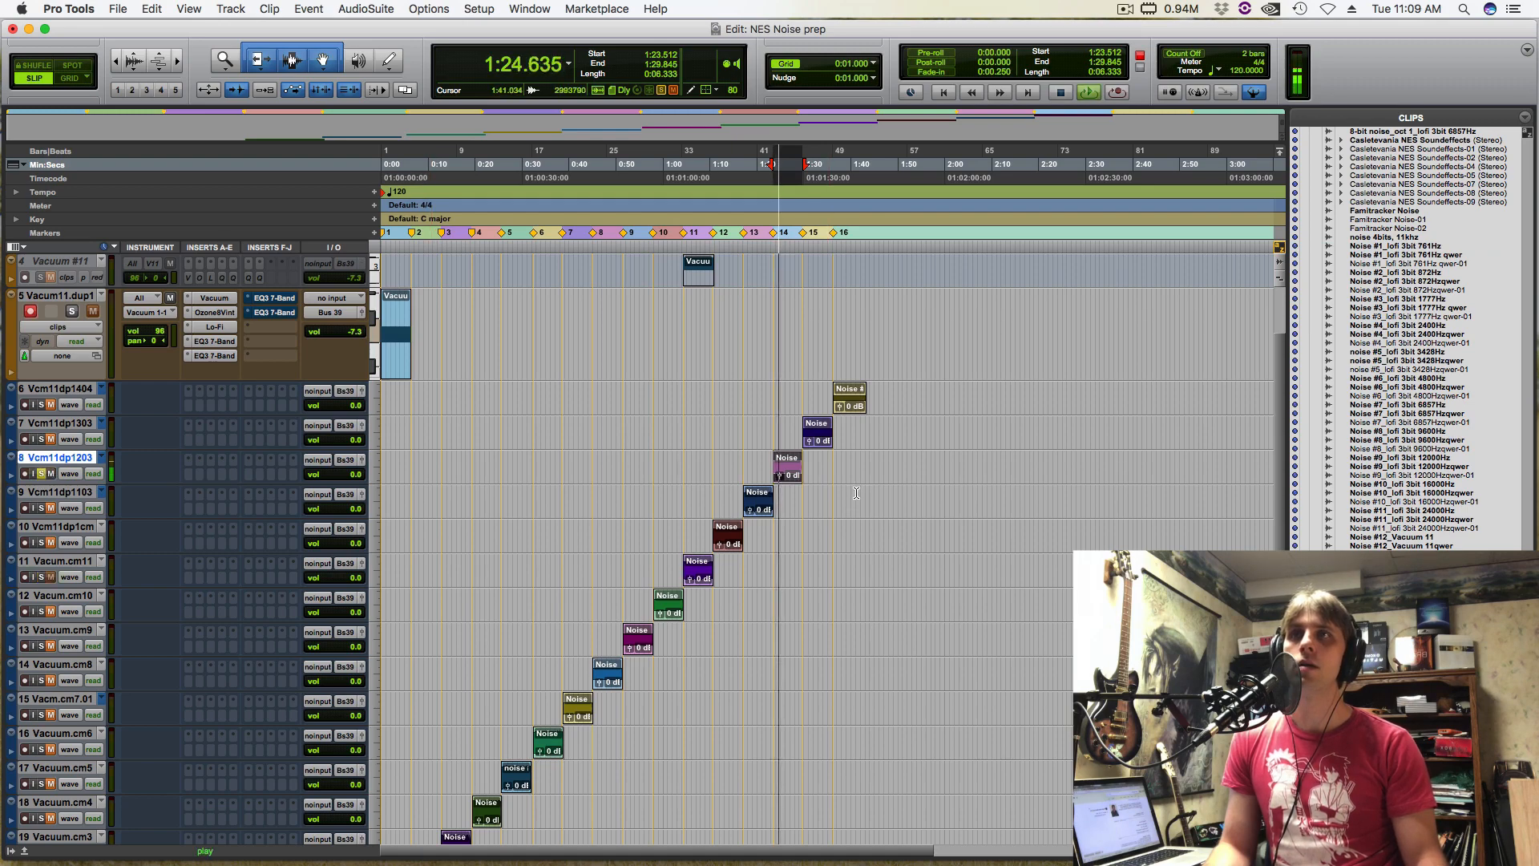
pyautogui.press('space')
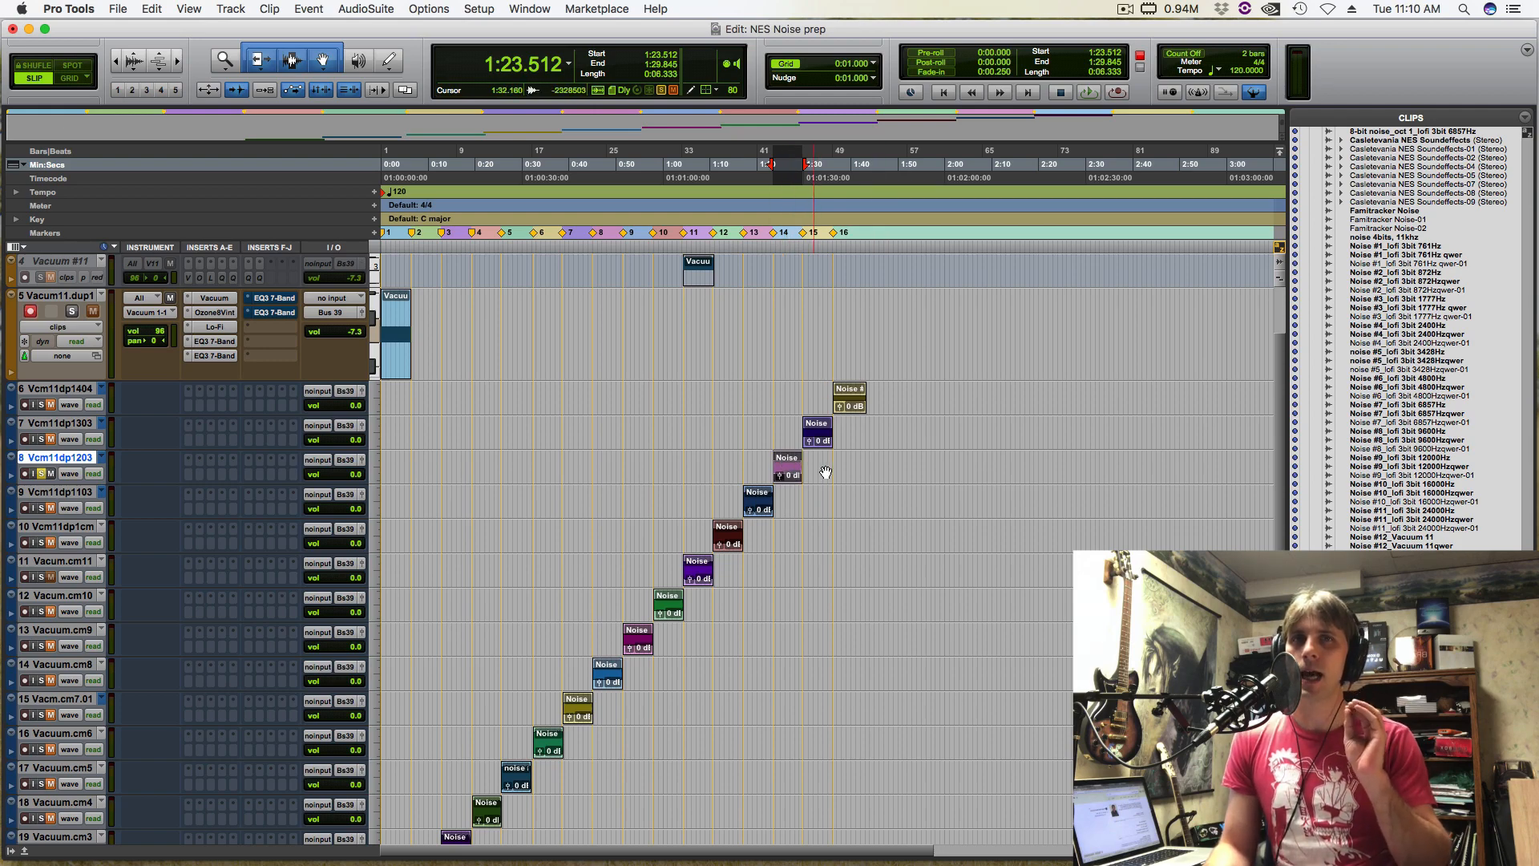
# Switch track 8 to playlist Vacuum #11.dup1.cm2.01 and inspect its repeated segments at marker 14 close up
pyautogui.click(108, 462)
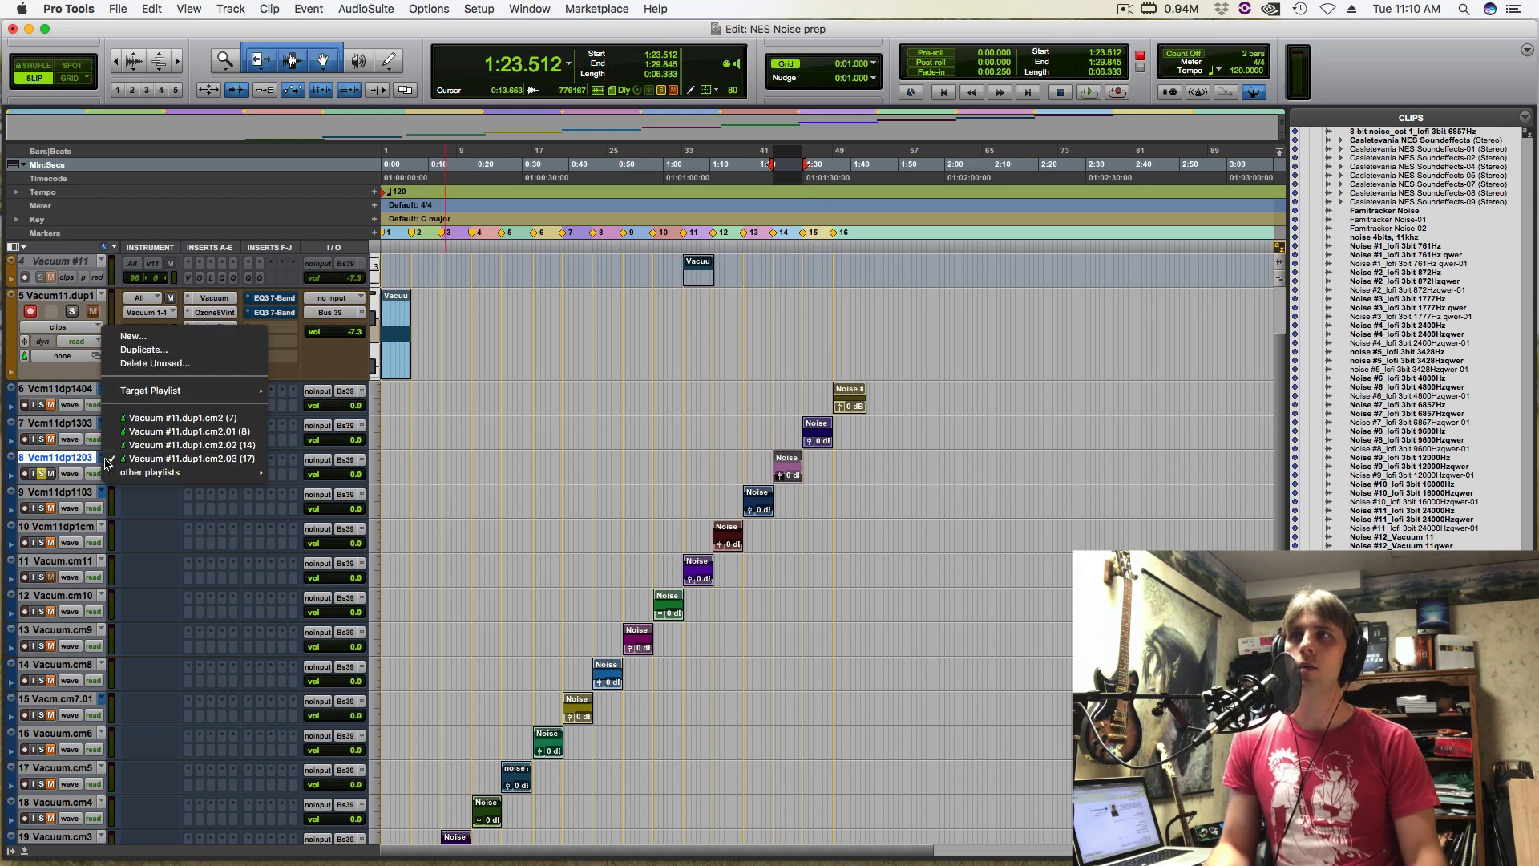
pyautogui.click(185, 435)
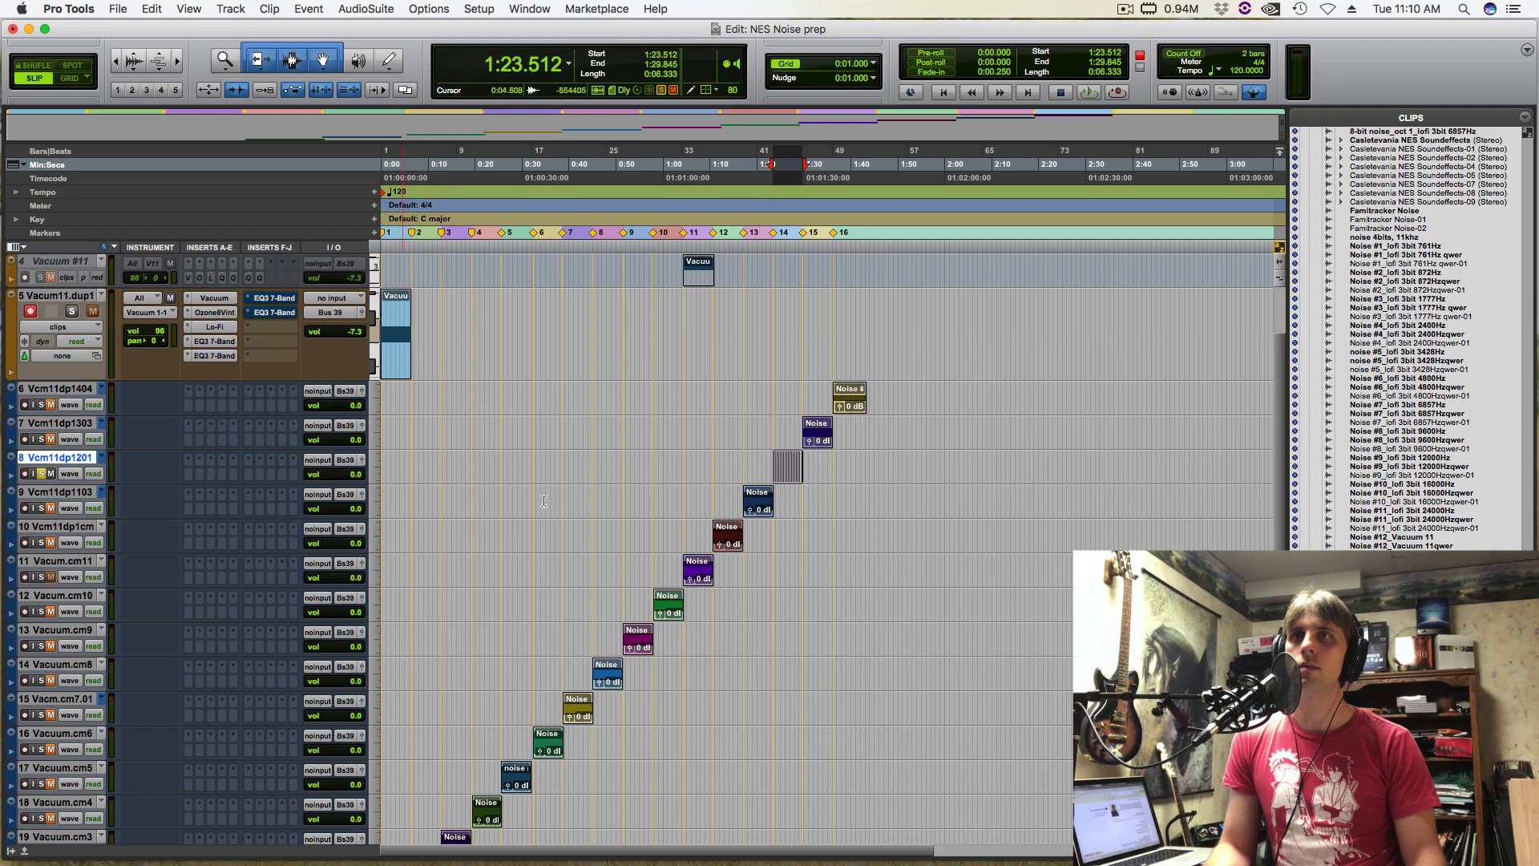
pyautogui.press('t')
pyautogui.press('t')
pyautogui.press('t')
pyautogui.press('t')
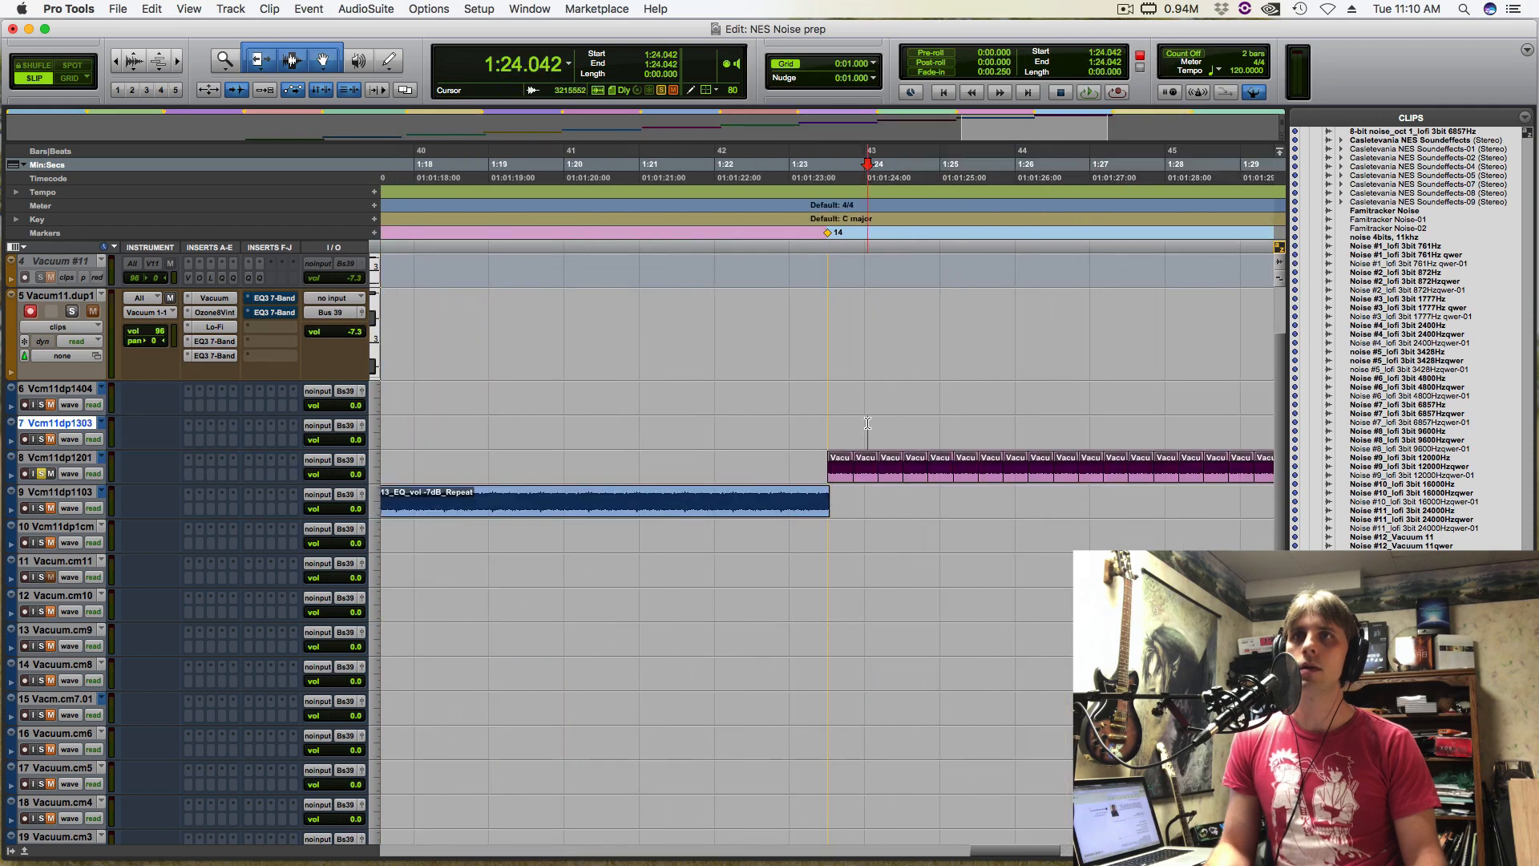
# Bring up track 9's Vcm11dp1101 playlist at marker 13, select the Noise #12 clip, and select the first Vacuum #14-03 segment
pyautogui.press('t')
pyautogui.press('t')
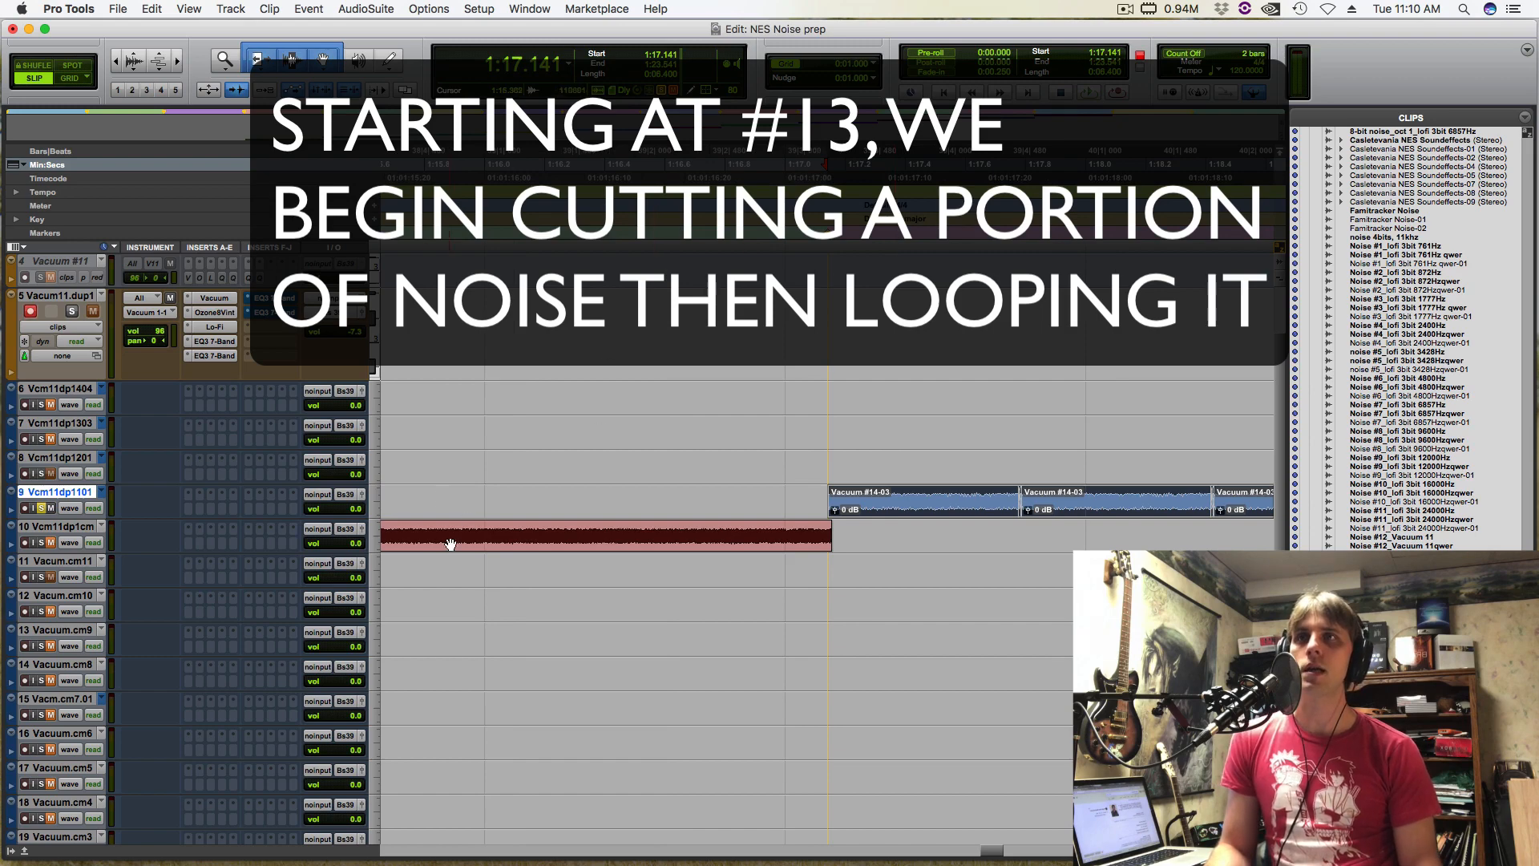
pyautogui.click(660, 543)
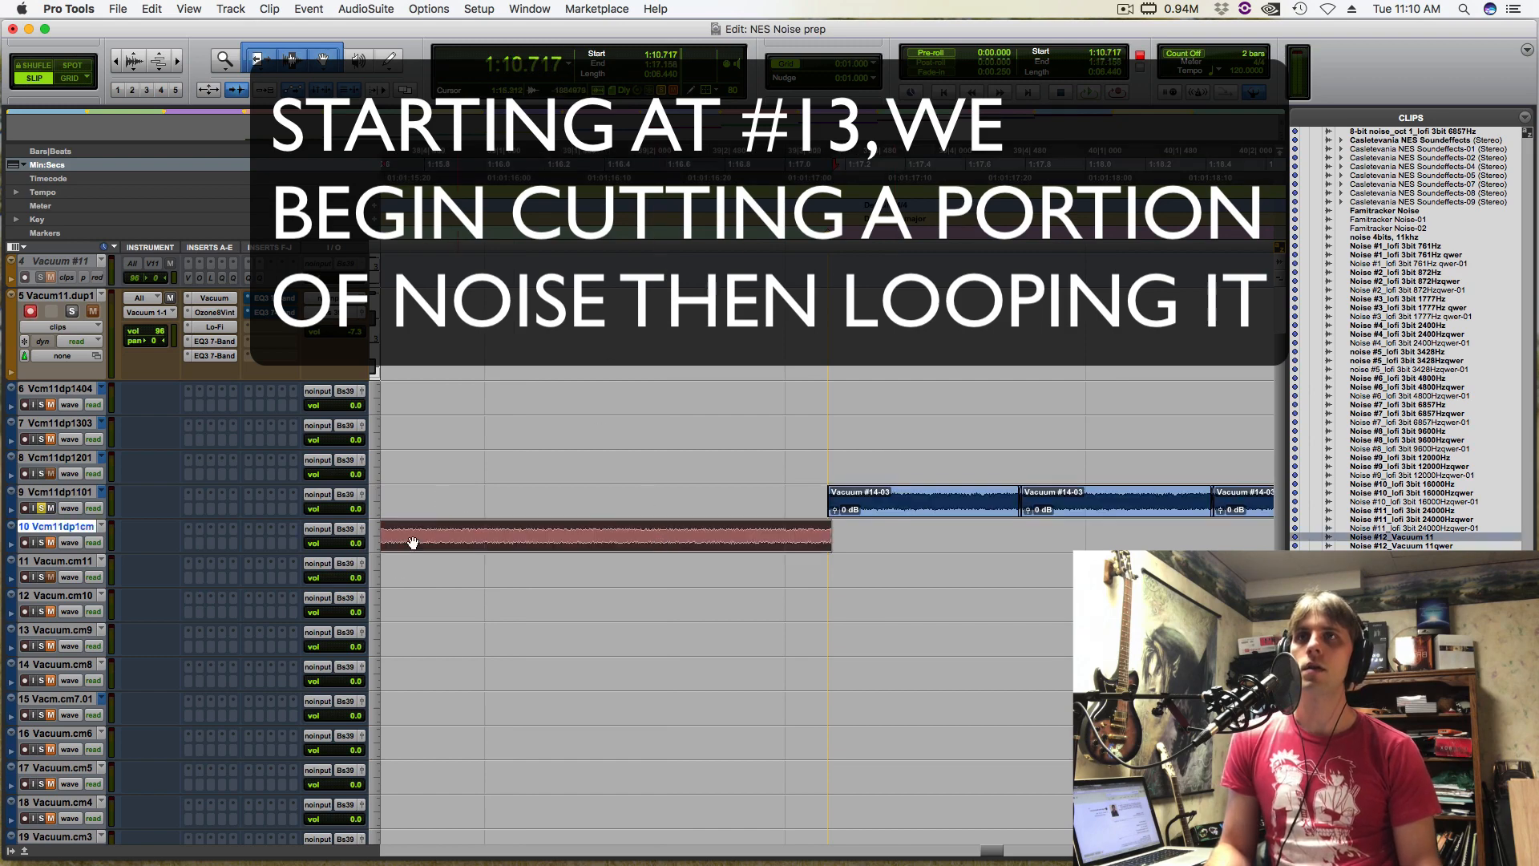
pyautogui.click(886, 509)
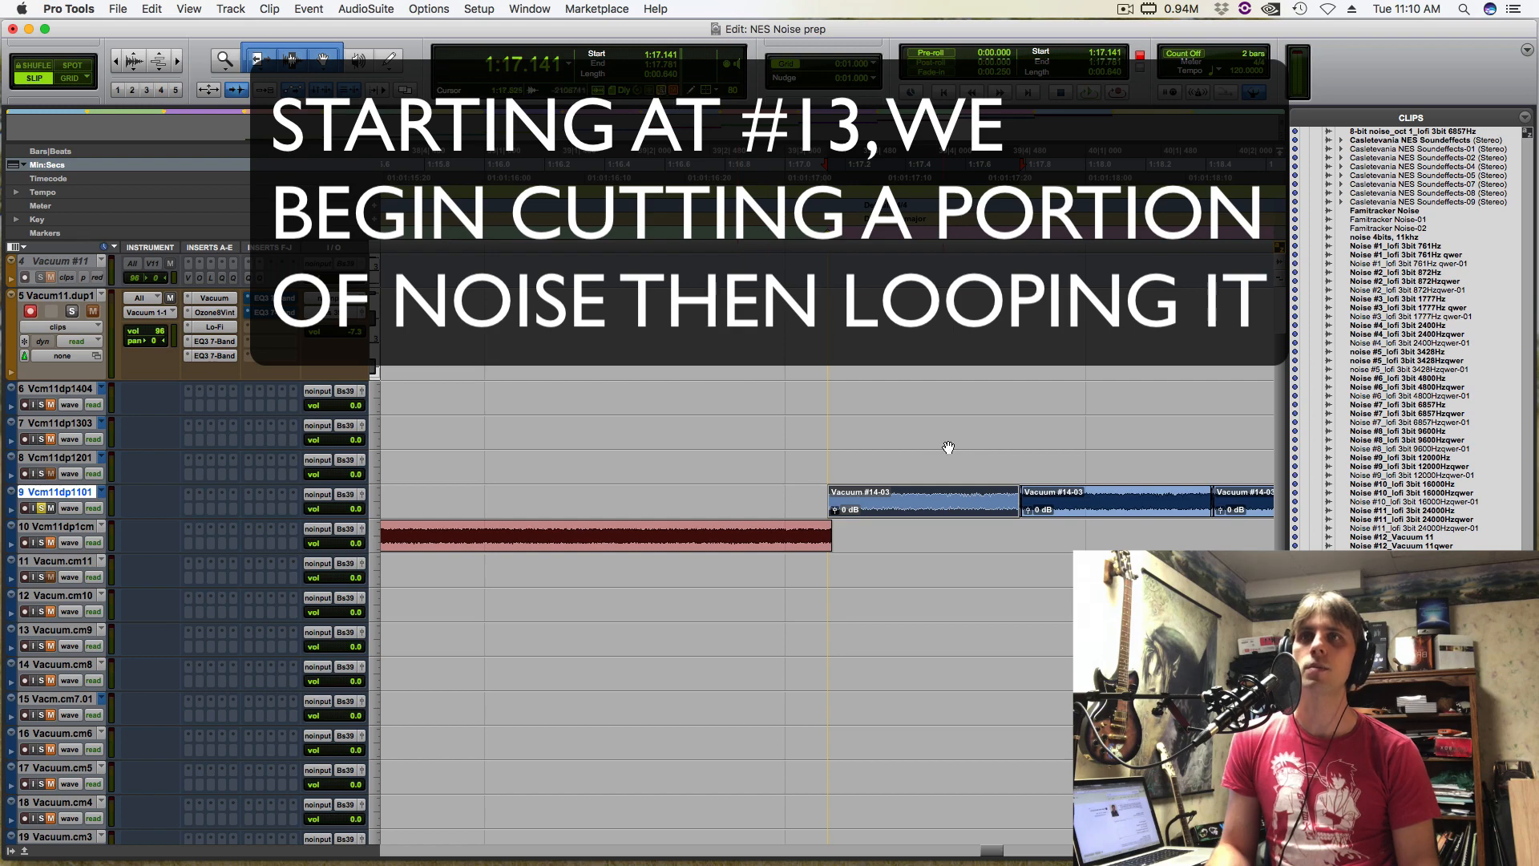
# Show the full row of looped segments on Vcm11dp1101 and play the selected first segment
pyautogui.press('r')
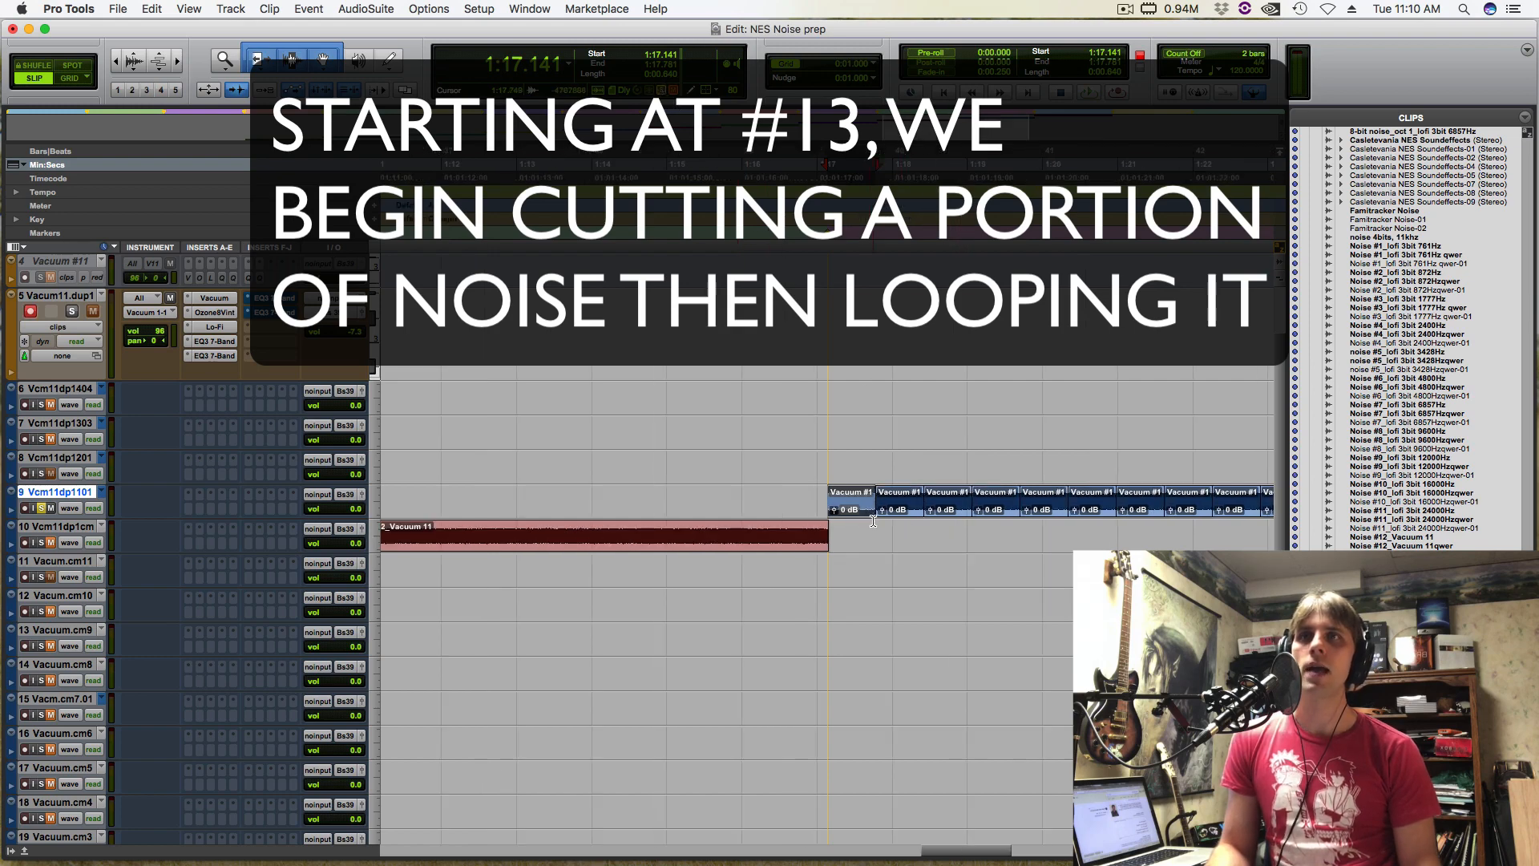
pyautogui.press('r')
pyautogui.press('r')
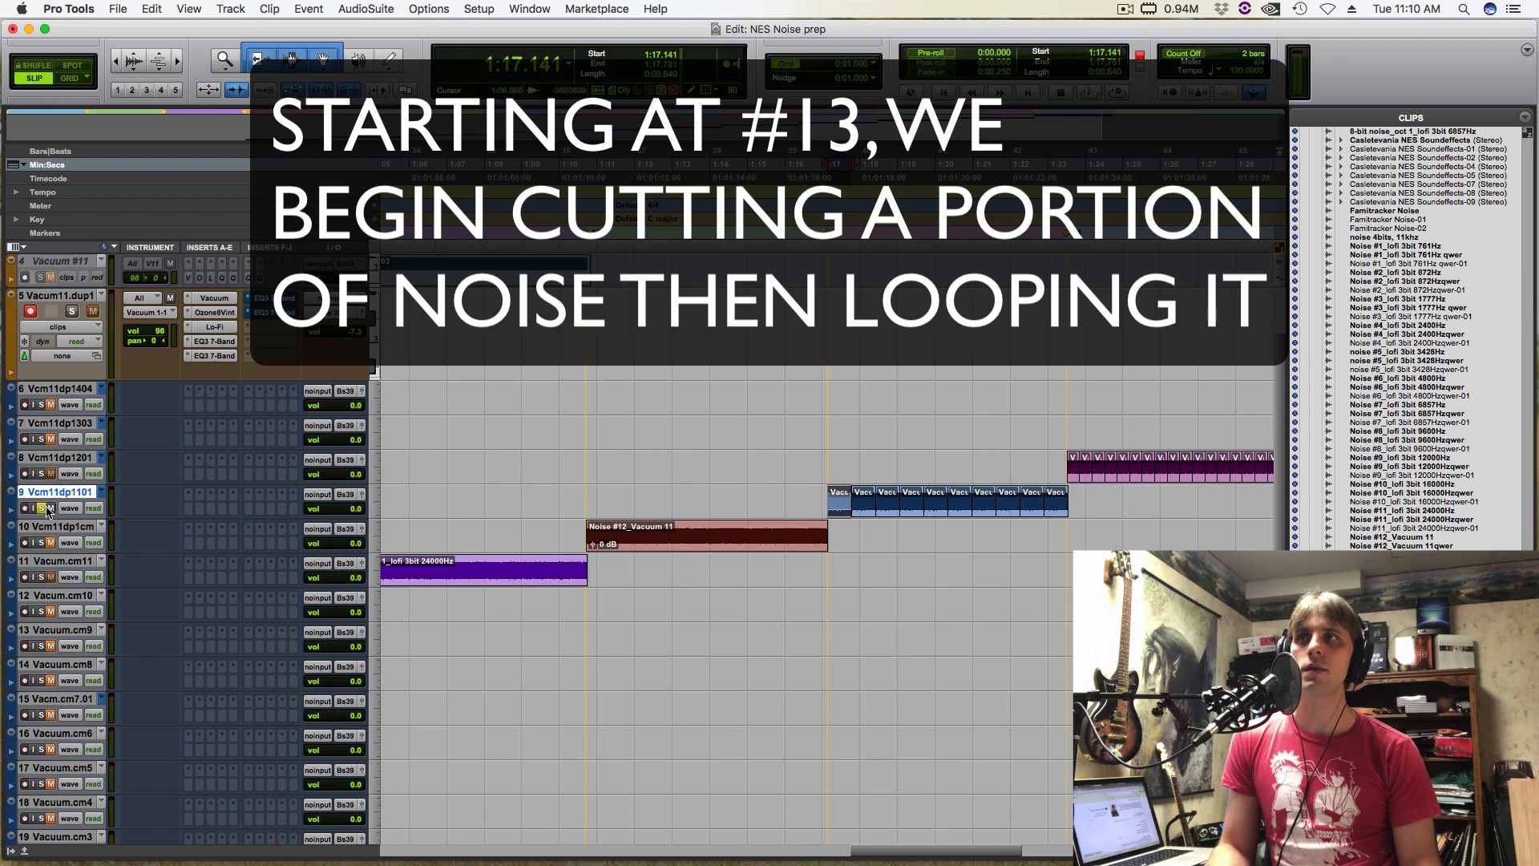
pyautogui.press('space')
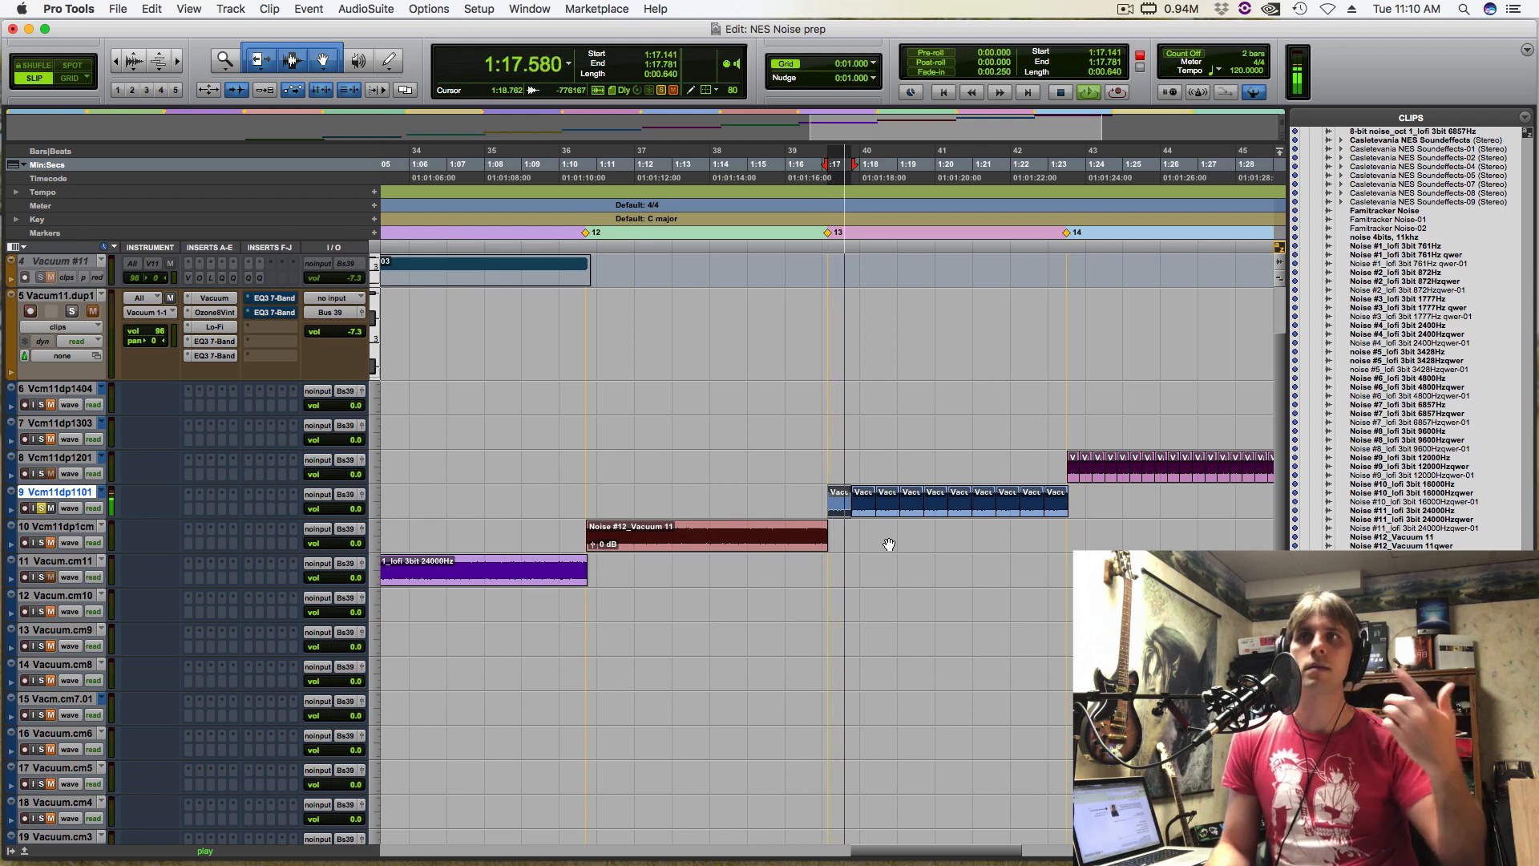
pyautogui.press('space')
# Solo Vcm11dp1201 and play its looped segments from 1:24.096
pyautogui.press('r')
pyautogui.click(960, 432)
pyautogui.press('t')
pyautogui.press('t')
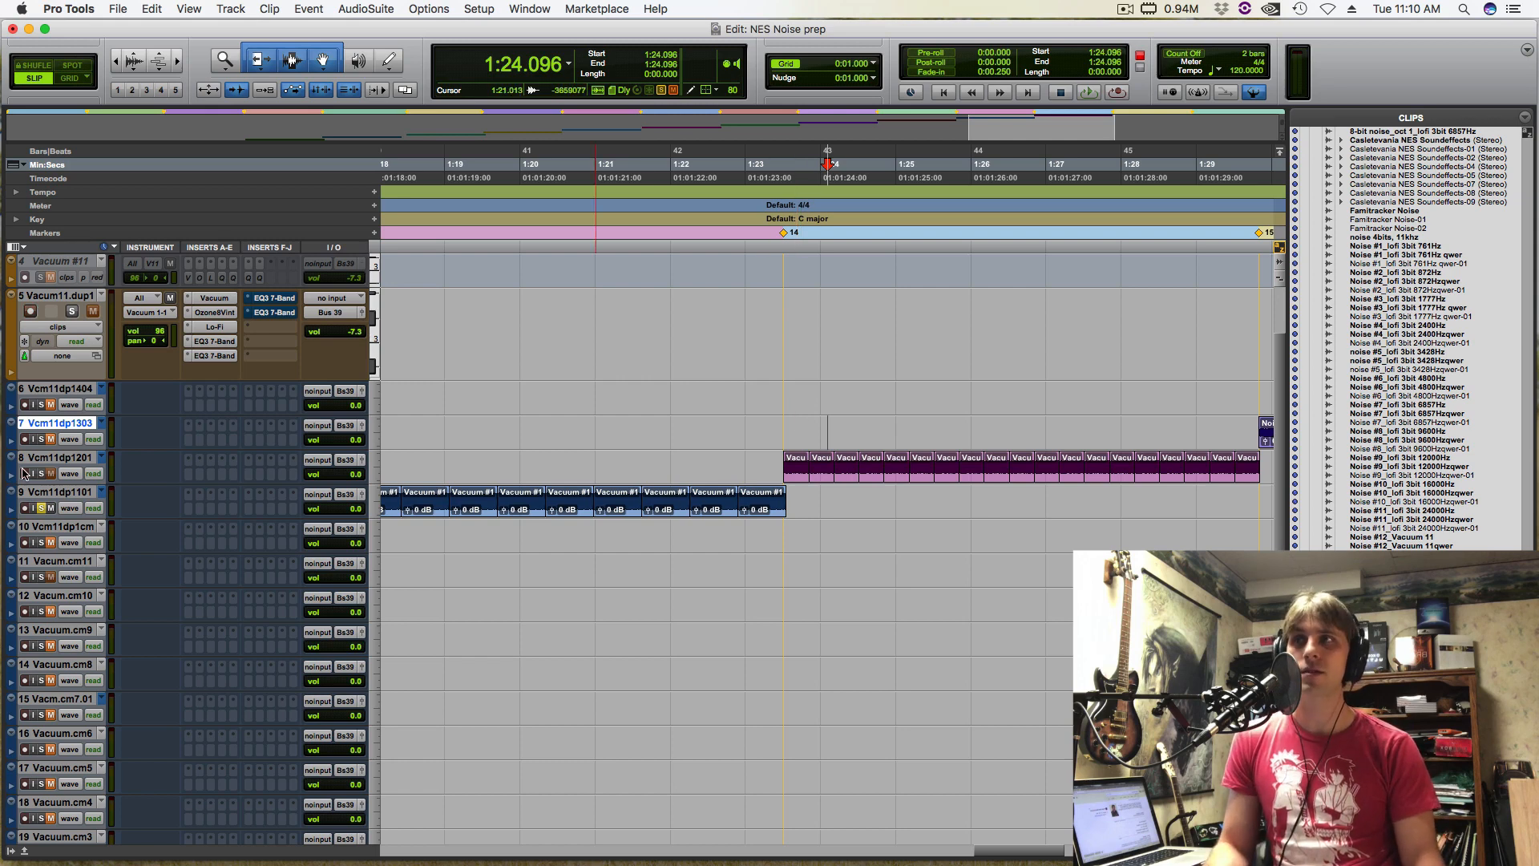
pyautogui.press('space')
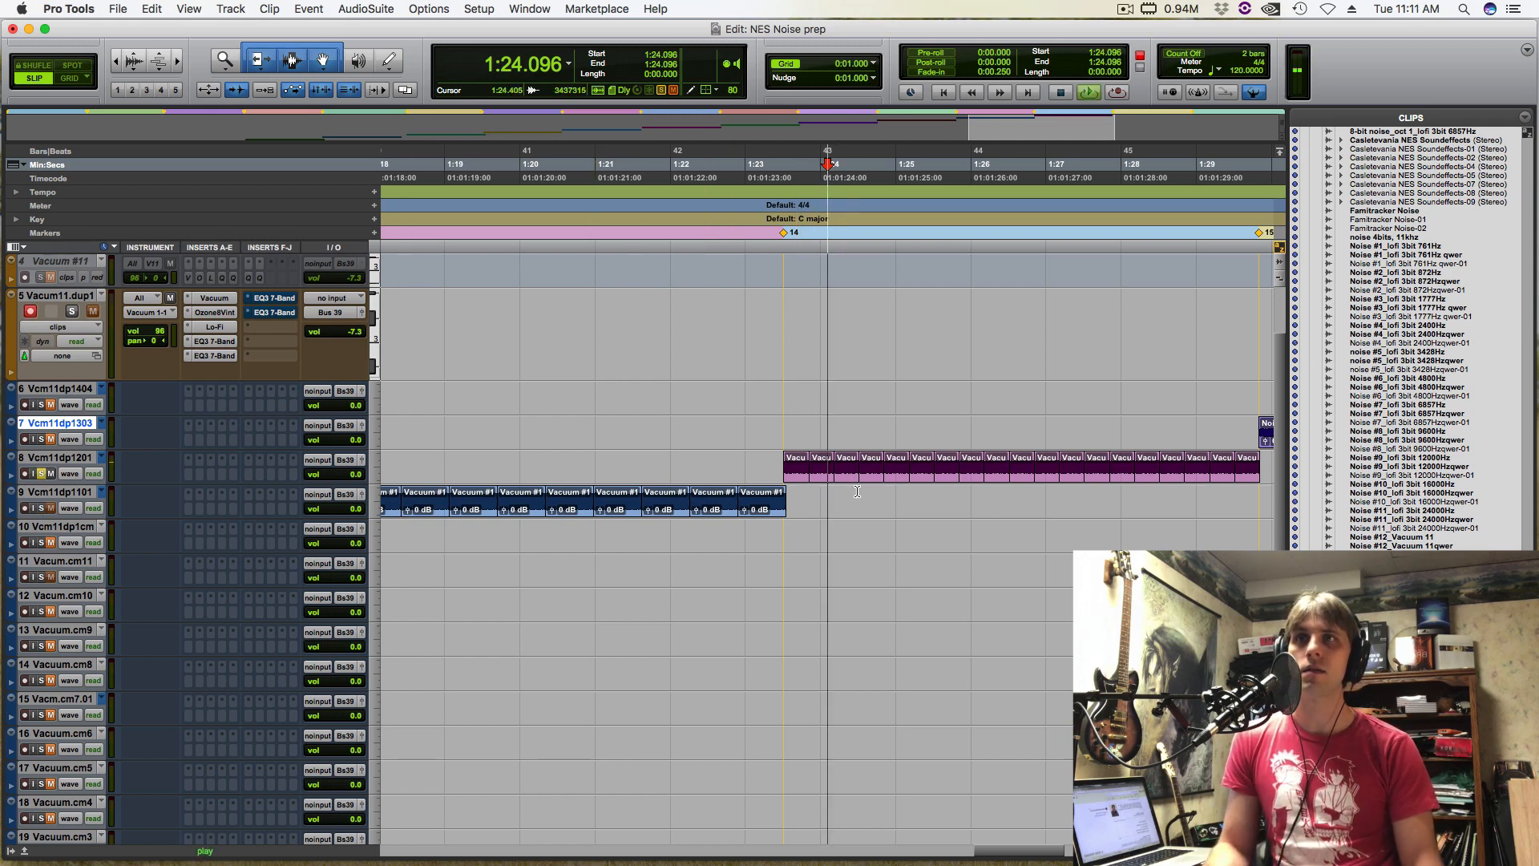
pyautogui.press('r')
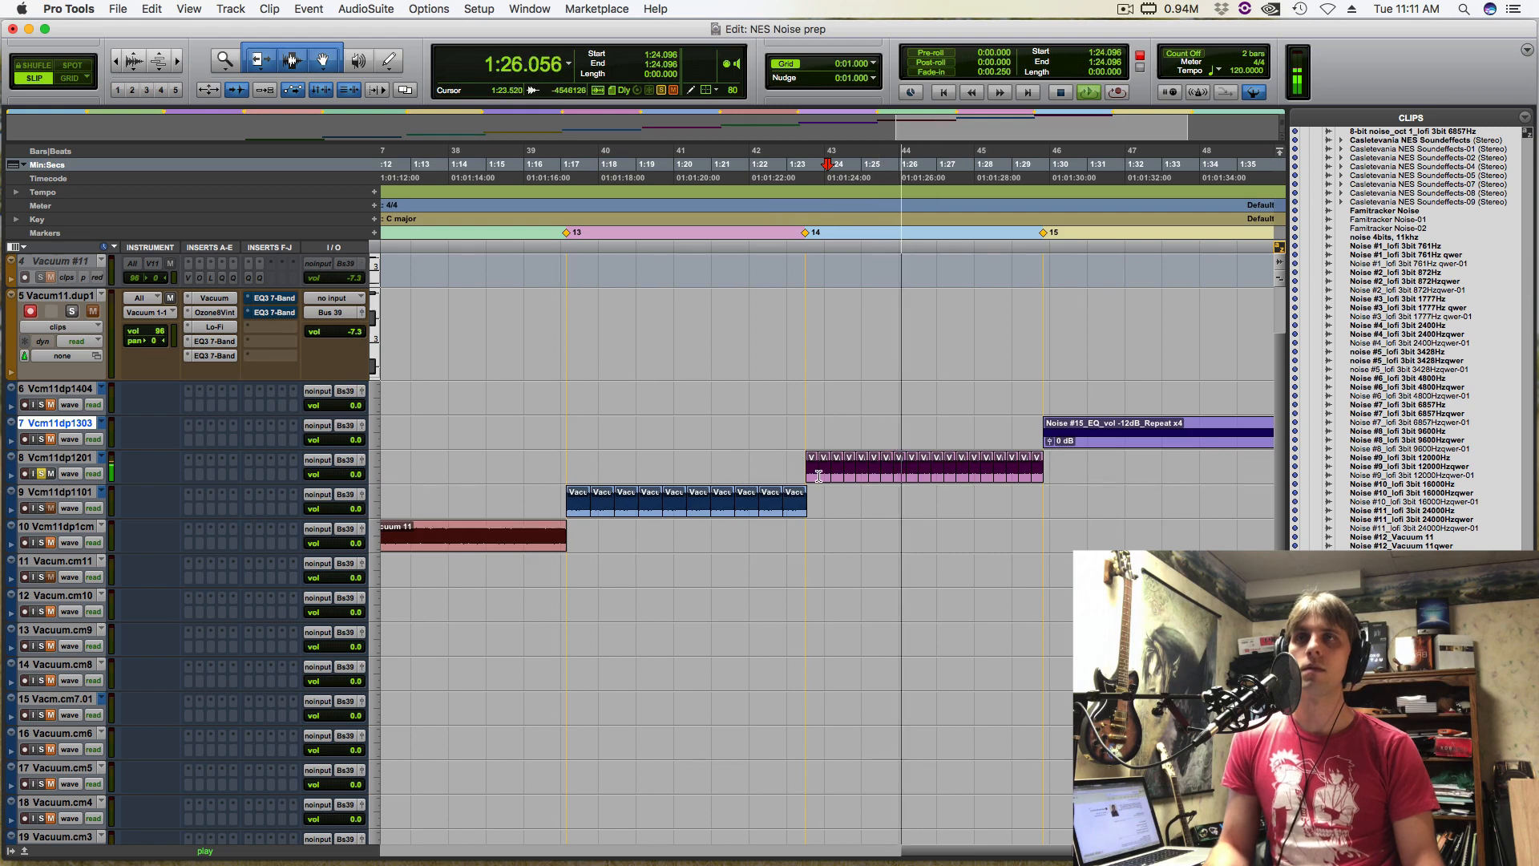
pyautogui.scroll(3, 385, 377)
pyautogui.press('space')
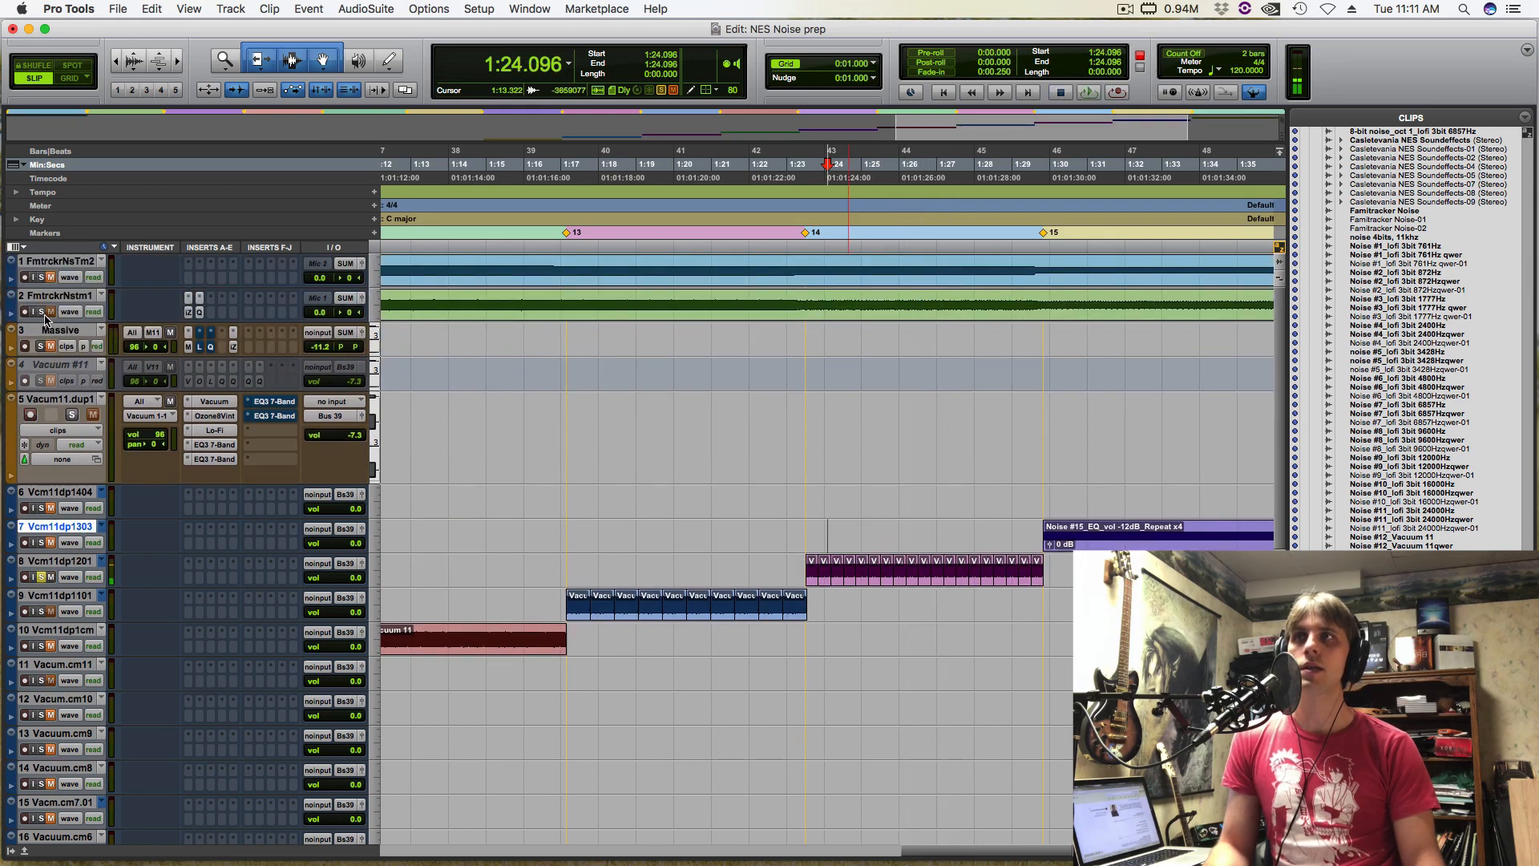
# Solo FmtrckrNstm1 and play the reference noise from 1:24.032 for comparison
pyautogui.click(827, 305)
pyautogui.press('space')
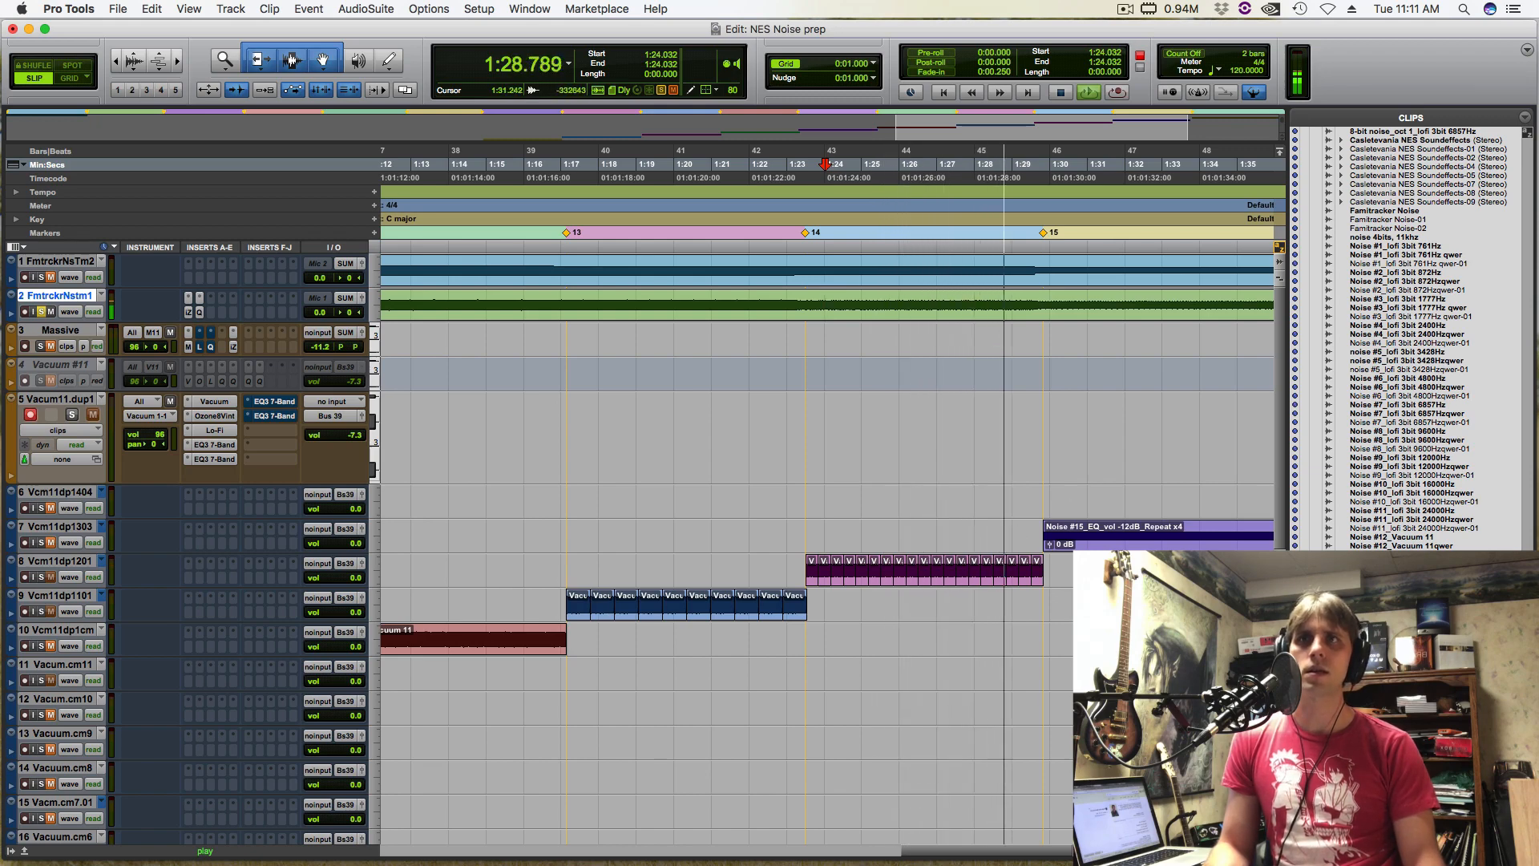
pyautogui.press('space')
# Select the Noise #15 clip on Vcm11dp1303 and solo its track
pyautogui.press('super+bracketleft')
pyautogui.click(985, 548)
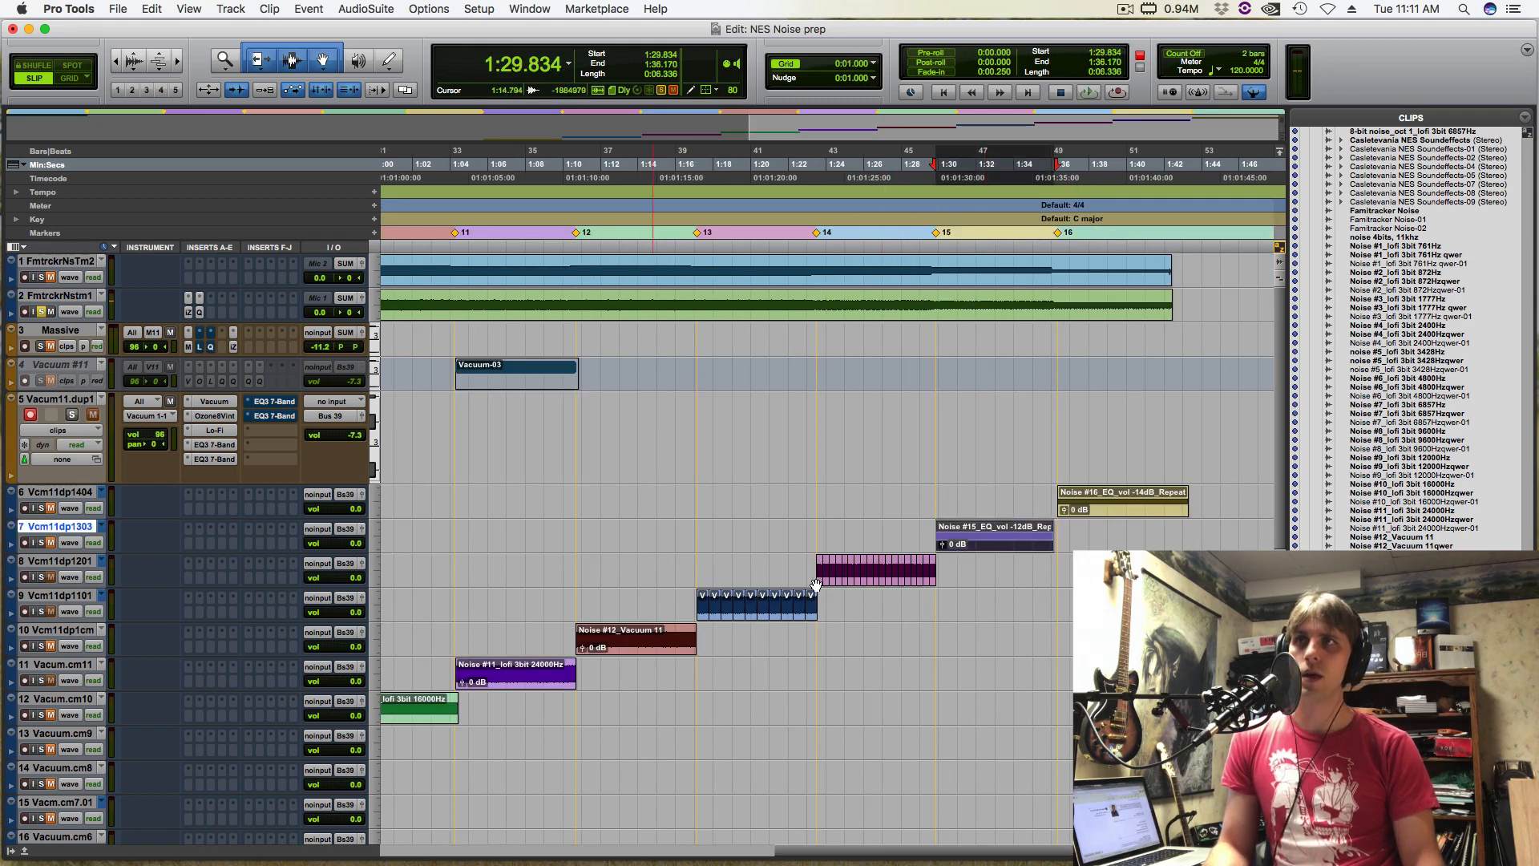
pyautogui.click(44, 543)
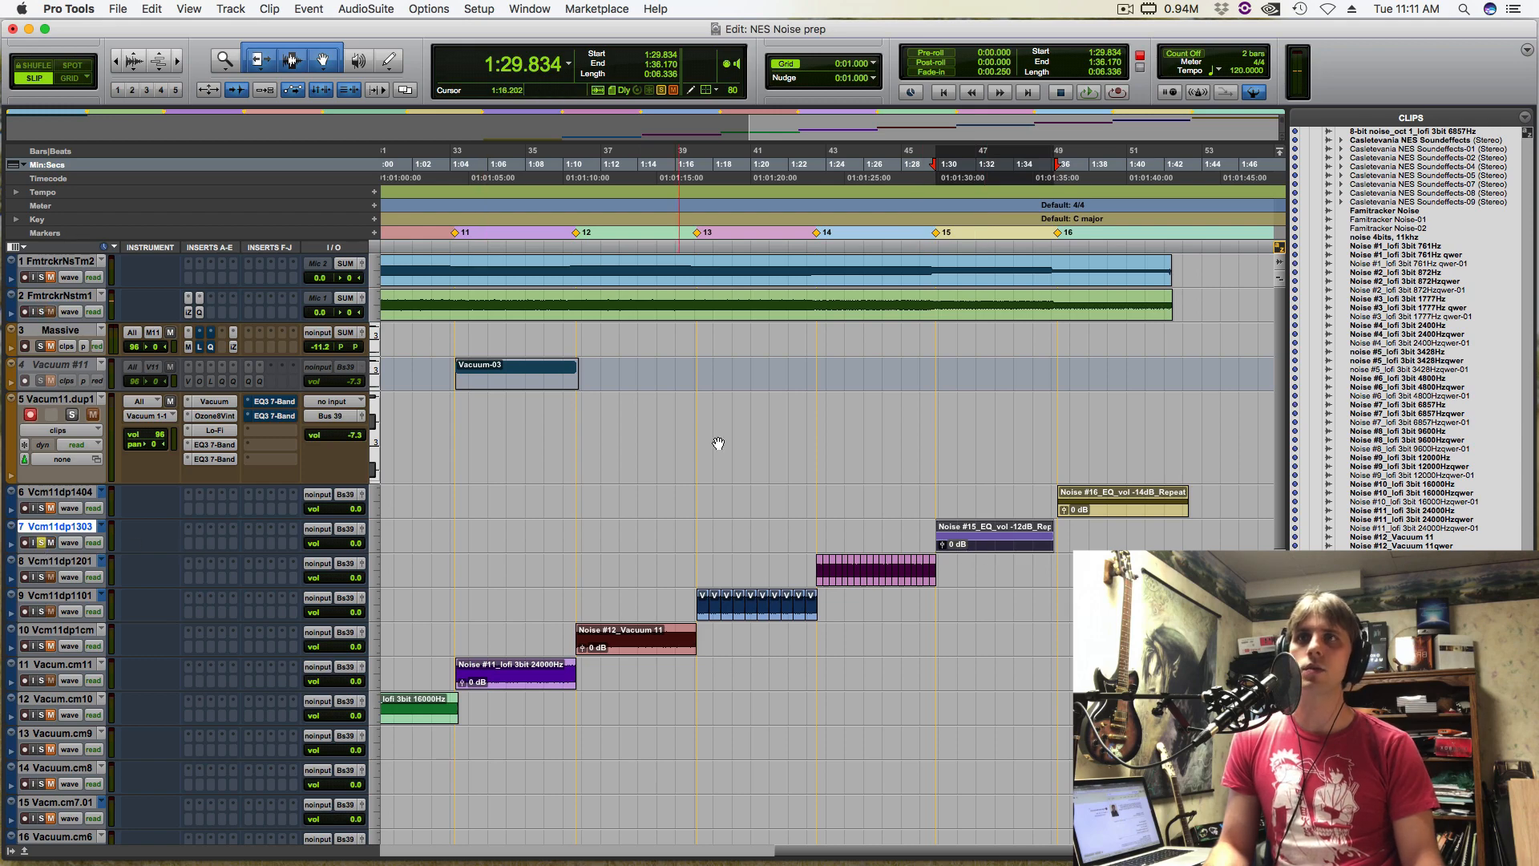
# Solo FmtrckrNstm1, play the reference from 1:30.666, and reselect the Noise #15 clip on Vcm11dp1303
pyautogui.click(954, 298)
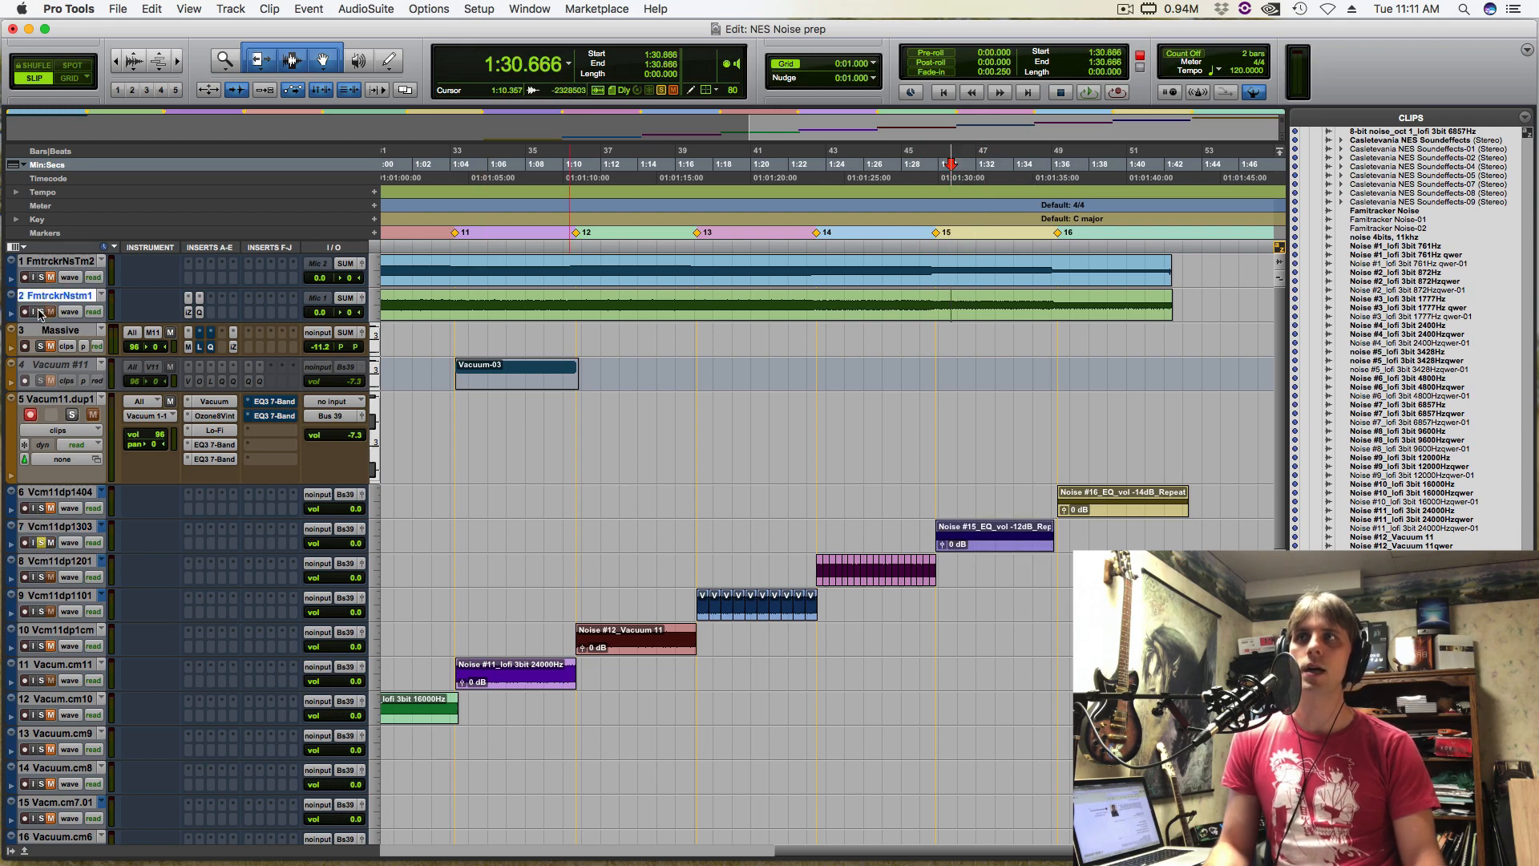
pyautogui.click(41, 312)
pyautogui.press('space')
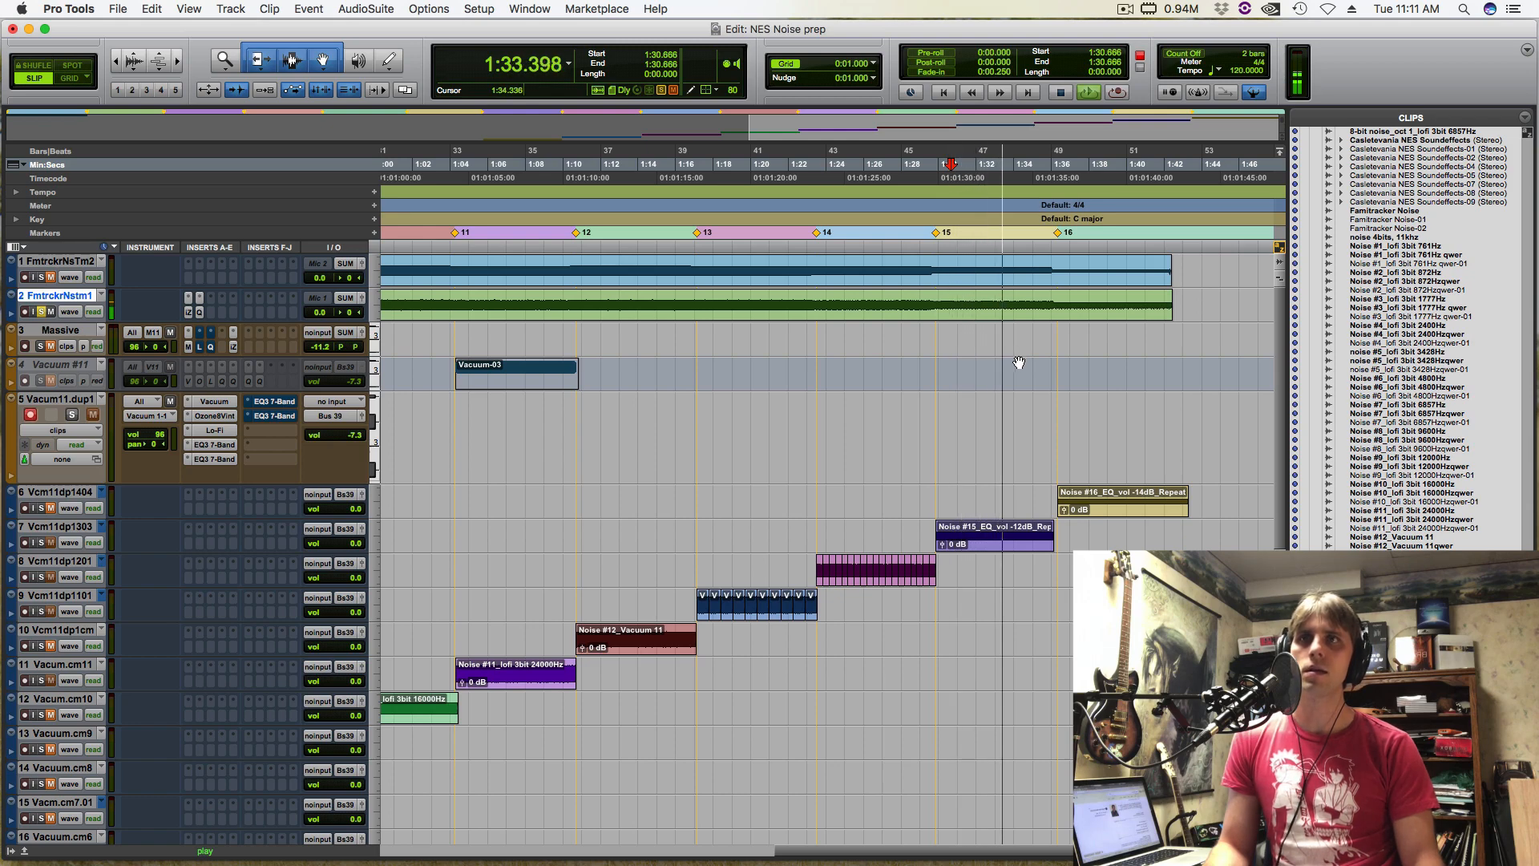
pyautogui.press('space')
pyautogui.click(983, 548)
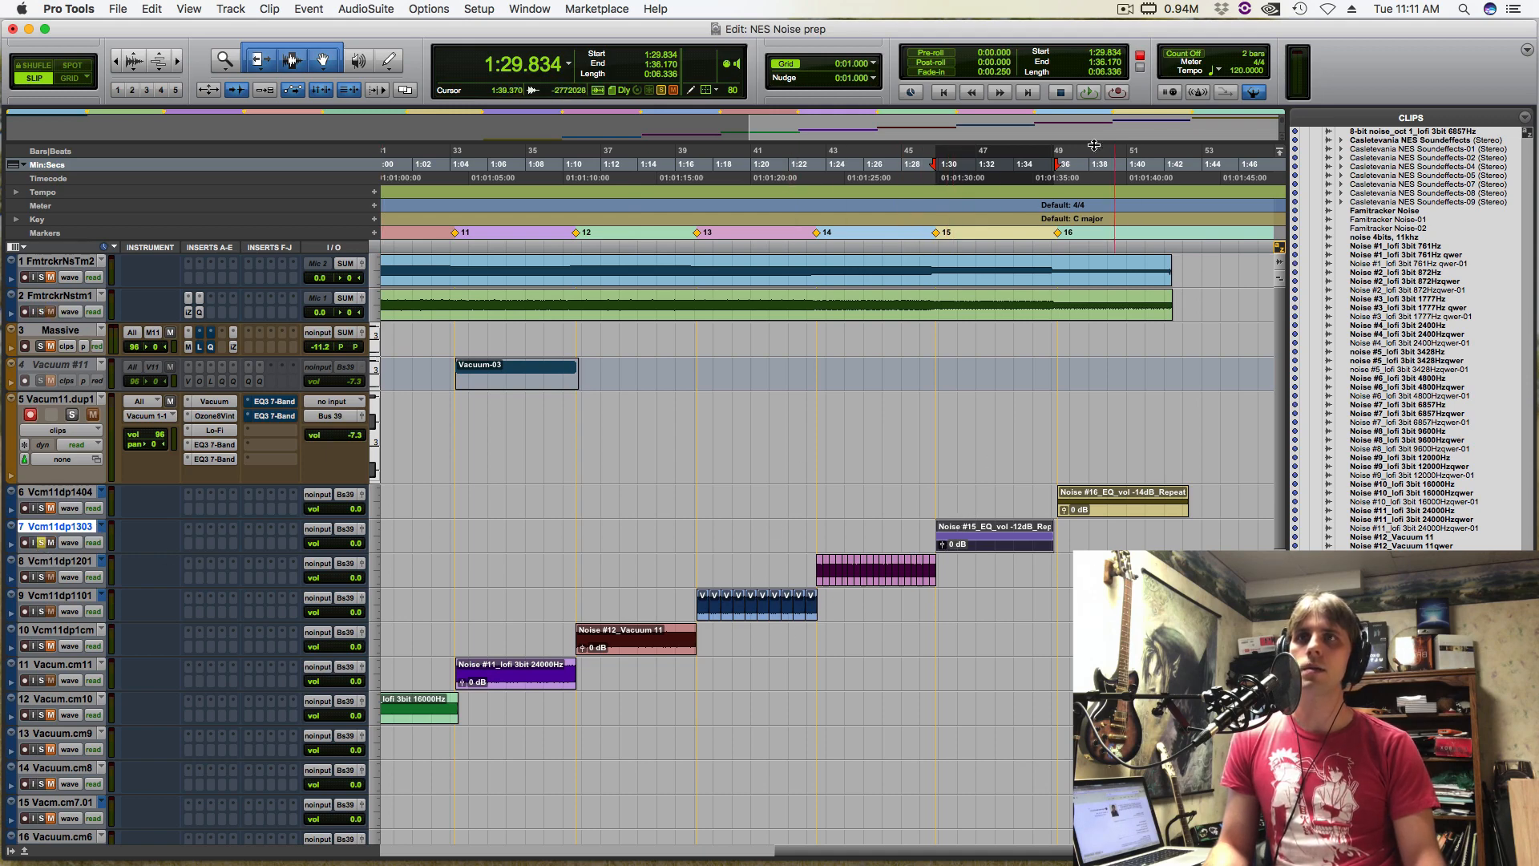
# Mark a 0.469 s range on FmtrckrNstm1, switch track 7 to playlist Vacuum #11.dup1.cm3.01, and select its first loop segment
pyautogui.moveTo(945, 304); pyautogui.dragTo(952, 305)
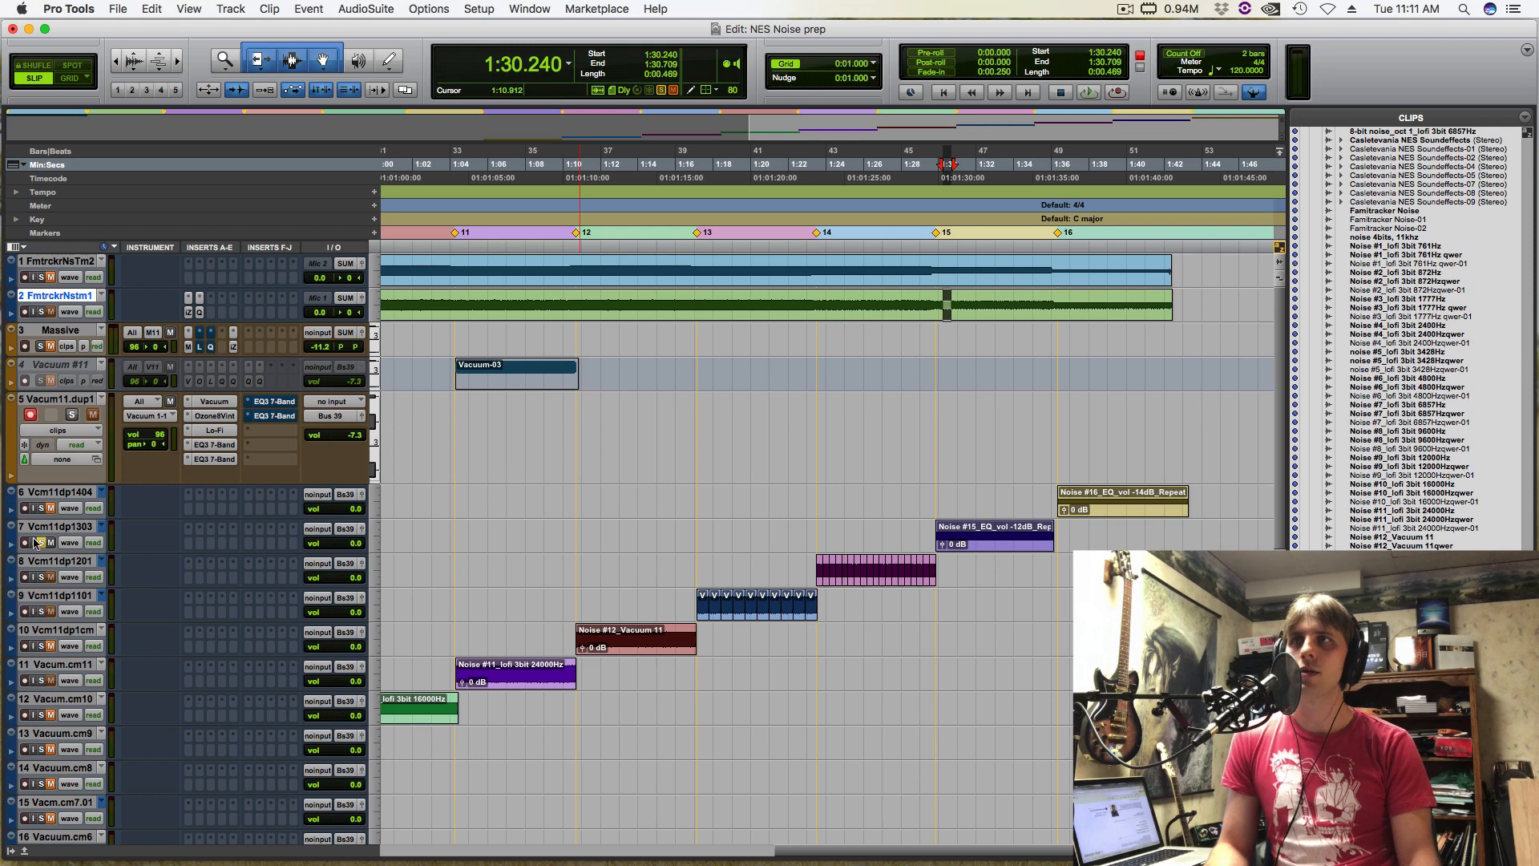
pyautogui.click(103, 526)
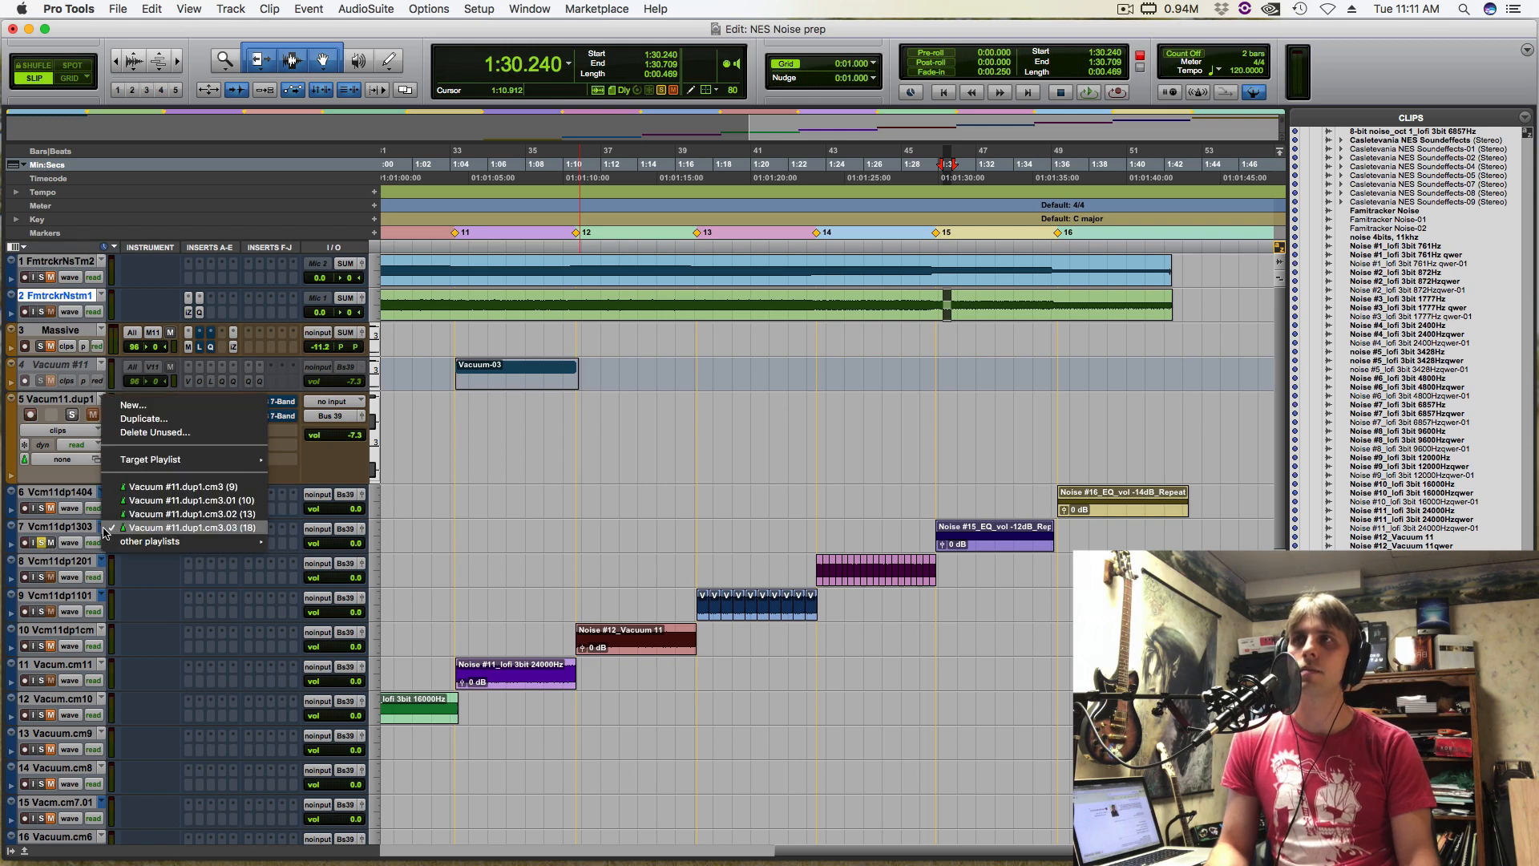
pyautogui.click(171, 502)
pyautogui.press('t')
pyautogui.press('t')
pyautogui.press('t')
pyautogui.press('t')
pyautogui.click(749, 543)
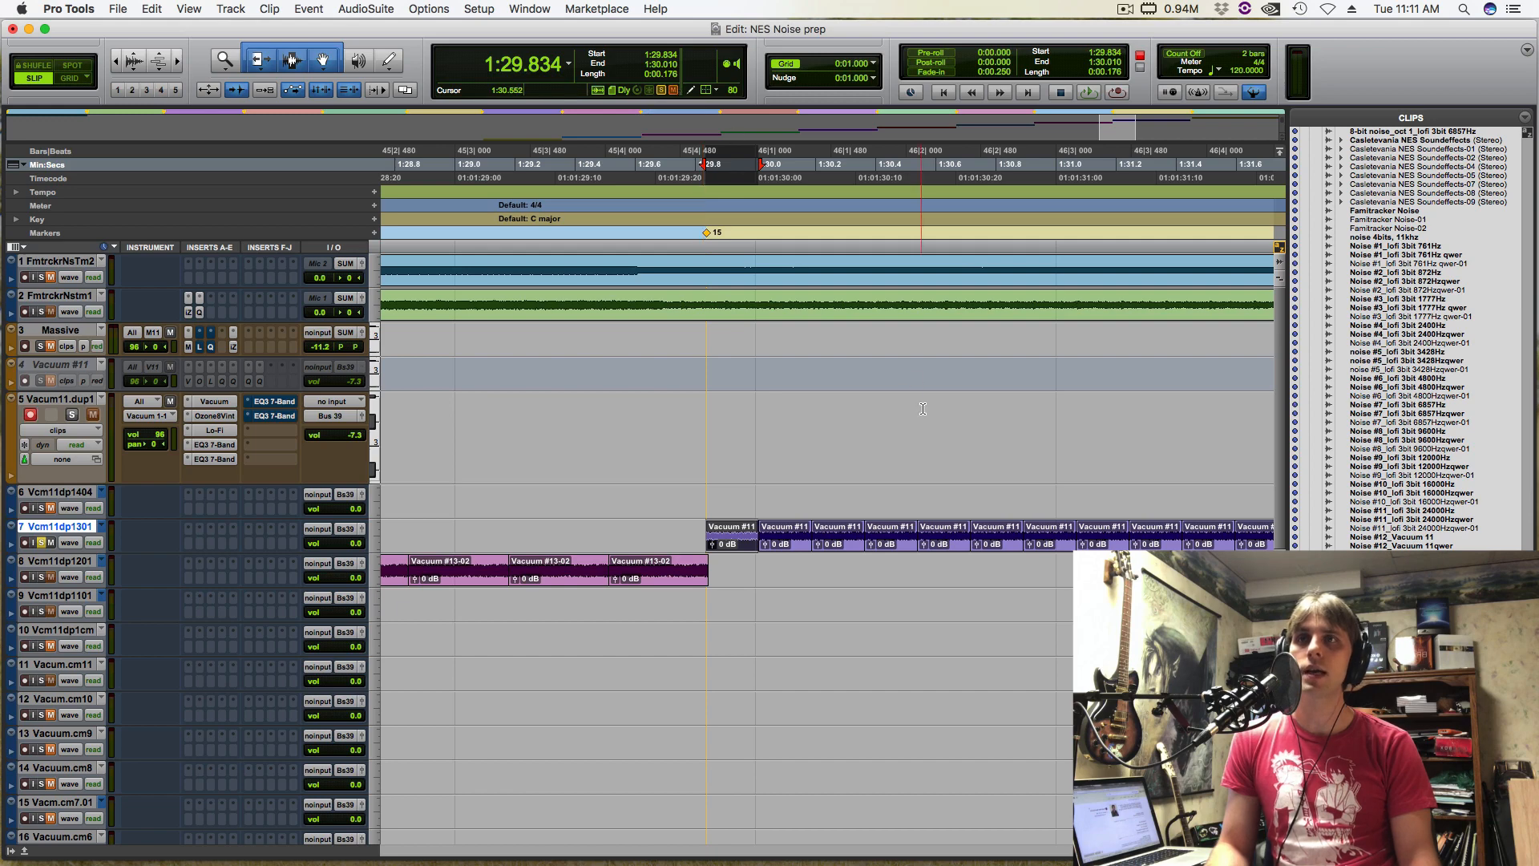
# Show the full row of looped segments on Vcm11dp1301 and play them from 1:29.842
pyautogui.press('r')
pyautogui.press('r')
pyautogui.press('r')
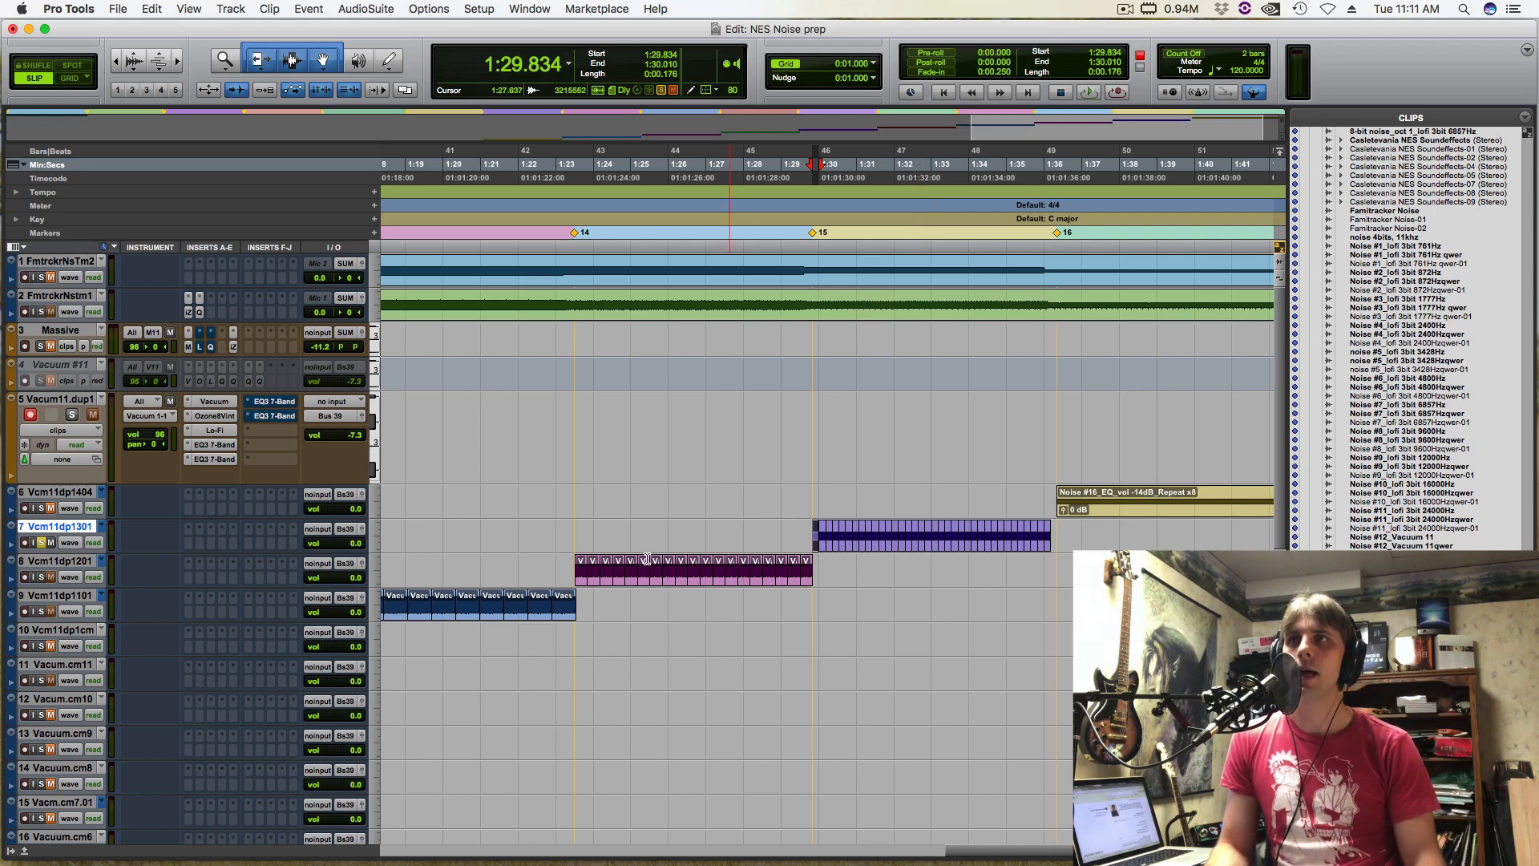
pyautogui.press('space')
pyautogui.click(805, 529)
pyautogui.press('space')
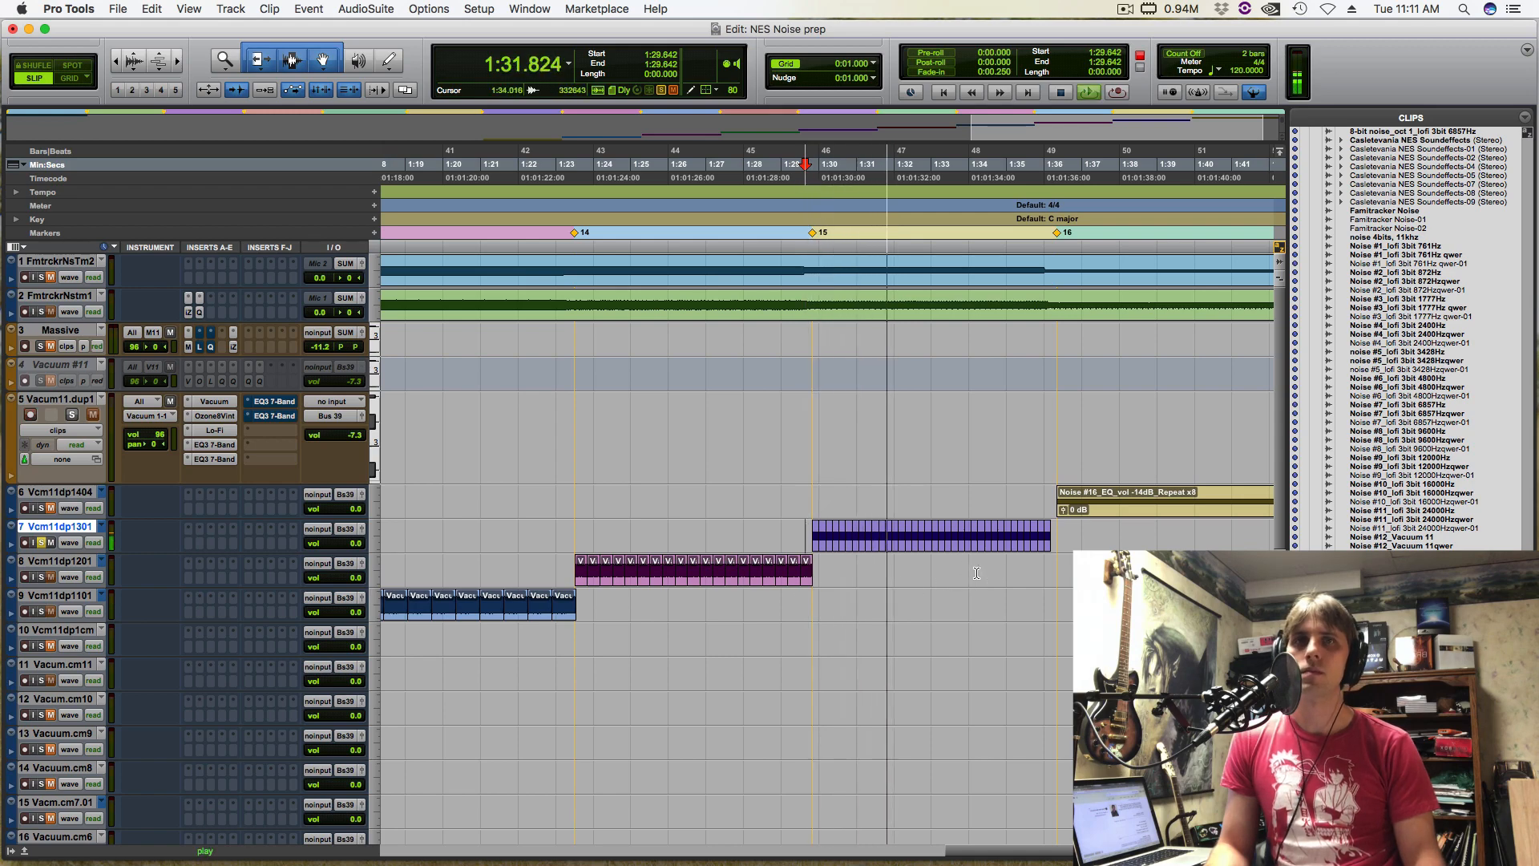
pyautogui.press('space')
# Solo FmtrckrNstm1 and play the reference noise after marker 16, starting at 1:37.045
pyautogui.click(1057, 499)
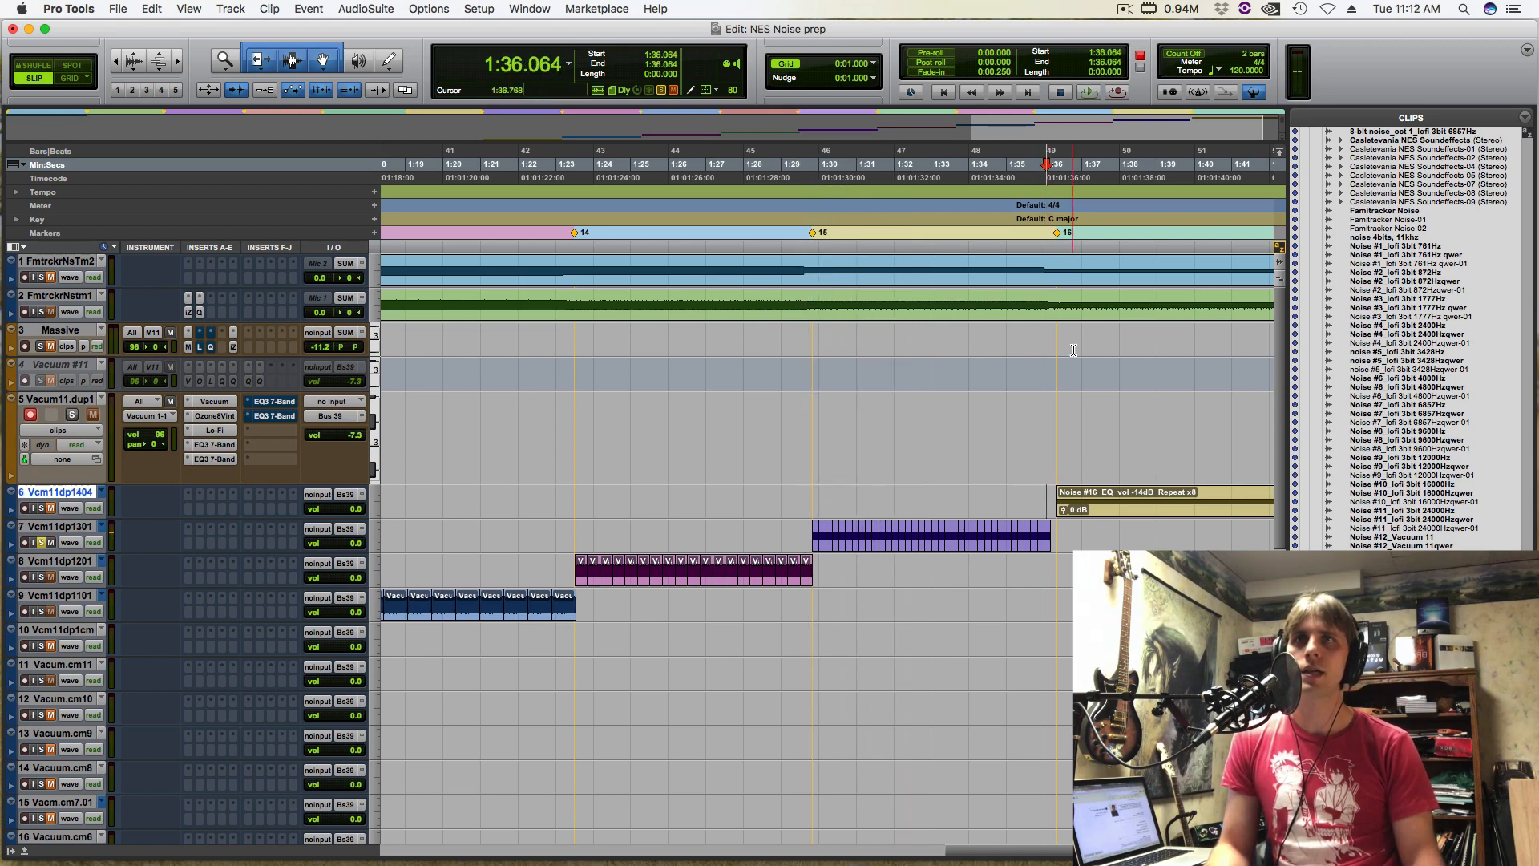
pyautogui.click(1082, 305)
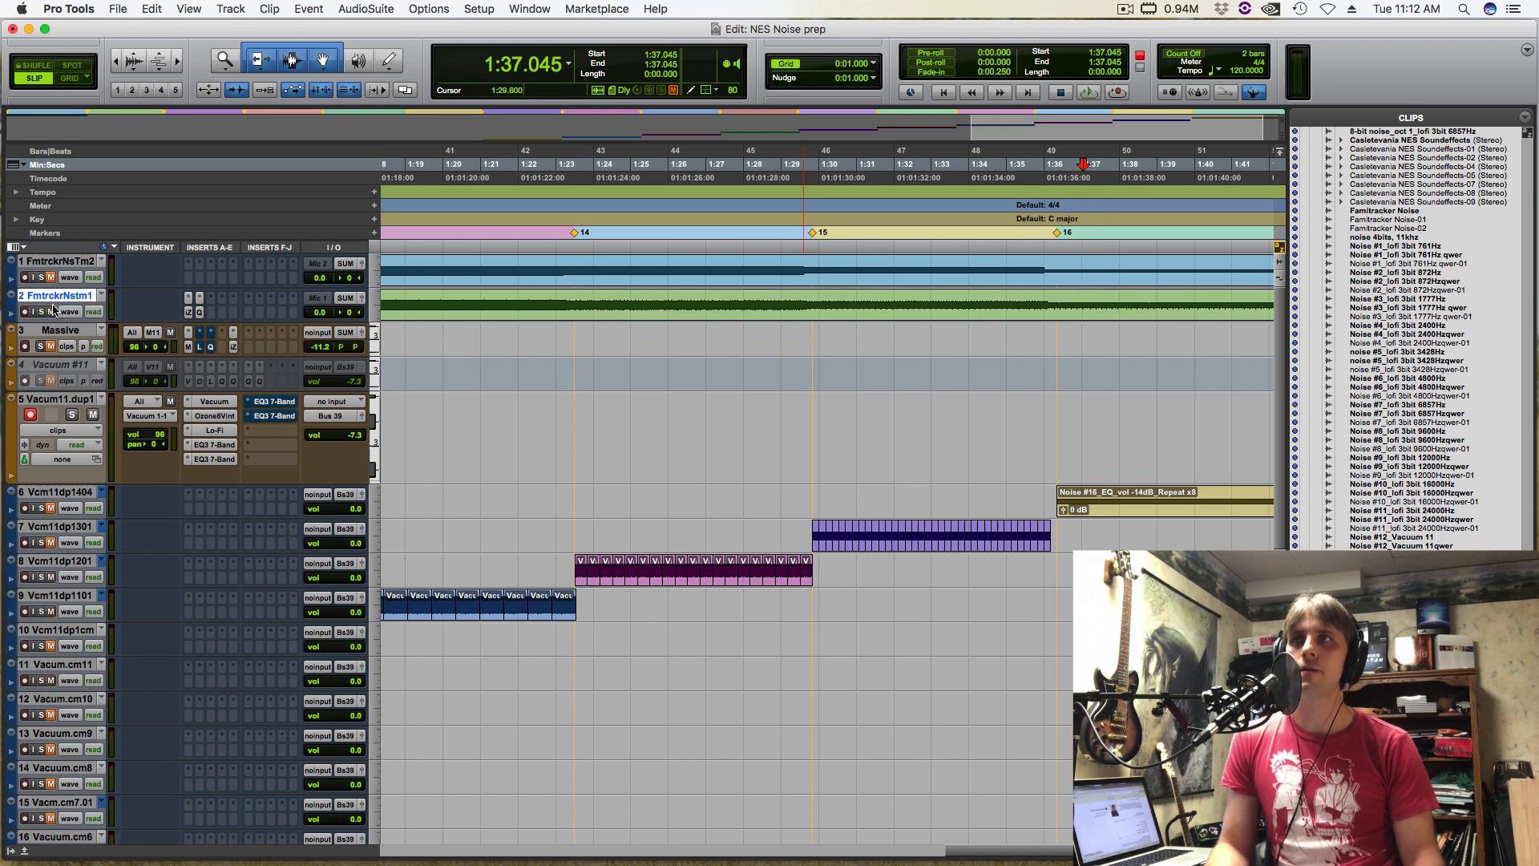
pyautogui.click(46, 312)
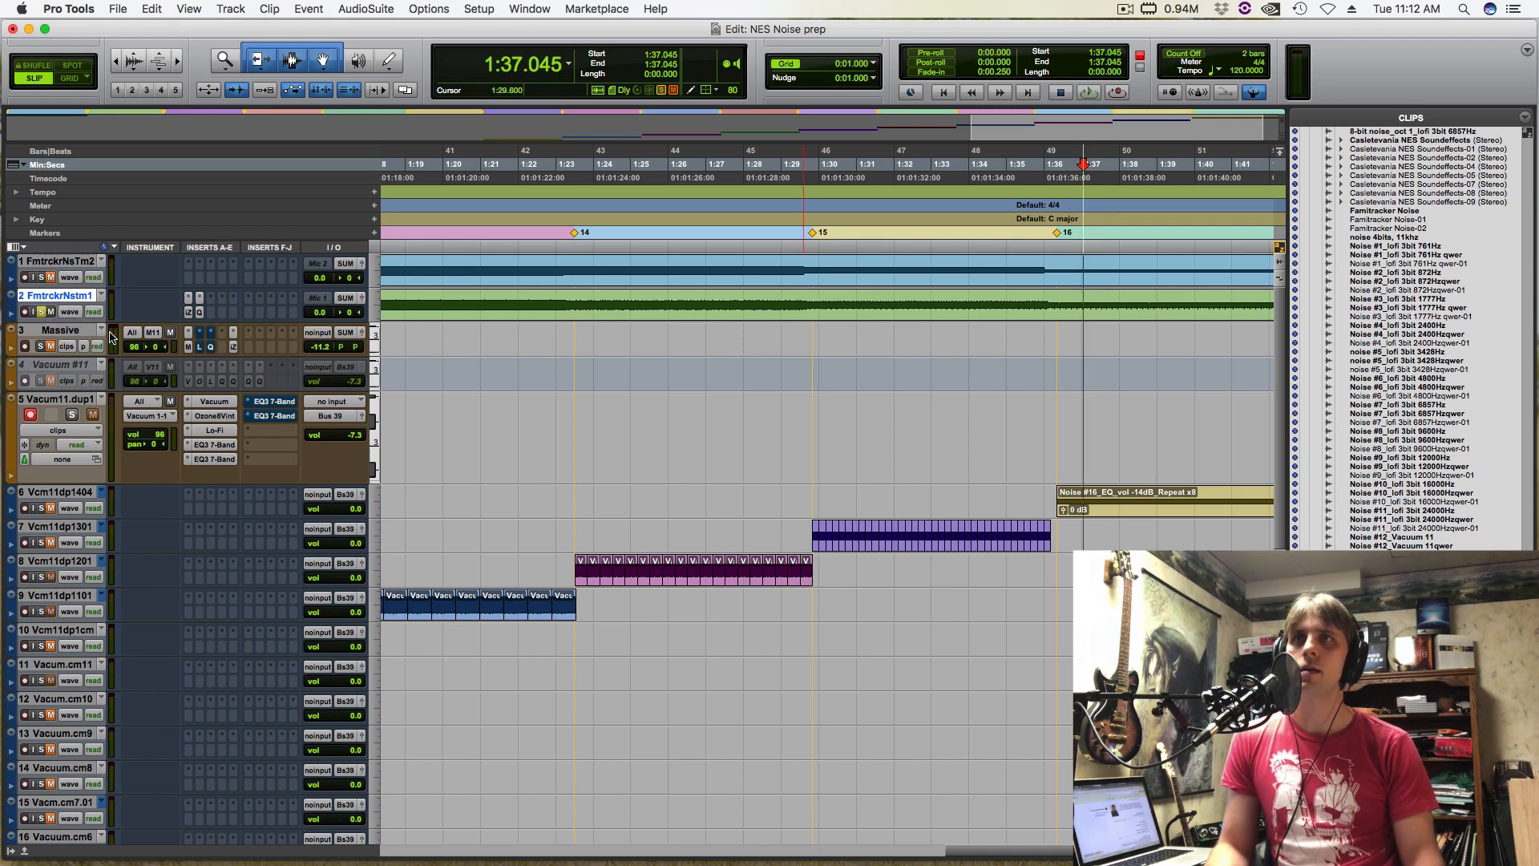
pyautogui.press('space')
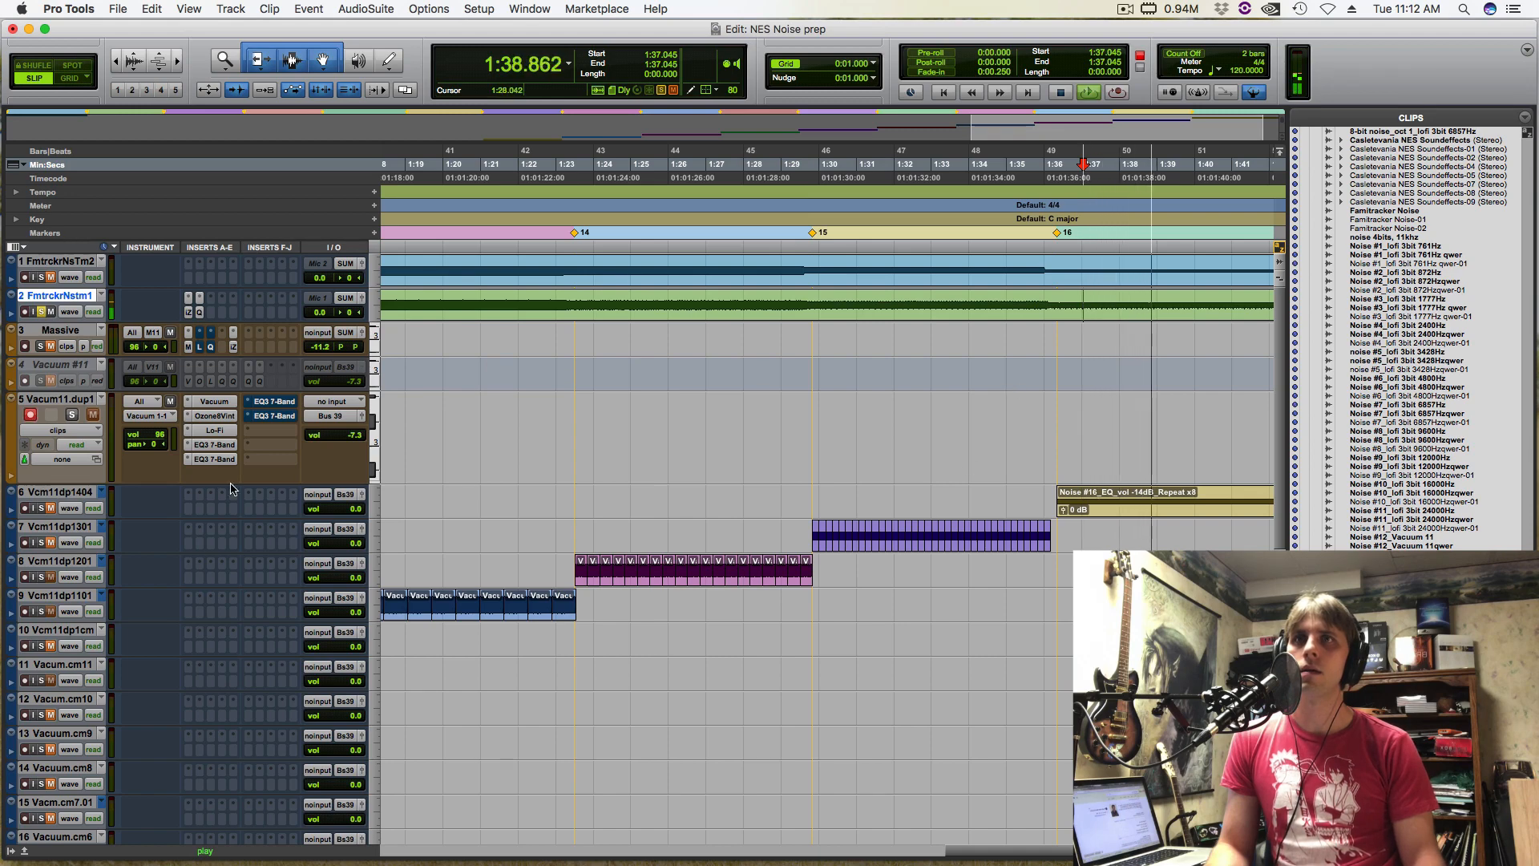
pyautogui.press('space')
# Place the edit cursor at 1:38.112 on Vcm11dp1404 and solo that track
pyautogui.click(1123, 497)
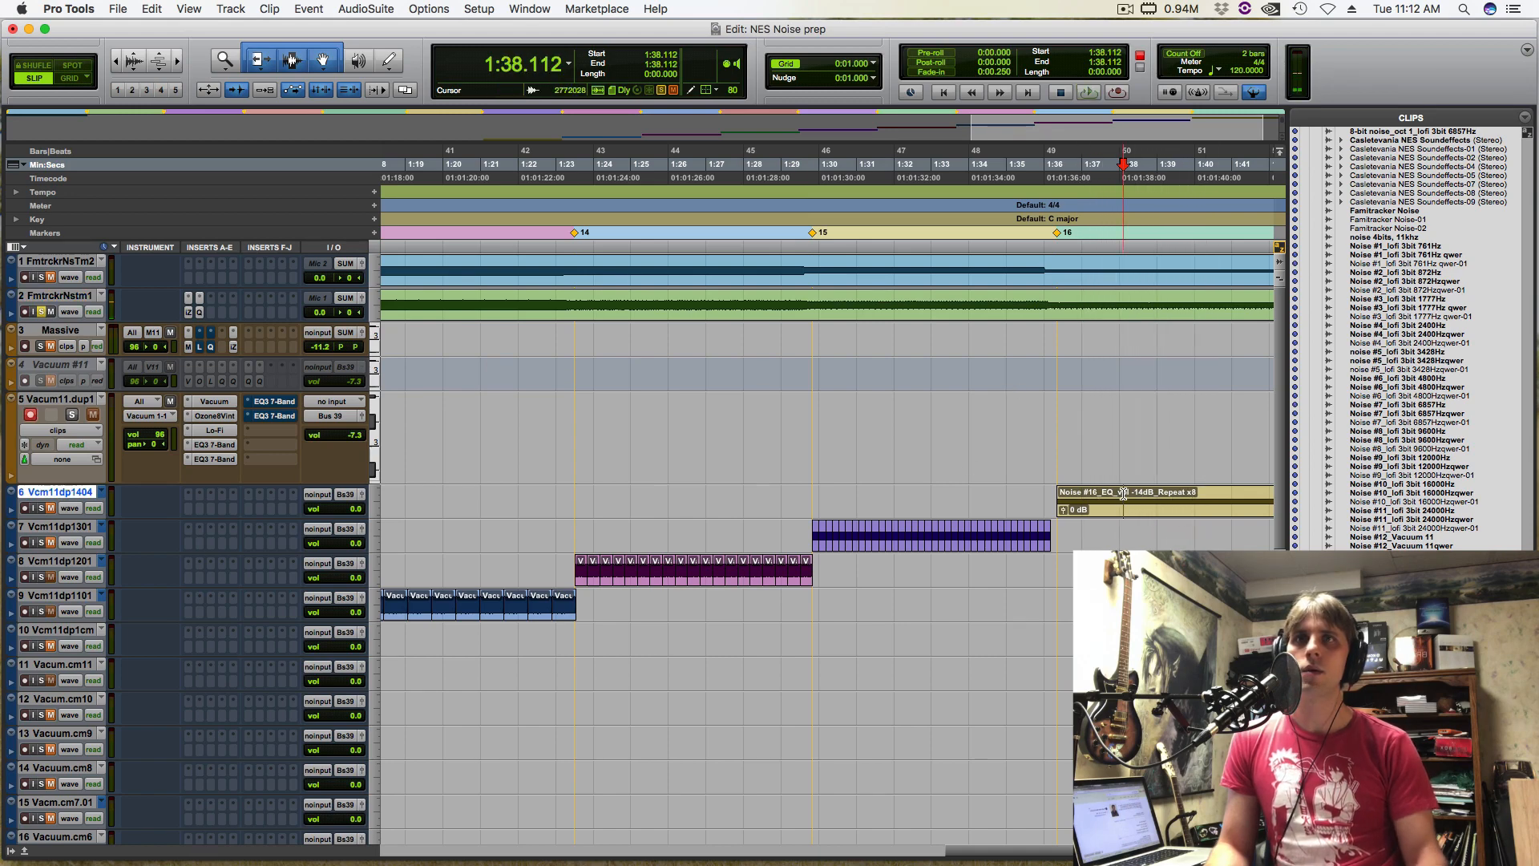
pyautogui.press('r')
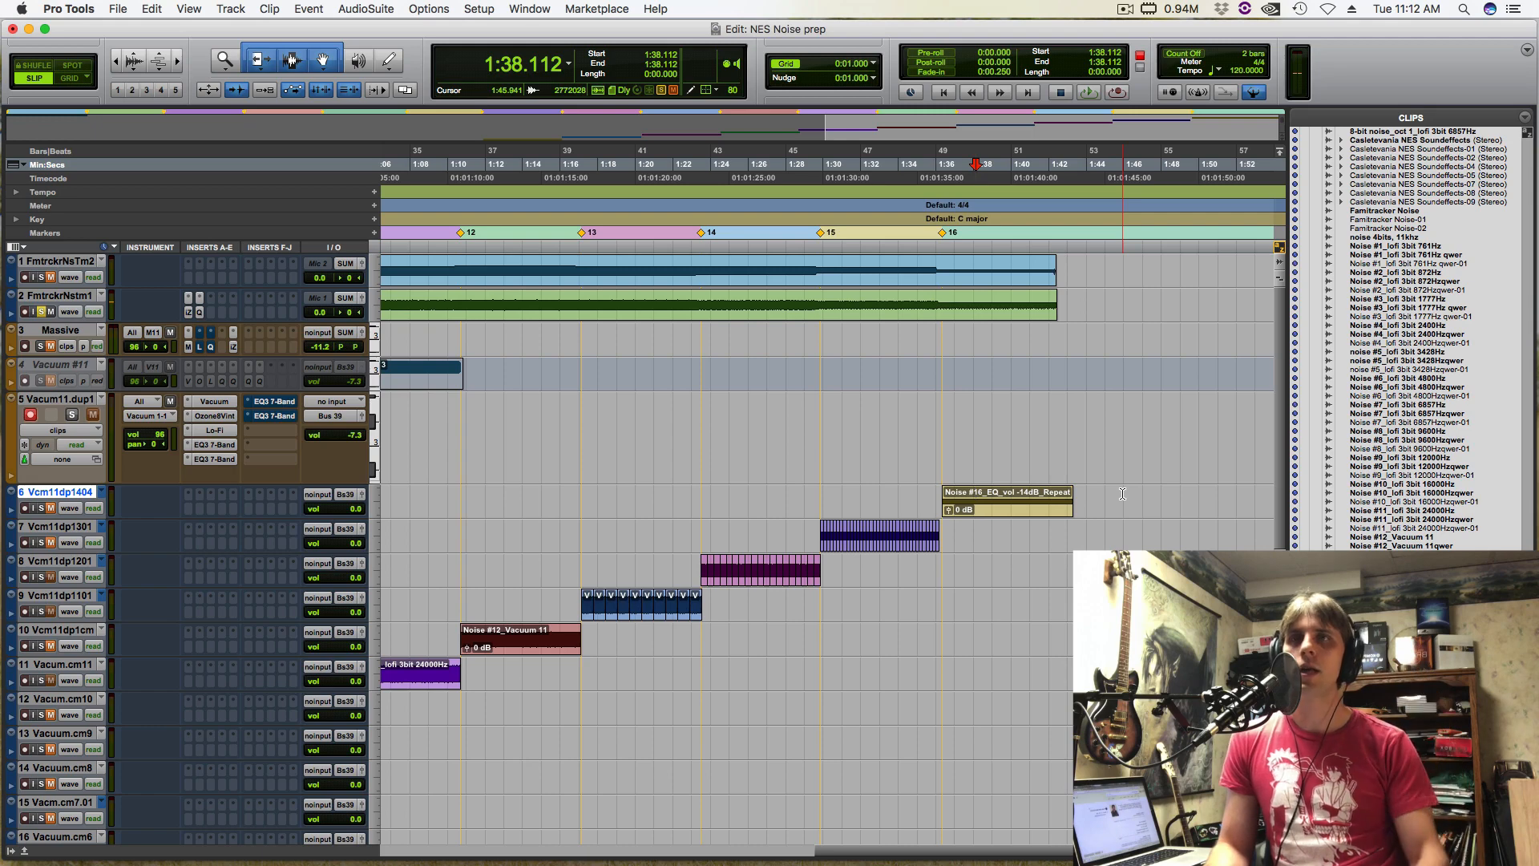
pyautogui.click(42, 508)
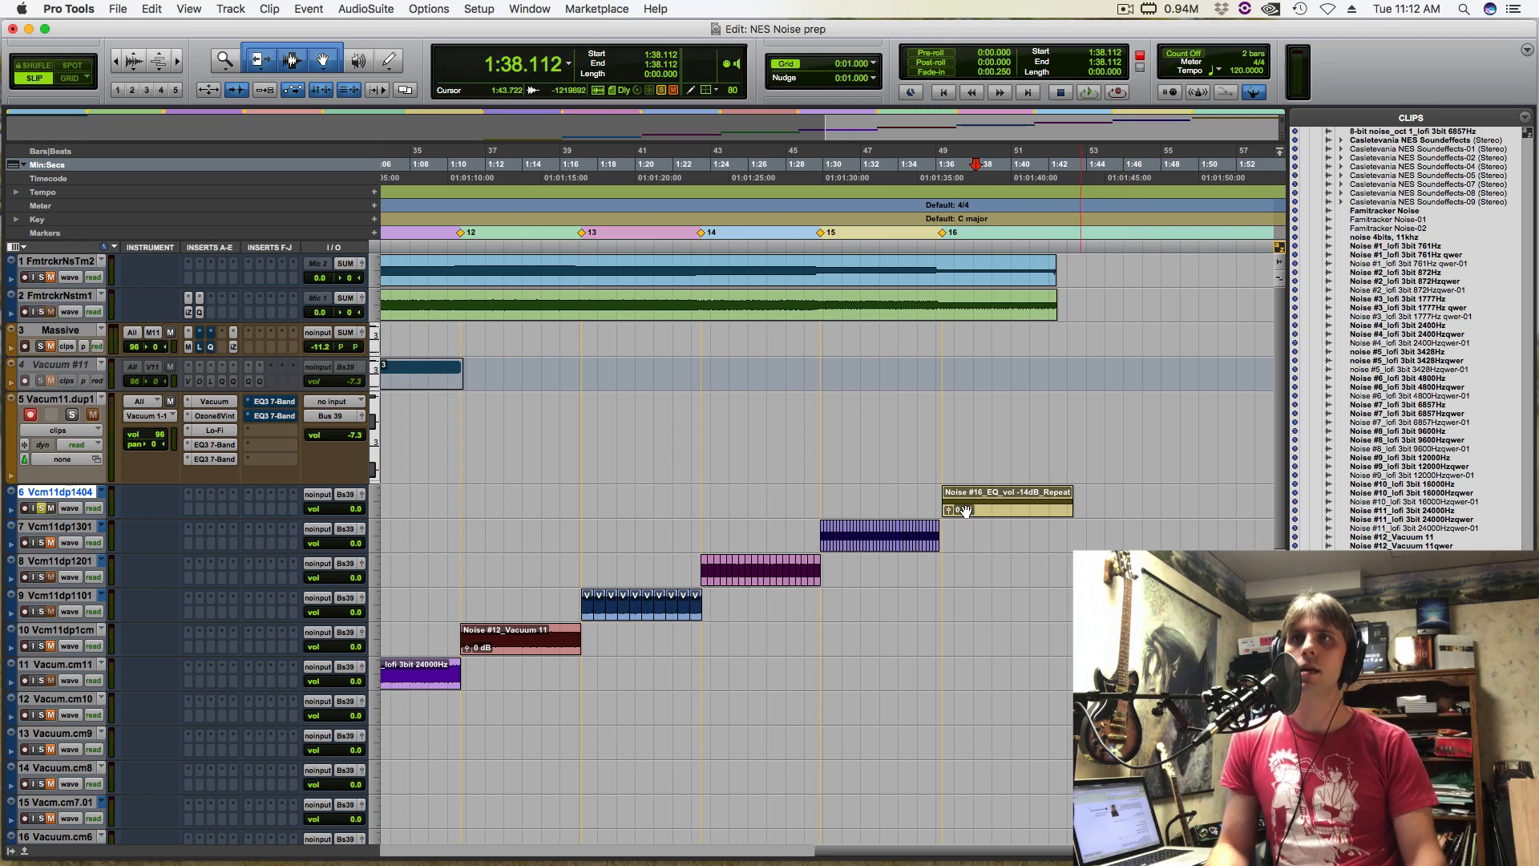
# Go through track 6's playlists Vacuum #11.dup1.cm4.01 and cm4.03, and switch the track to Vacuum #11.dup1.cm4.02
pyautogui.click(102, 496)
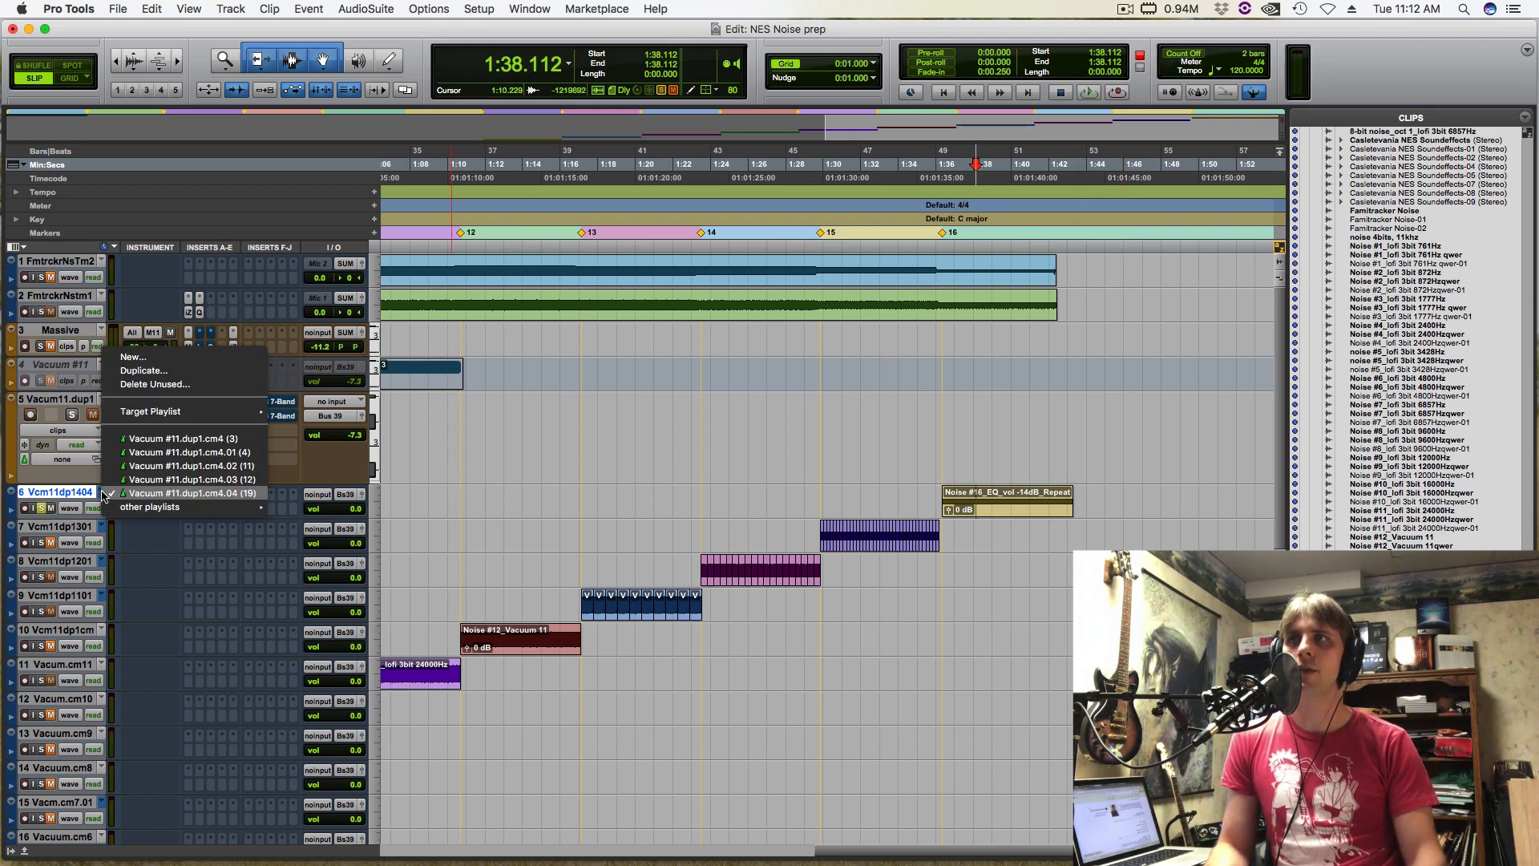
pyautogui.click(181, 453)
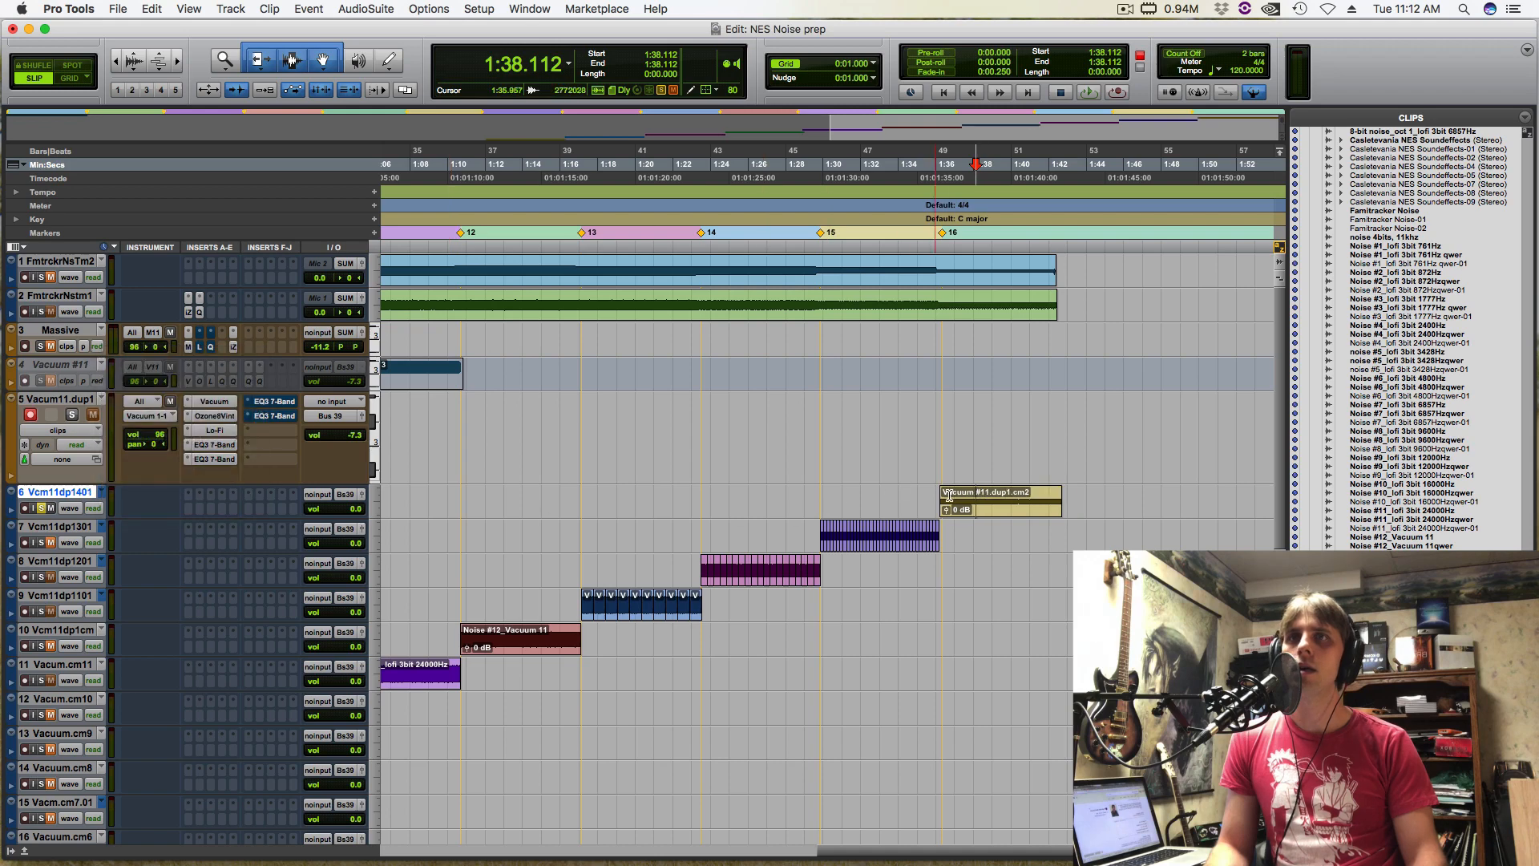
pyautogui.click(105, 497)
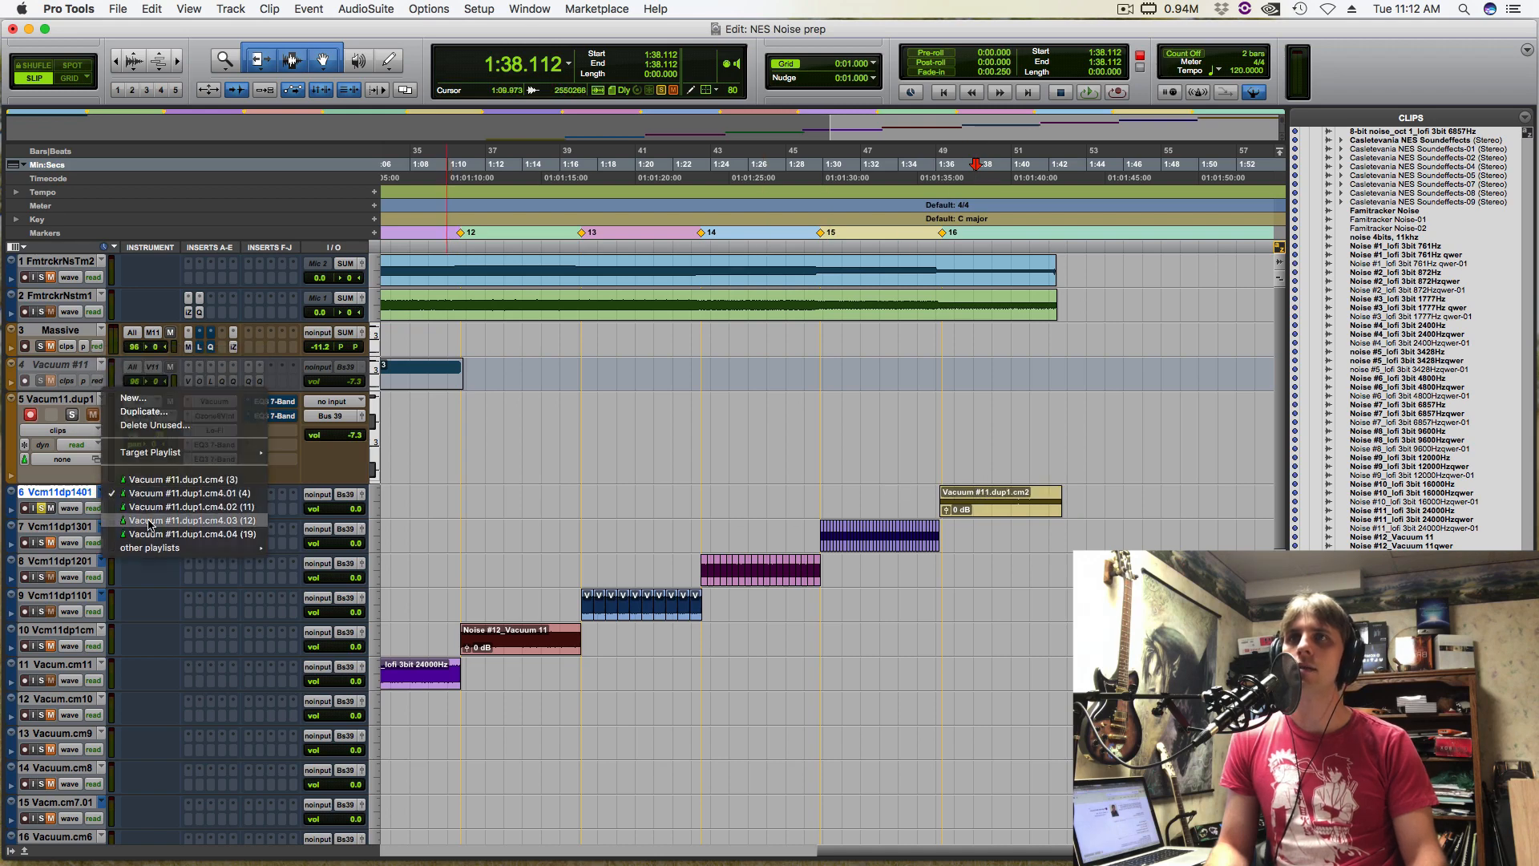
pyautogui.click(136, 517)
pyautogui.click(102, 497)
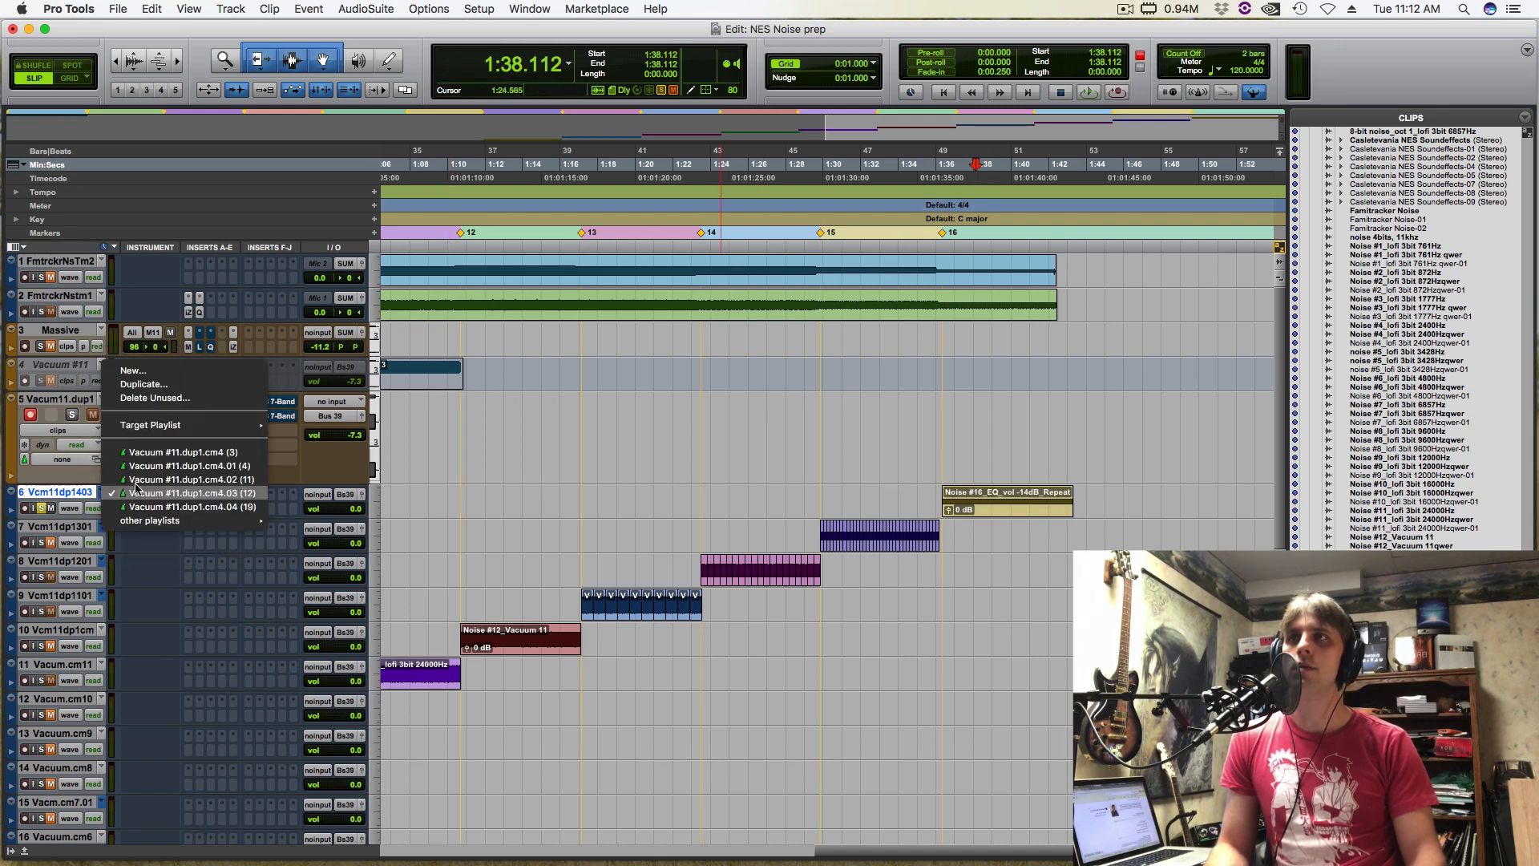
pyautogui.click(138, 480)
# Select the first loop segment after marker 16 on Vcm11dp1402 and examine it up close
pyautogui.press('t')
pyautogui.press('t')
pyautogui.press('t')
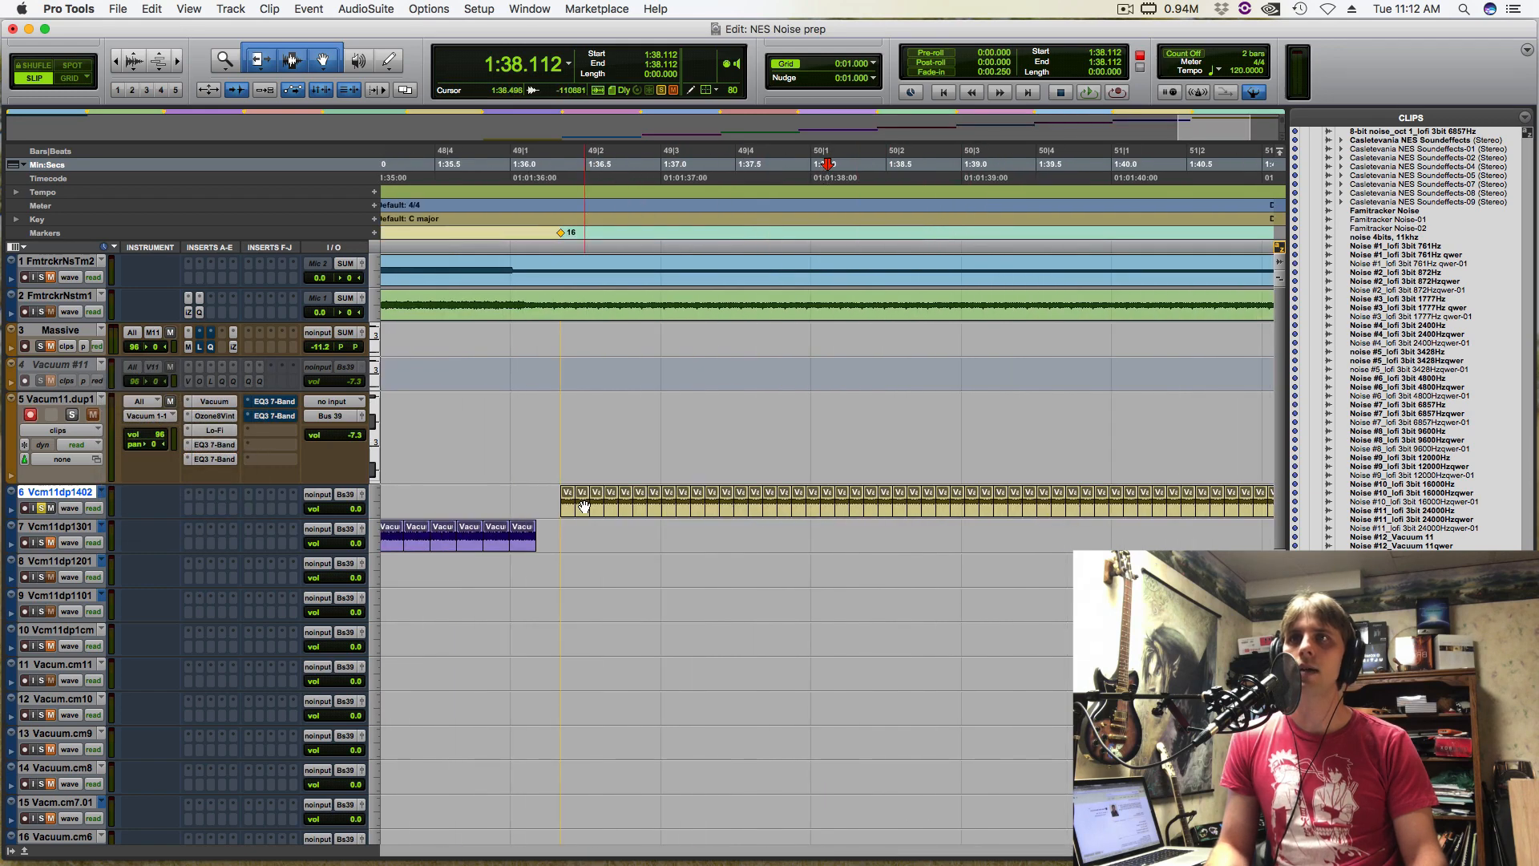
pyautogui.click(583, 497)
pyautogui.press('t')
pyautogui.press('t')
pyautogui.click(774, 508)
pyautogui.press('t')
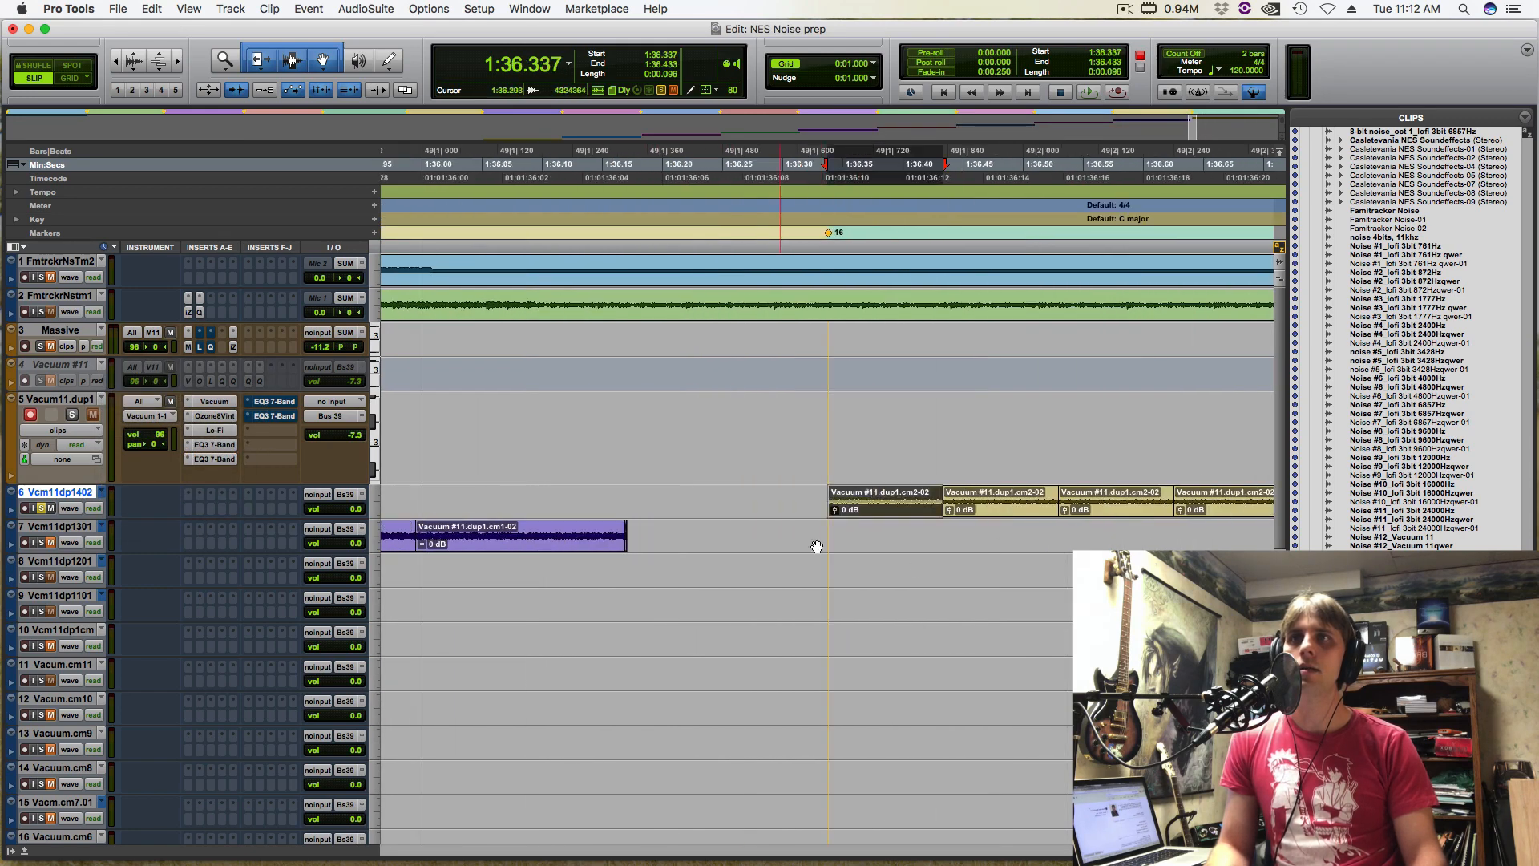
# Play the looped segments on Vcm11dp1402 from 1:36.258 with the whole row in view
pyautogui.press('t')
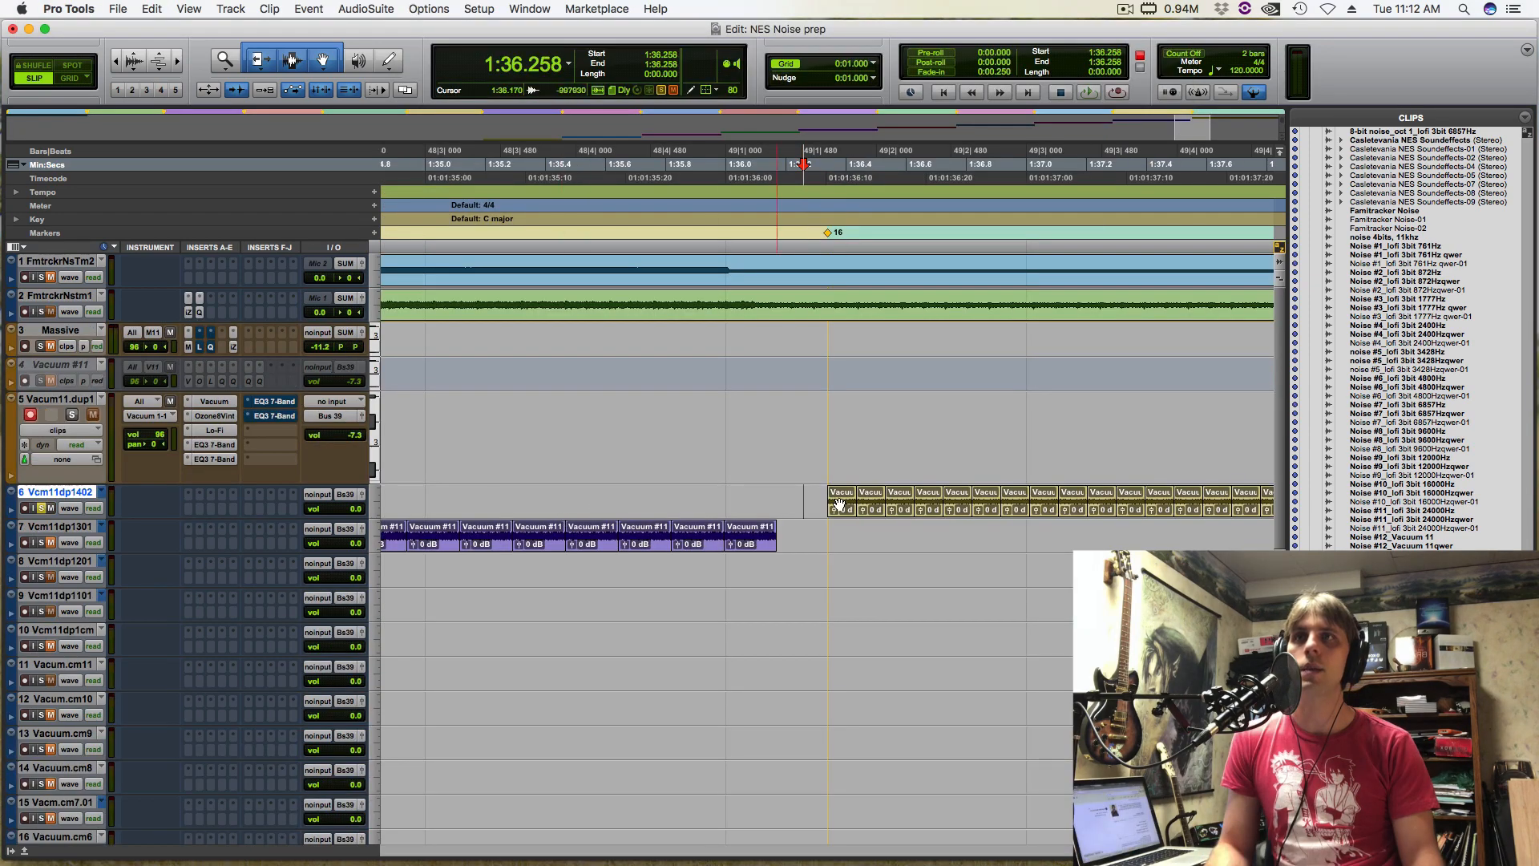
pyautogui.press('space')
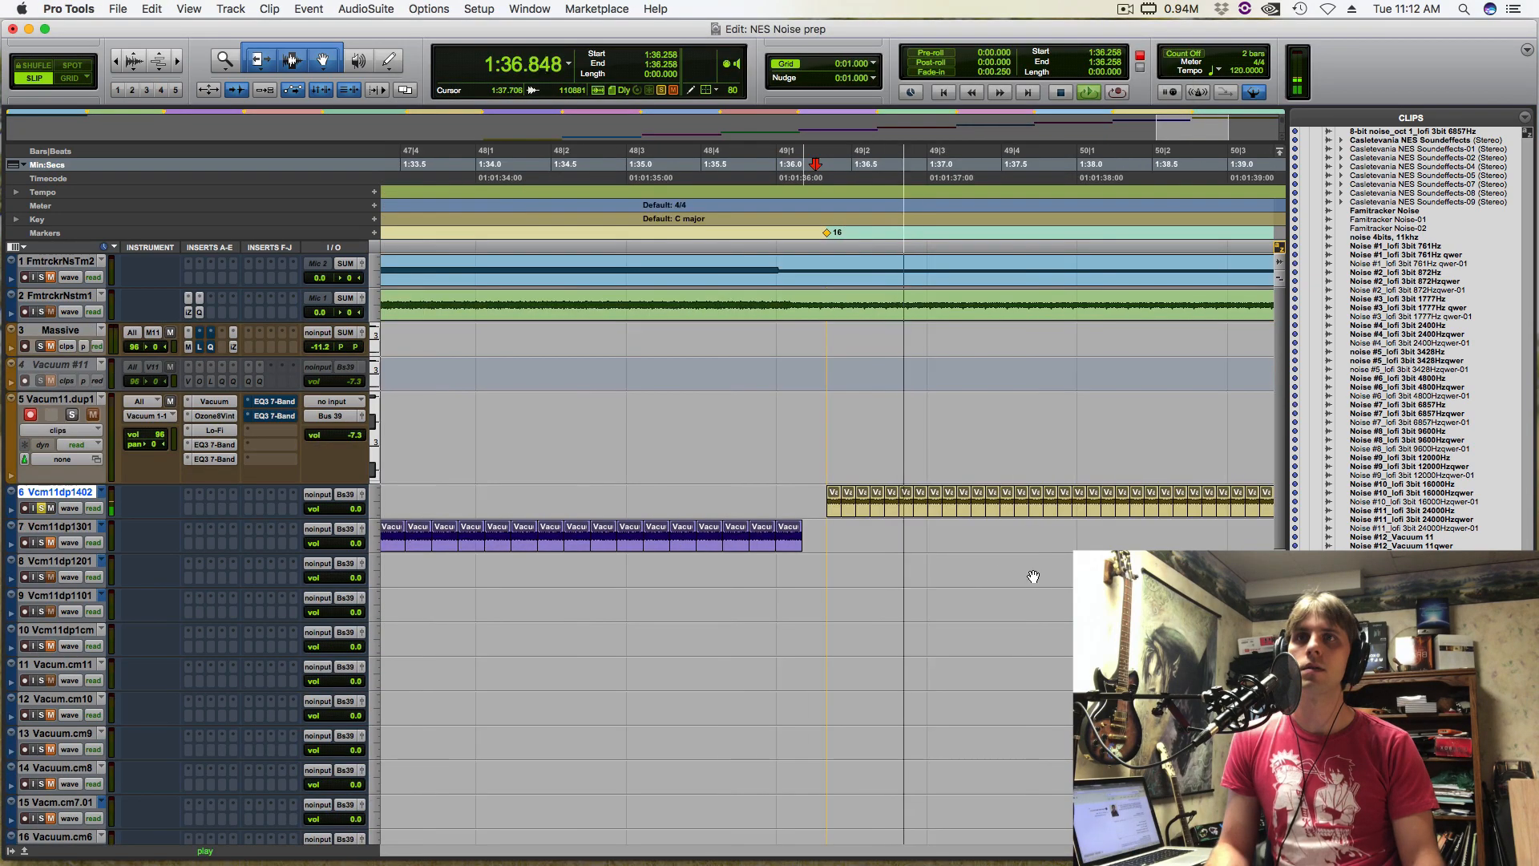
pyautogui.press('r')
pyautogui.press('r')
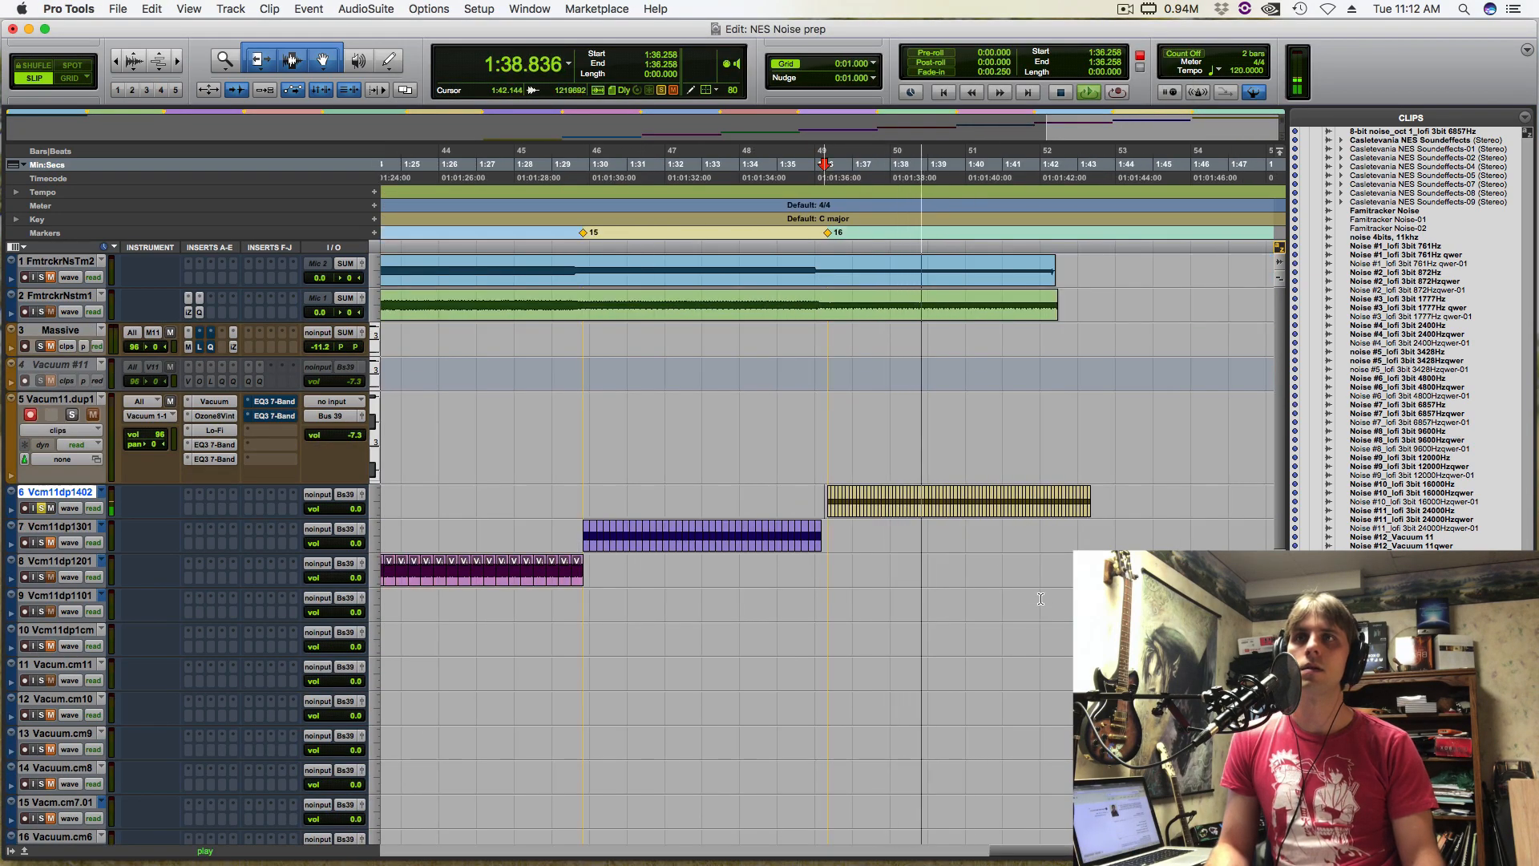
pyautogui.press('space')
# Solo FmtrckrNstm1 in place of Vcm11dp1402 and play the reference noise from 1:36.258
pyautogui.click(42, 312)
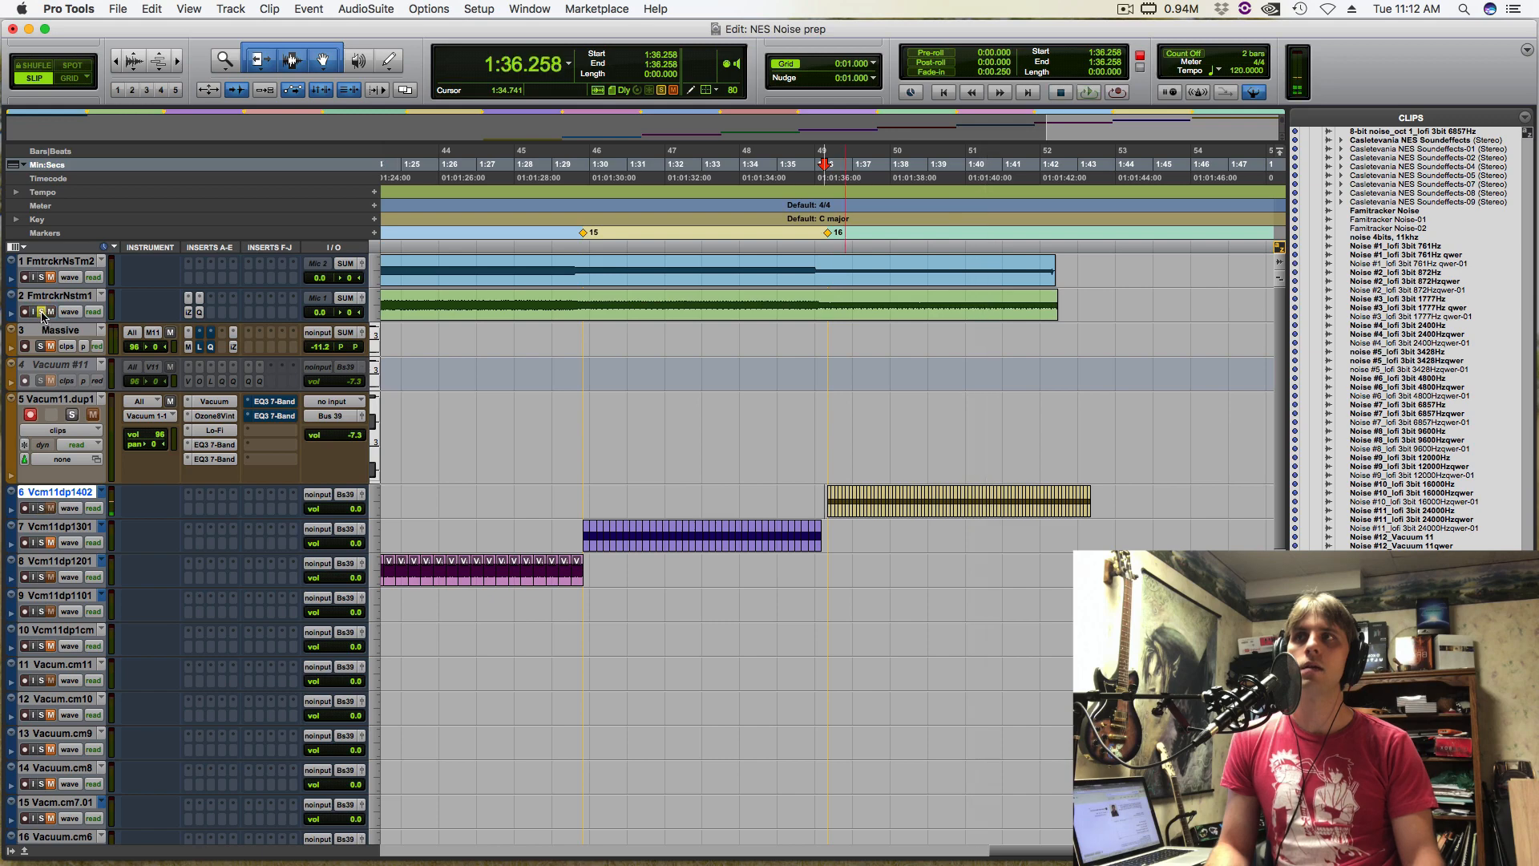
pyautogui.press('space')
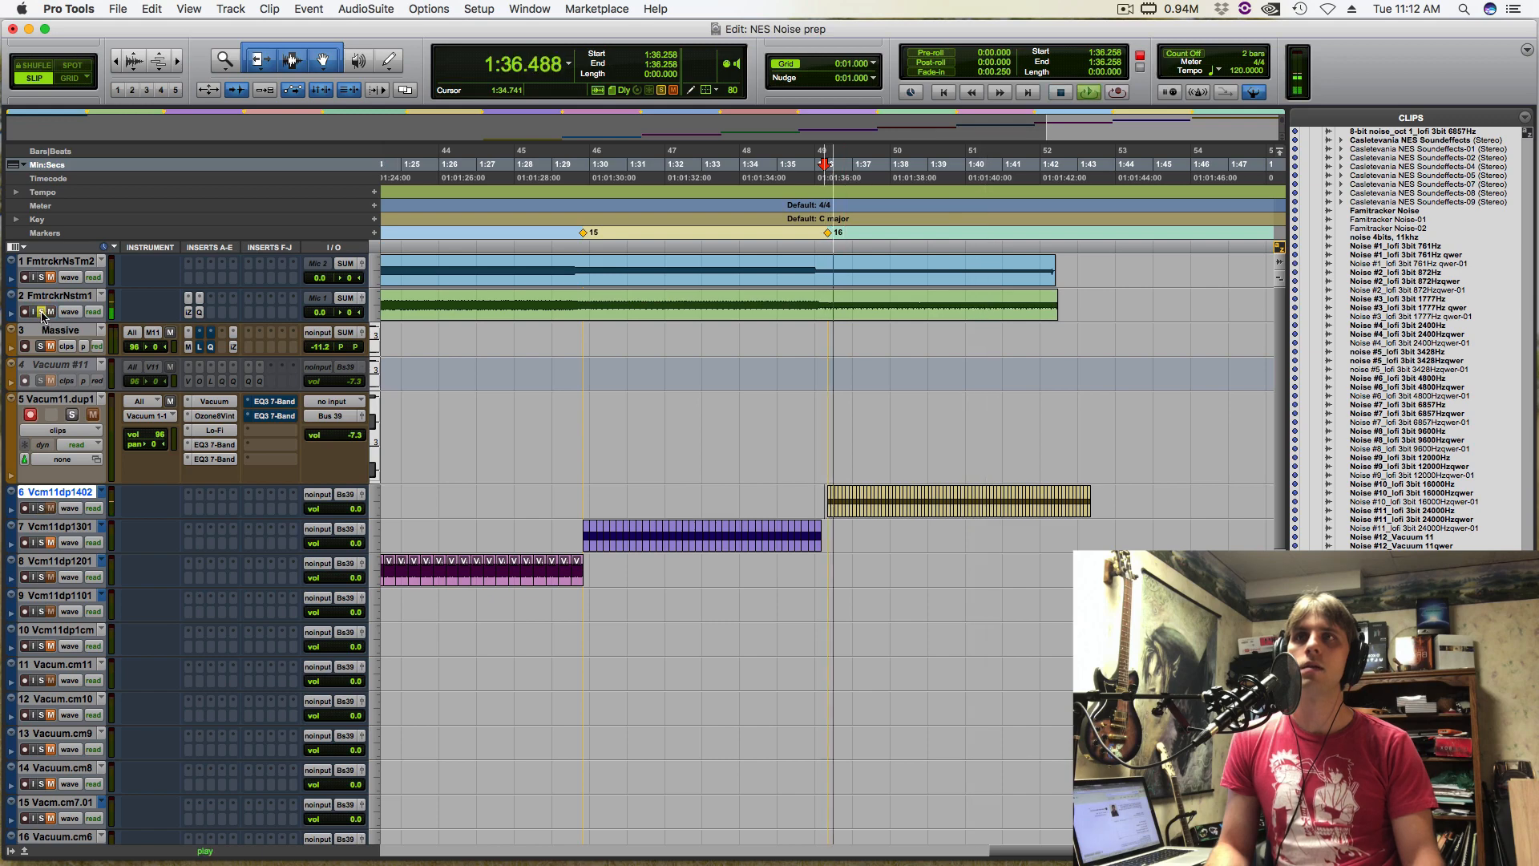
pyautogui.press('space')
# Solo Vcm11dp1402 again and replay its looped segments from 1:36.258 for comparison
pyautogui.click(42, 508)
pyautogui.press('space')
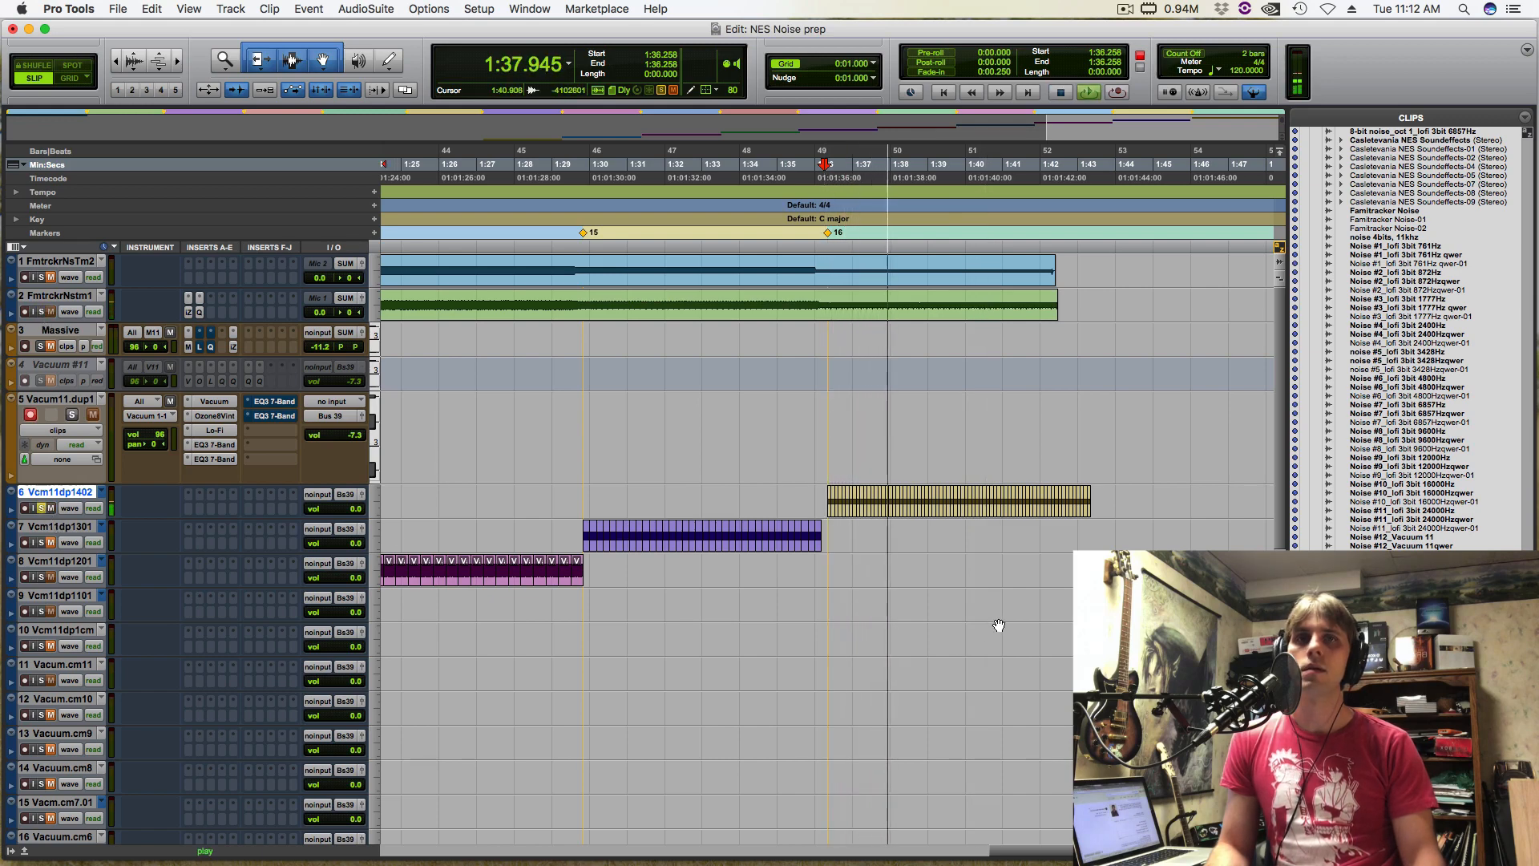
pyautogui.press('space')
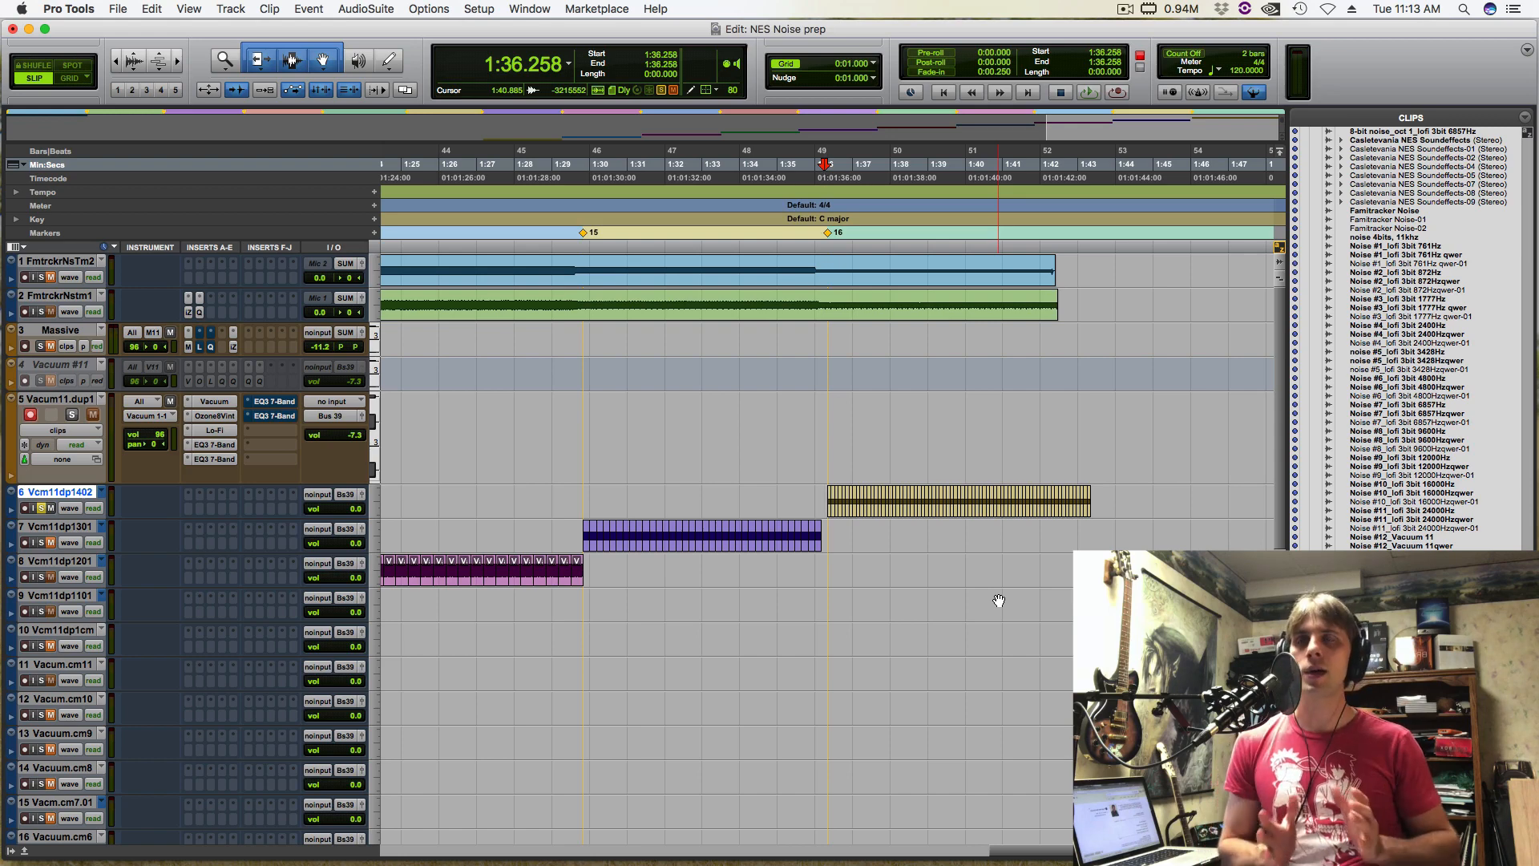
# Place the edit cursor at 1:36.064, show the session's lower tracks, and close the Kontakt window of Inst 2
pyautogui.click(816, 494)
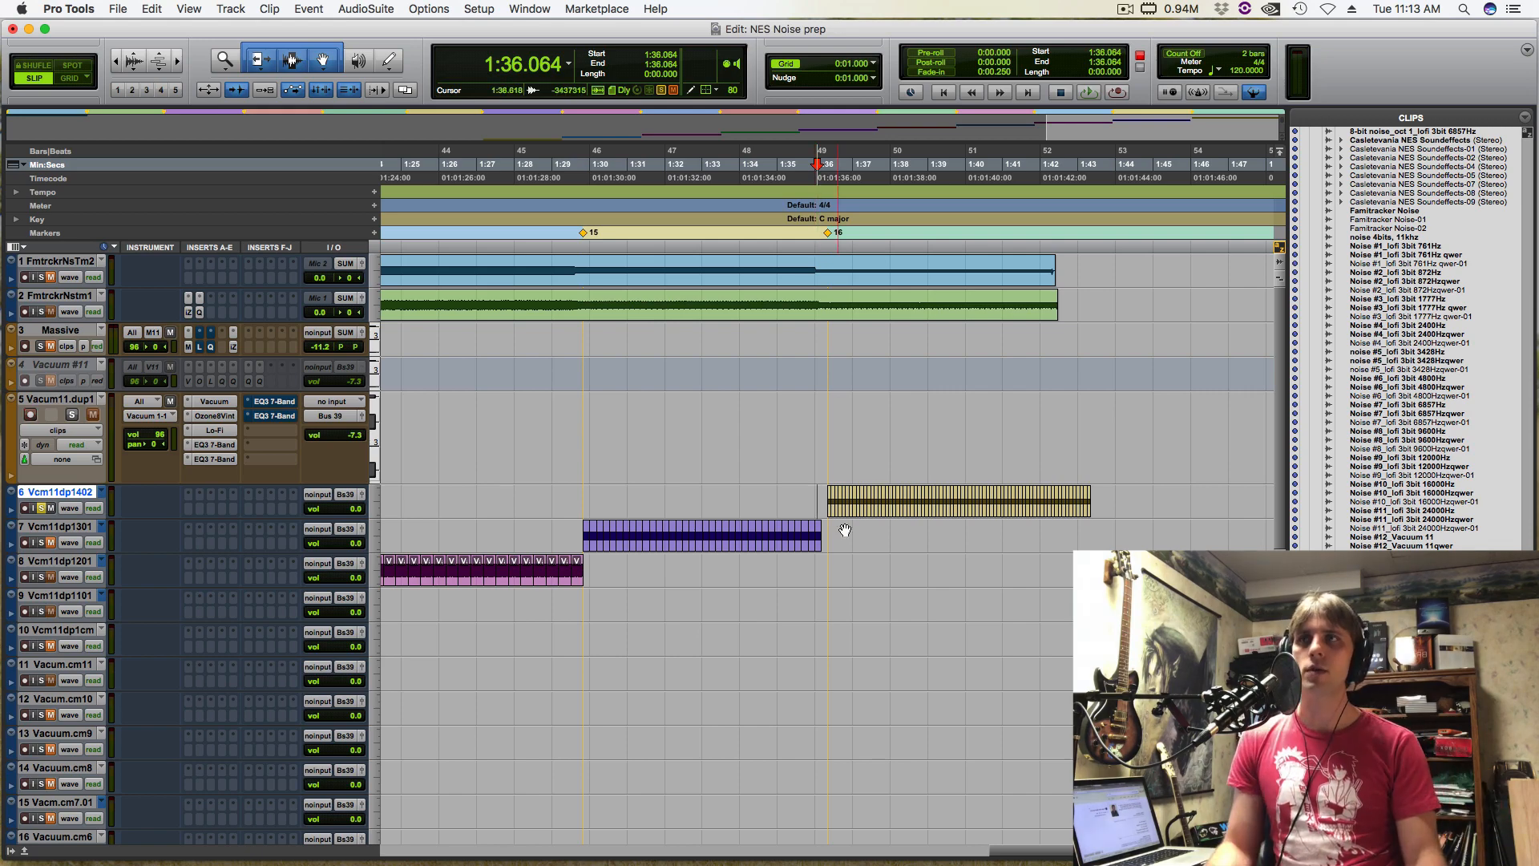
pyautogui.press('r')
pyautogui.press('r')
pyautogui.press('r')
pyautogui.scroll(-5, 553, 529)
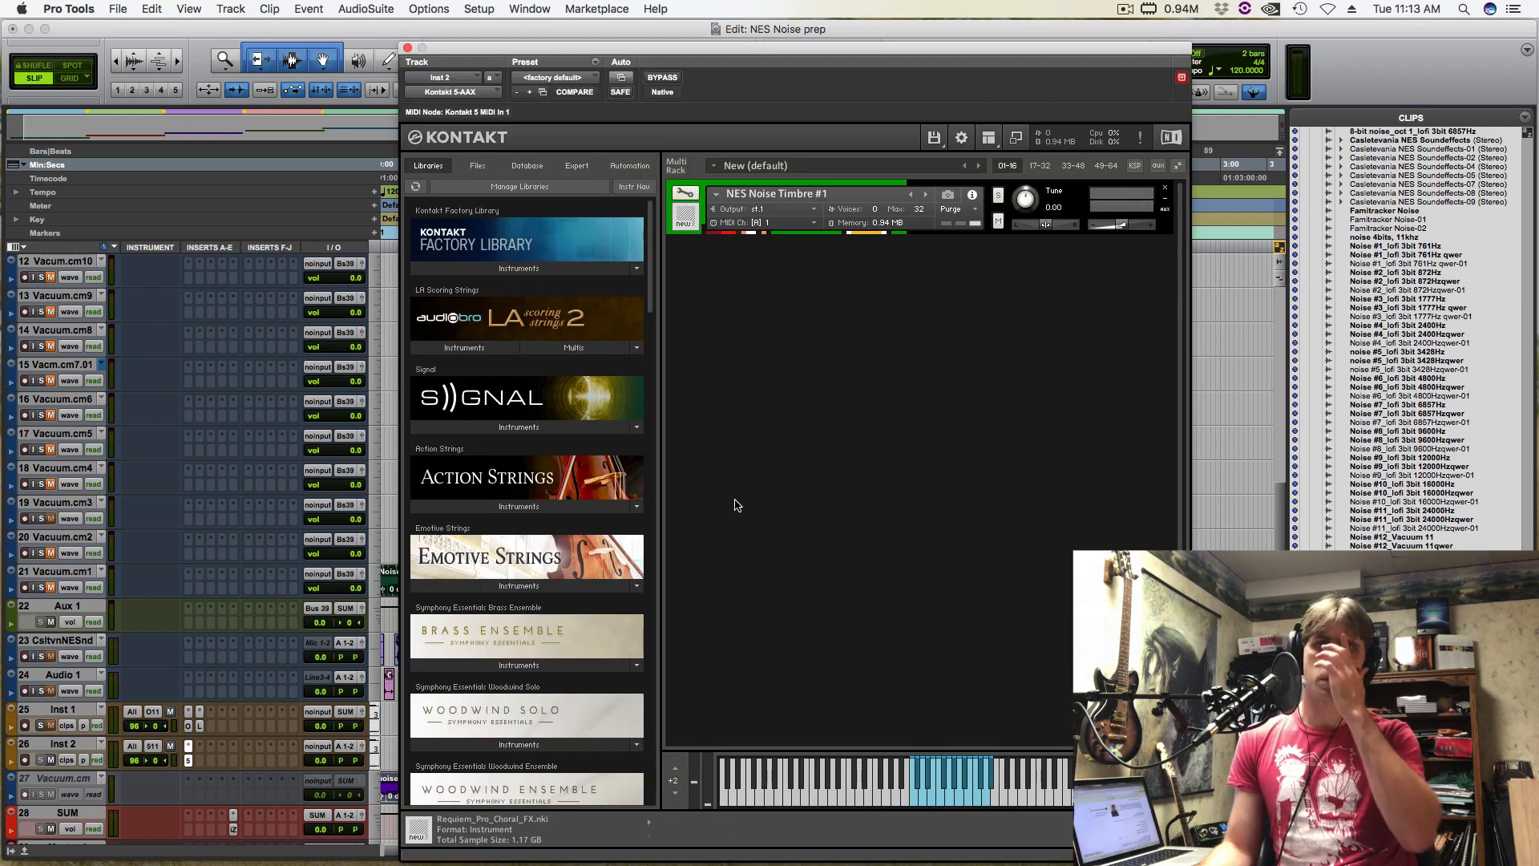
pyautogui.click(407, 48)
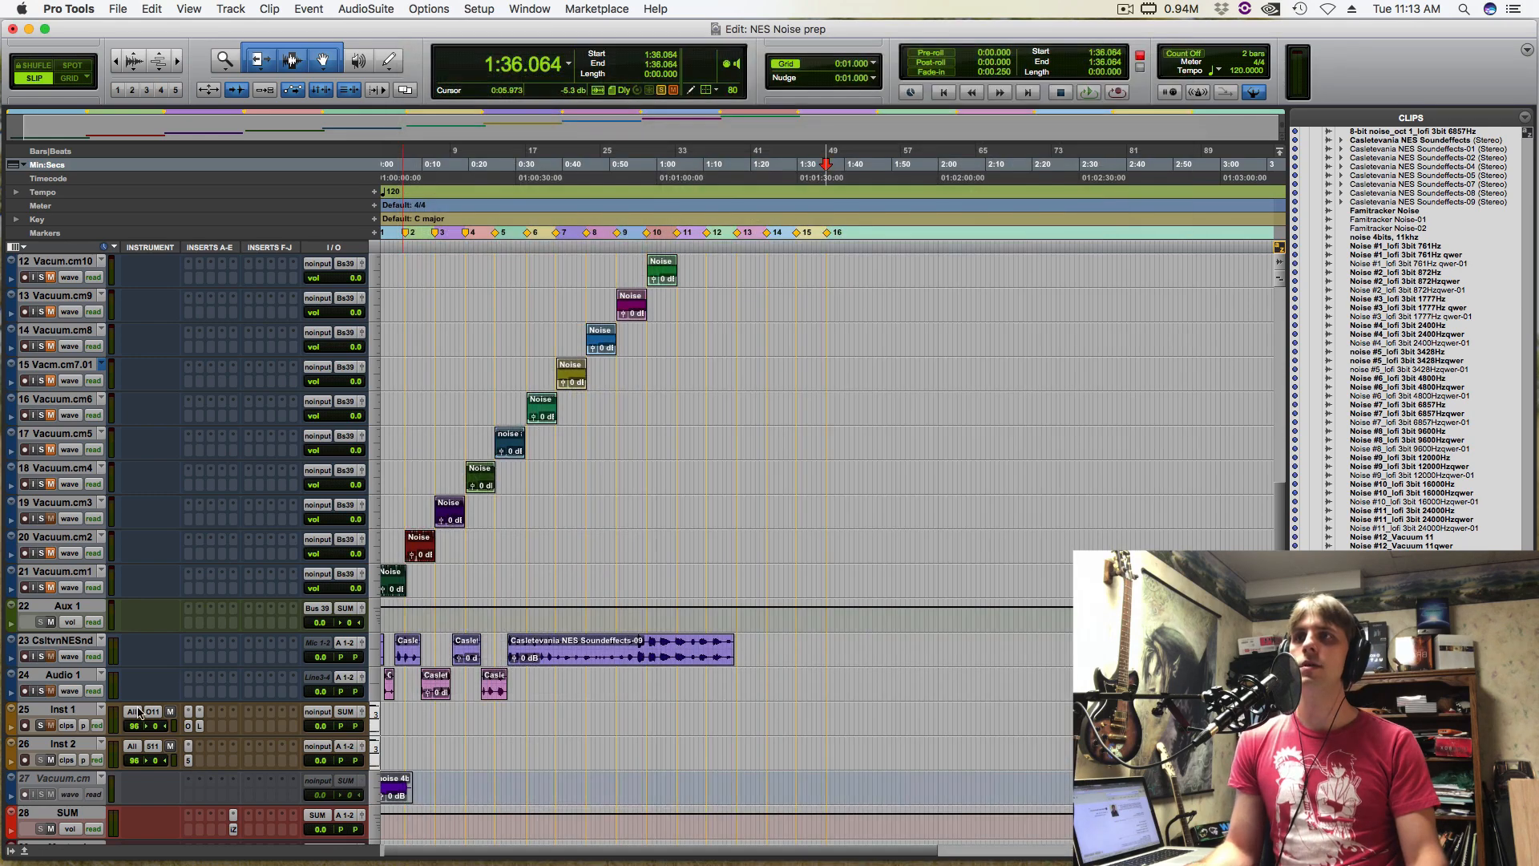
# Create one new stereo instrument track in ticks directly below Inst 2
pyautogui.click(71, 745)
pyautogui.press('super+shift+n')
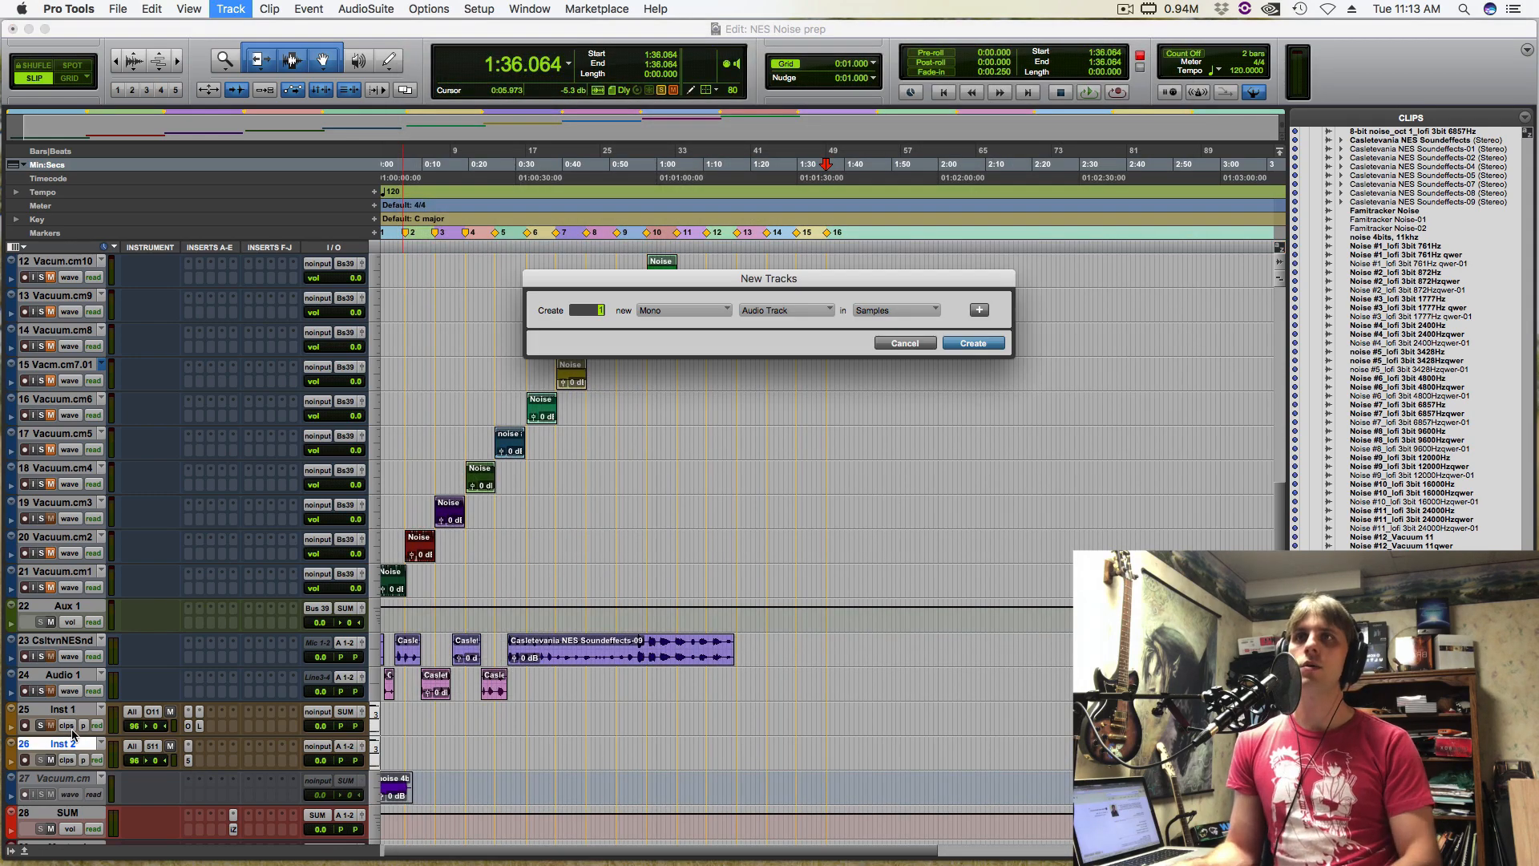
pyautogui.press('super+Down')
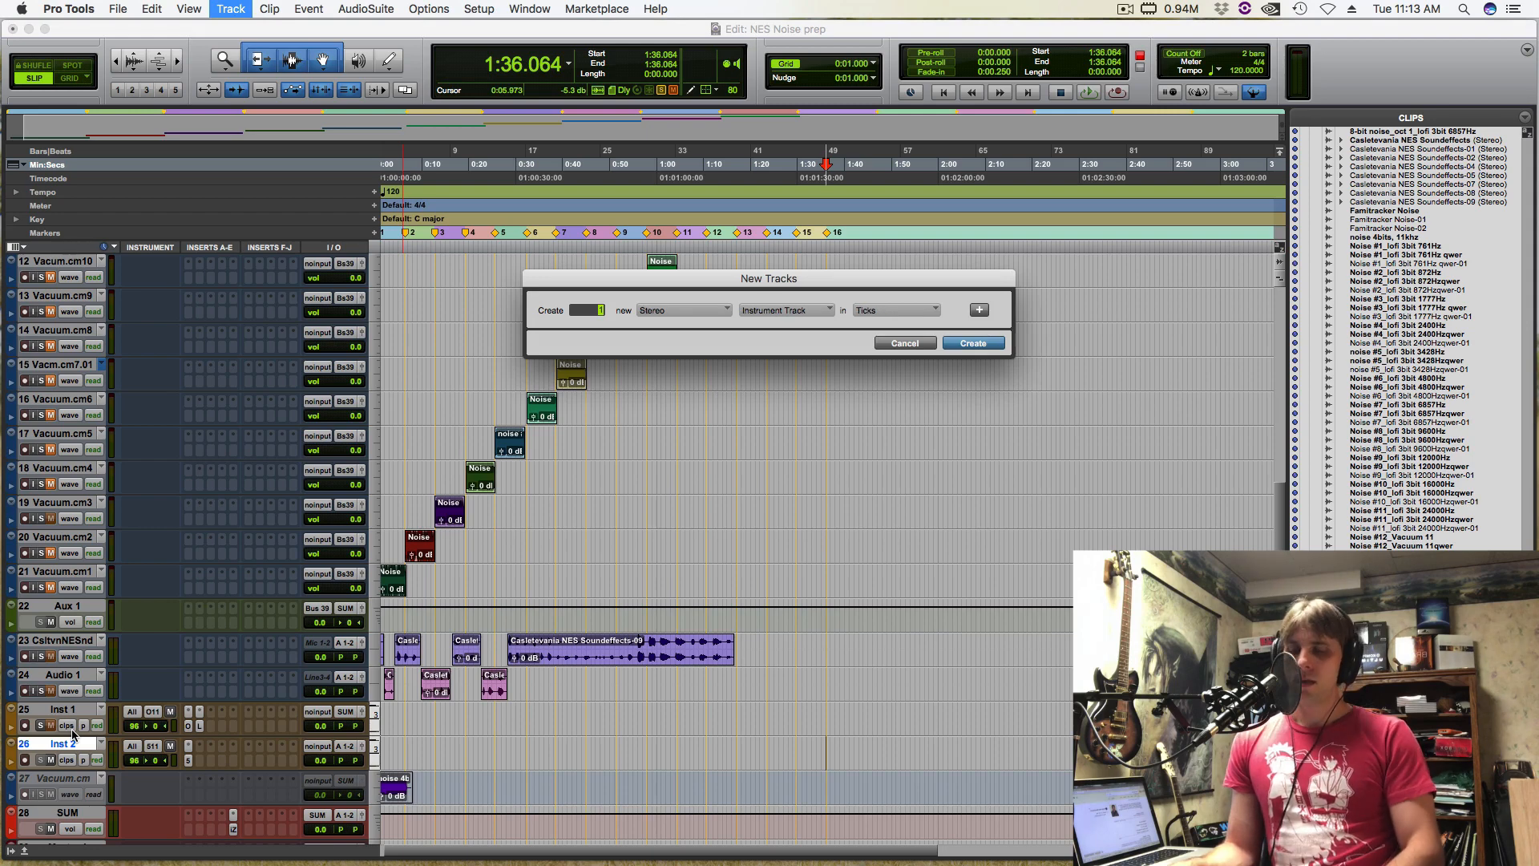
pyautogui.press('Return')
# Insert the stereo multichannel Kontakt 5-AAX plug-in on the Inst 3 track
pyautogui.click(255, 826)
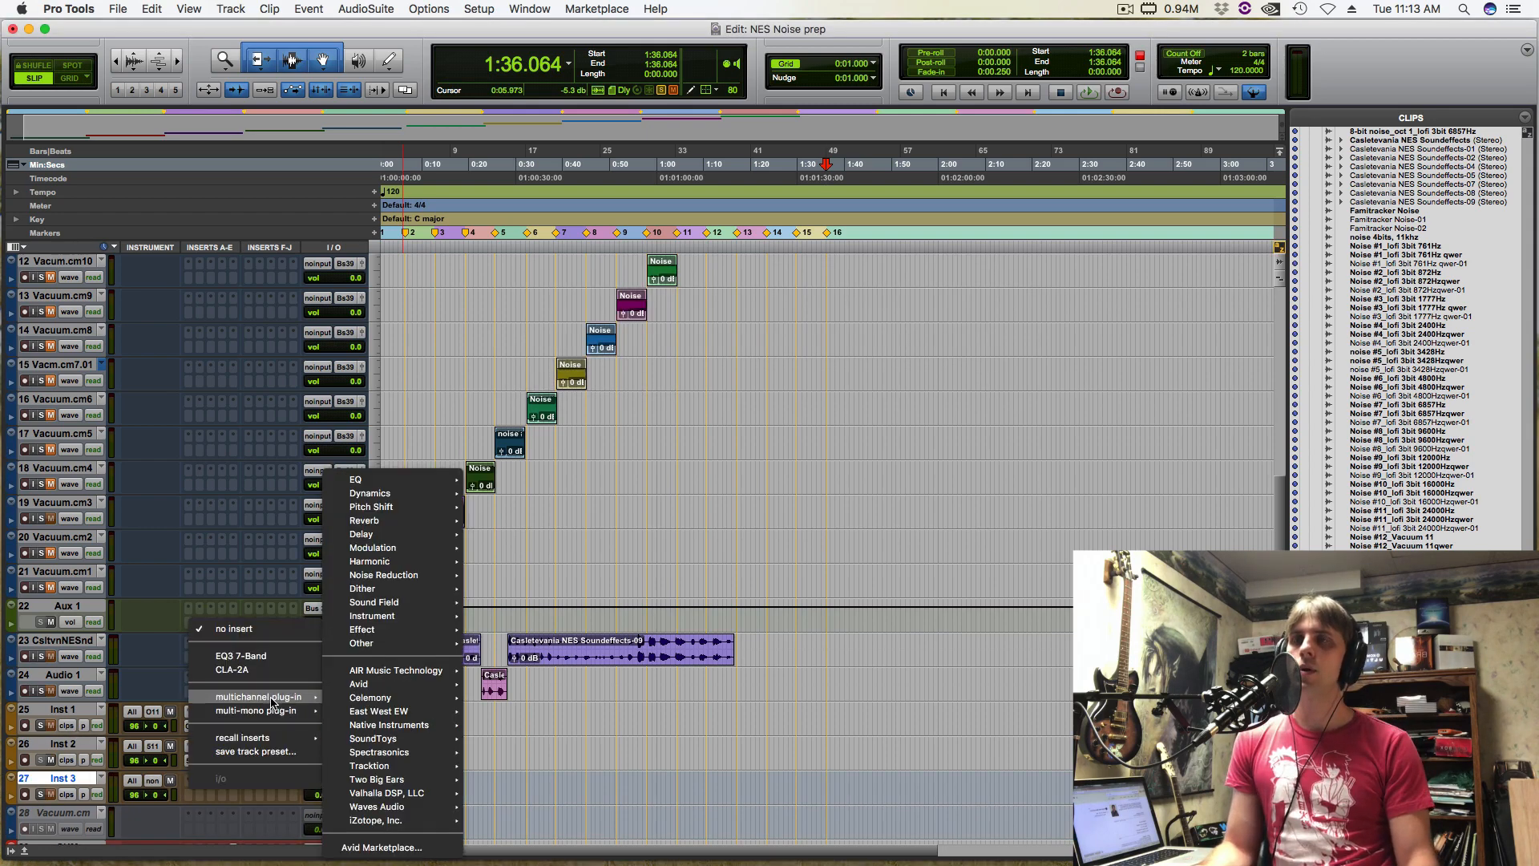
pyautogui.moveTo(307, 694)
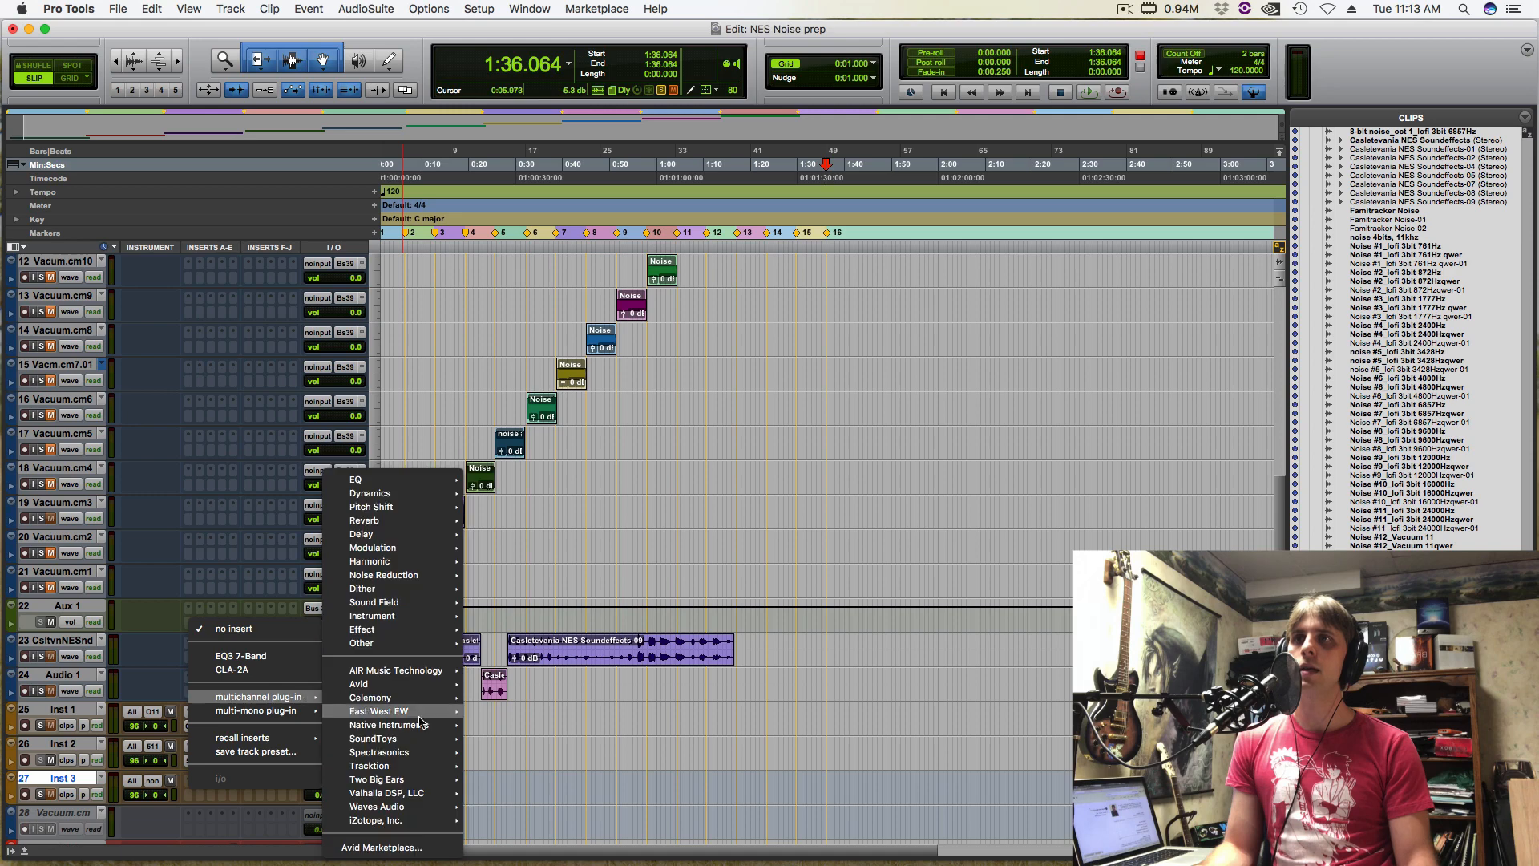
pyautogui.moveTo(421, 724)
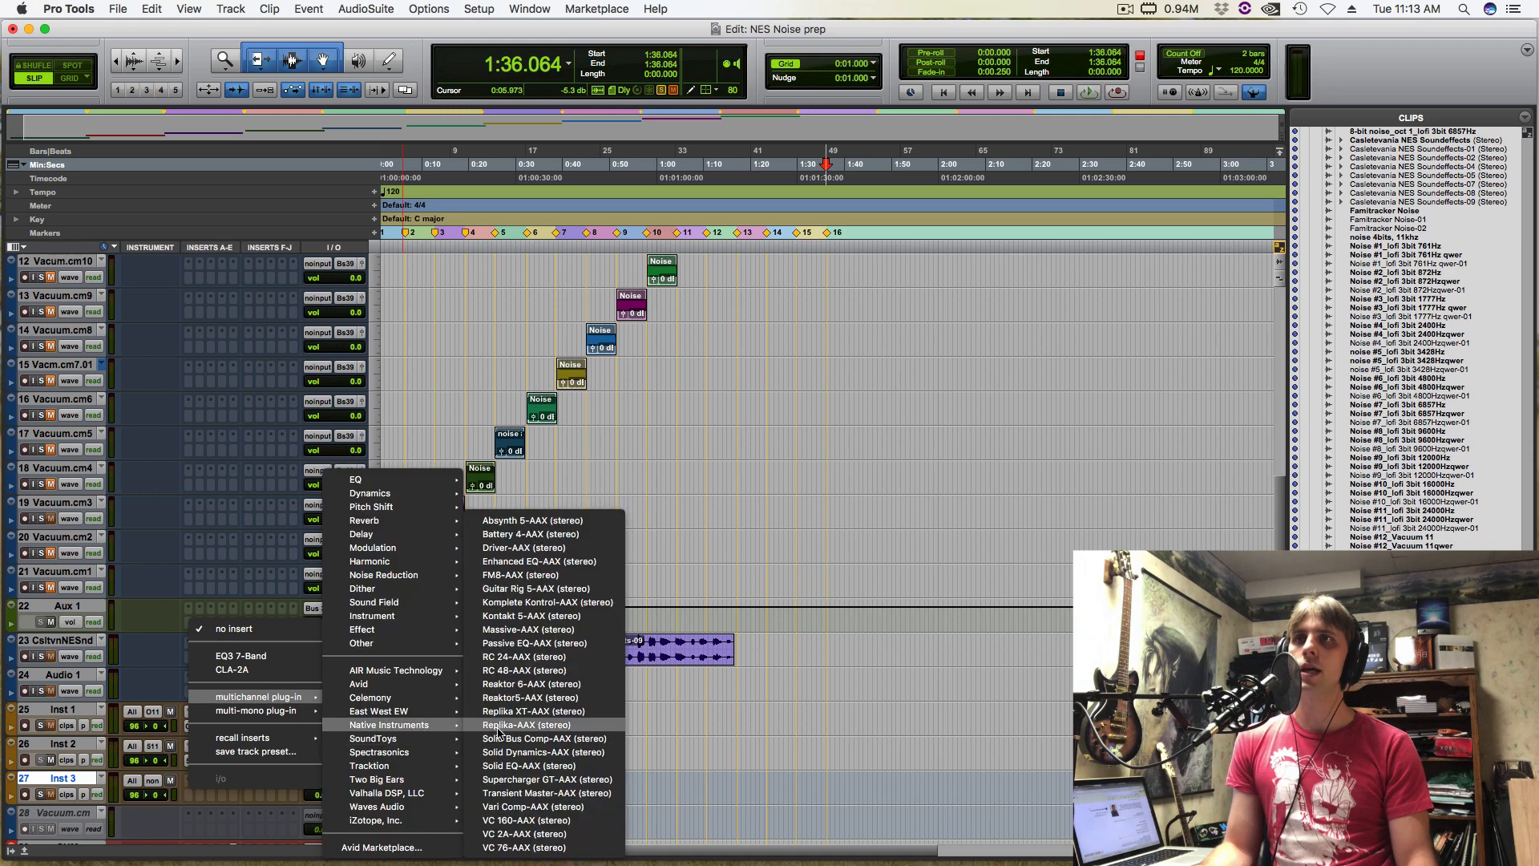
pyautogui.click(533, 616)
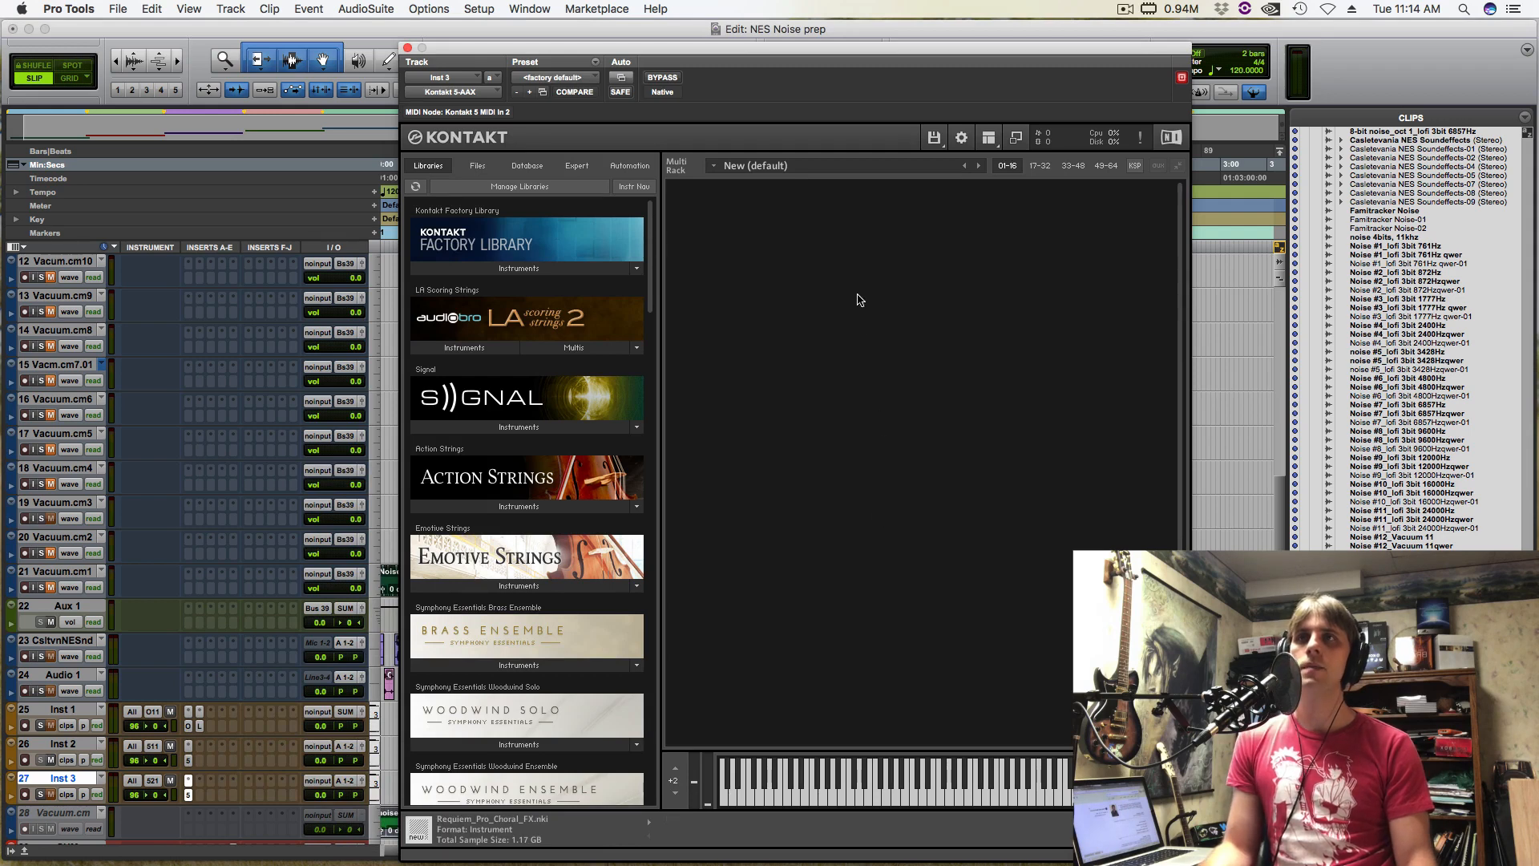
# Add a new empty instrument to the Kontakt rack and open its Mapping Editor for editing
pyautogui.doubleClick(876, 519)
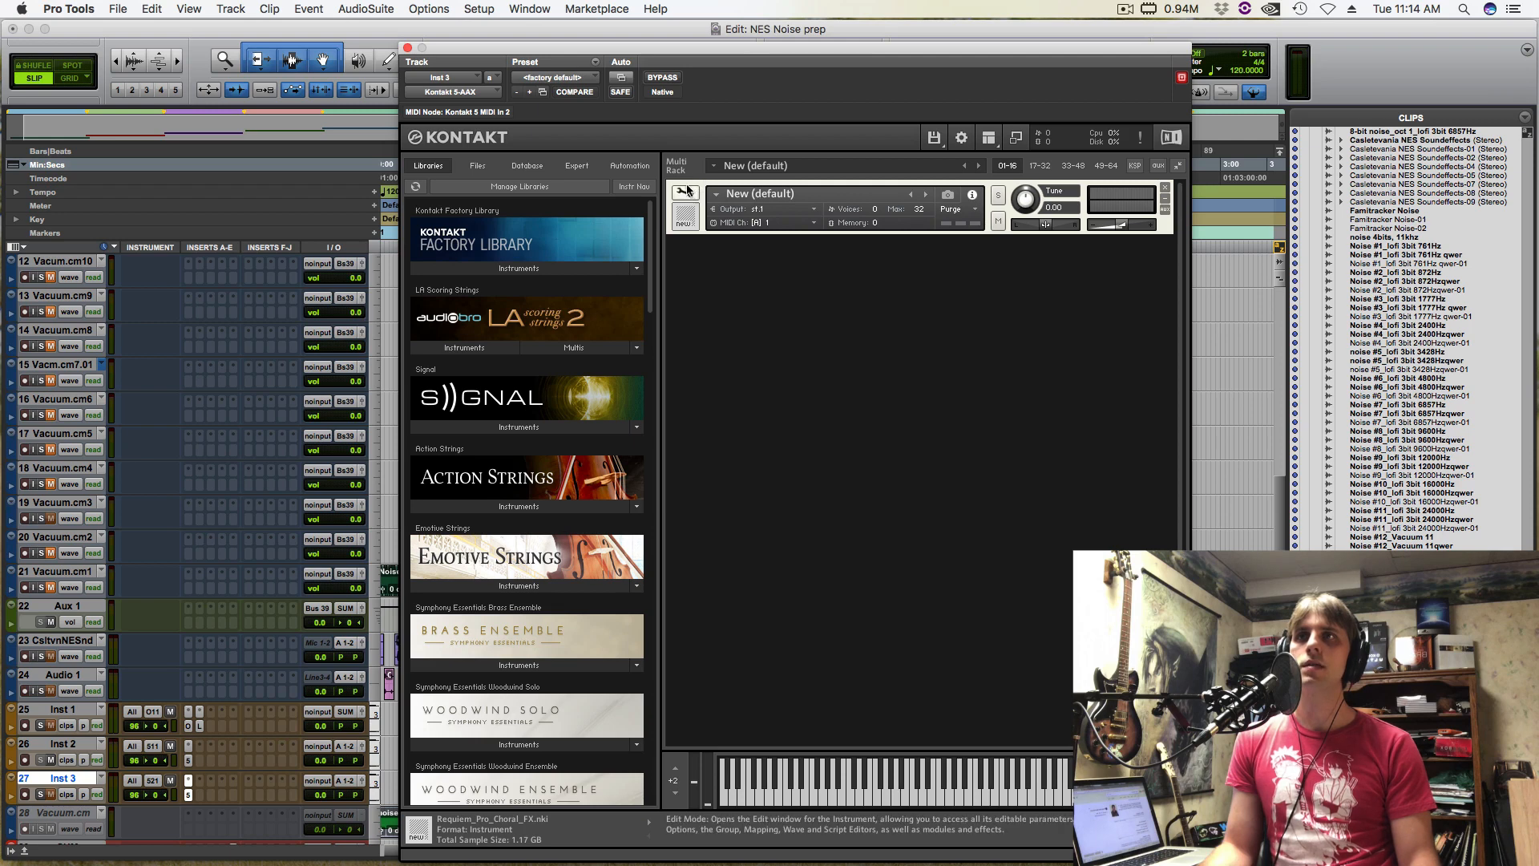
pyautogui.click(685, 192)
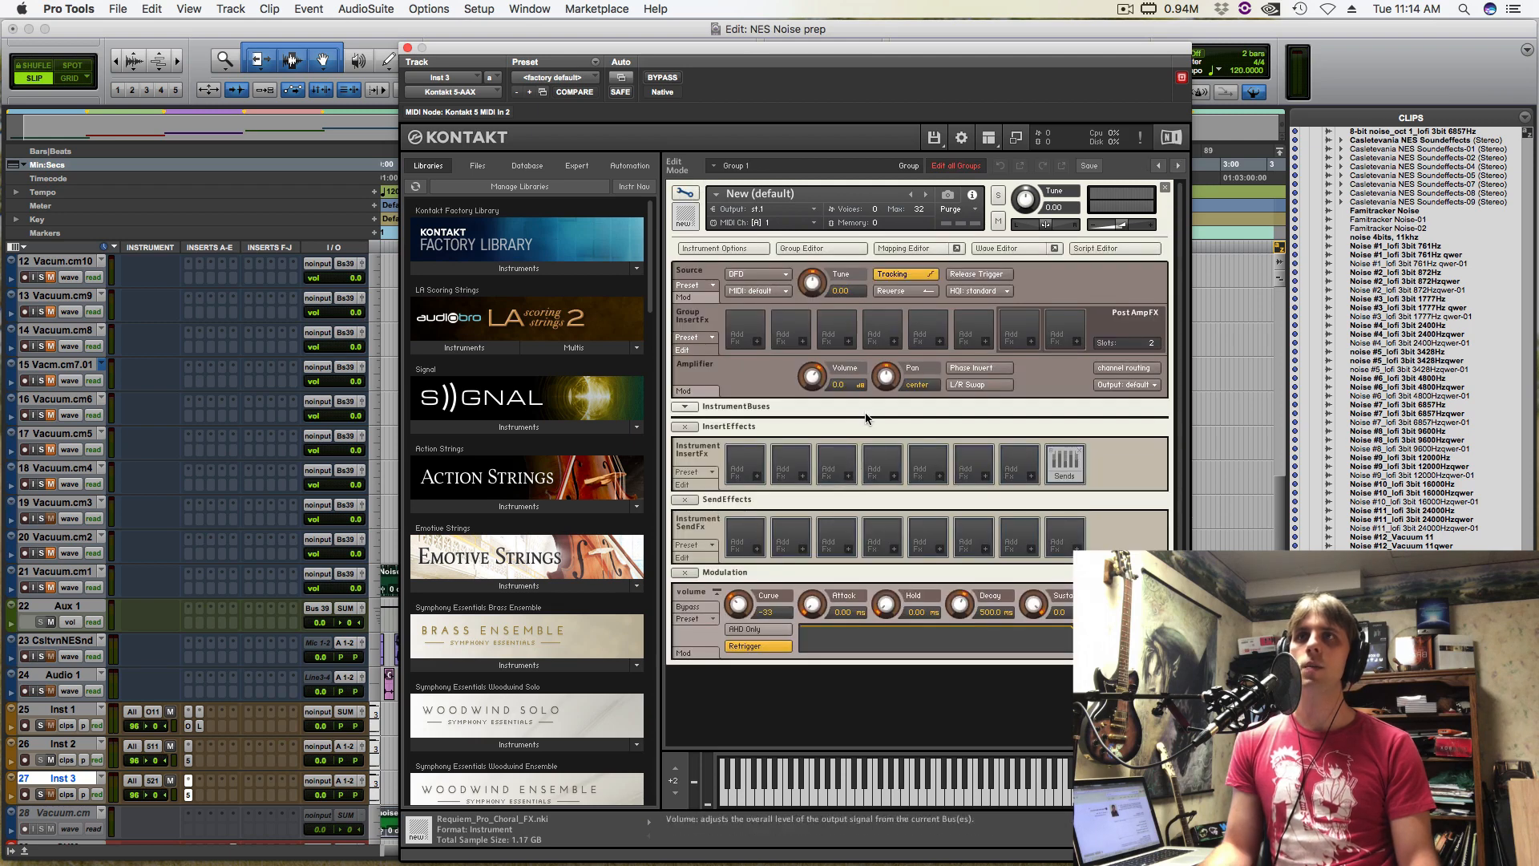
pyautogui.click(903, 248)
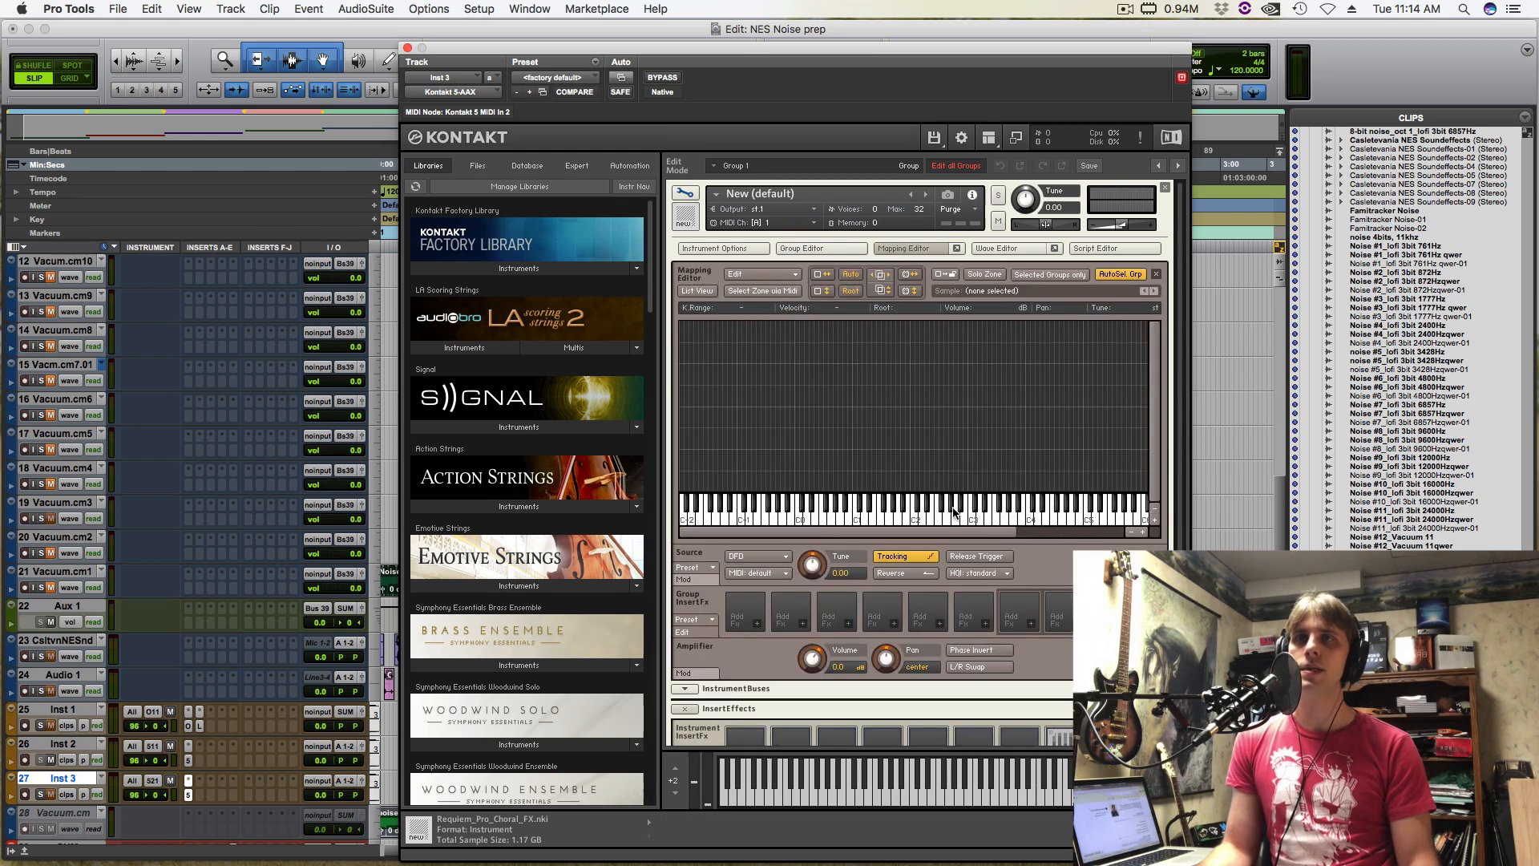
# Switch to Finder and map the Noise #1 761Hz WAV from the Noise timbre #1 folder onto Kontakt's keys from C3 to F3
pyautogui.press('super+Tab')
pyautogui.press('super+Tab')
pyautogui.press('super+Tab')
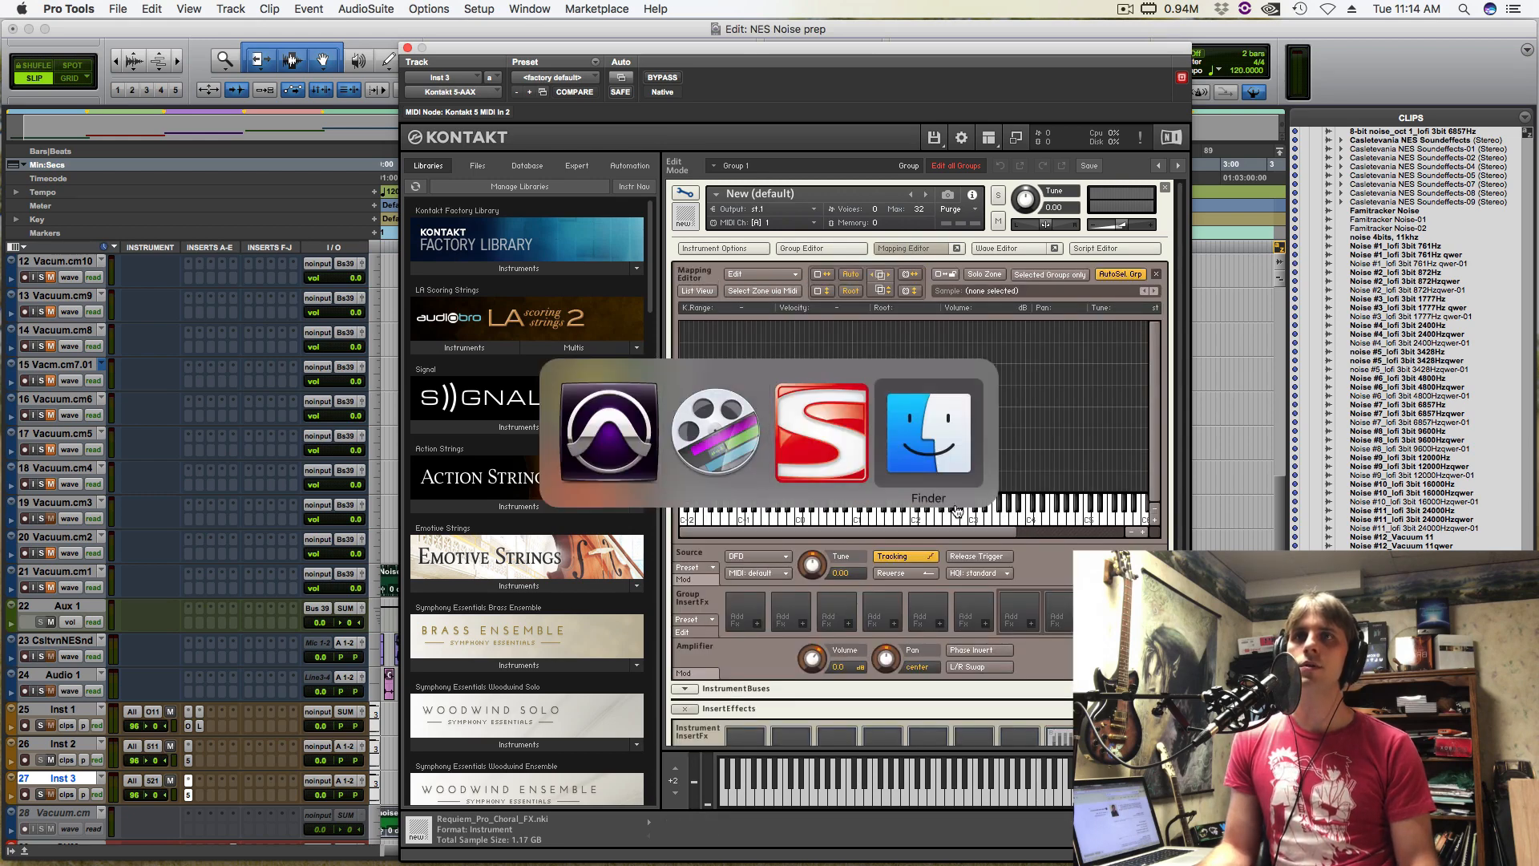
pyautogui.press('super+Tab')
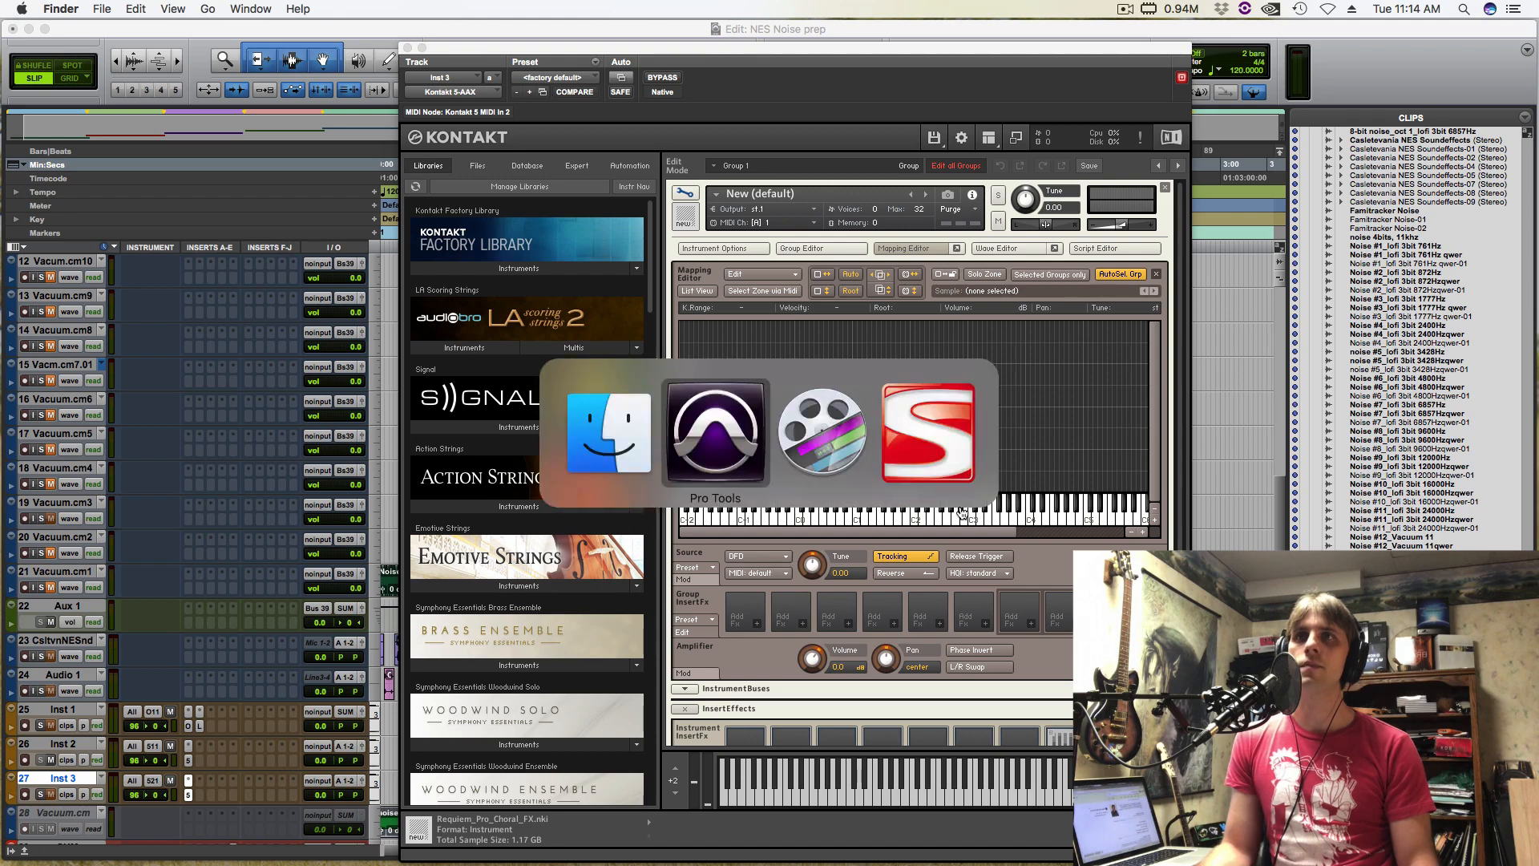
pyautogui.press('super+Tab')
pyautogui.press('super+Tab')
pyautogui.press('super+Tab')
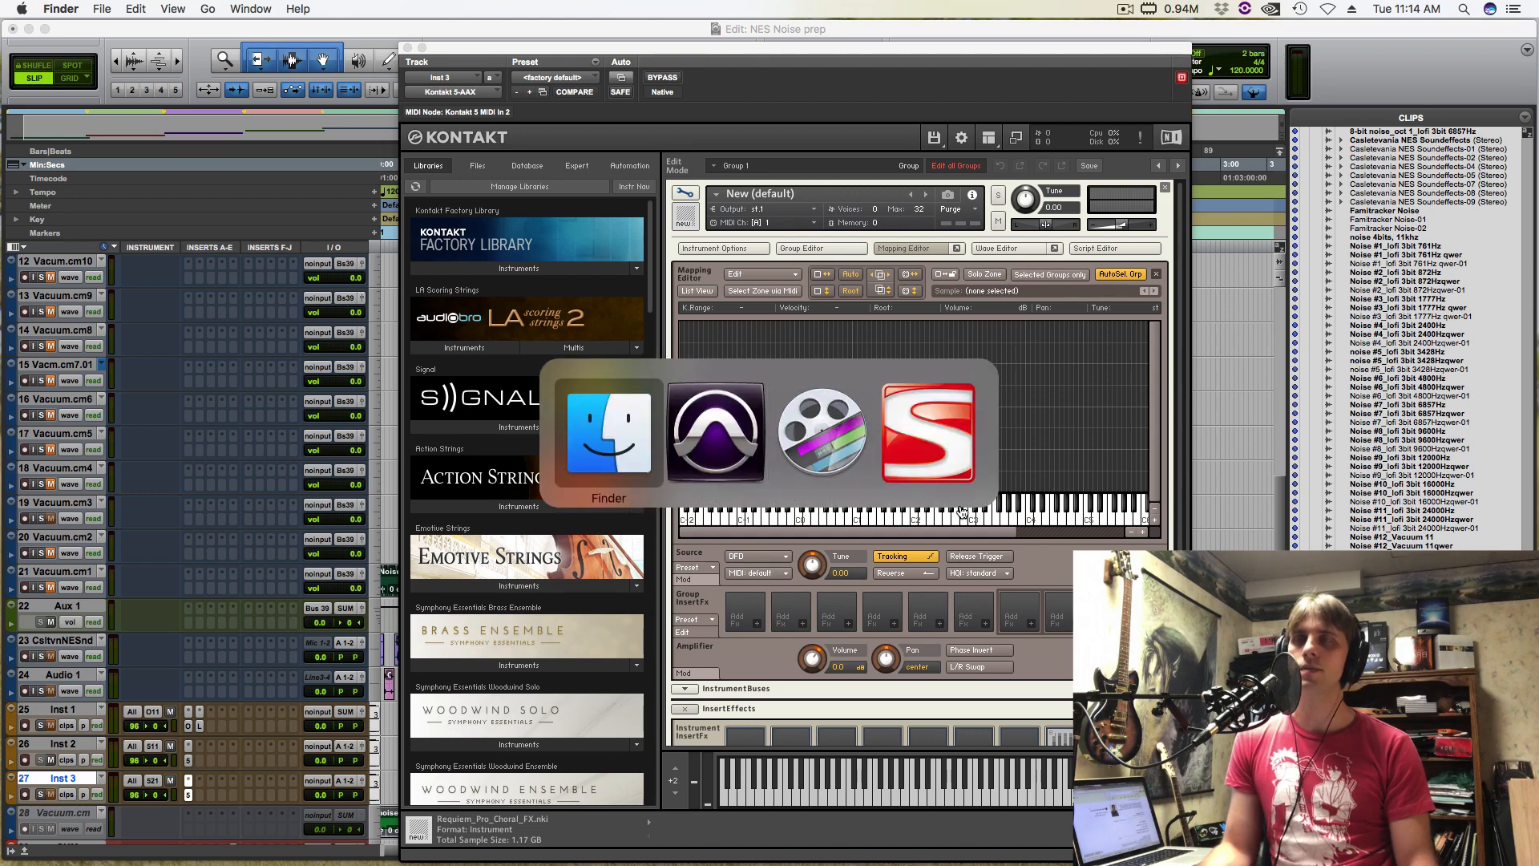
pyautogui.press('super')
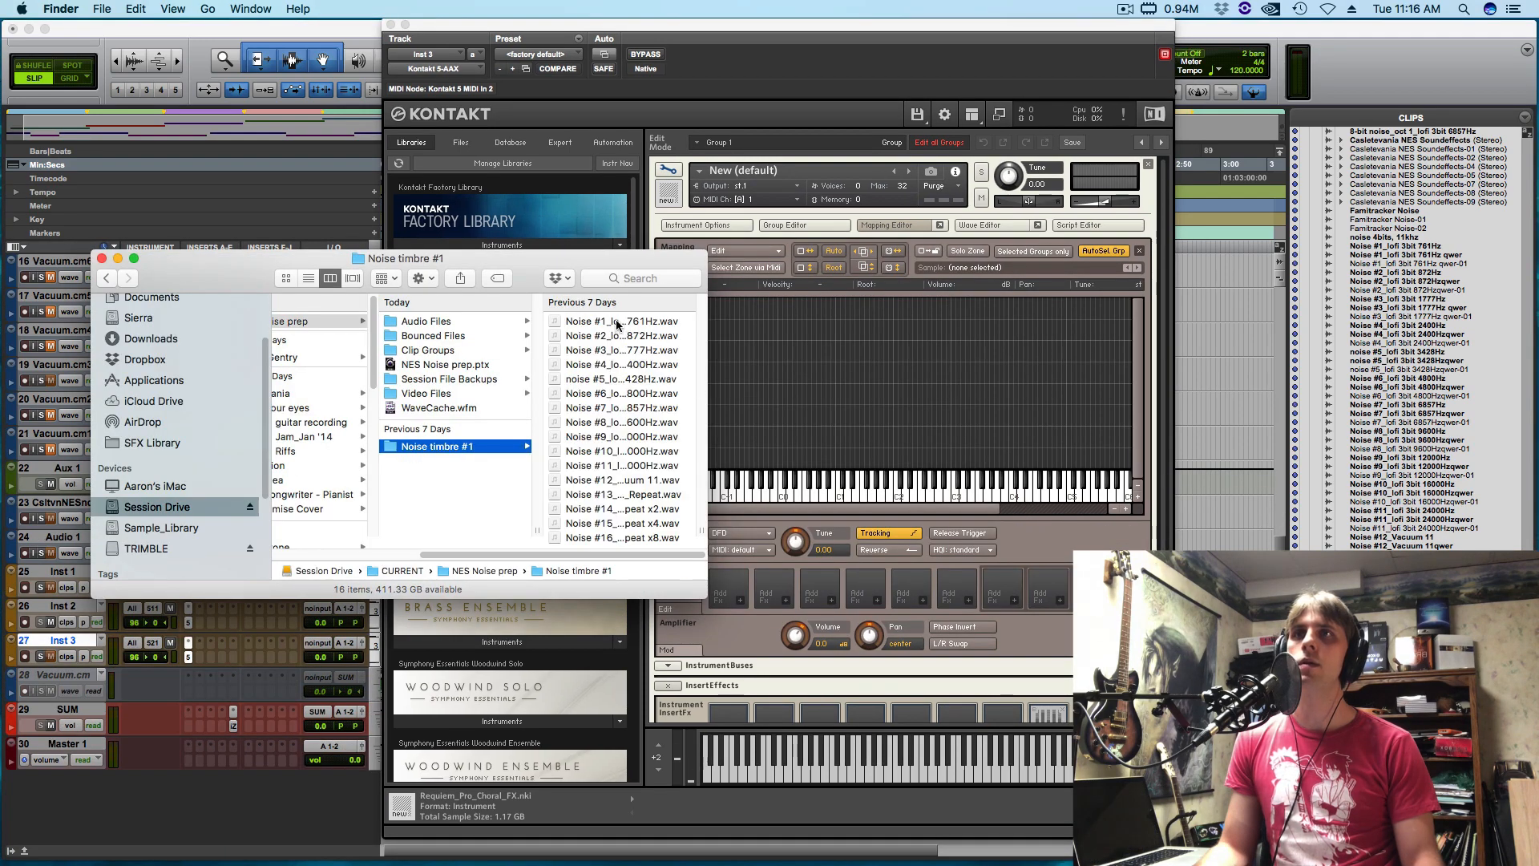
pyautogui.moveTo(613, 321); pyautogui.dragTo(952, 392)
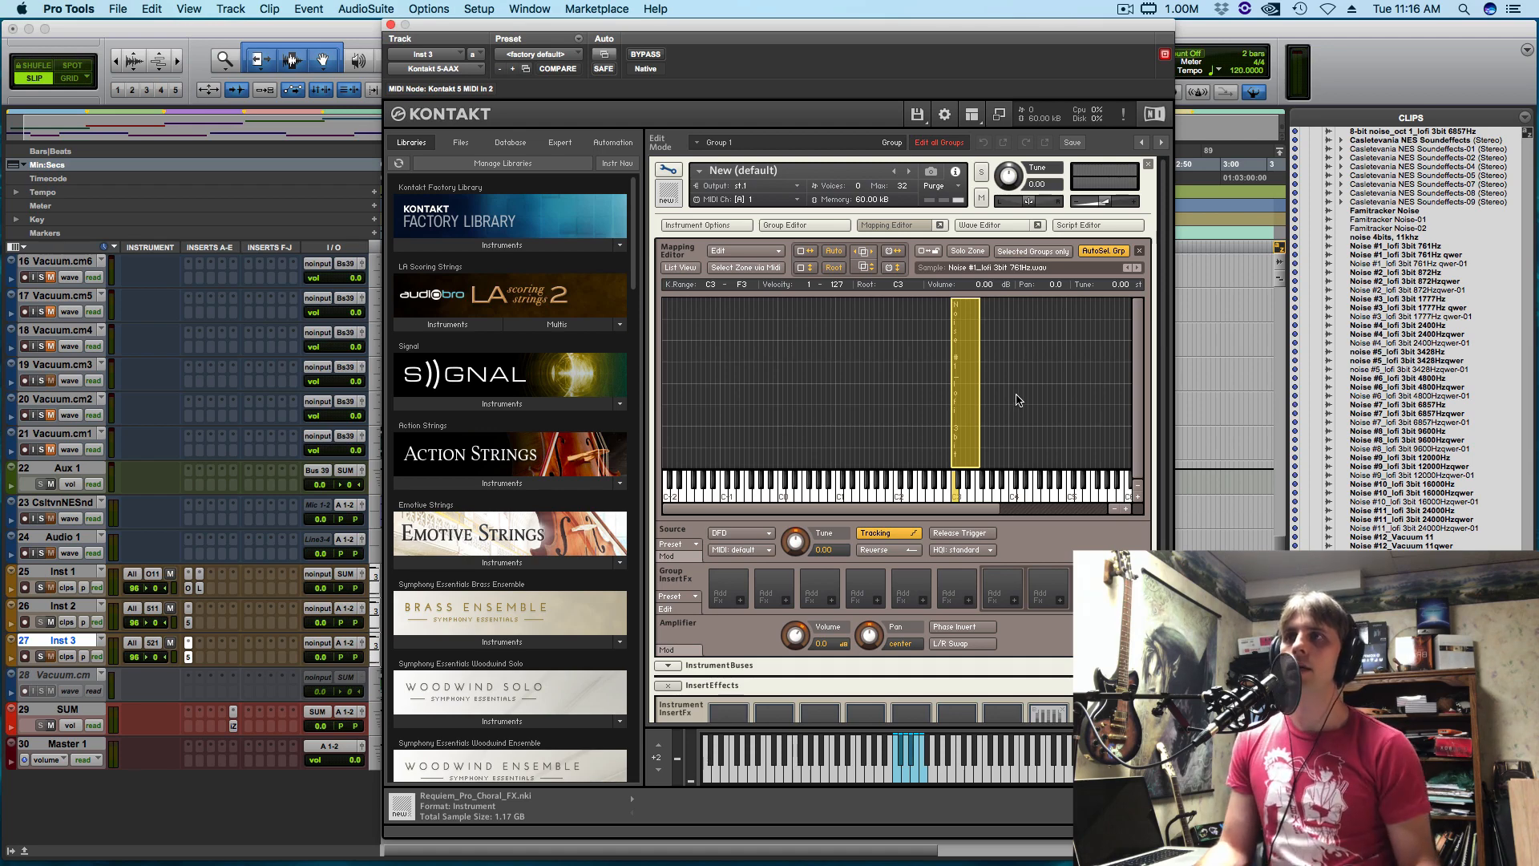
# Record-enable and solo the Inst 3 track
pyautogui.click(380, 529)
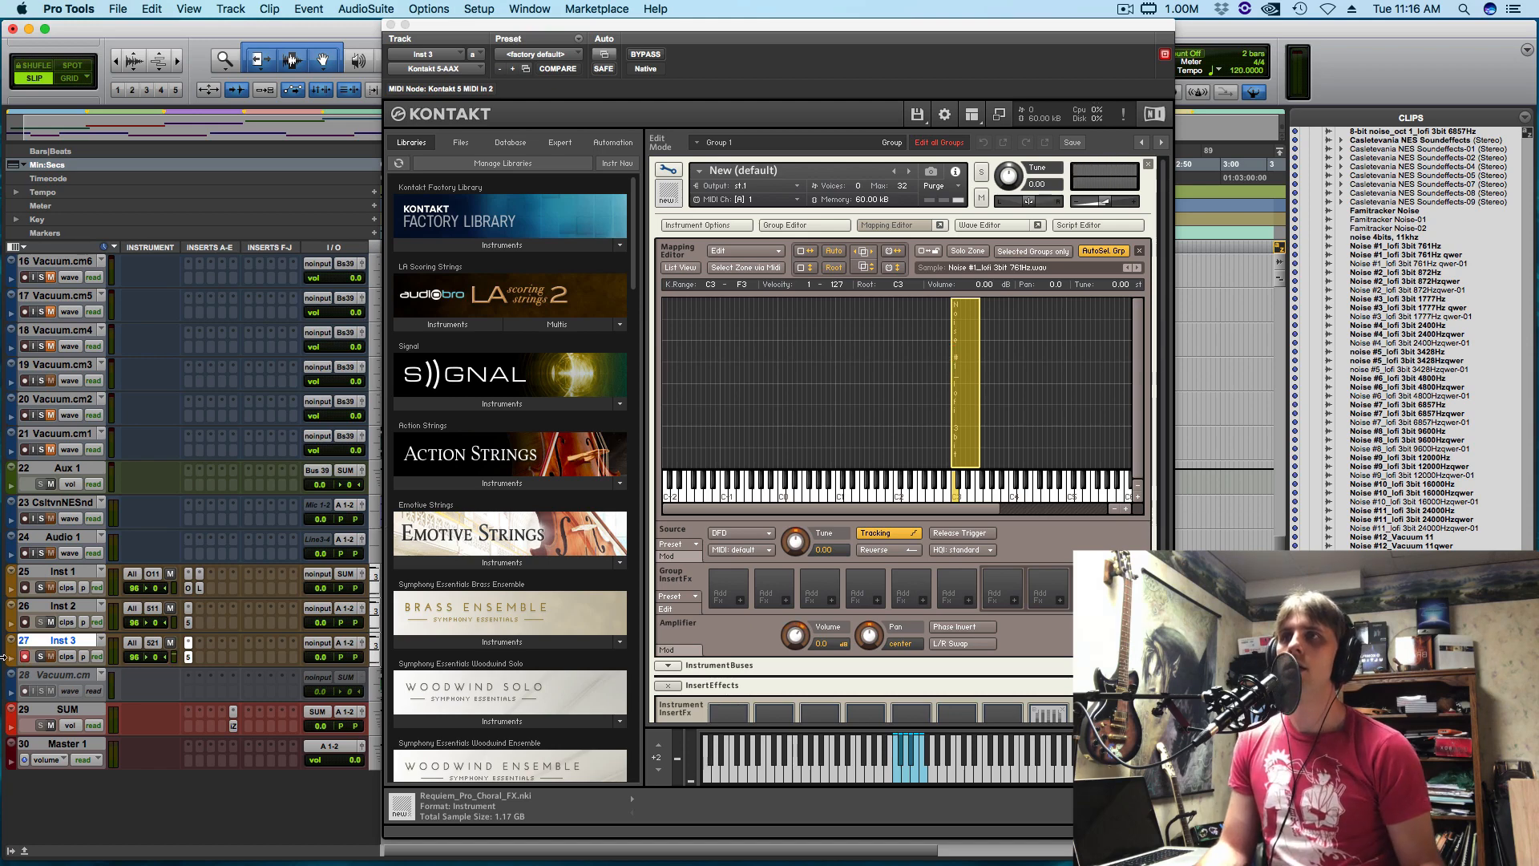
pyautogui.click(42, 656)
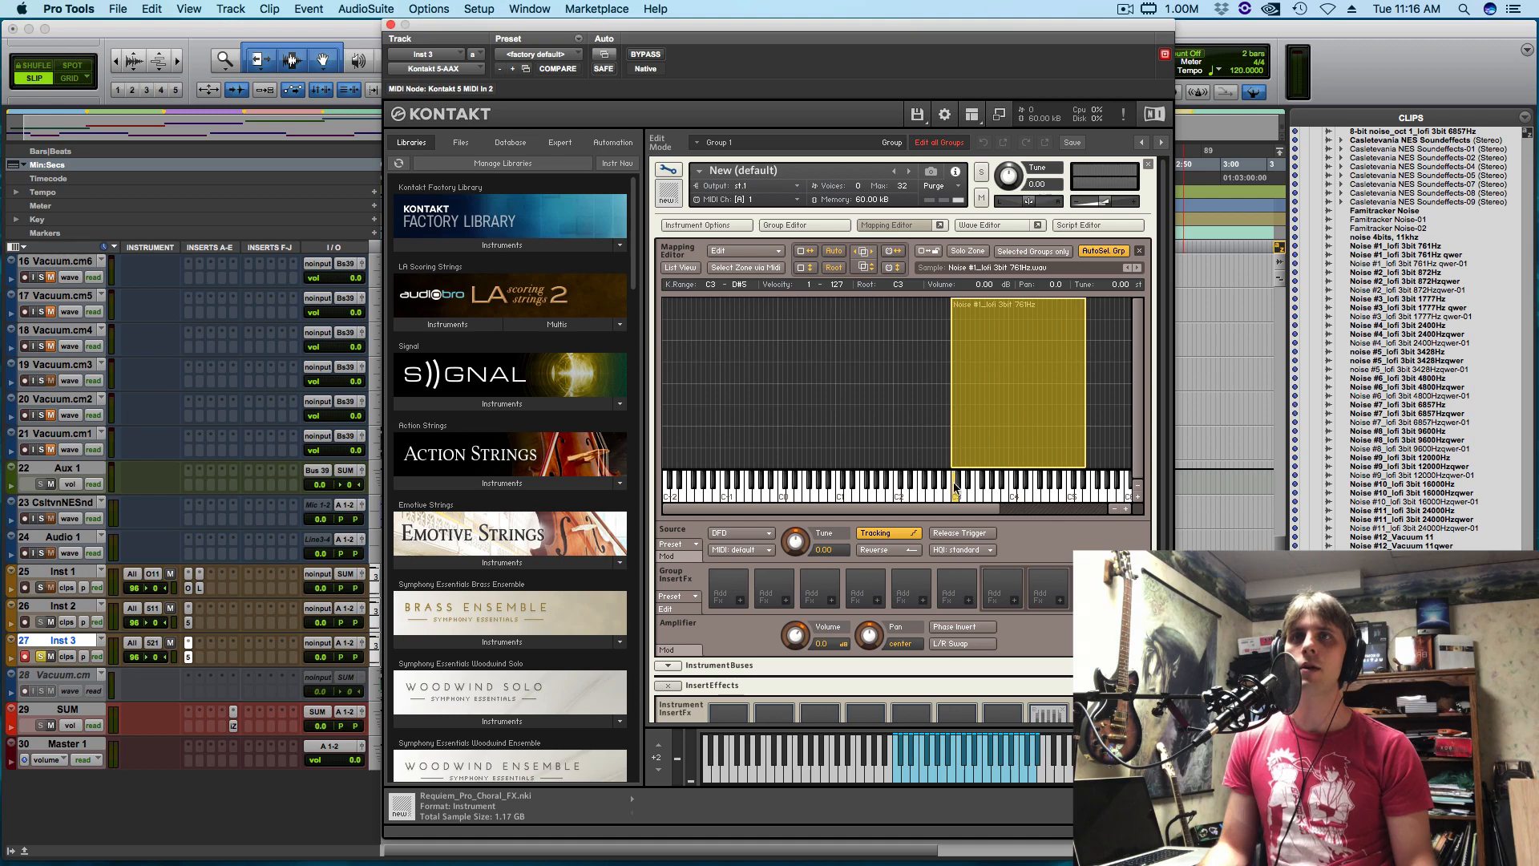
# Narrow the key range of the Noise #1 761Hz zone in the Mapping Editor to the single key C3
pyautogui.click(1125, 509)
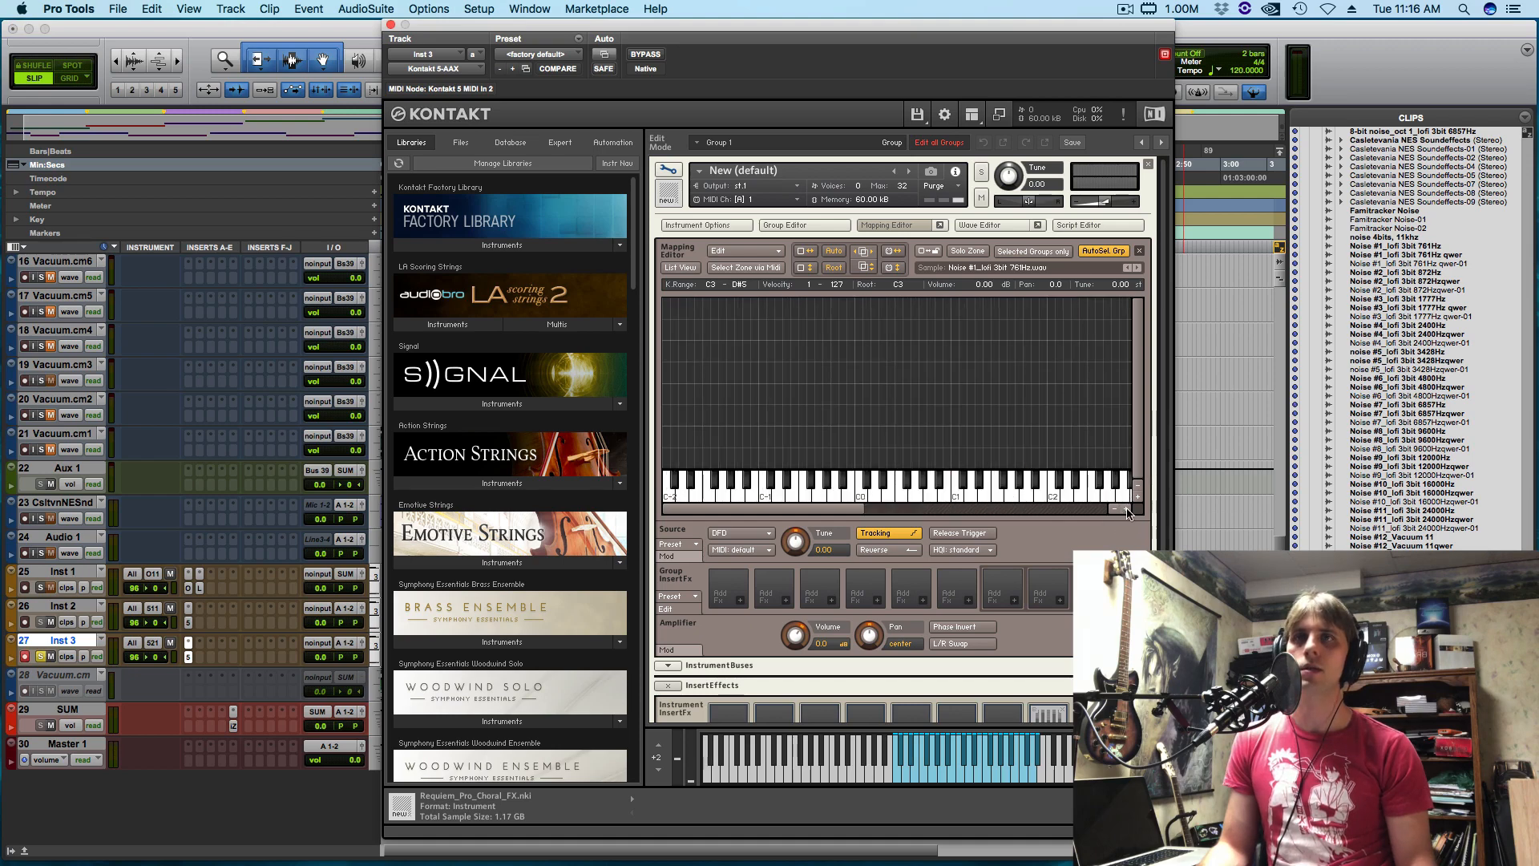
pyautogui.moveTo(827, 511); pyautogui.dragTo(957, 510)
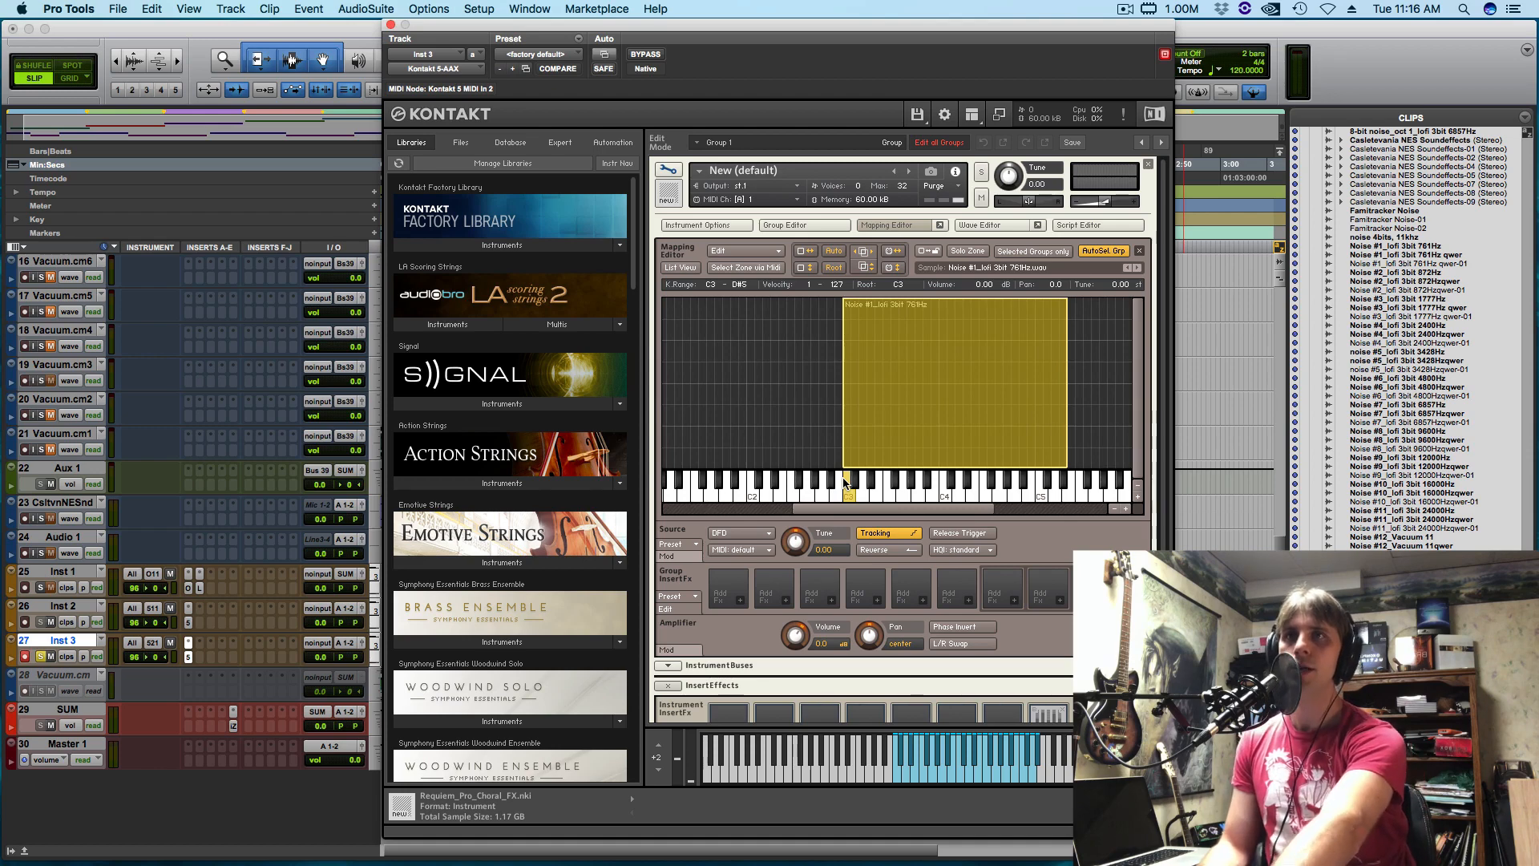
pyautogui.click(844, 480)
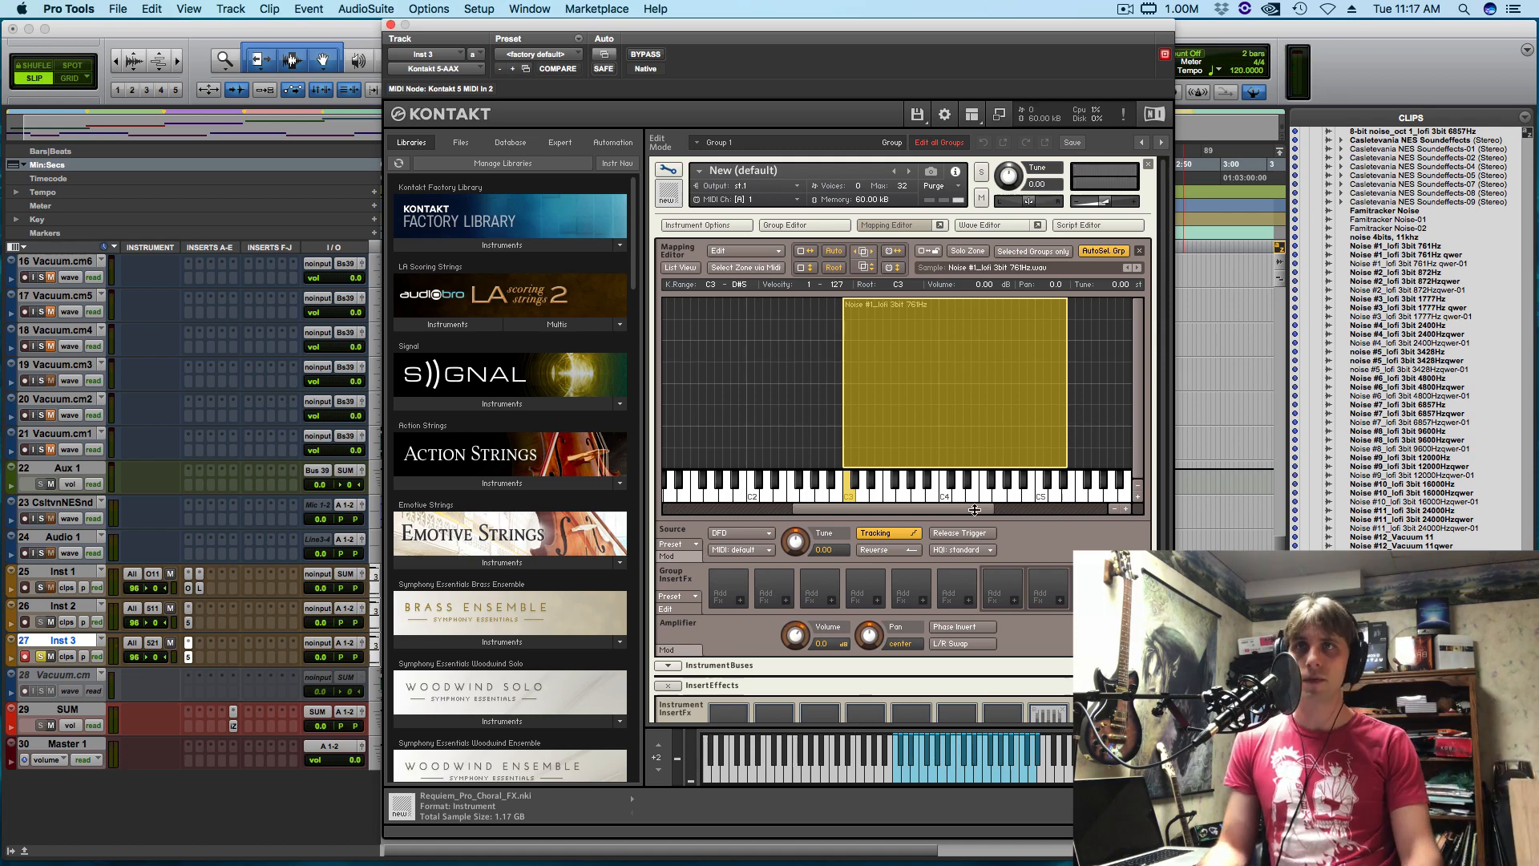
pyautogui.moveTo(975, 510); pyautogui.dragTo(974, 508)
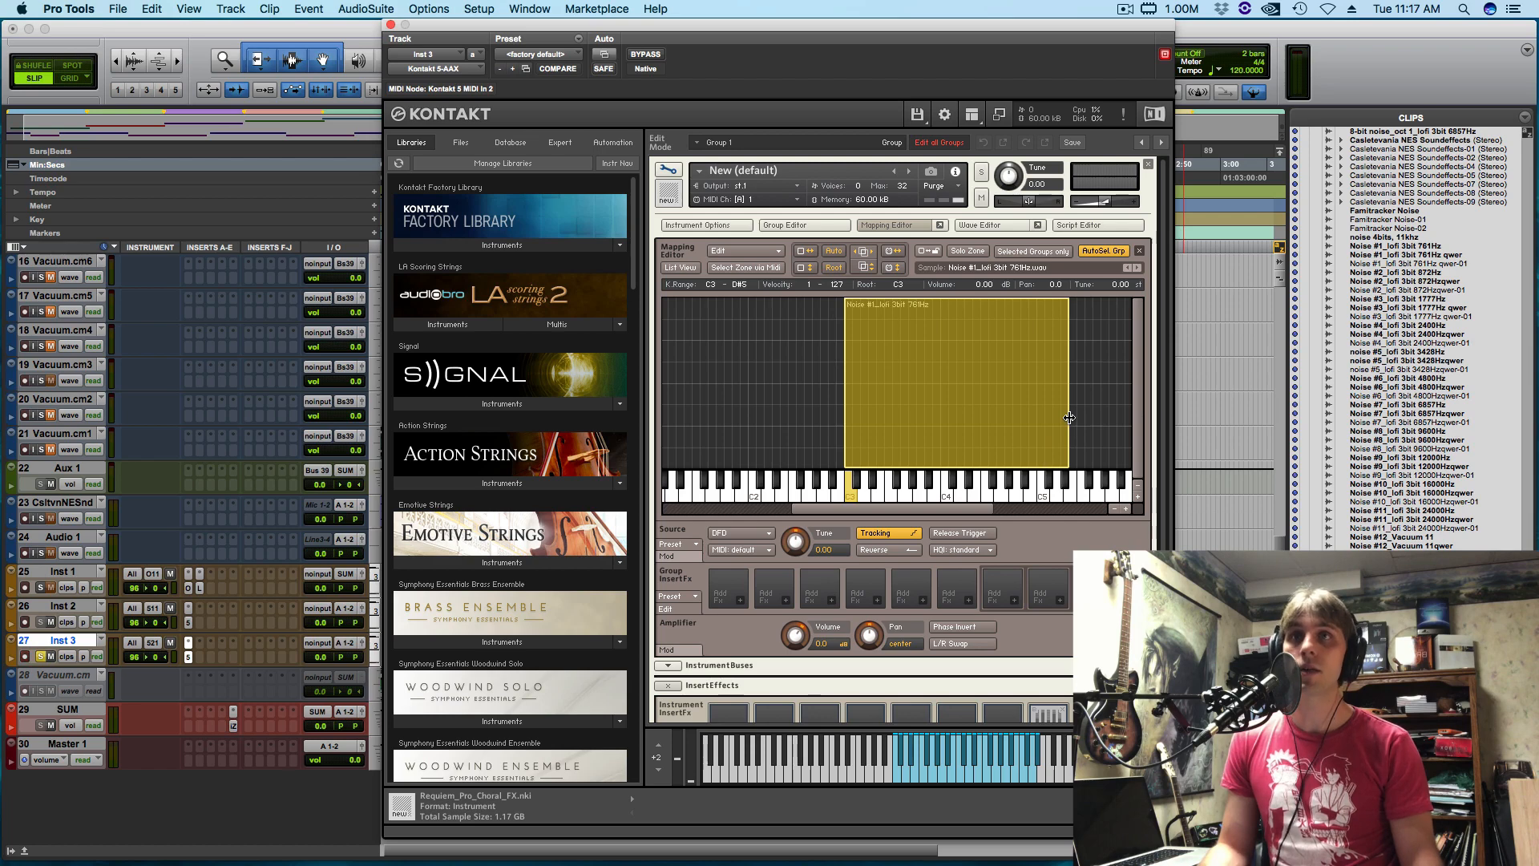
pyautogui.moveTo(1069, 417); pyautogui.dragTo(1045, 431)
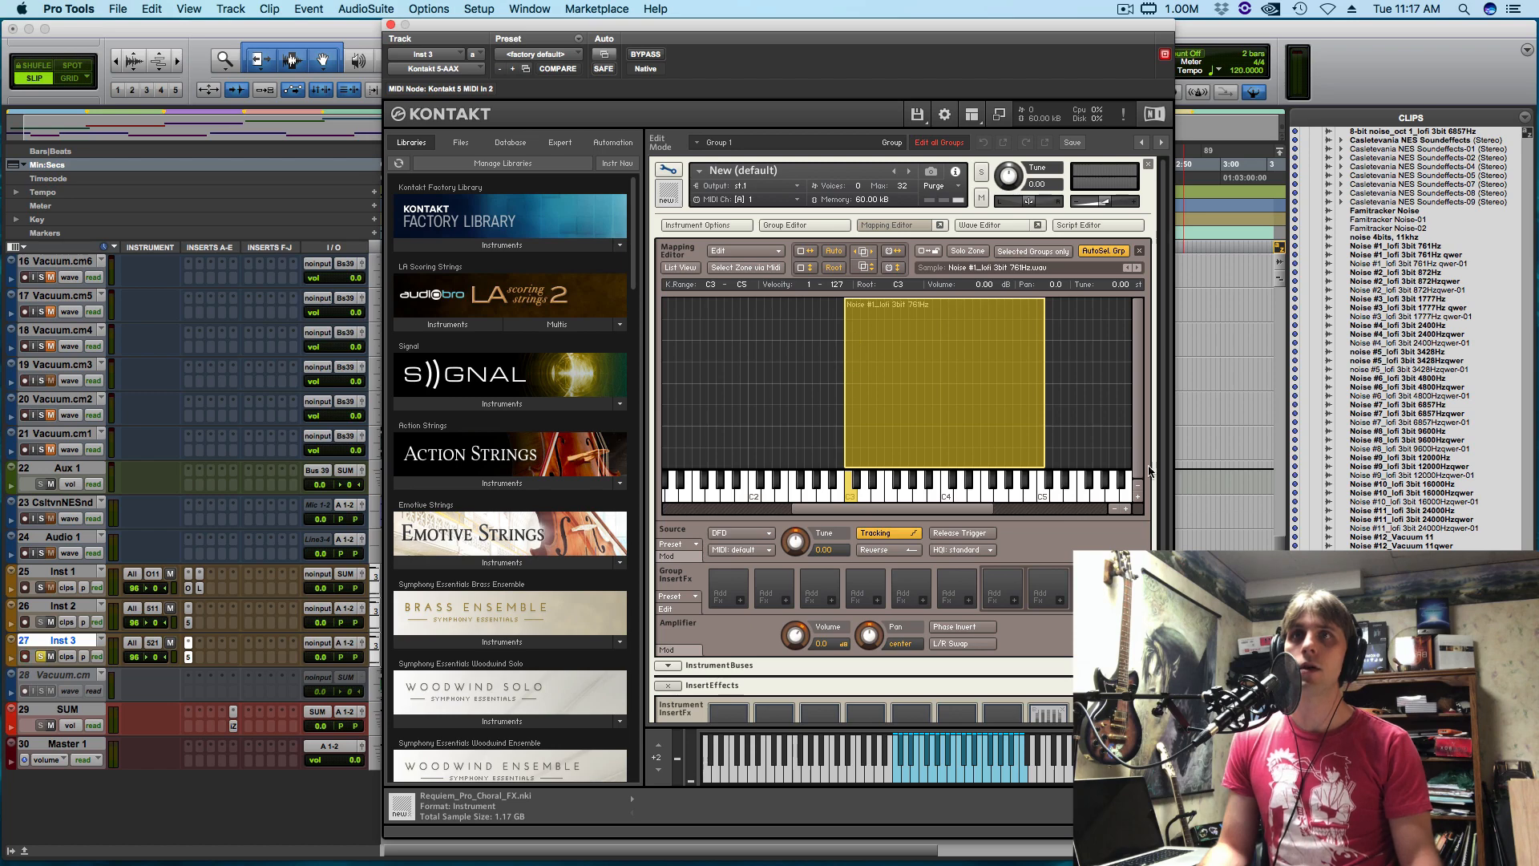
pyautogui.moveTo(1044, 417); pyautogui.dragTo(851, 445)
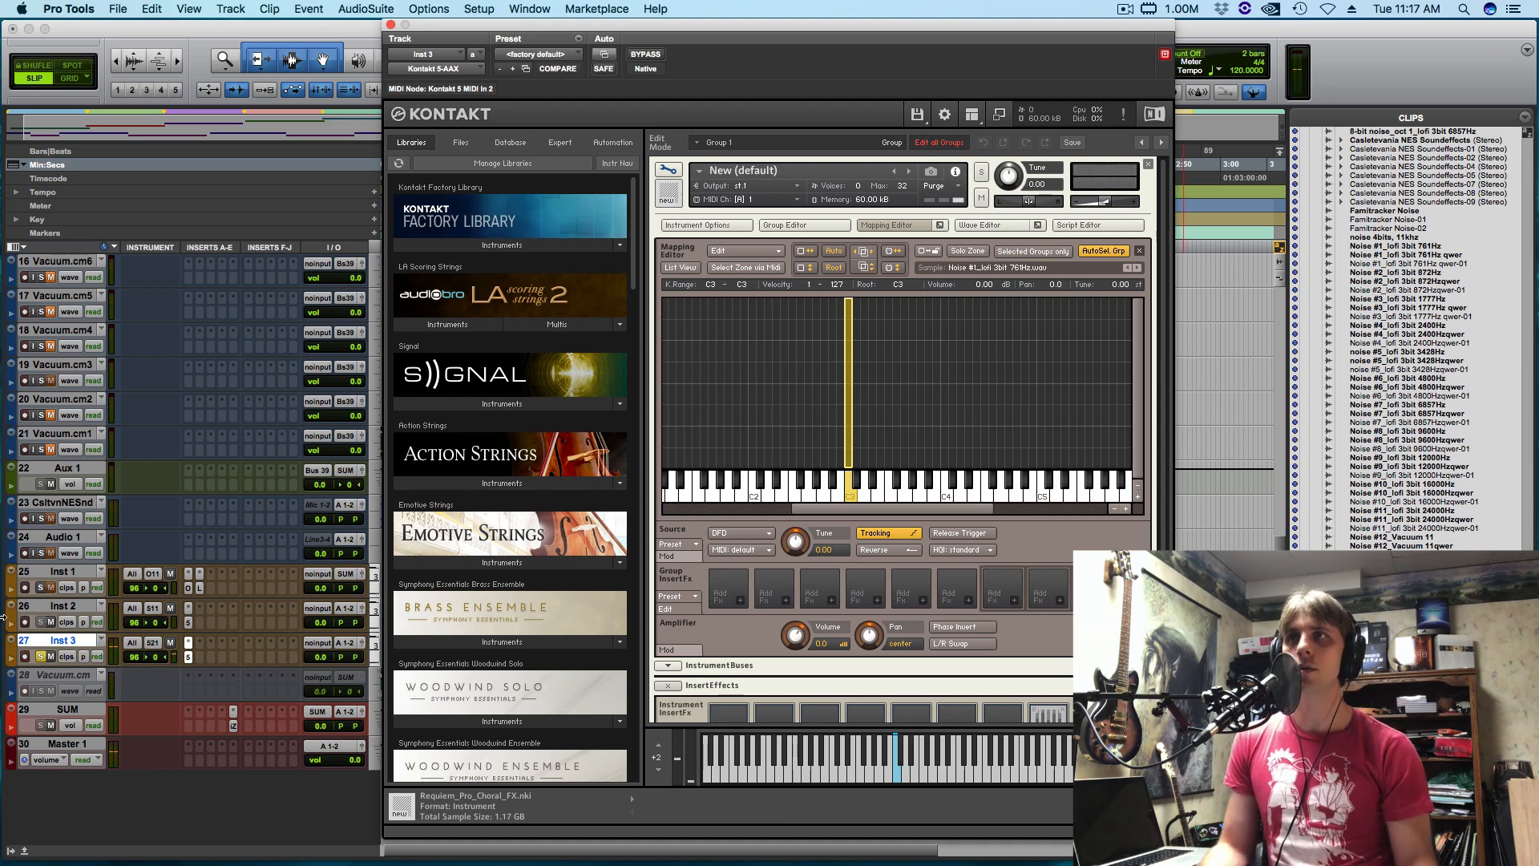
# Switch to Finder, add the Noise #2 872Hz WAV to Kontakt's key map, limit its zone to C#3, and audition that key
pyautogui.press('super+Tab')
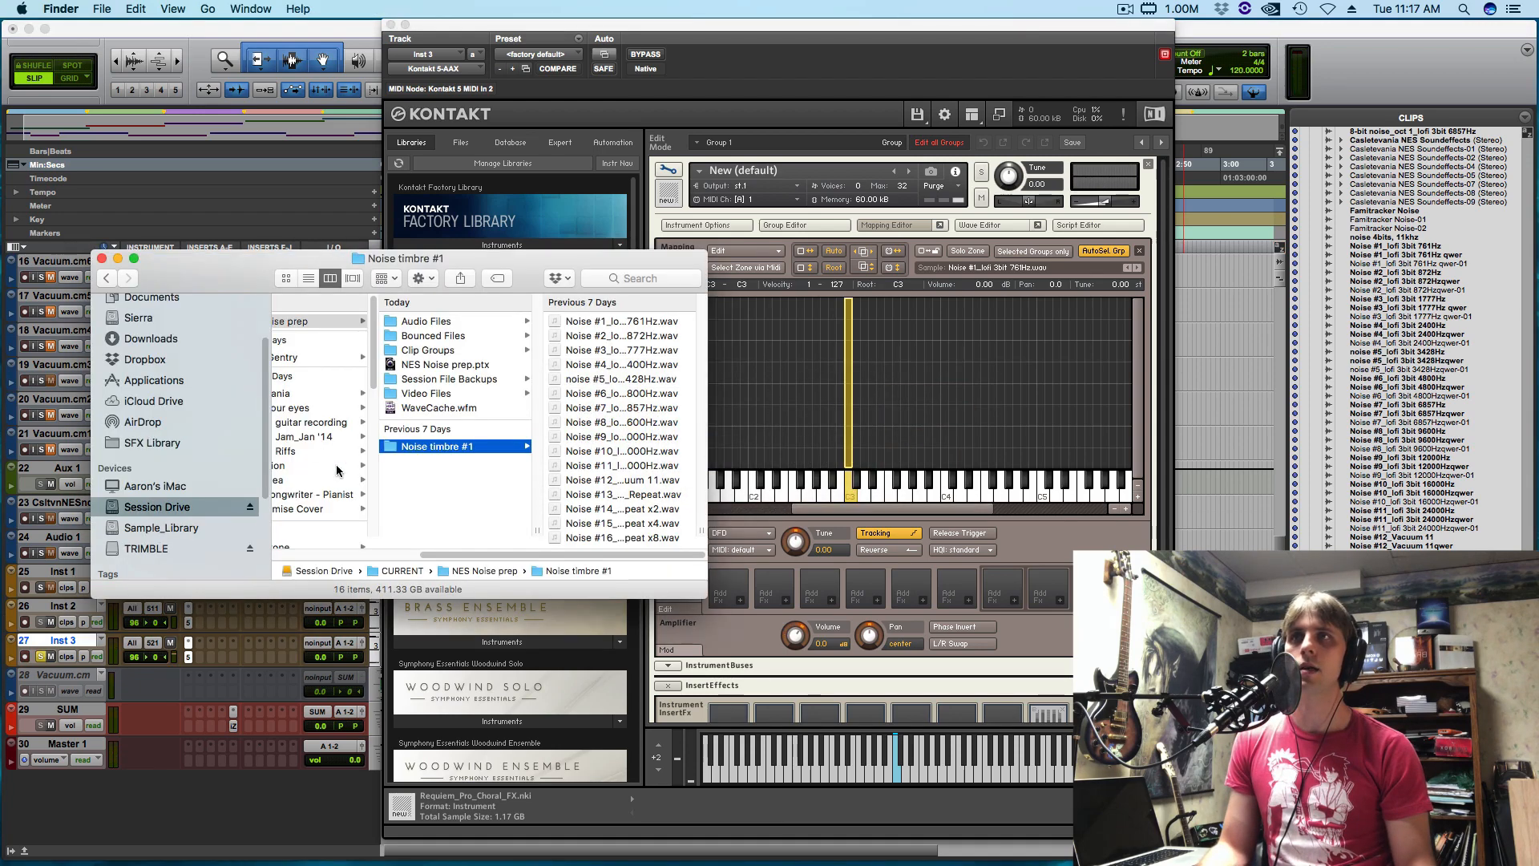
pyautogui.moveTo(573, 336); pyautogui.dragTo(879, 425)
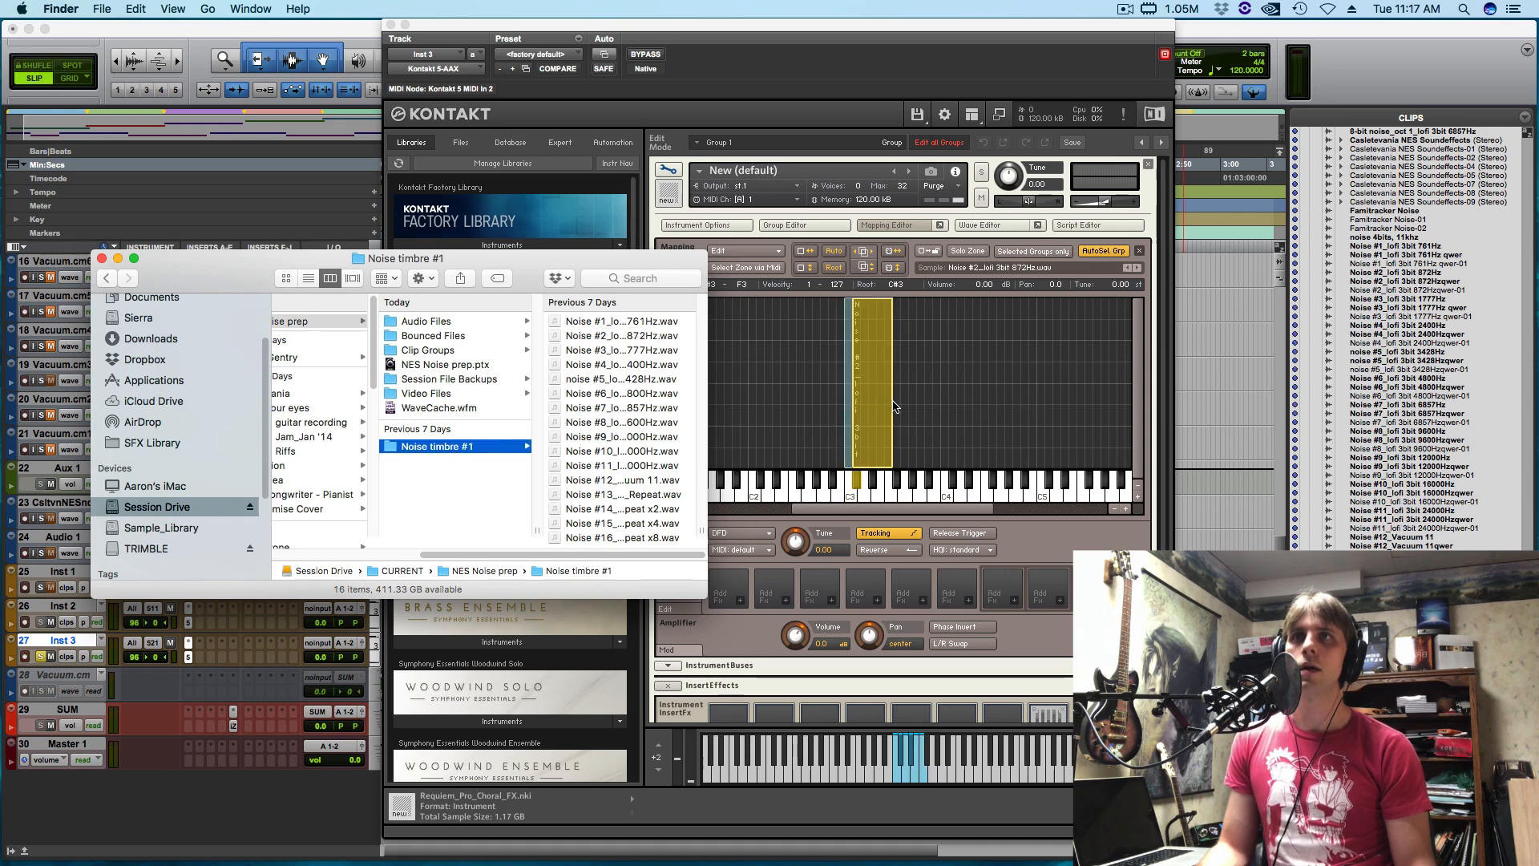
pyautogui.click(896, 401)
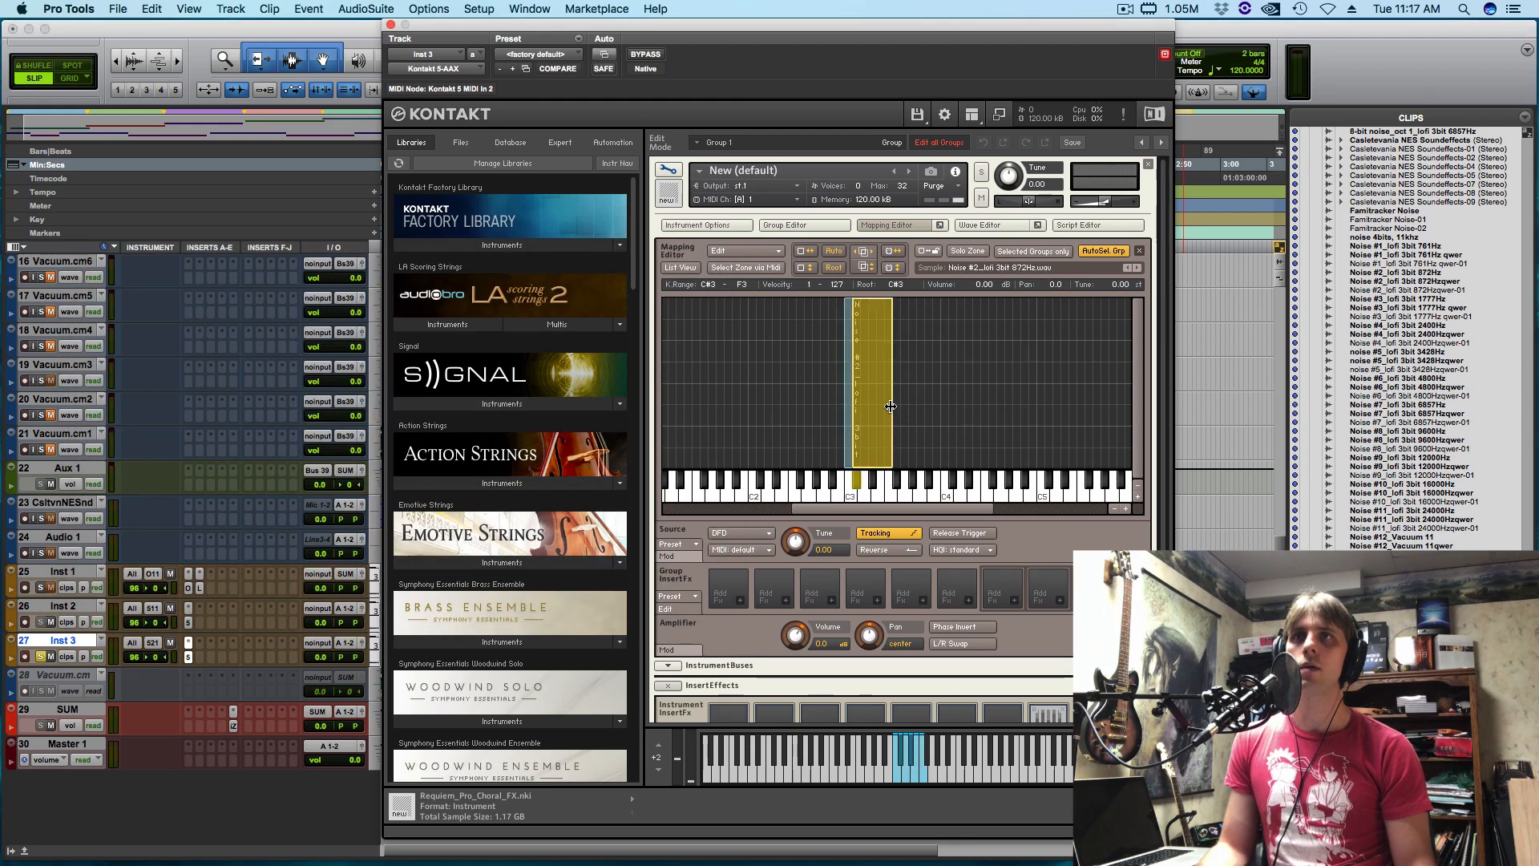
pyautogui.moveTo(886, 408); pyautogui.dragTo(855, 419)
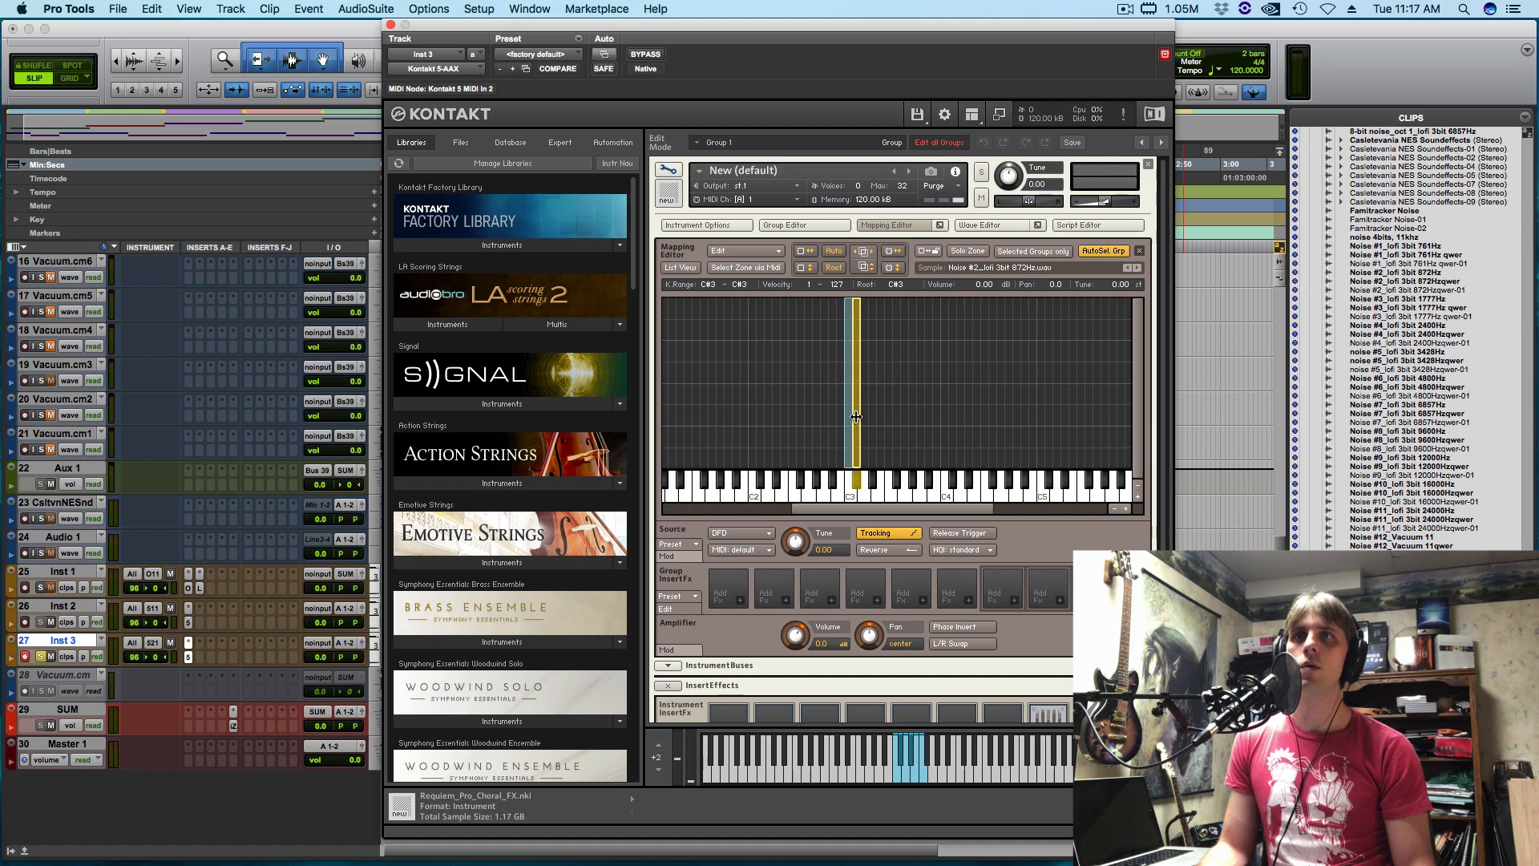
pyautogui.click(855, 483)
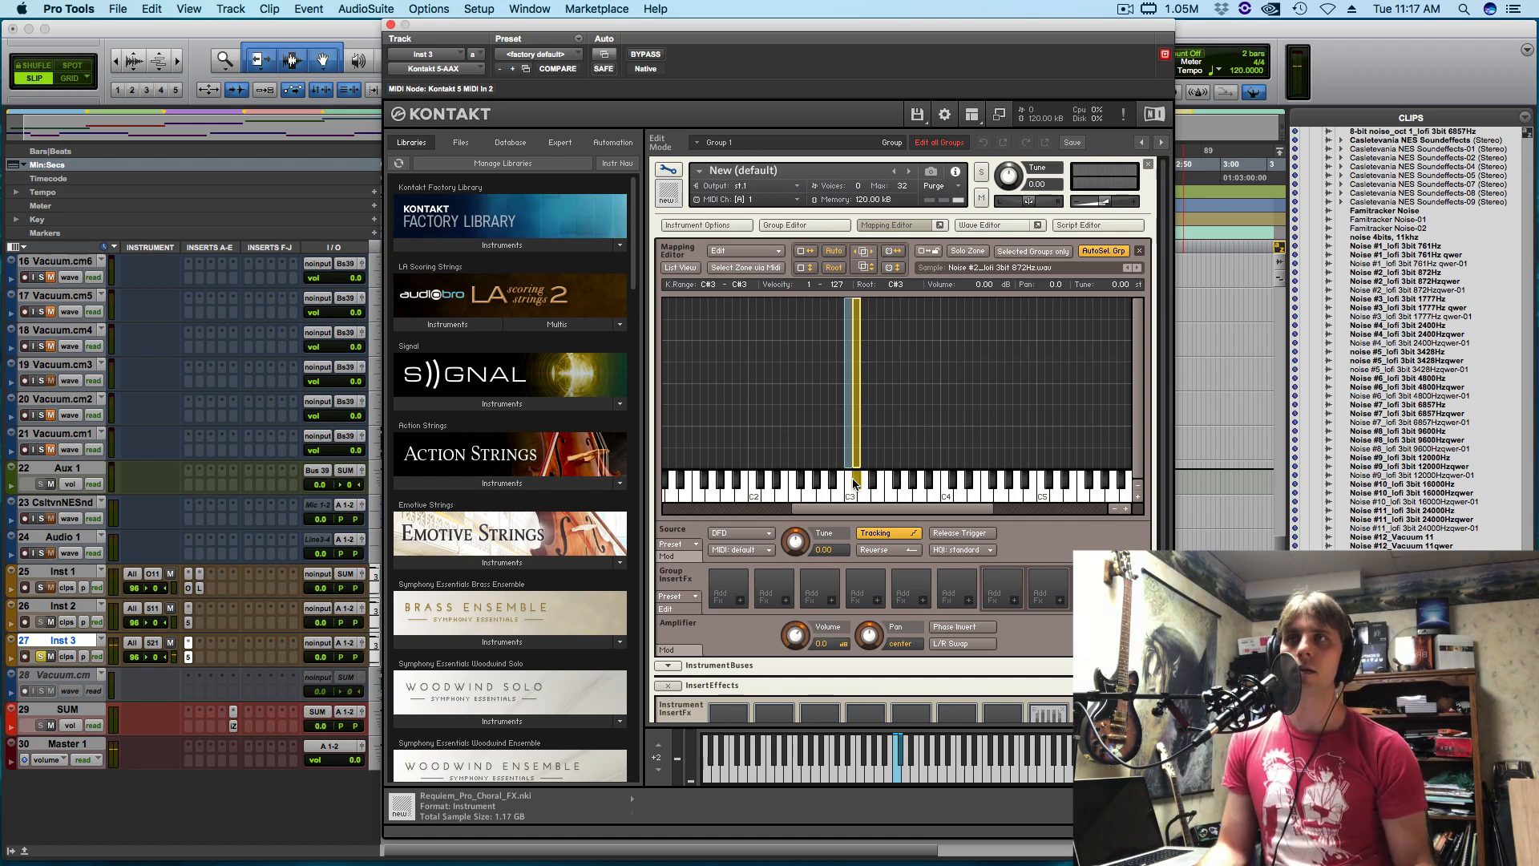
# Close the Kontakt window and turn off solo and record-enable on the Inst 3 track
pyautogui.click(391, 25)
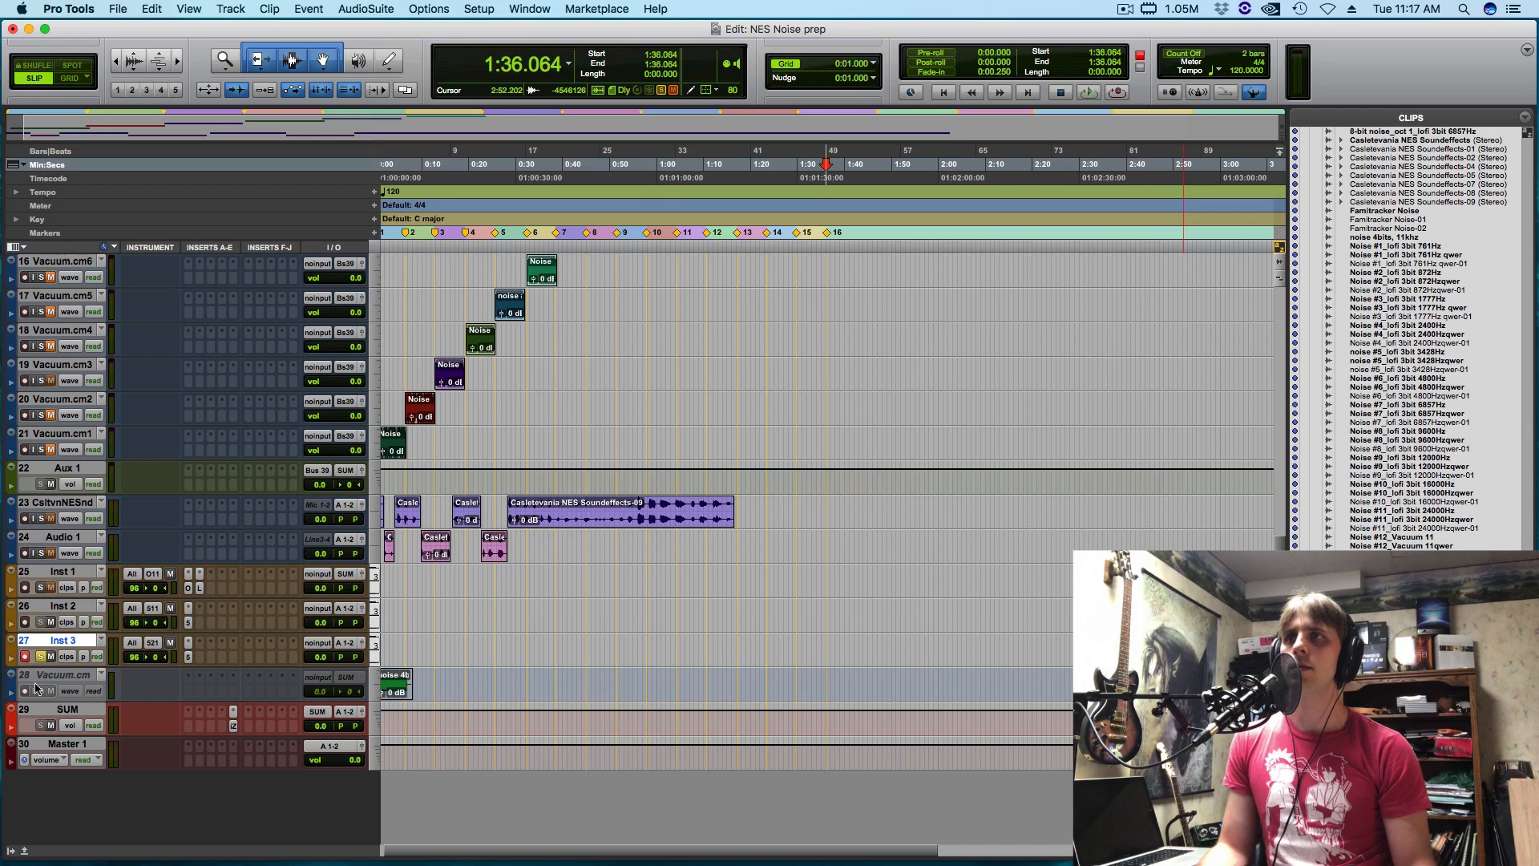
pyautogui.click(40, 656)
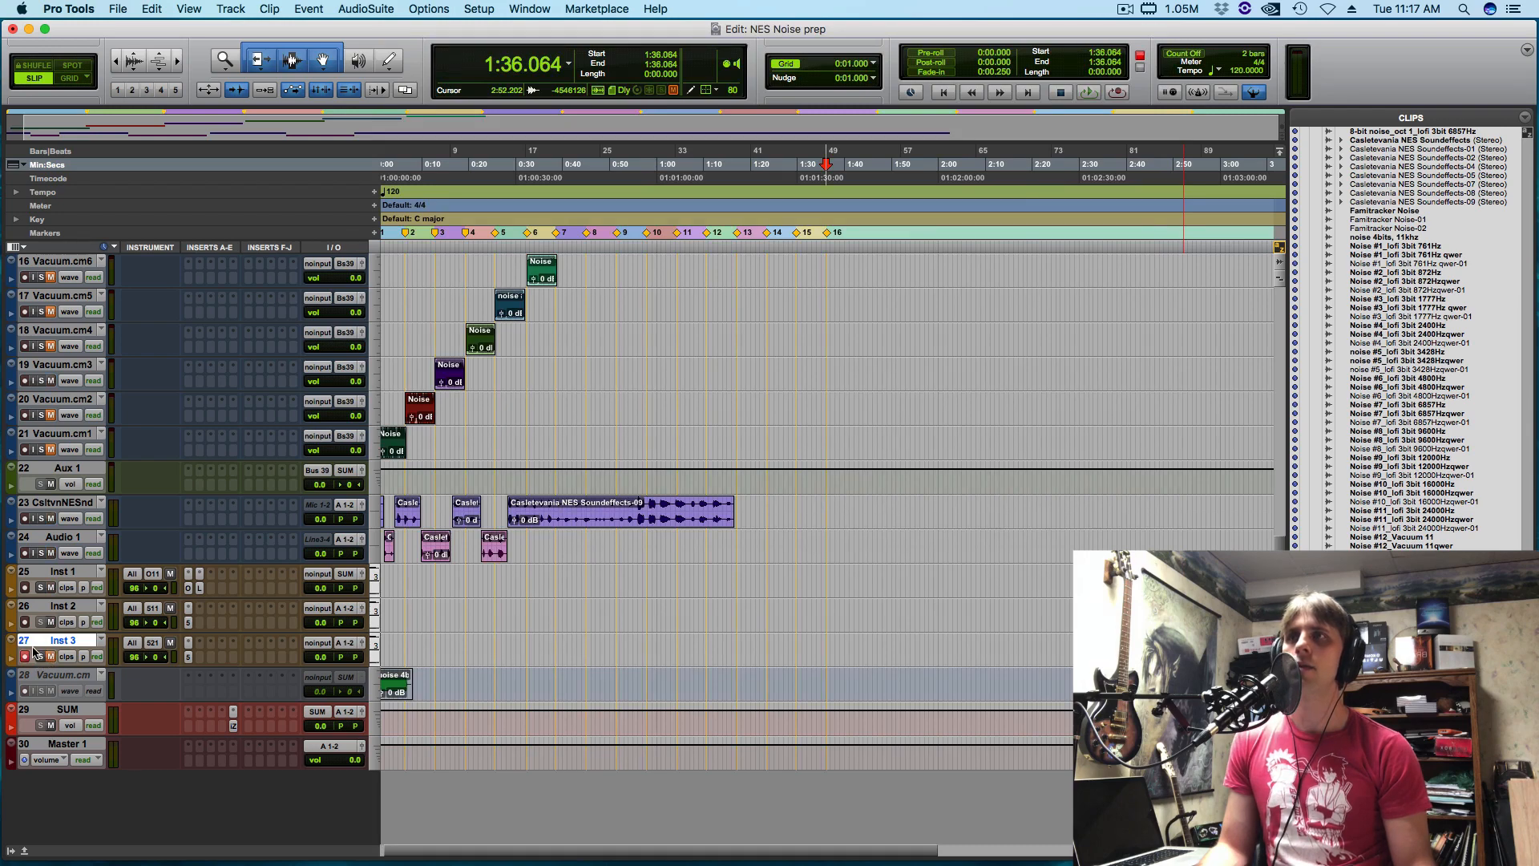
pyautogui.click(25, 657)
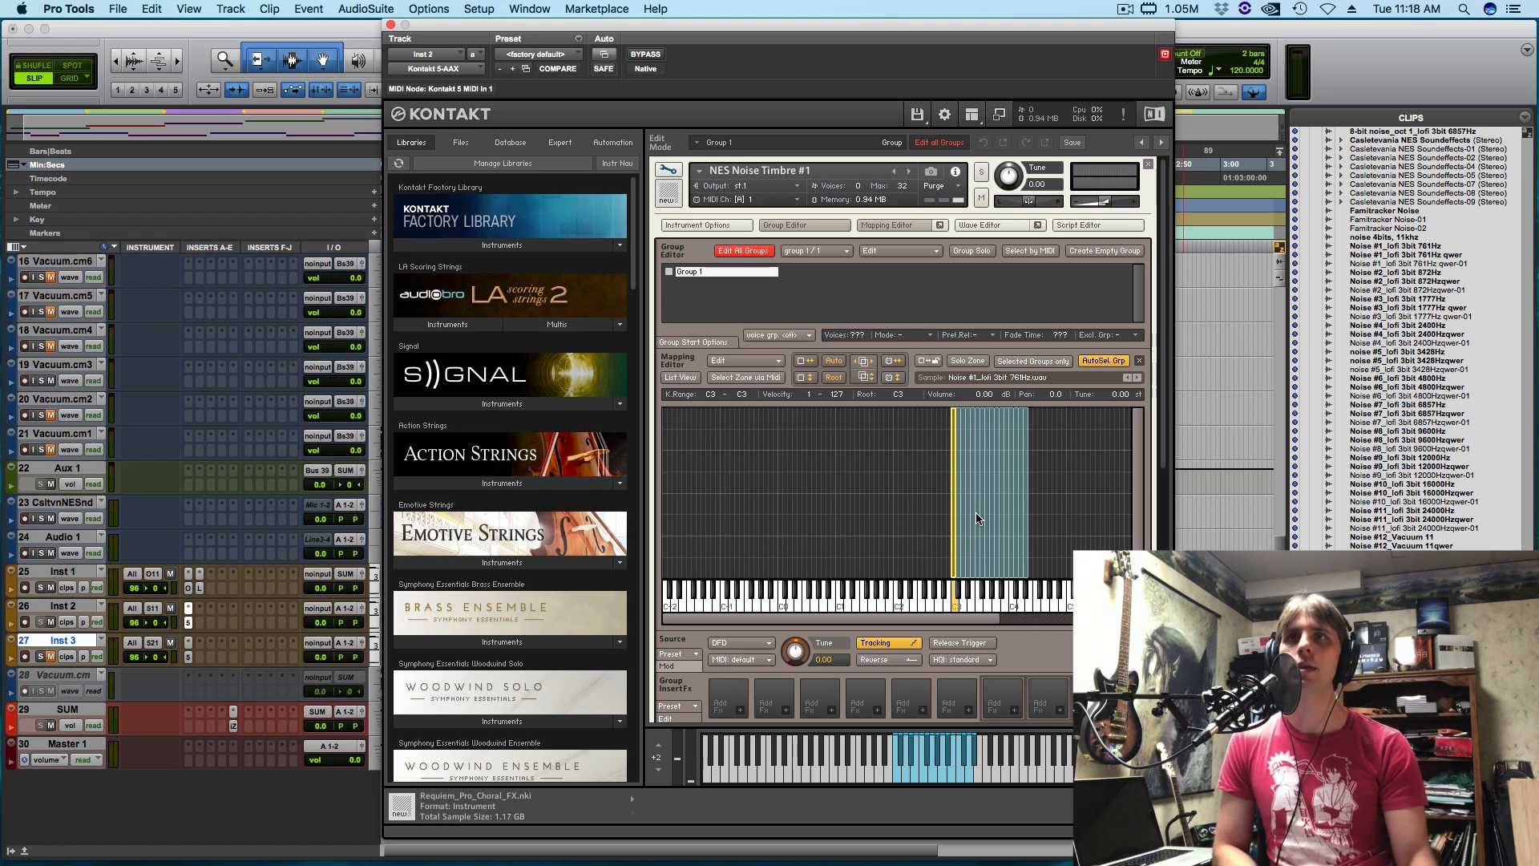
# Flatten the Amplifier's velocity modulation curve at its maximum level in the NES Noise Timbre #1 instrument
pyautogui.scroll(-5, 917, 512)
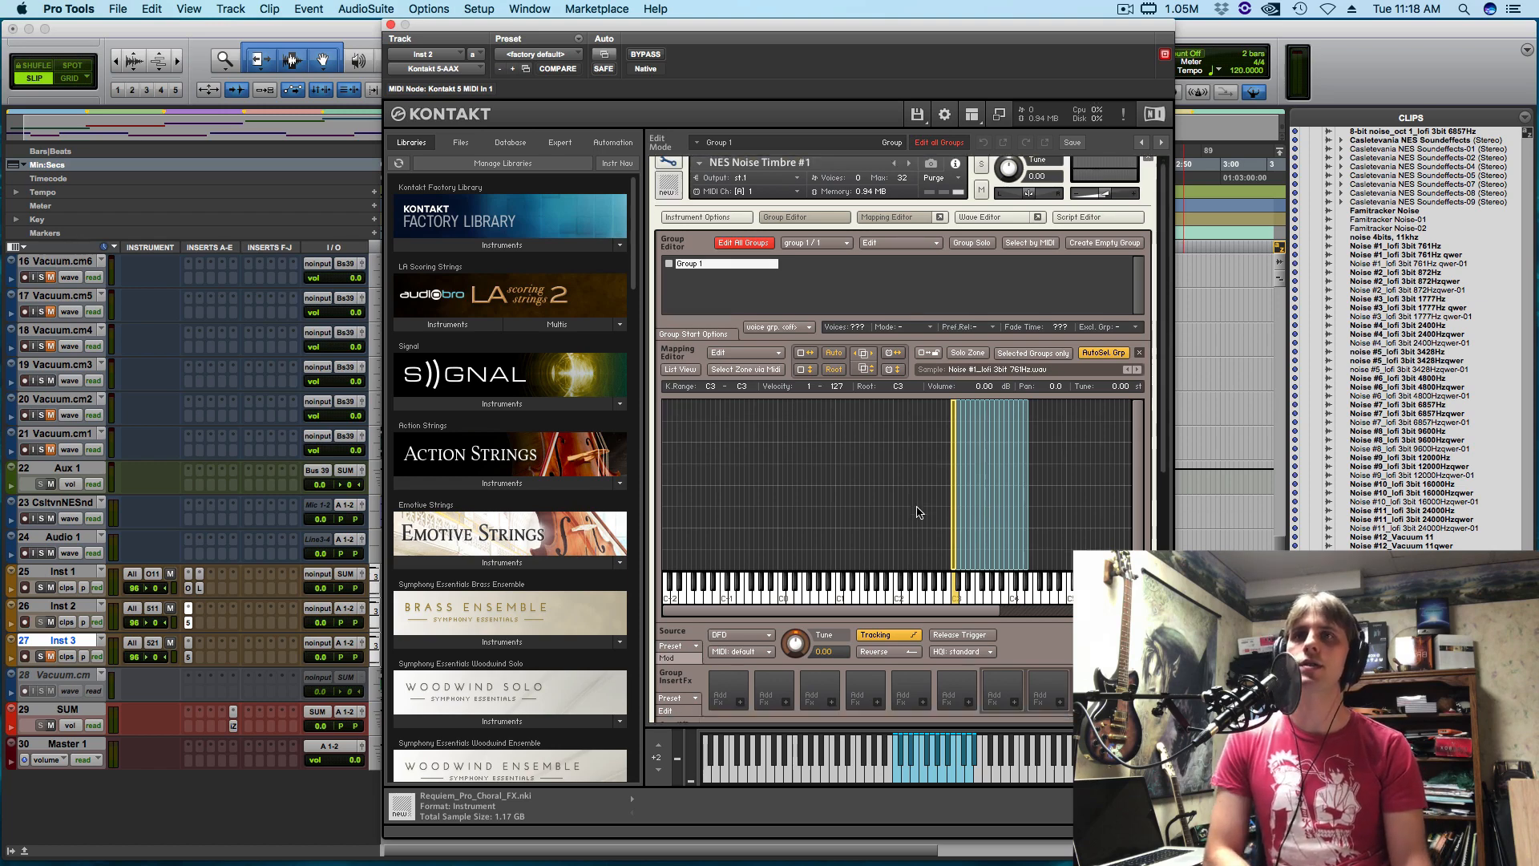
pyautogui.scroll(-1, 917, 512)
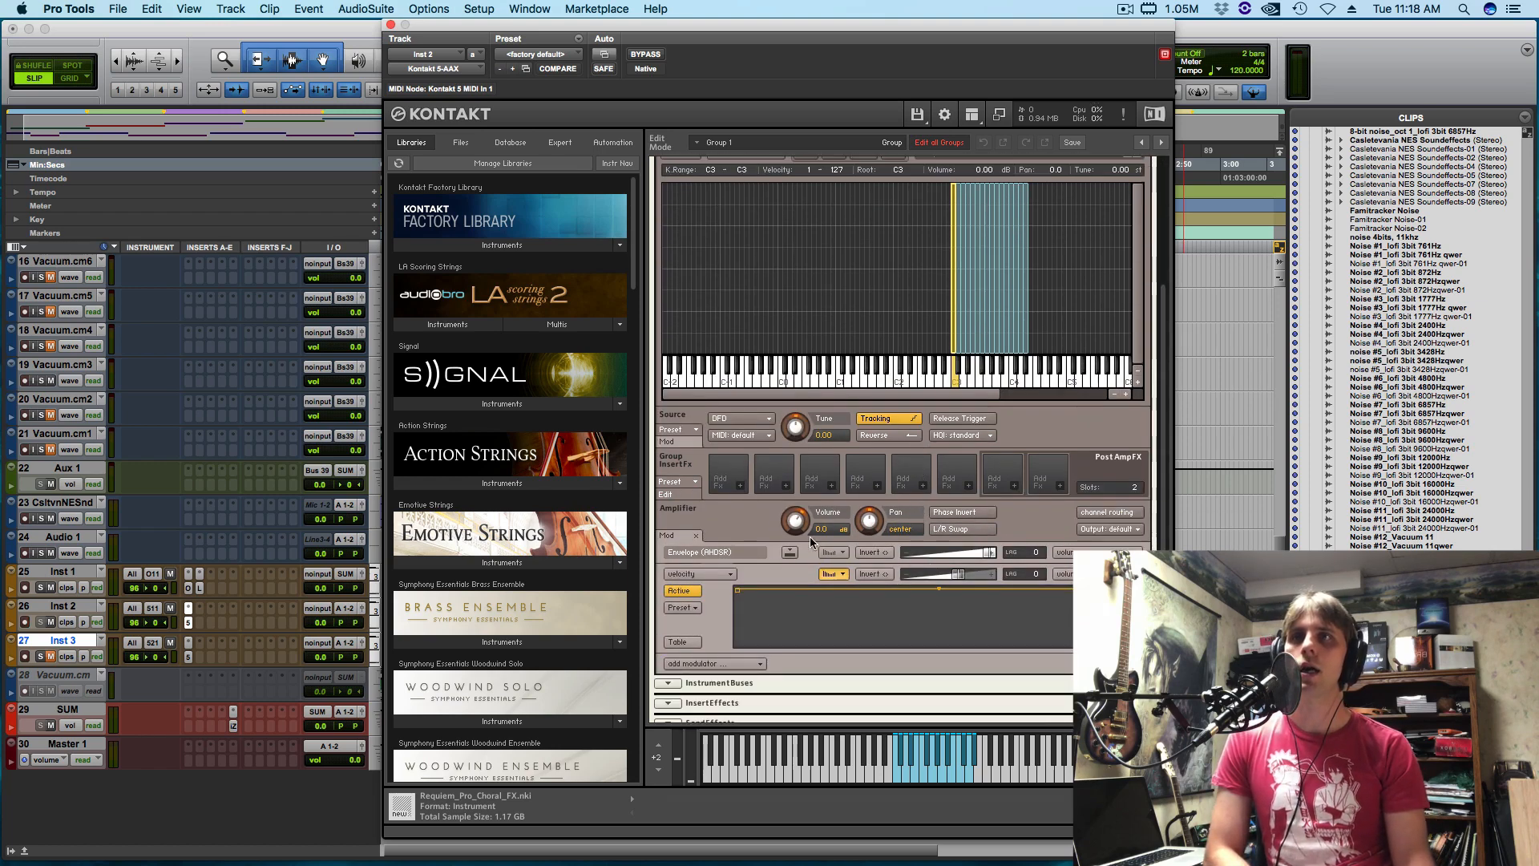
pyautogui.scroll(-1, 789, 601)
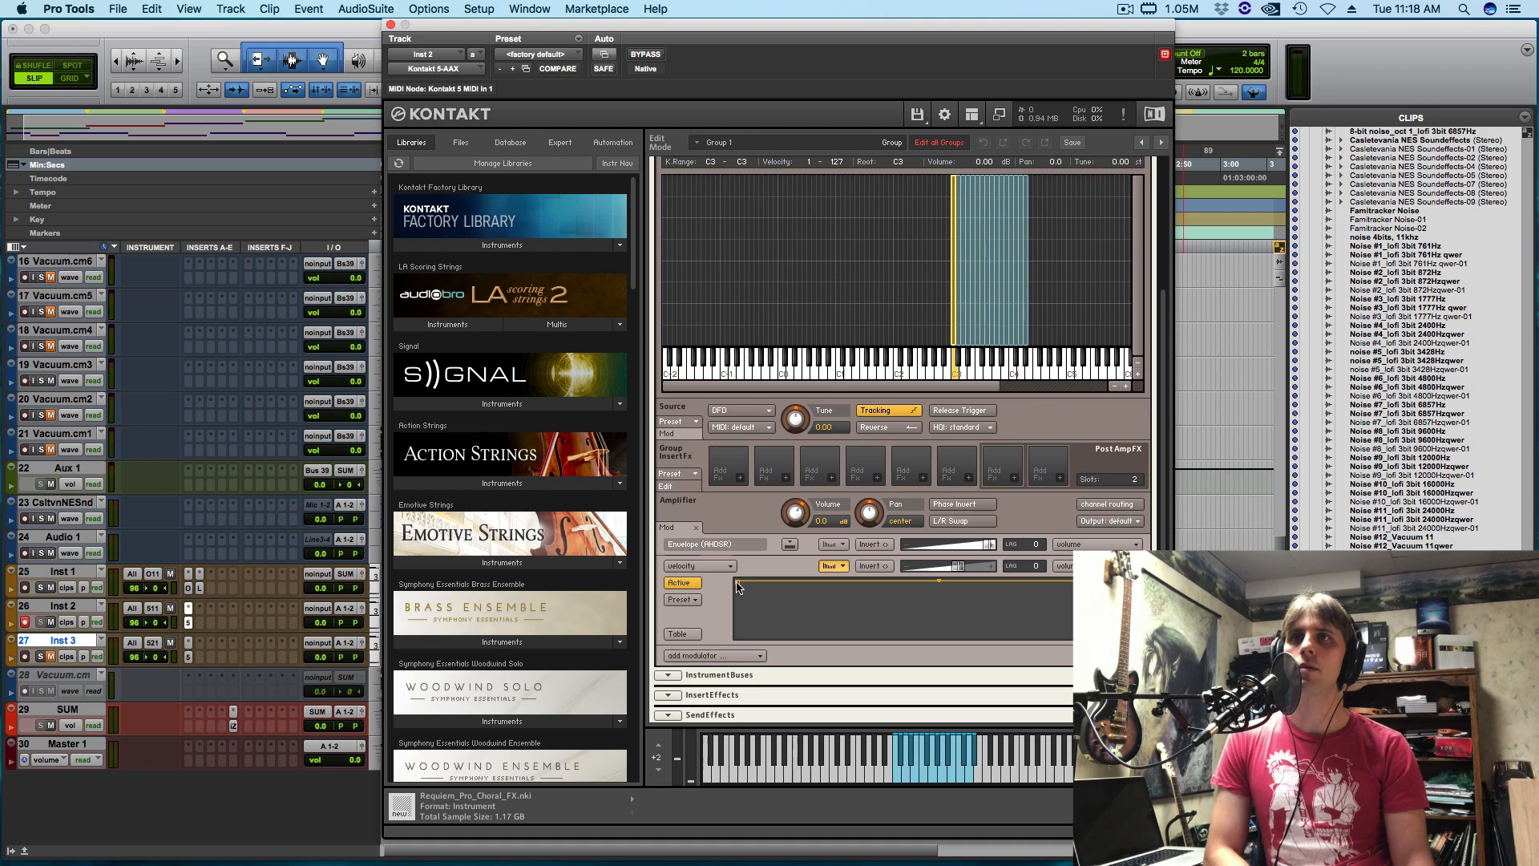
pyautogui.moveTo(737, 585); pyautogui.dragTo(739, 682)
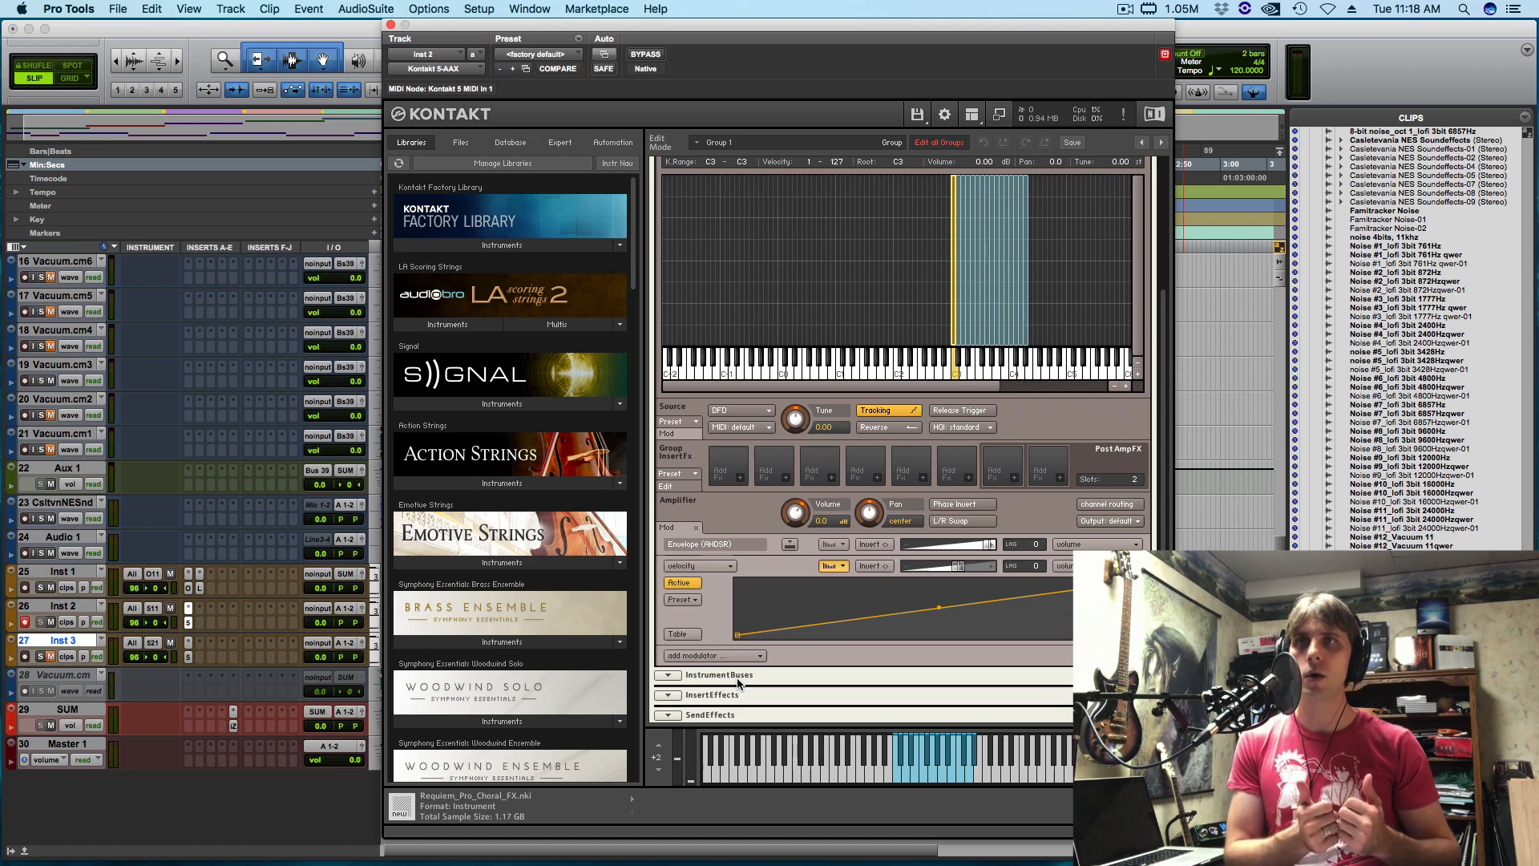
pyautogui.moveTo(737, 637); pyautogui.dragTo(738, 580)
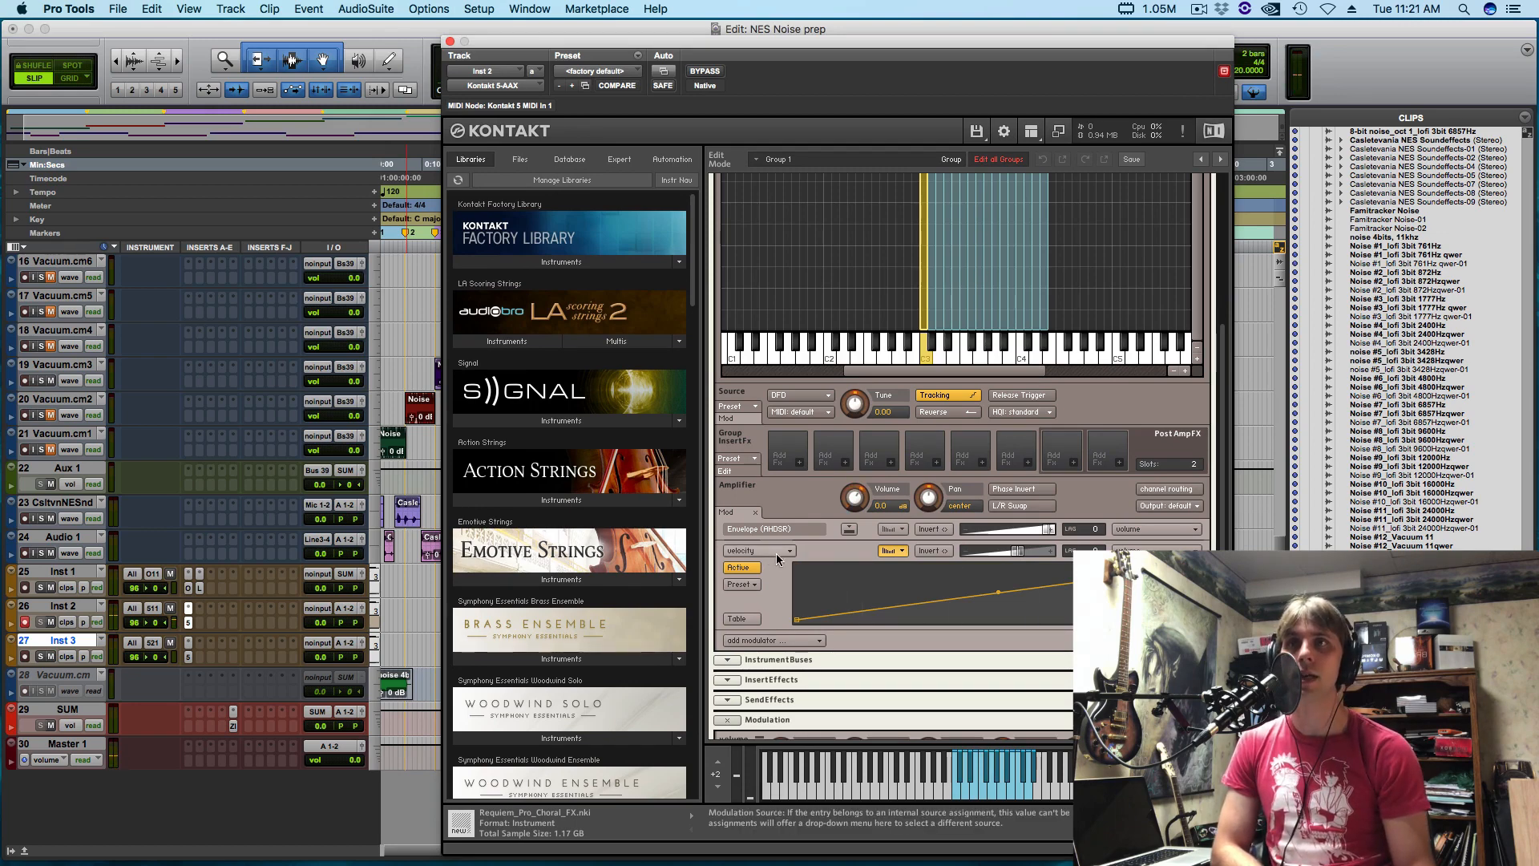
pyautogui.moveTo(798, 622); pyautogui.dragTo(798, 566)
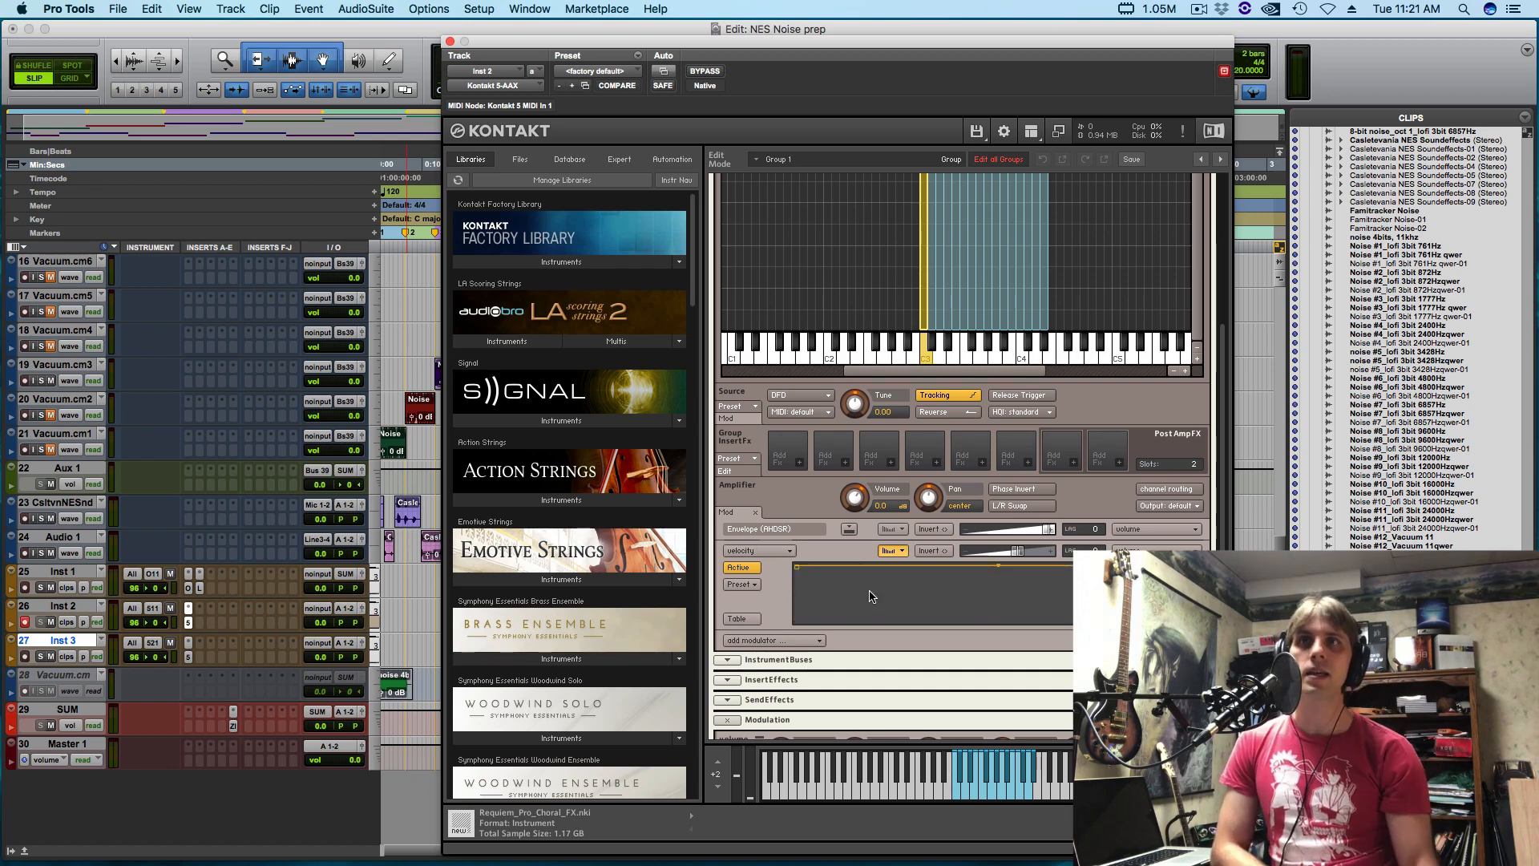
# Load the factory Performance script preset Unisono - Portamento into the first script slot of NES Noise Timbre #1
pyautogui.scroll(-5, 930, 623)
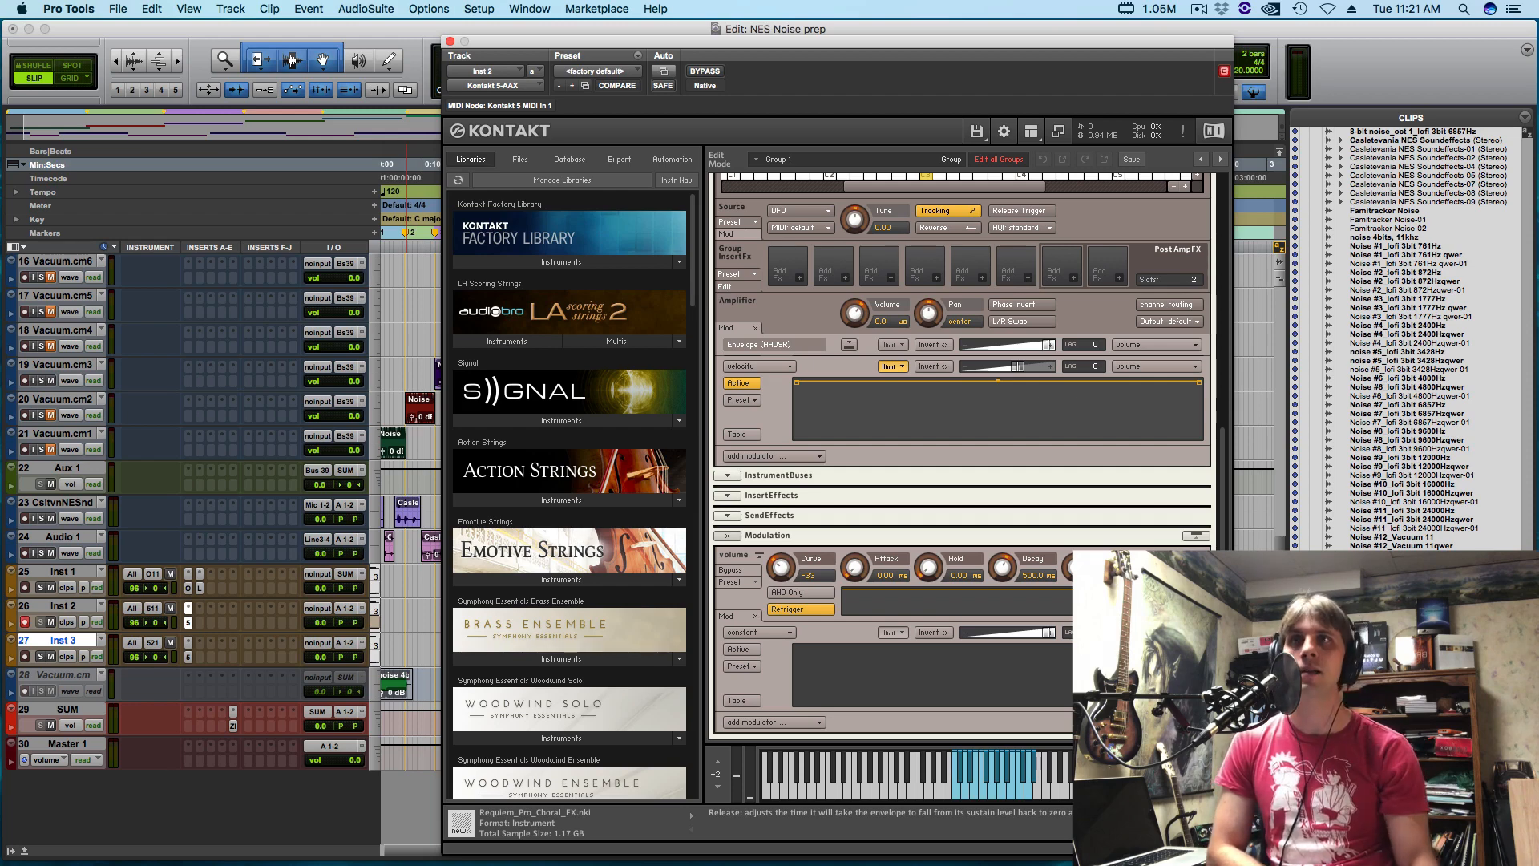
pyautogui.scroll(4, 894, 591)
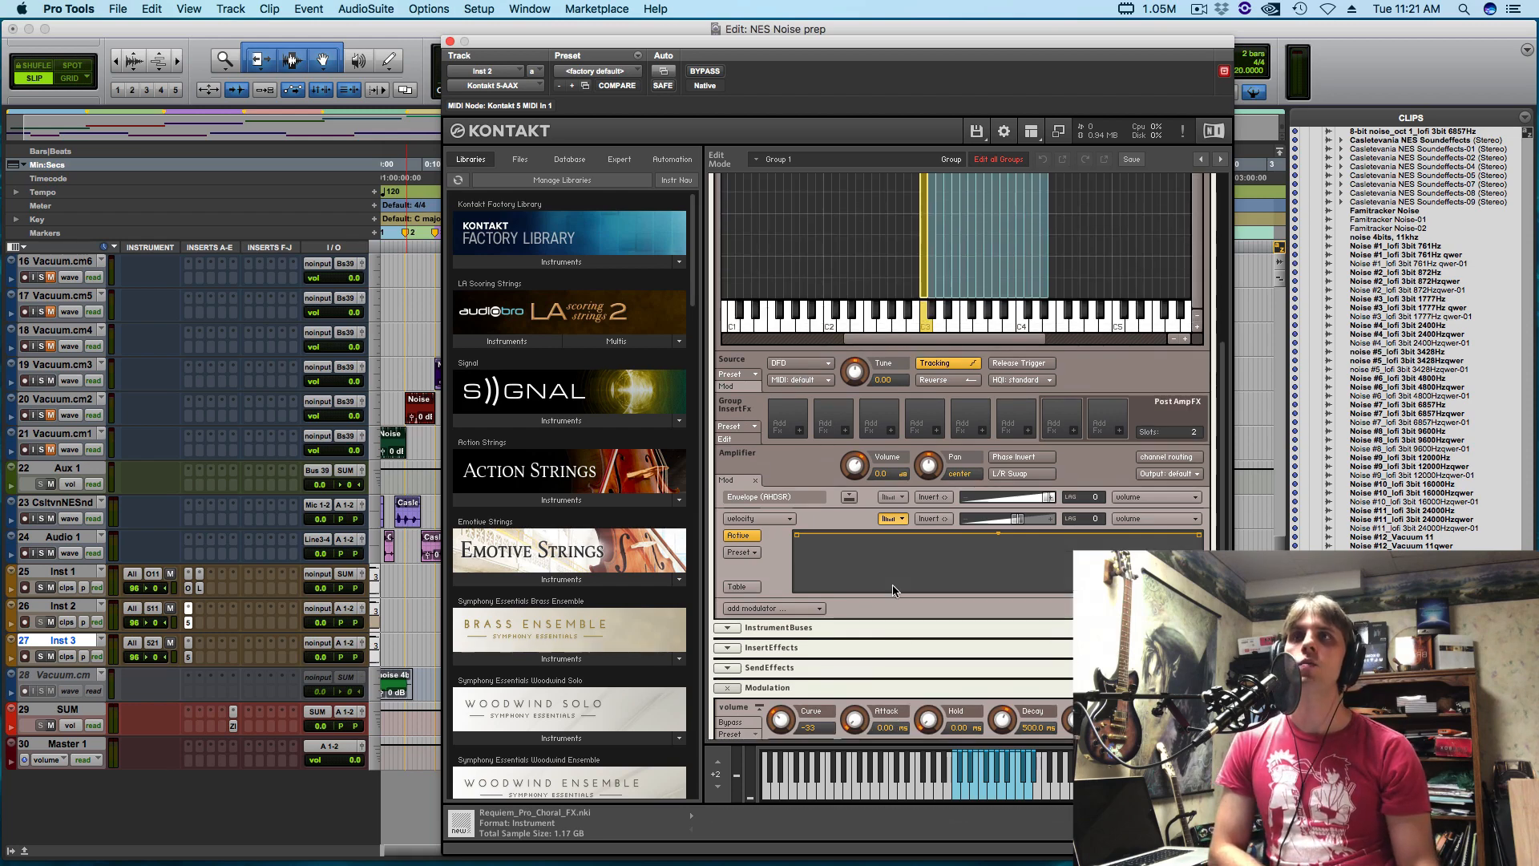
pyautogui.scroll(8, 894, 591)
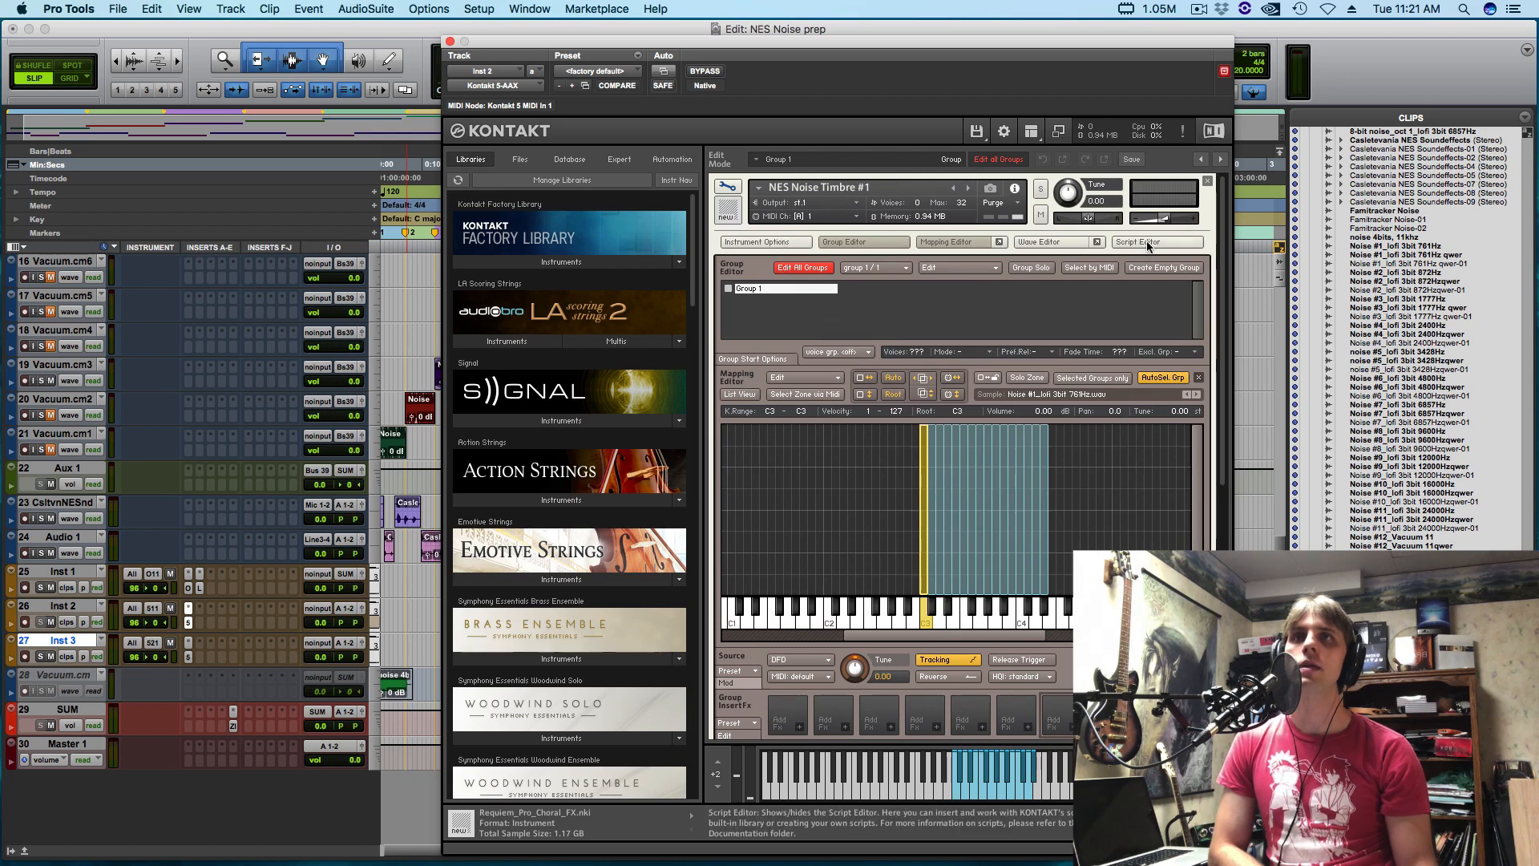
pyautogui.scroll(2, 753, 300)
pyautogui.click(753, 289)
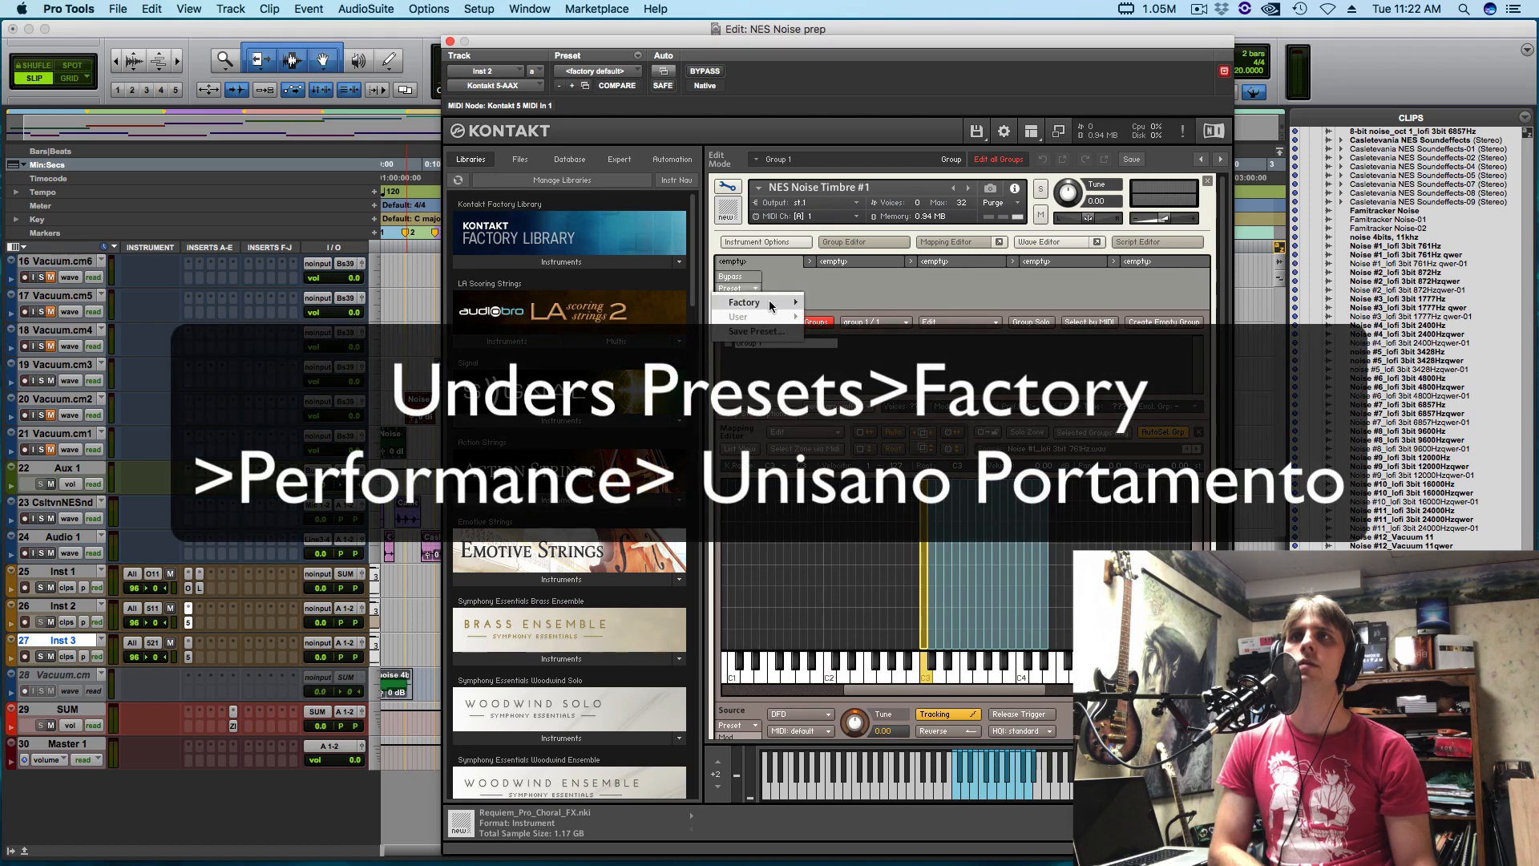
pyautogui.moveTo(768, 301)
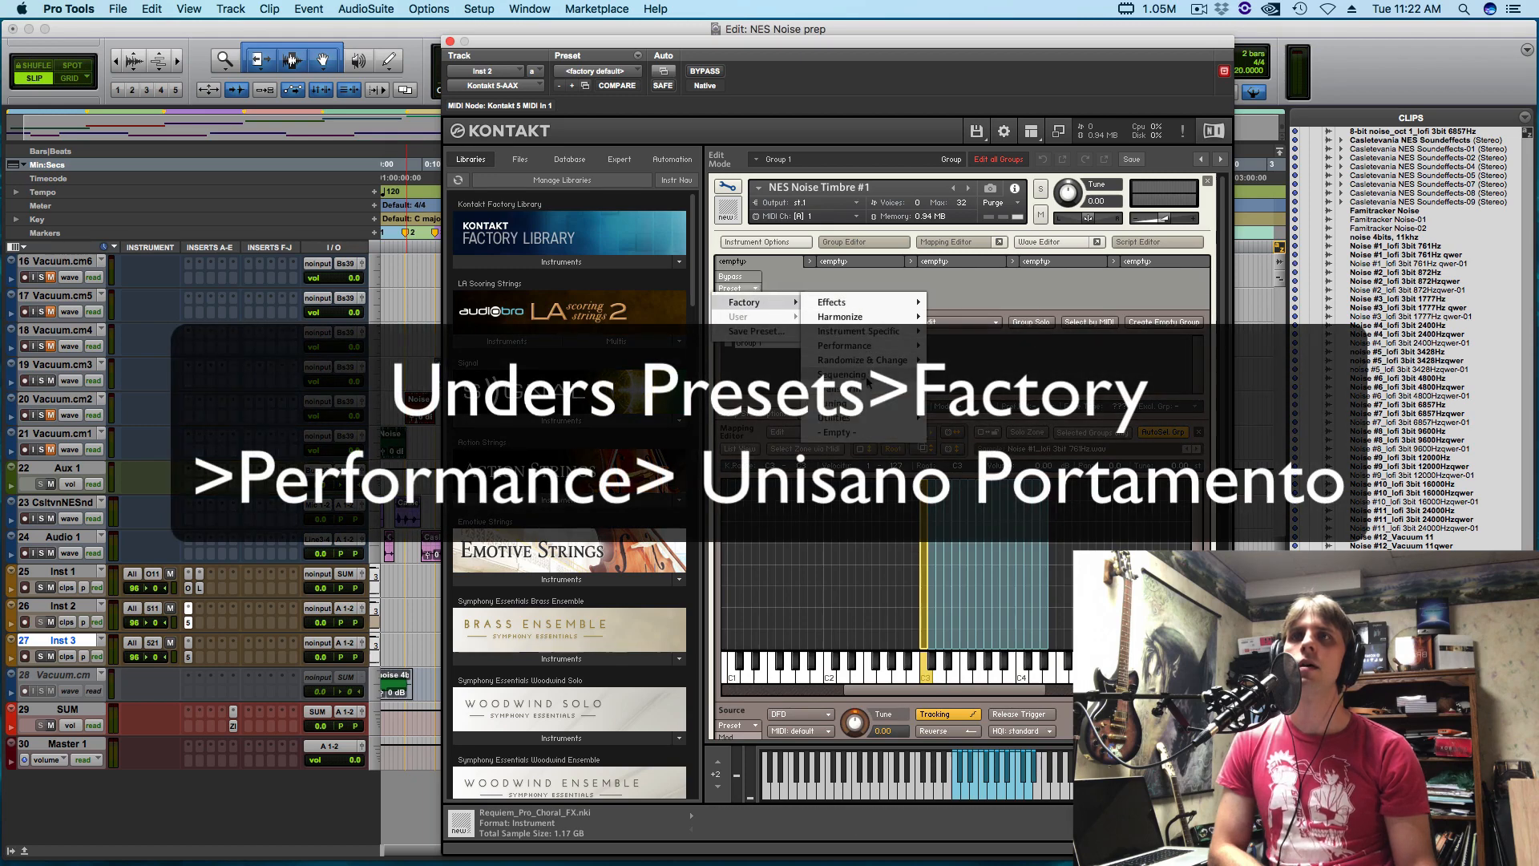
pyautogui.moveTo(866, 350)
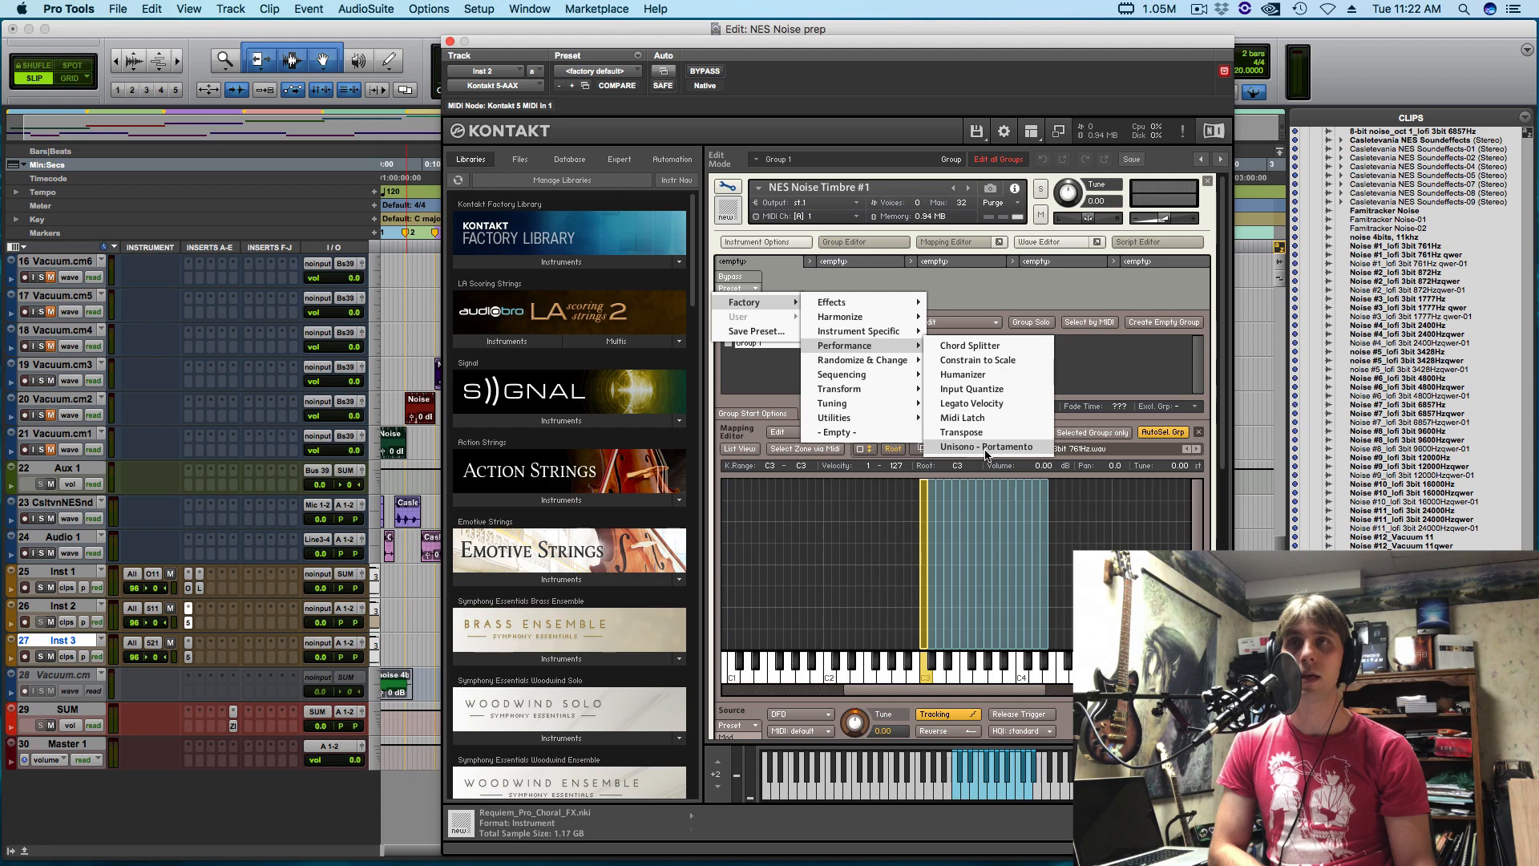
pyautogui.click(986, 447)
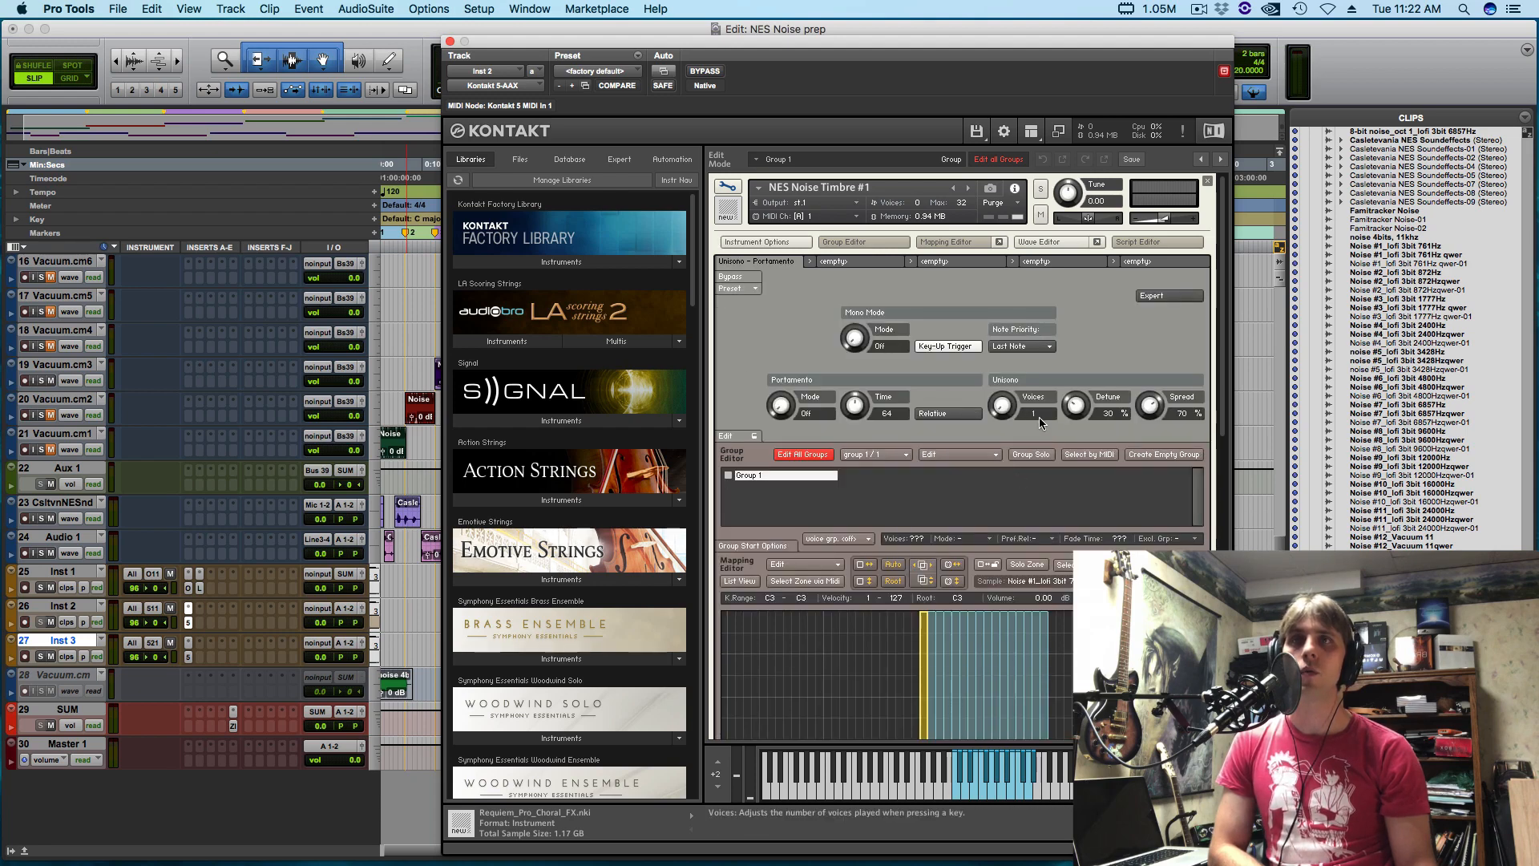
# Set the script's Unisono Detune to 0% and its Mono Mode to On, and close the Kontakt window
pyautogui.moveTo(1104, 417); pyautogui.dragTo(1116, 481)
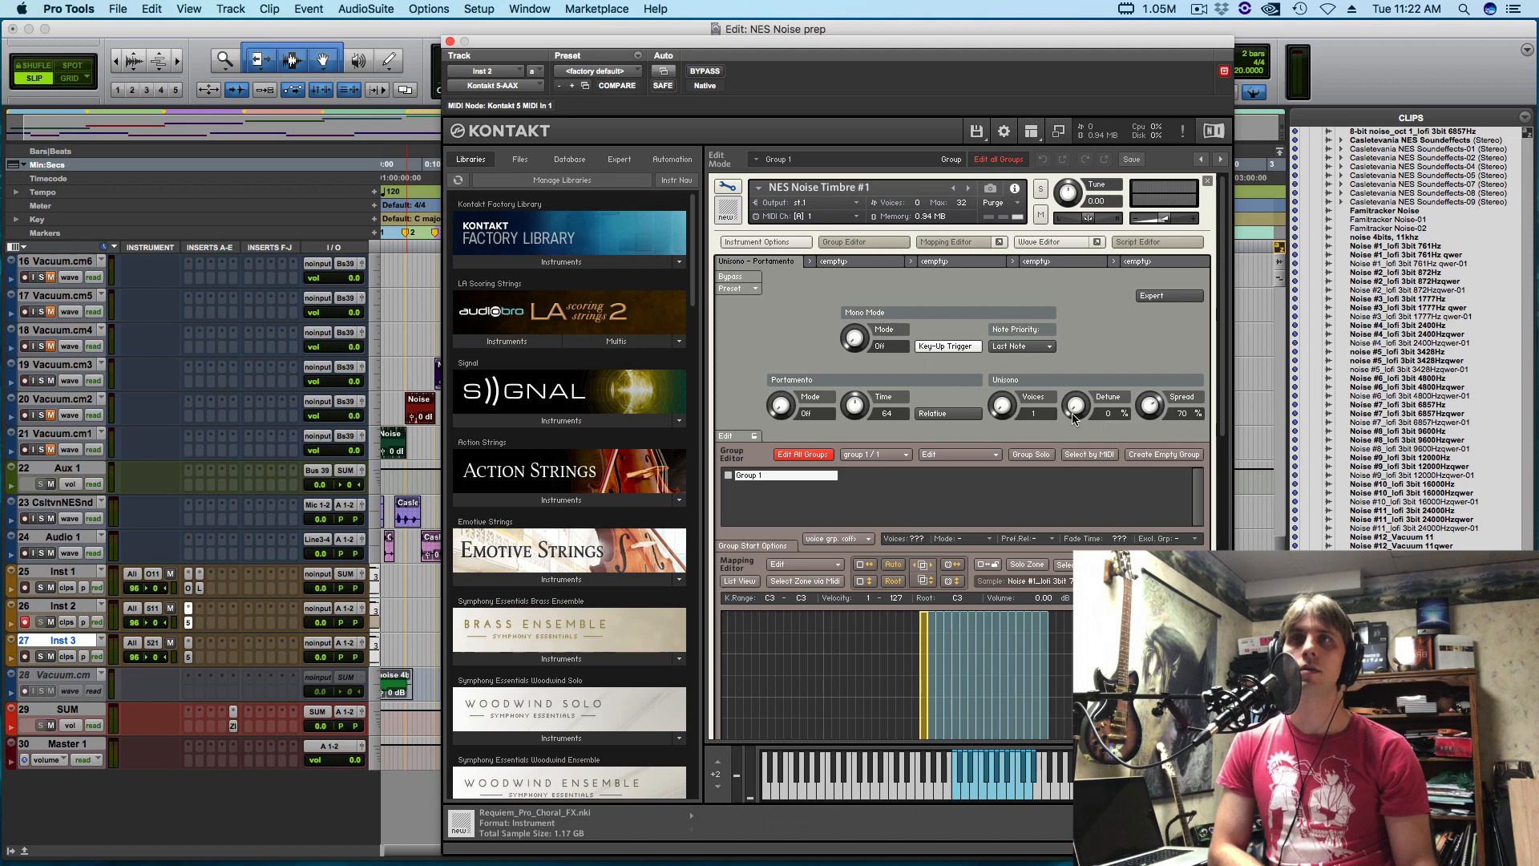
pyautogui.moveTo(858, 333); pyautogui.dragTo(859, 322)
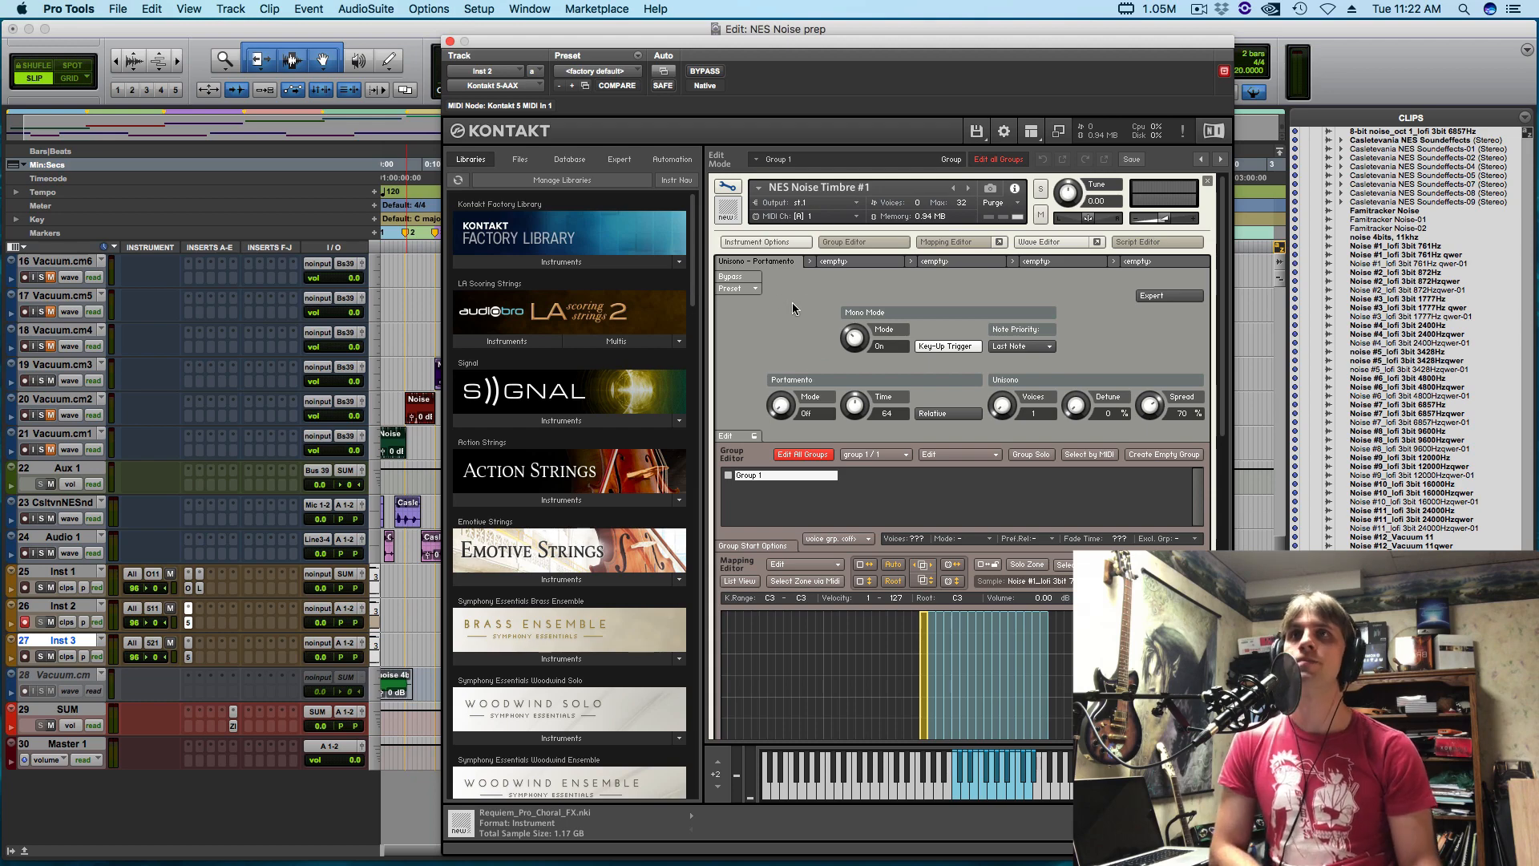
pyautogui.click(449, 42)
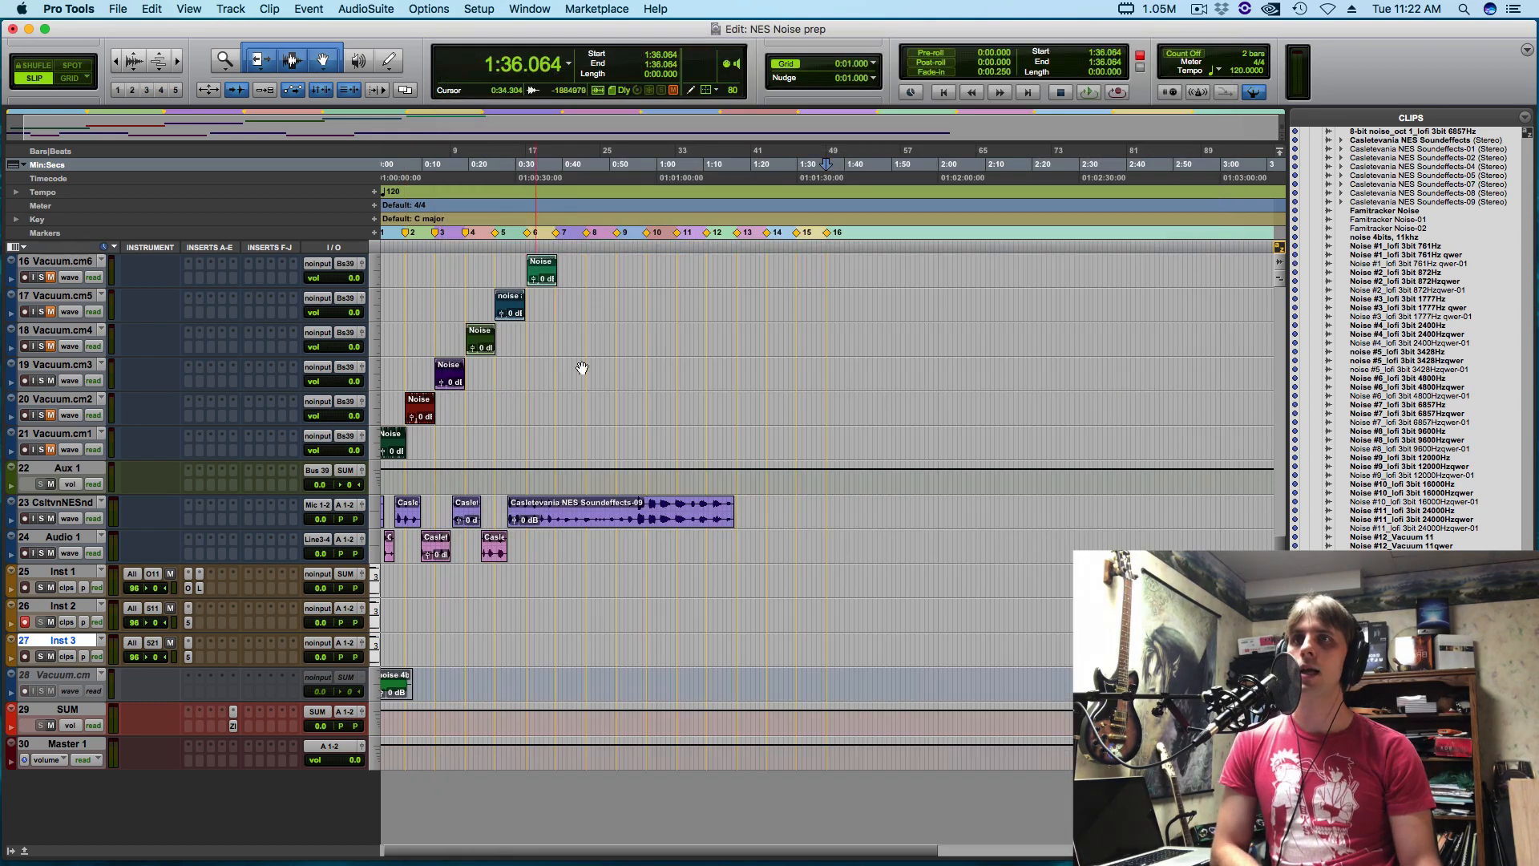
# Play the Casletevania NES Soundeffects-02 clip on the Audio 1 track from just before its first sound
pyautogui.click(438, 508)
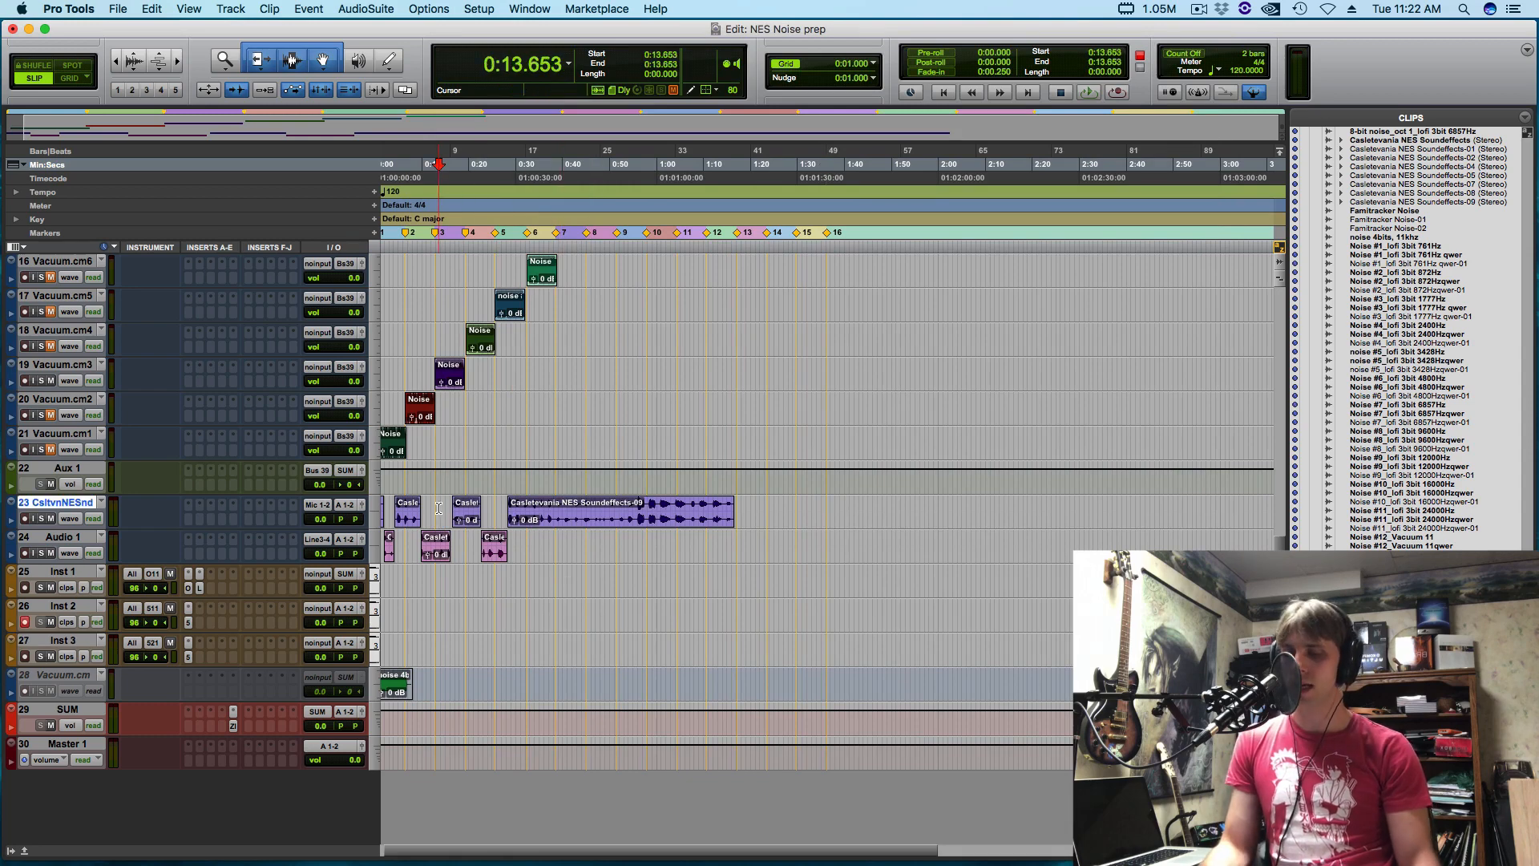
pyautogui.press('Return')
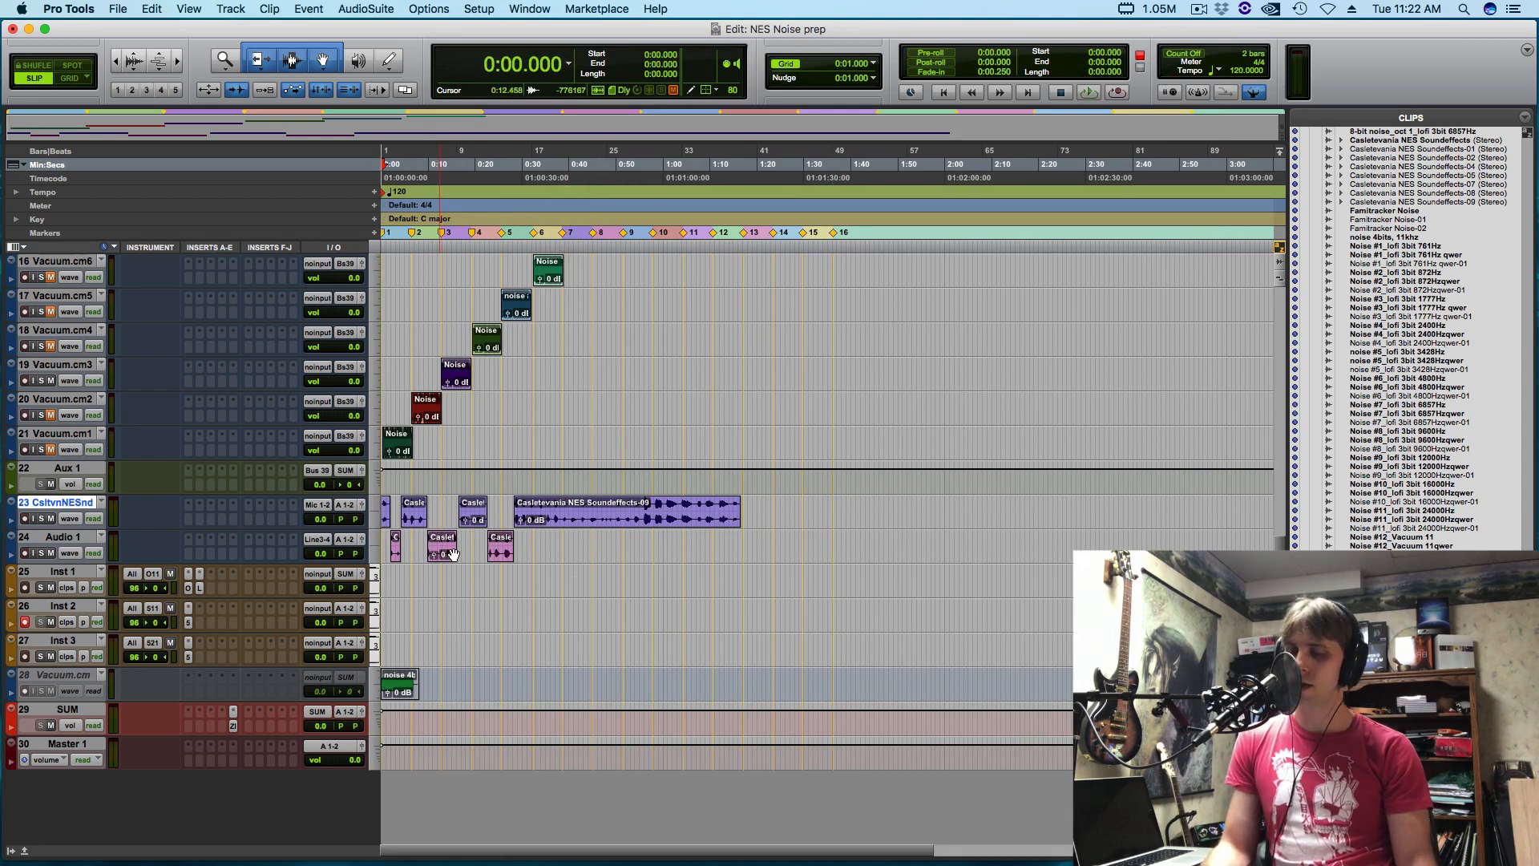
pyautogui.press('space')
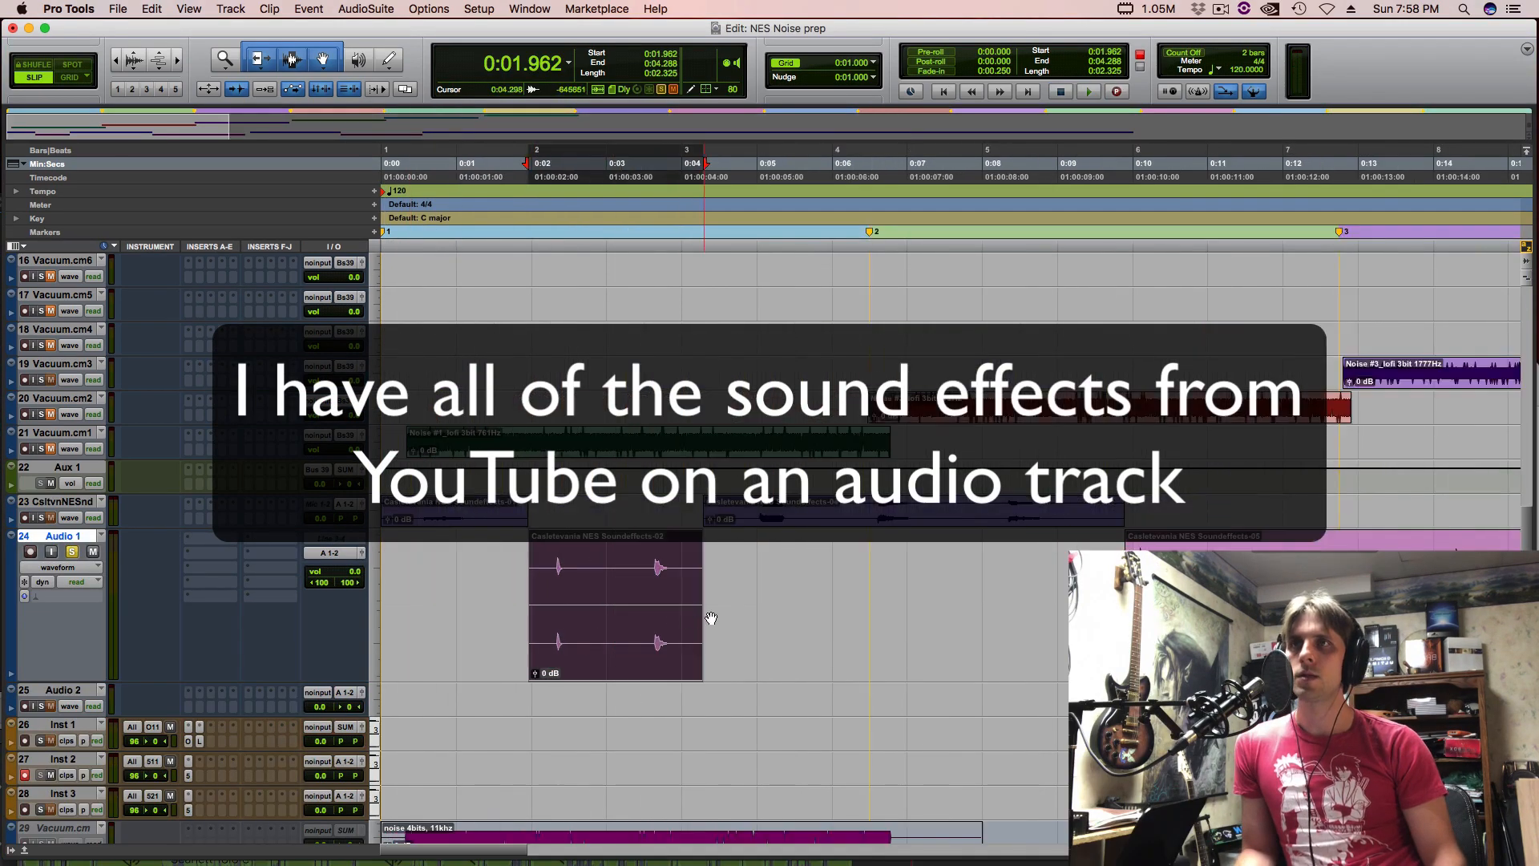
pyautogui.press('t')
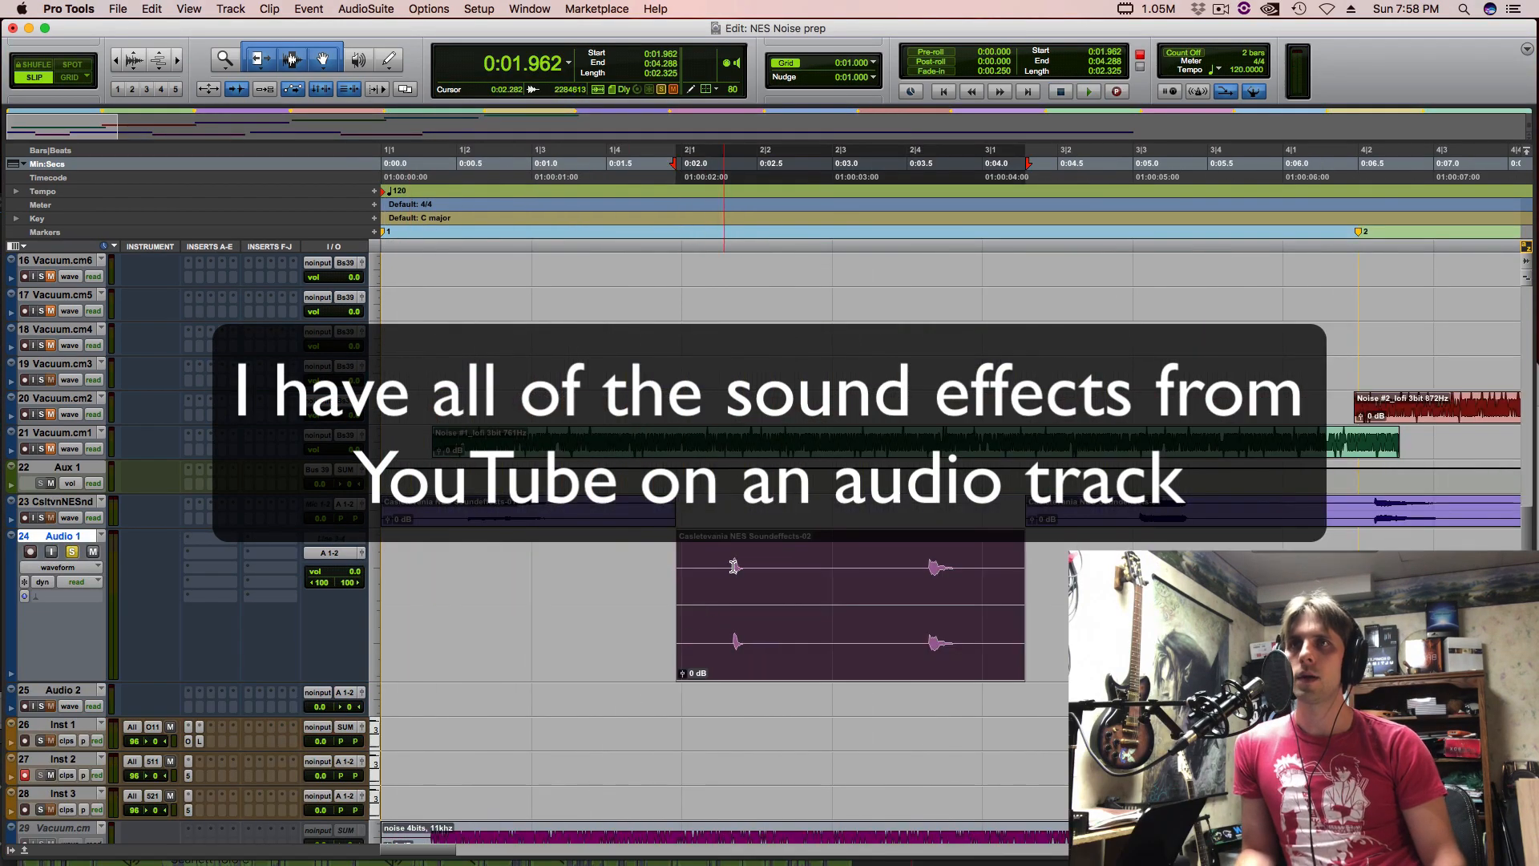
pyautogui.click(711, 554)
pyautogui.press('space')
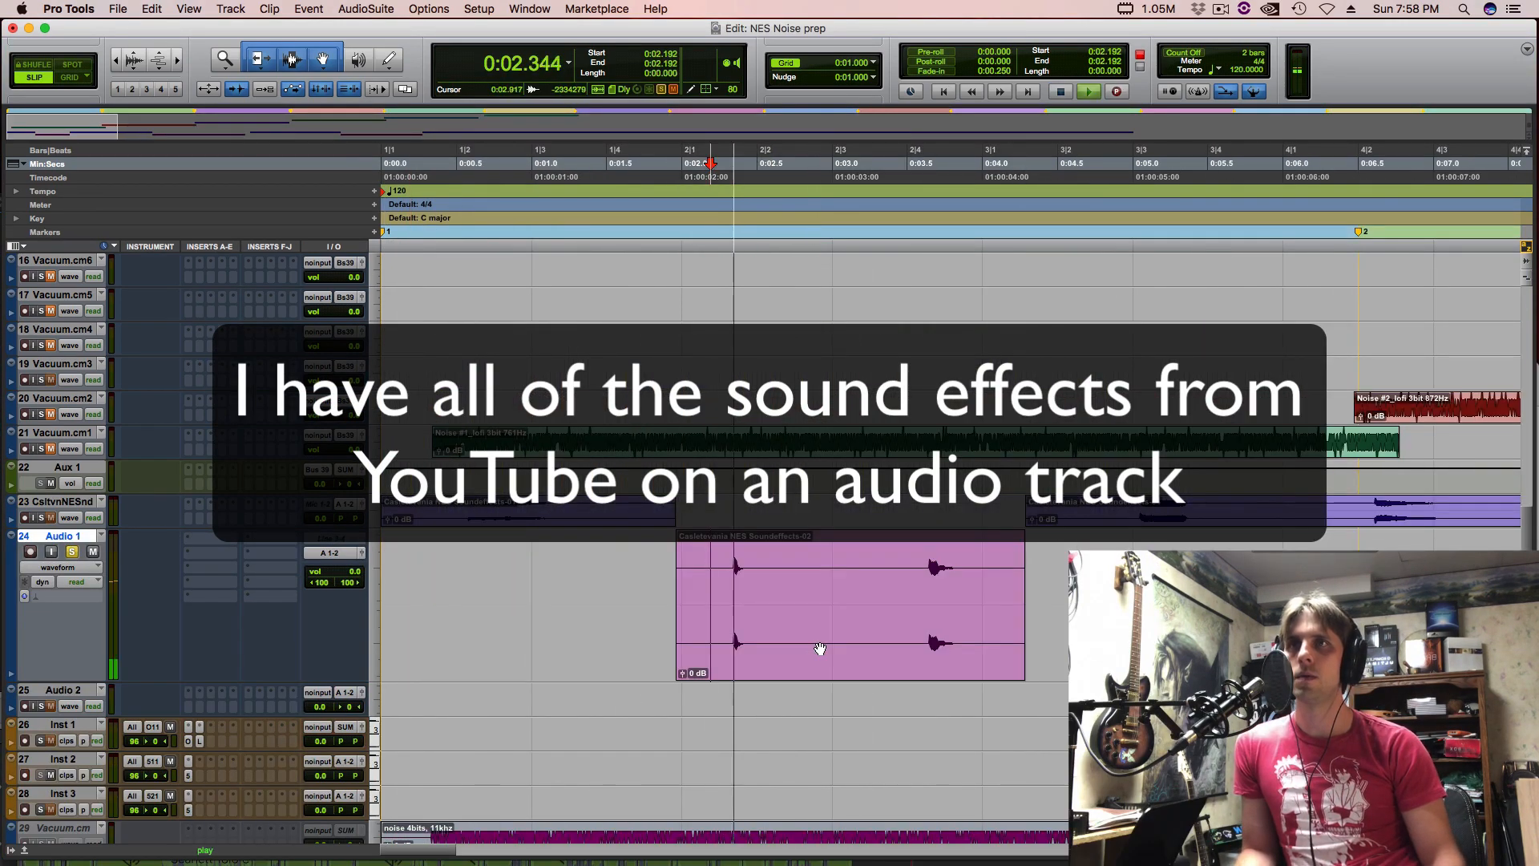
# Replay the first sound of the Casletevania NES Soundeffects-02 clip on the Audio 1 track
pyautogui.press('space')
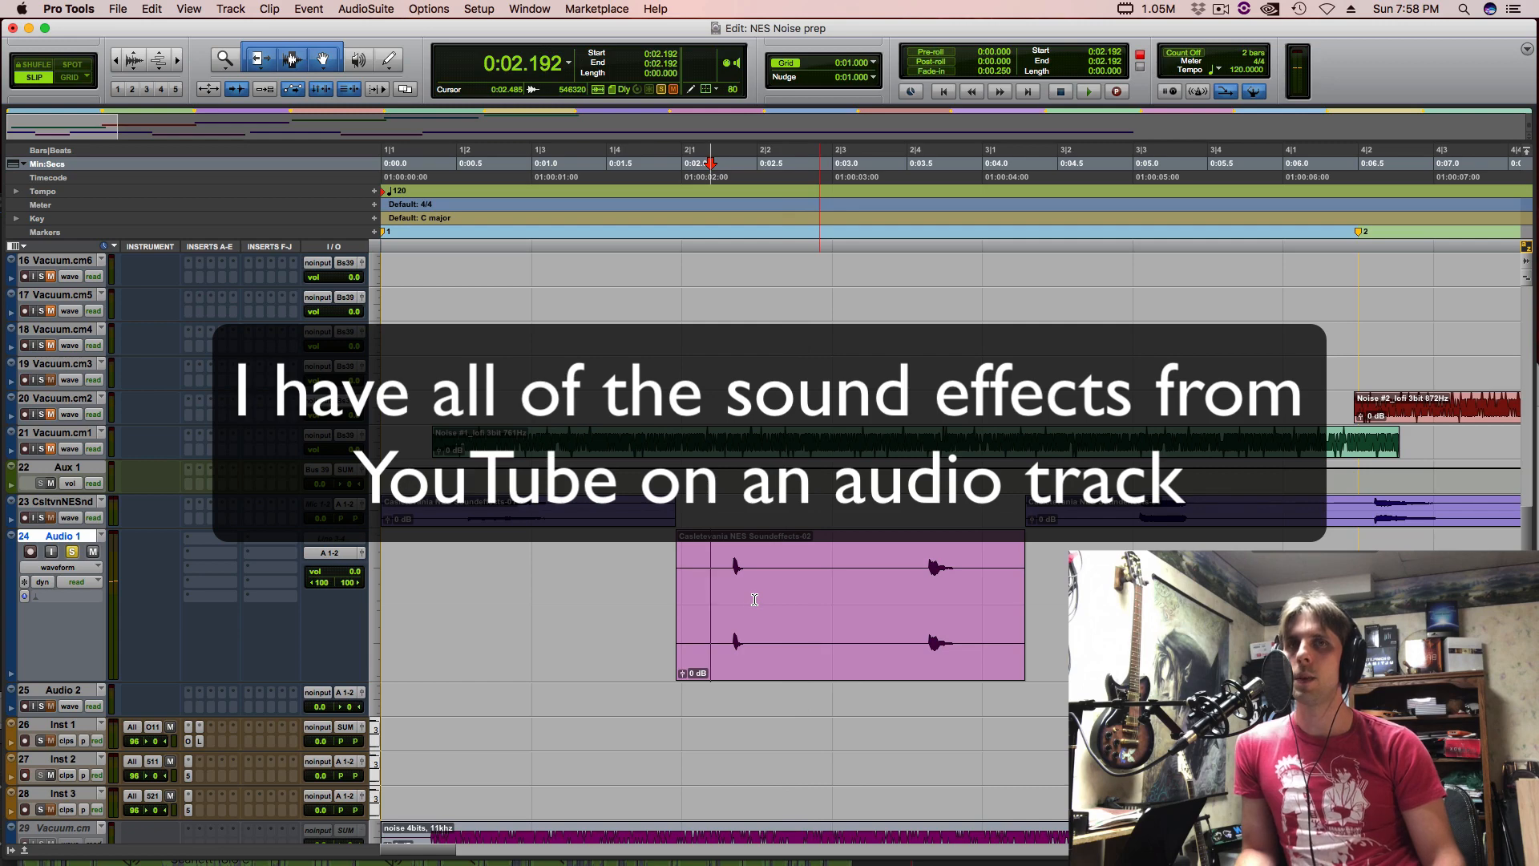
pyautogui.press('r')
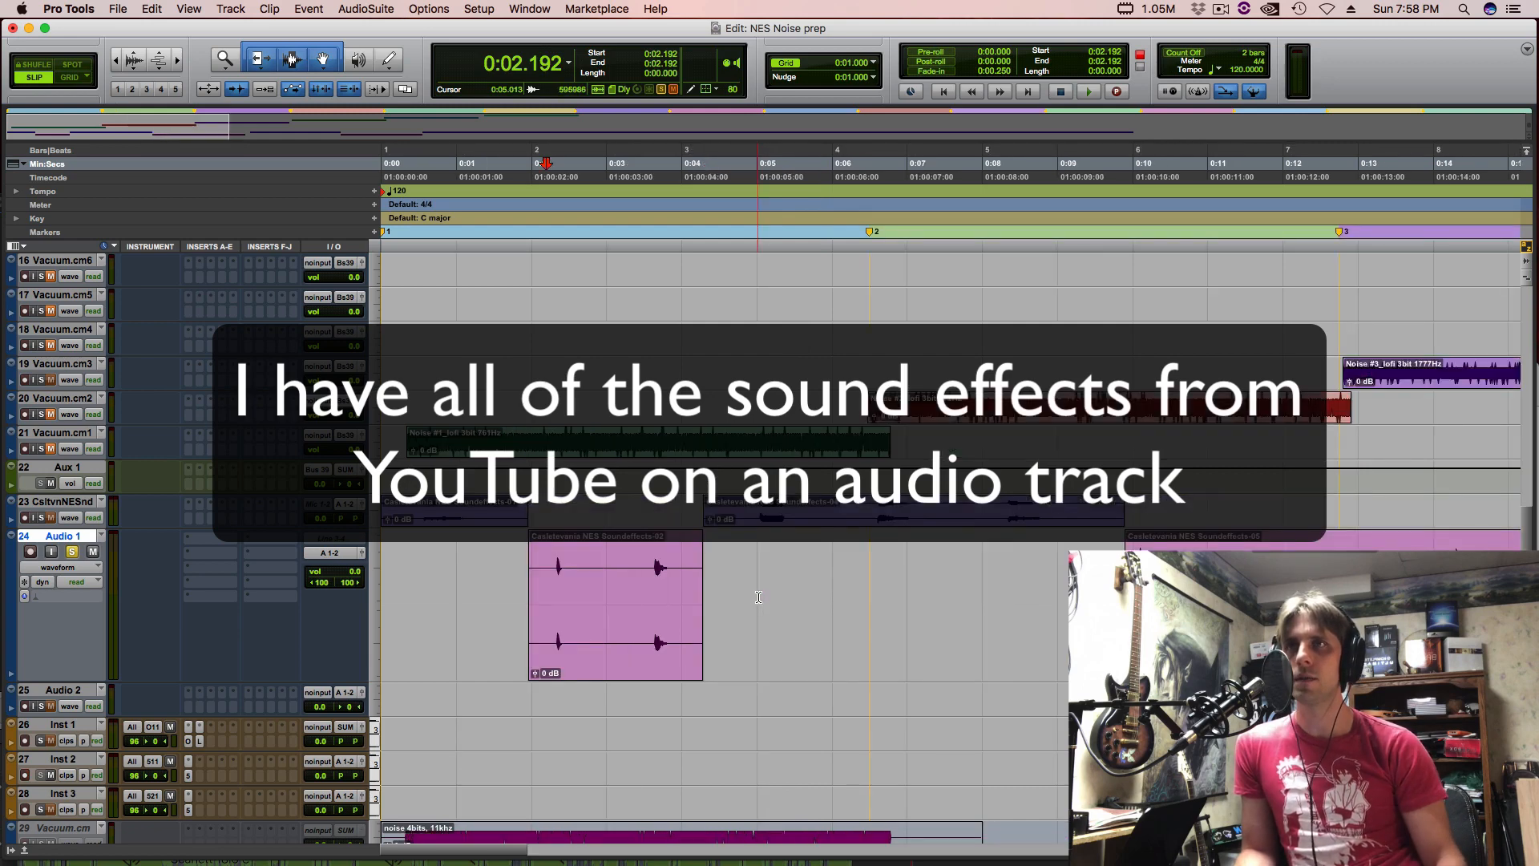
pyautogui.press('space')
pyautogui.press('space')
pyautogui.press('space')
pyautogui.press('space')
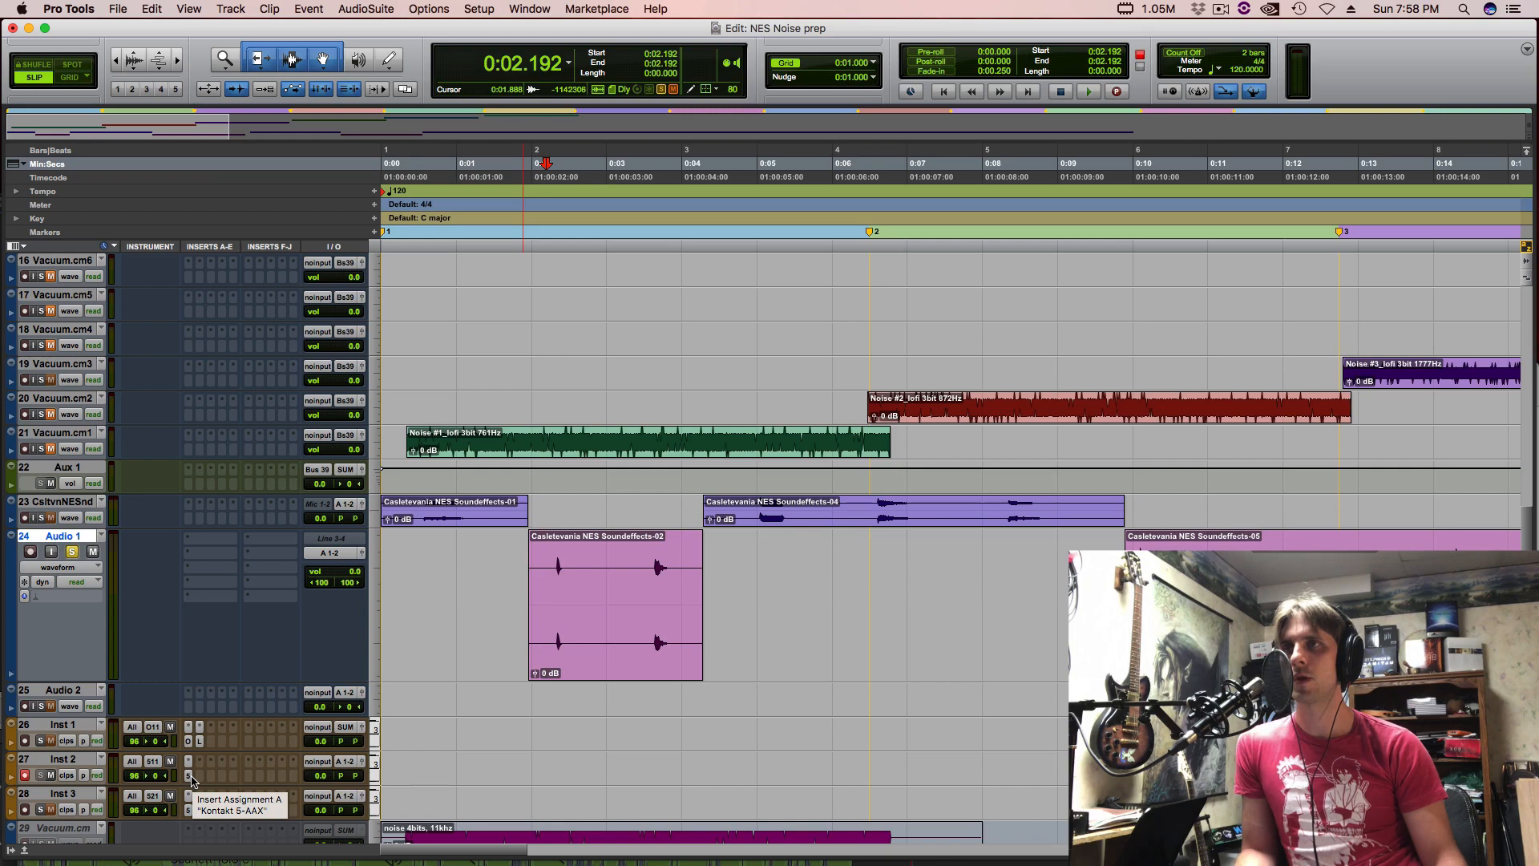
# Open Kontakt on the Inst 2 track and shorten the volume envelope's Decay in the NES Noise Timbre #1 instrument
pyautogui.click(193, 780)
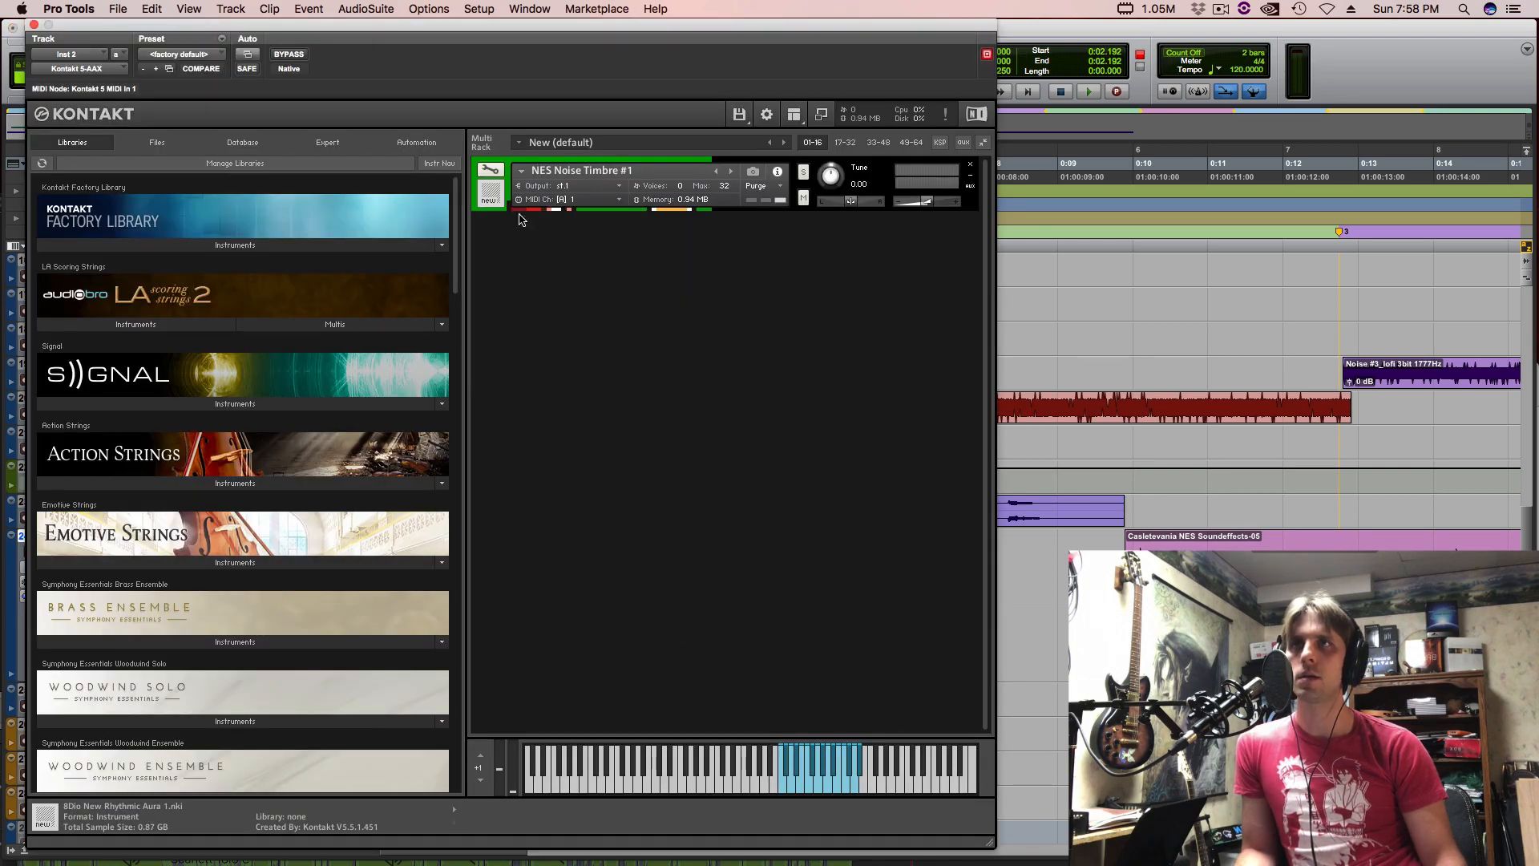
pyautogui.click(491, 170)
pyautogui.scroll(-4, 686, 584)
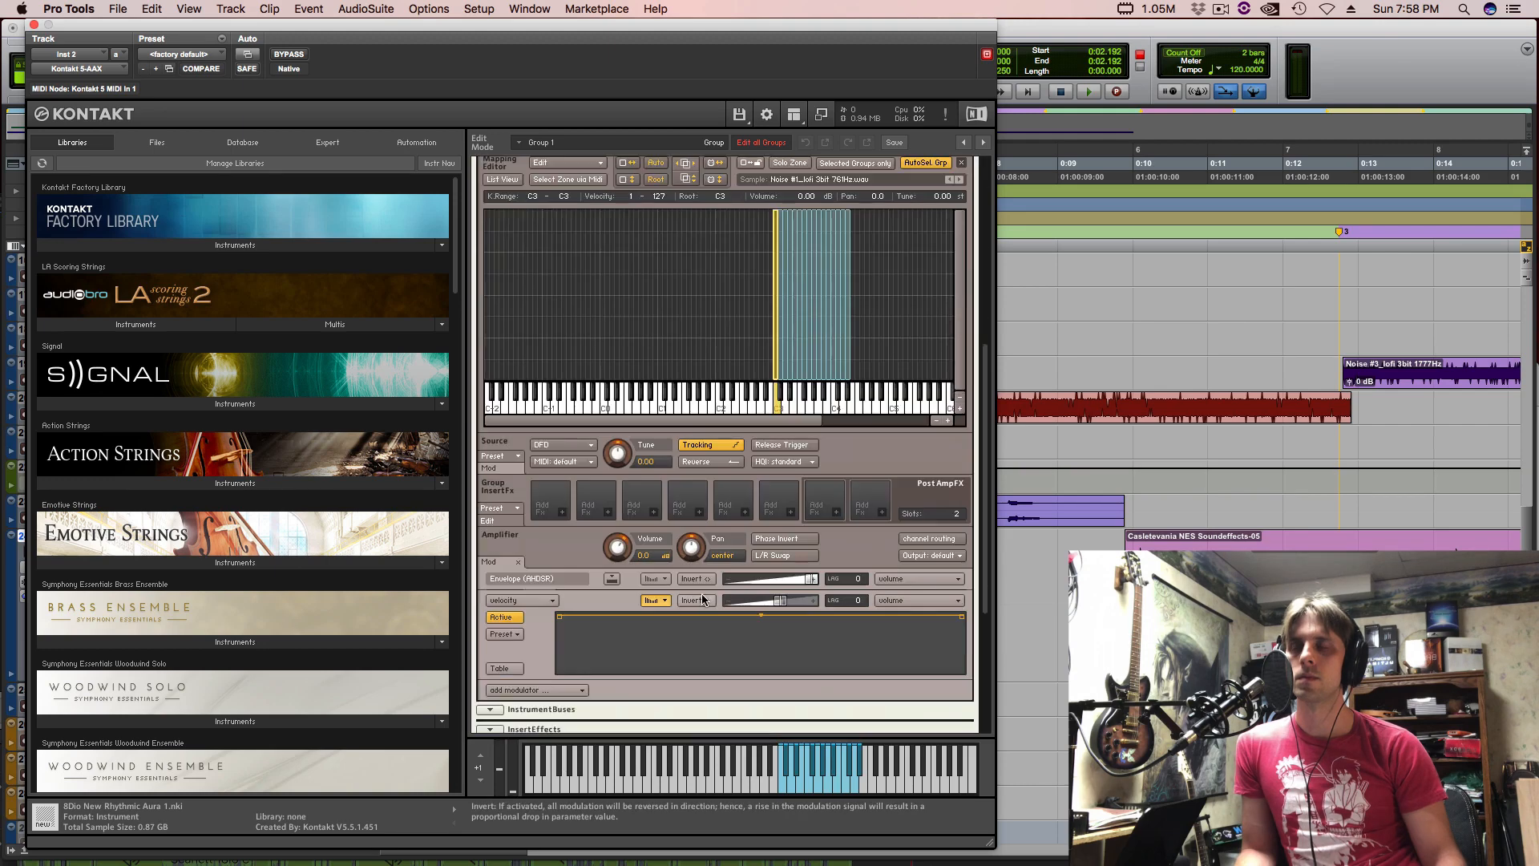
pyautogui.scroll(-5, 702, 599)
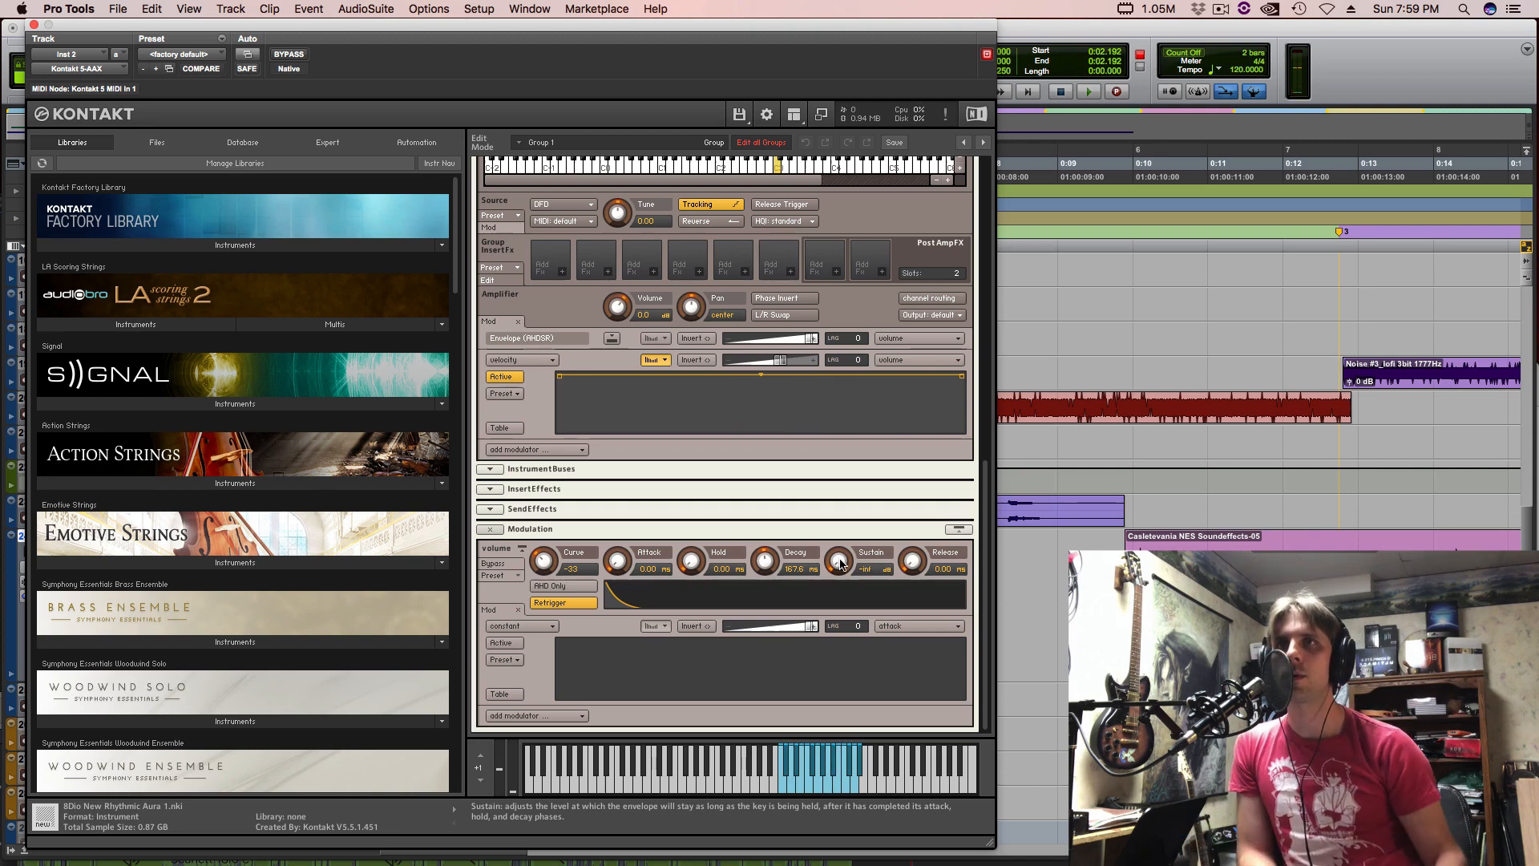
pyautogui.moveTo(765, 571); pyautogui.dragTo(767, 583)
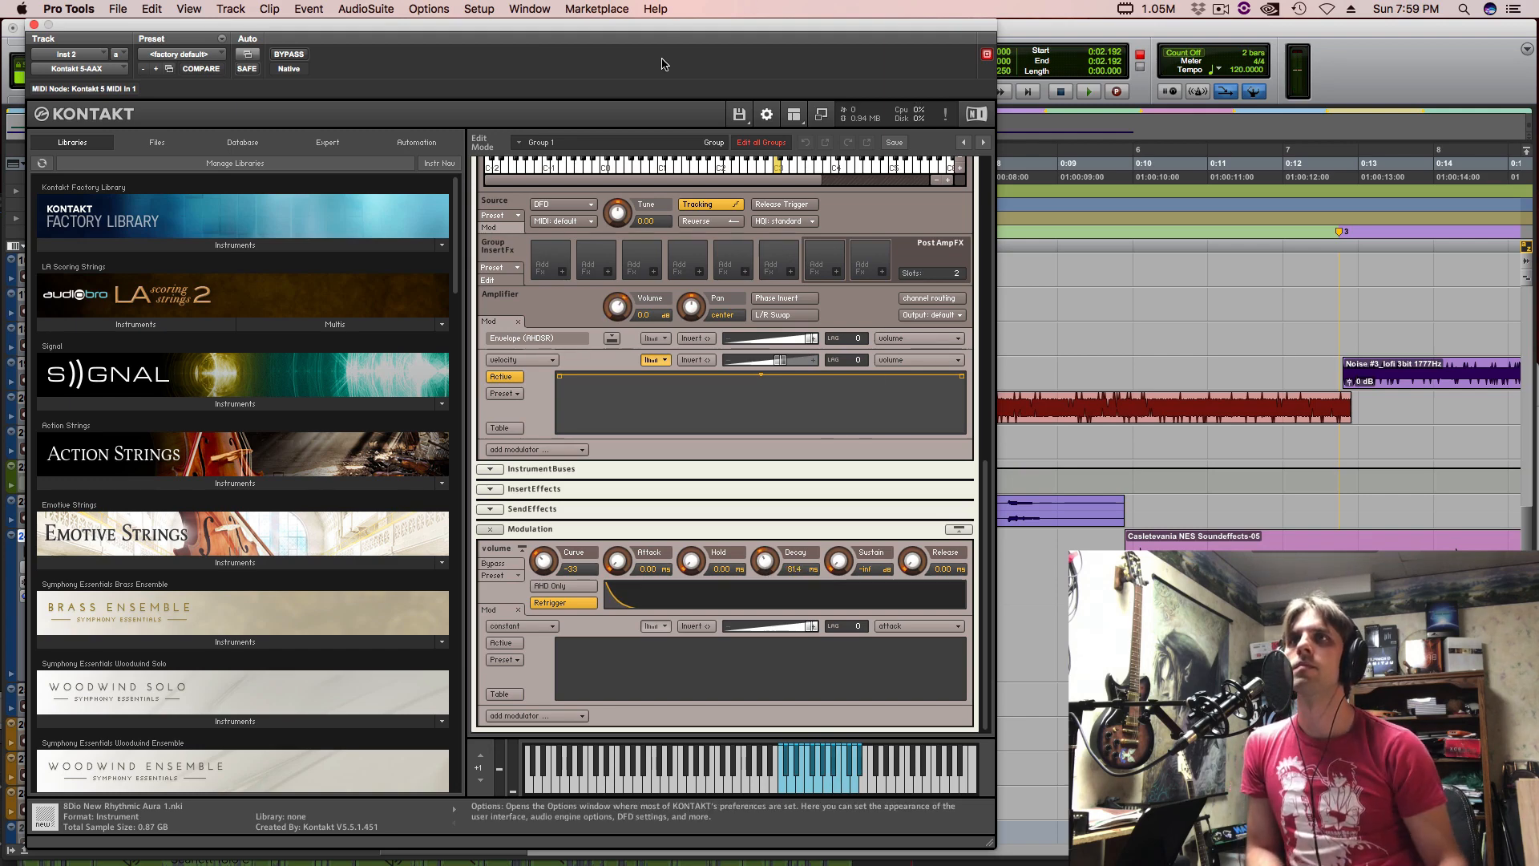
# Move the Kontakt window clear of the Casletevania NES Soundeffects-02 clip and play the clip's first sound
pyautogui.moveTo(667, 26); pyautogui.dragTo(999, 666)
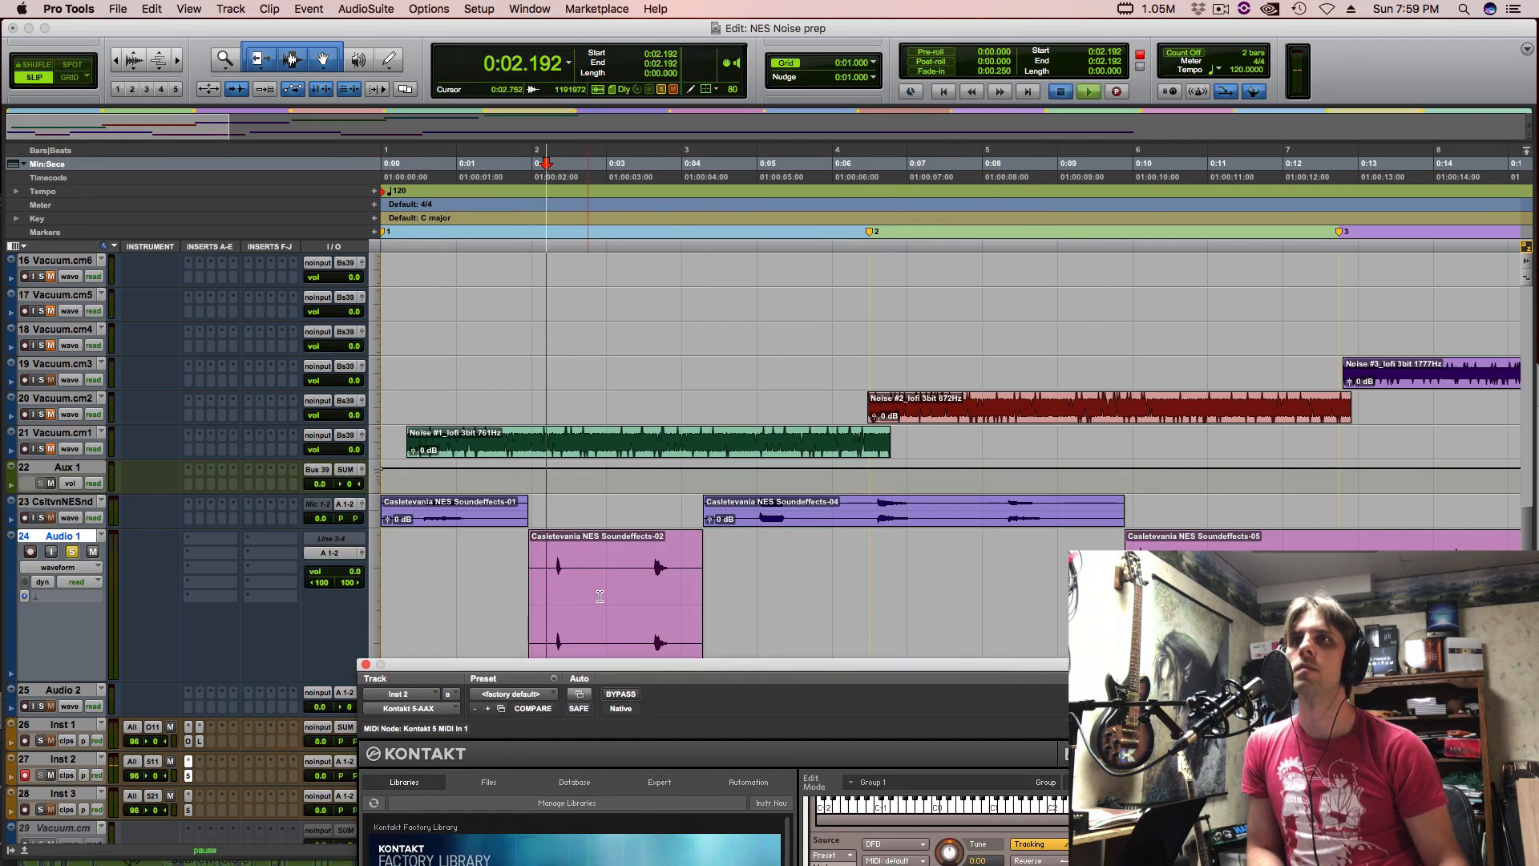
pyautogui.press('space')
pyautogui.press('space')
pyautogui.press('space')
pyautogui.moveTo(821, 666); pyautogui.dragTo(826, 585)
pyautogui.press('space')
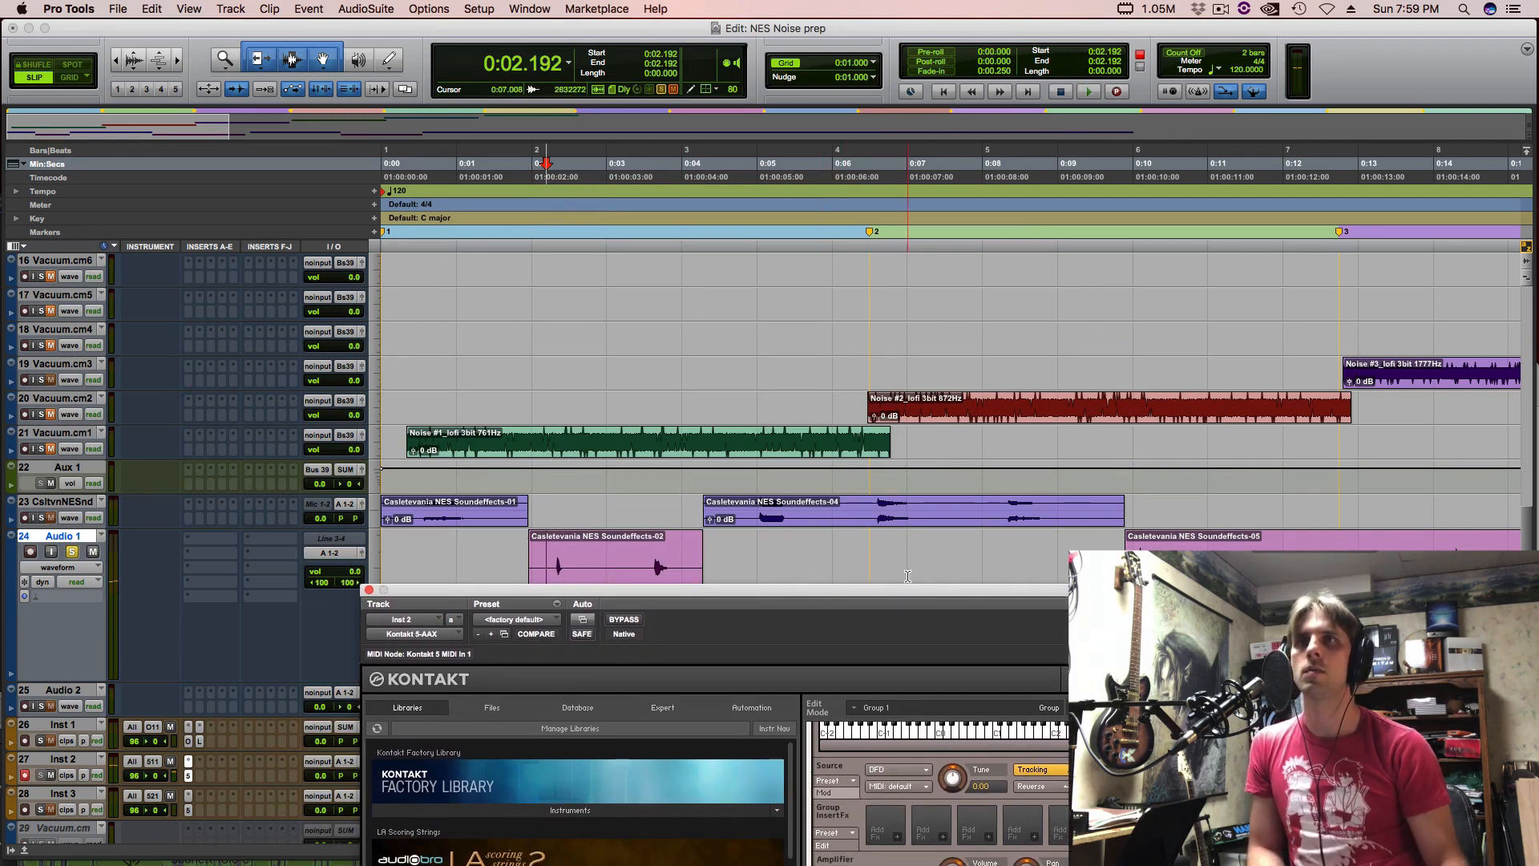
# Shorten the volume envelope's Decay to about 67 ms and compare the instrument with the first sound in clip 02
pyautogui.moveTo(824, 584); pyautogui.dragTo(760, 88)
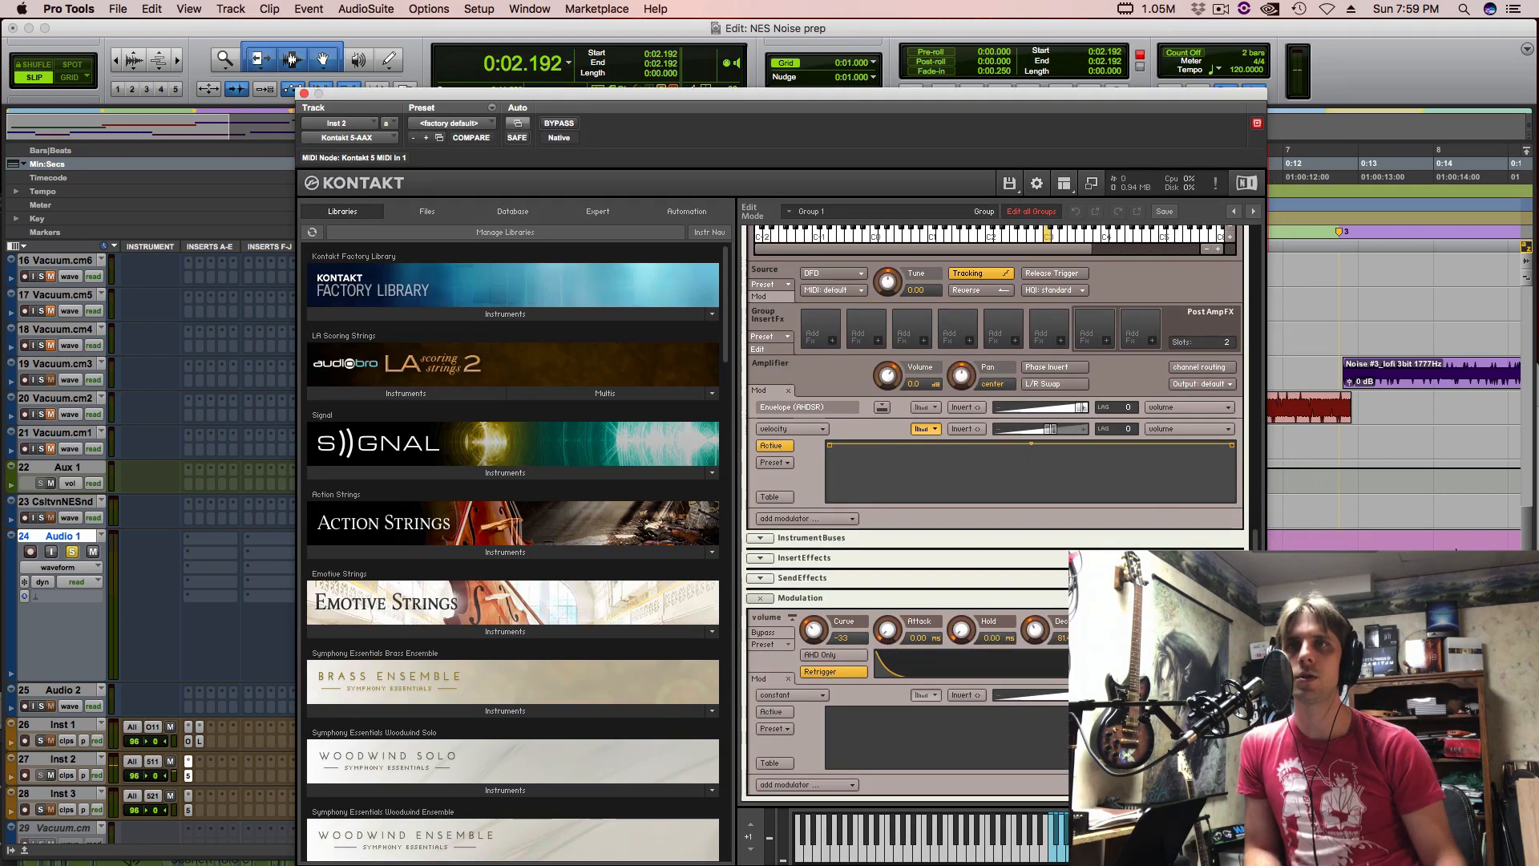
pyautogui.moveTo(1046, 638); pyautogui.dragTo(1038, 639)
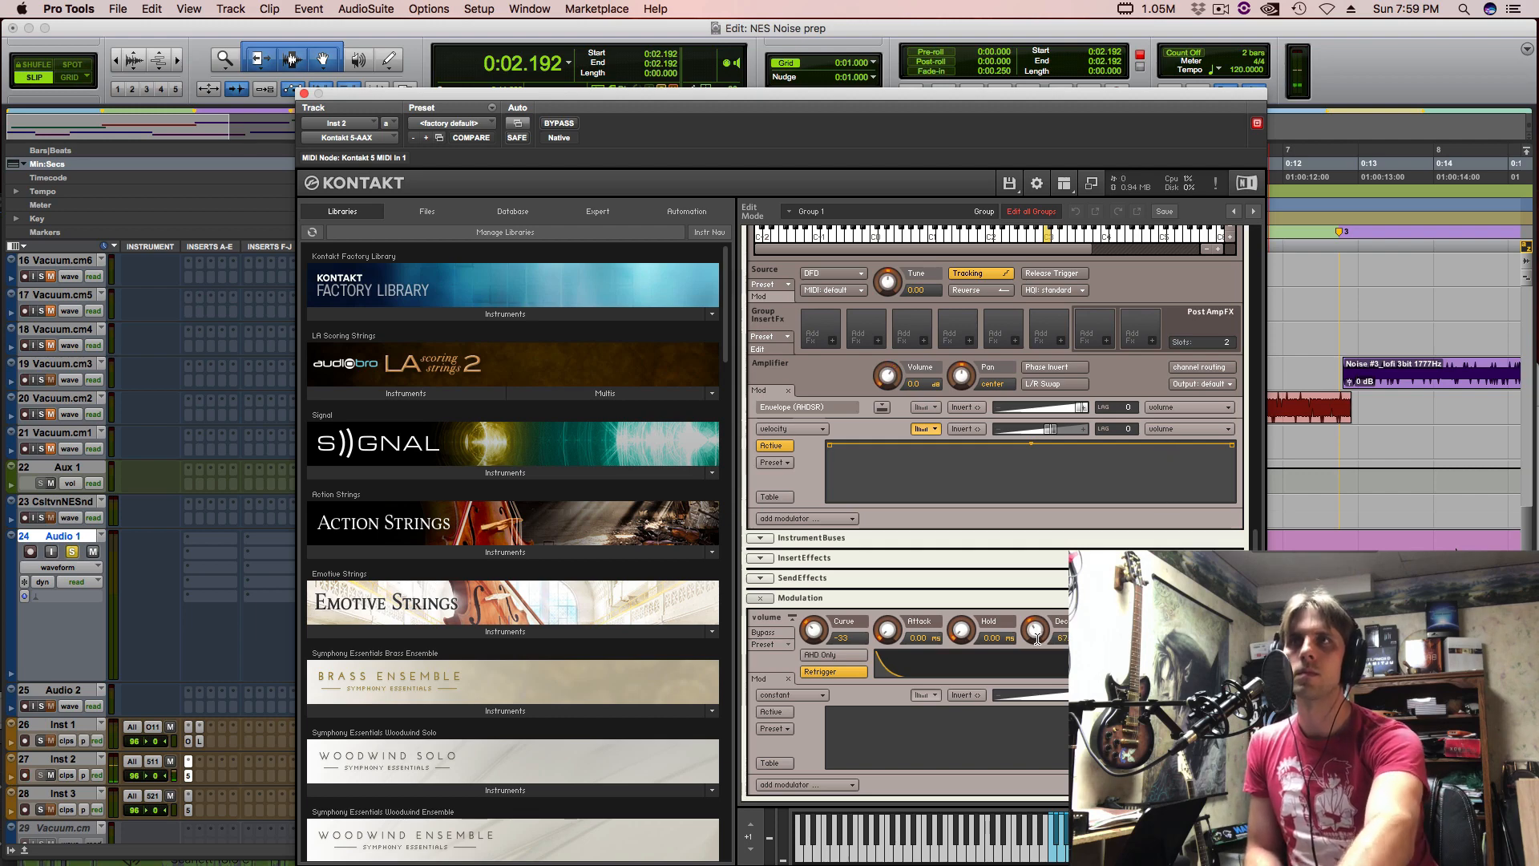
pyautogui.press('space')
pyautogui.press('space')
pyautogui.press('space')
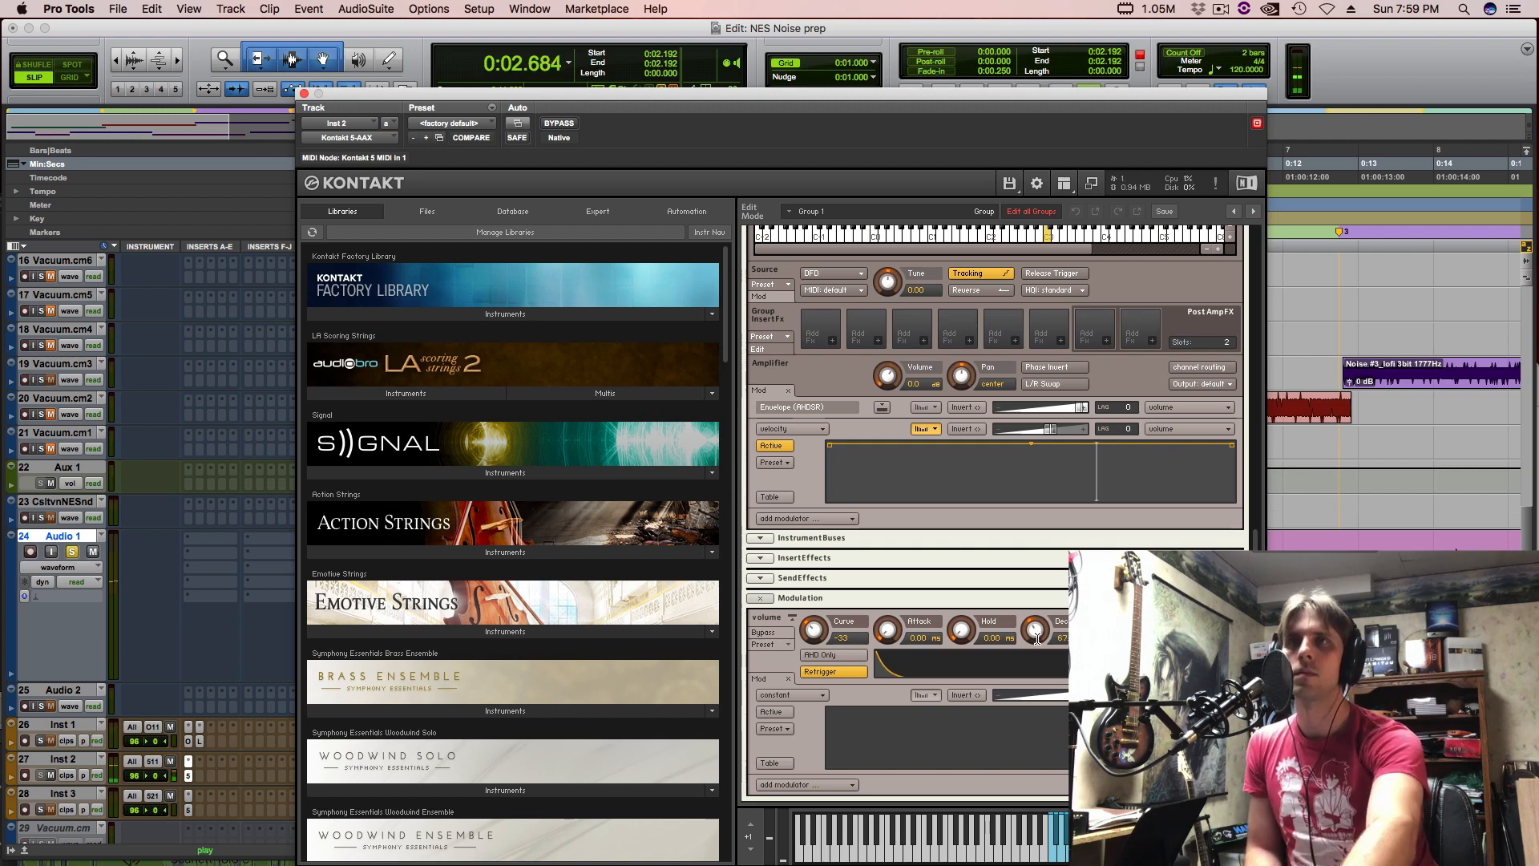
pyautogui.press('space')
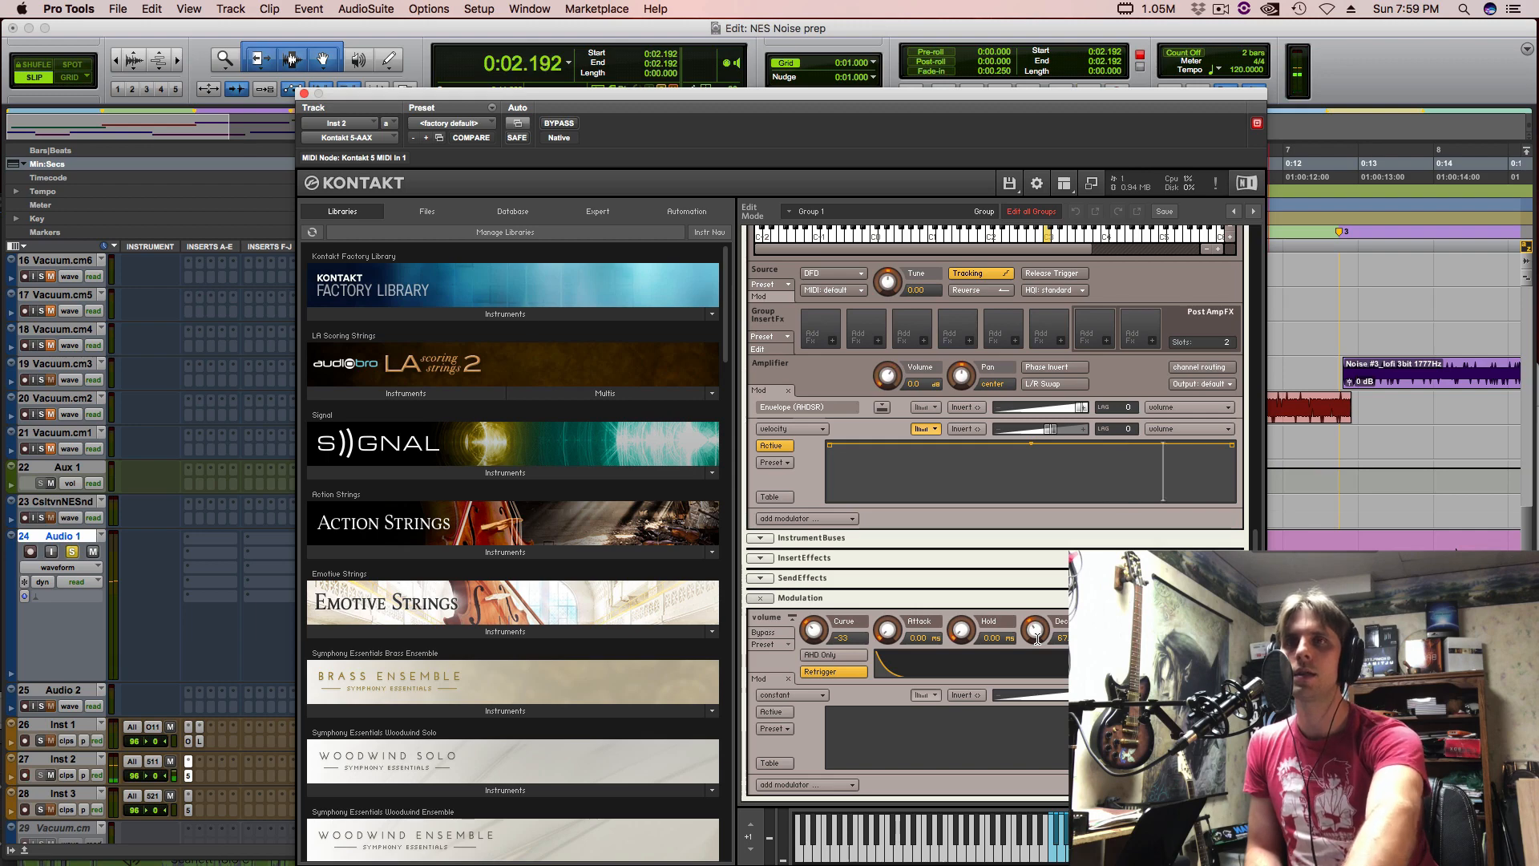
pyautogui.press('space')
pyautogui.press('space')
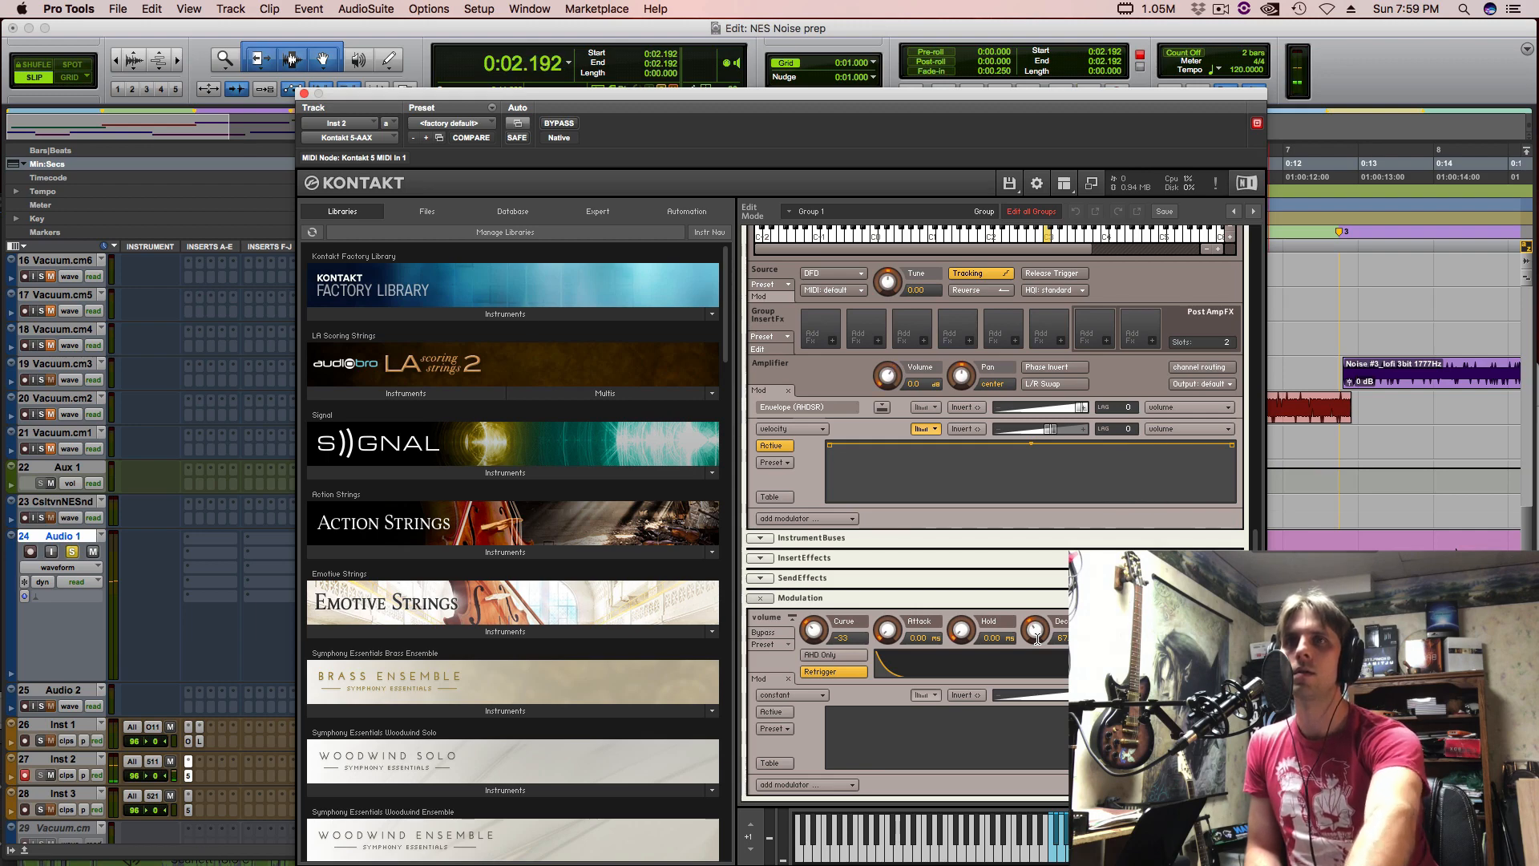
pyautogui.press('space')
pyautogui.press('space')
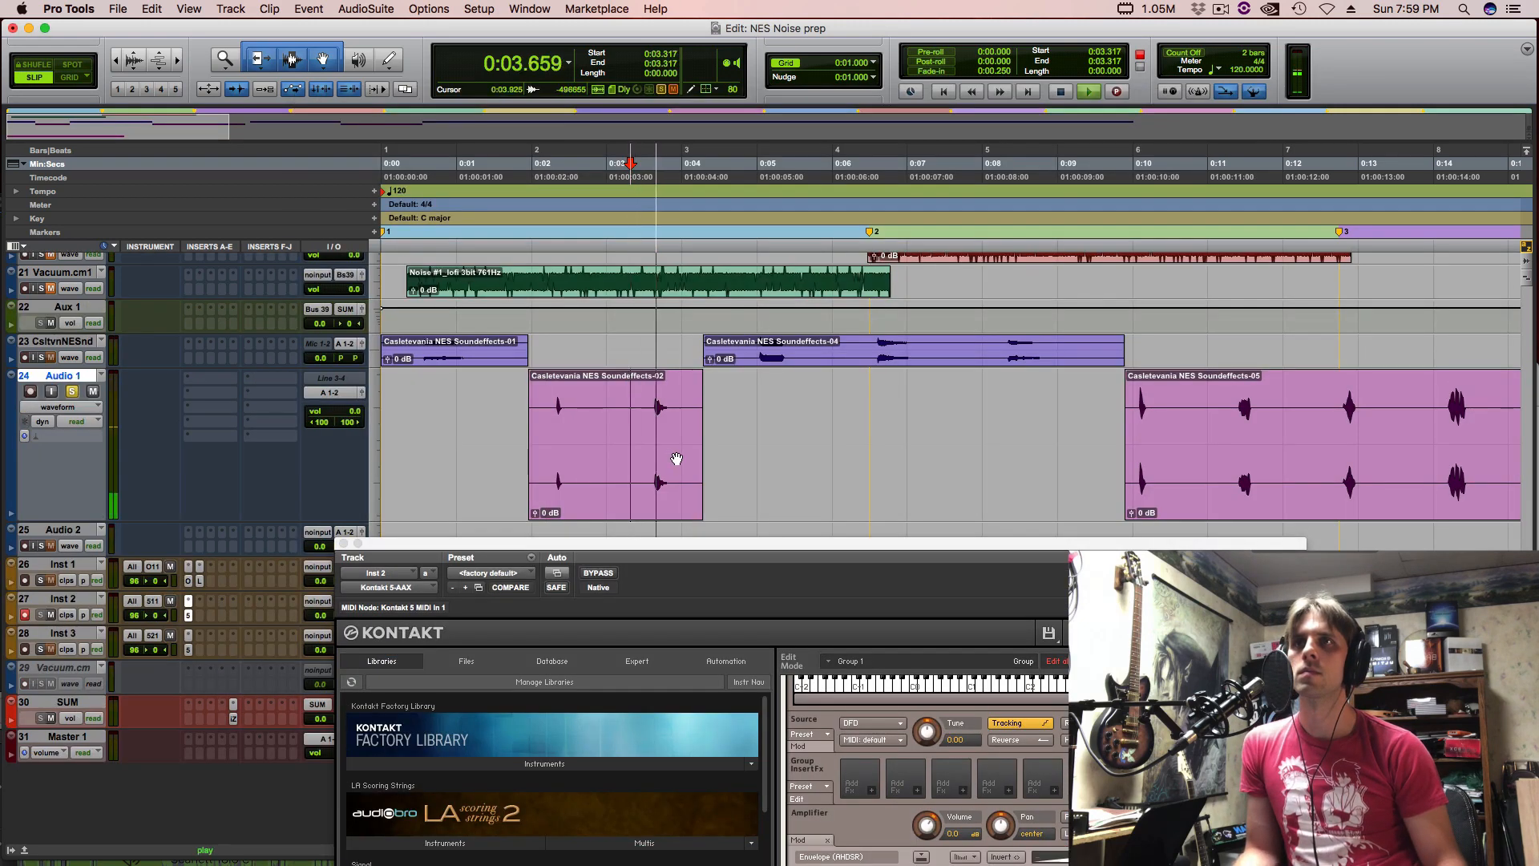
# Play the second sound of the Casletevania NES Soundeffects-02 clip from 0:03.317
pyautogui.press('space')
pyautogui.press('space')
pyautogui.press('space')
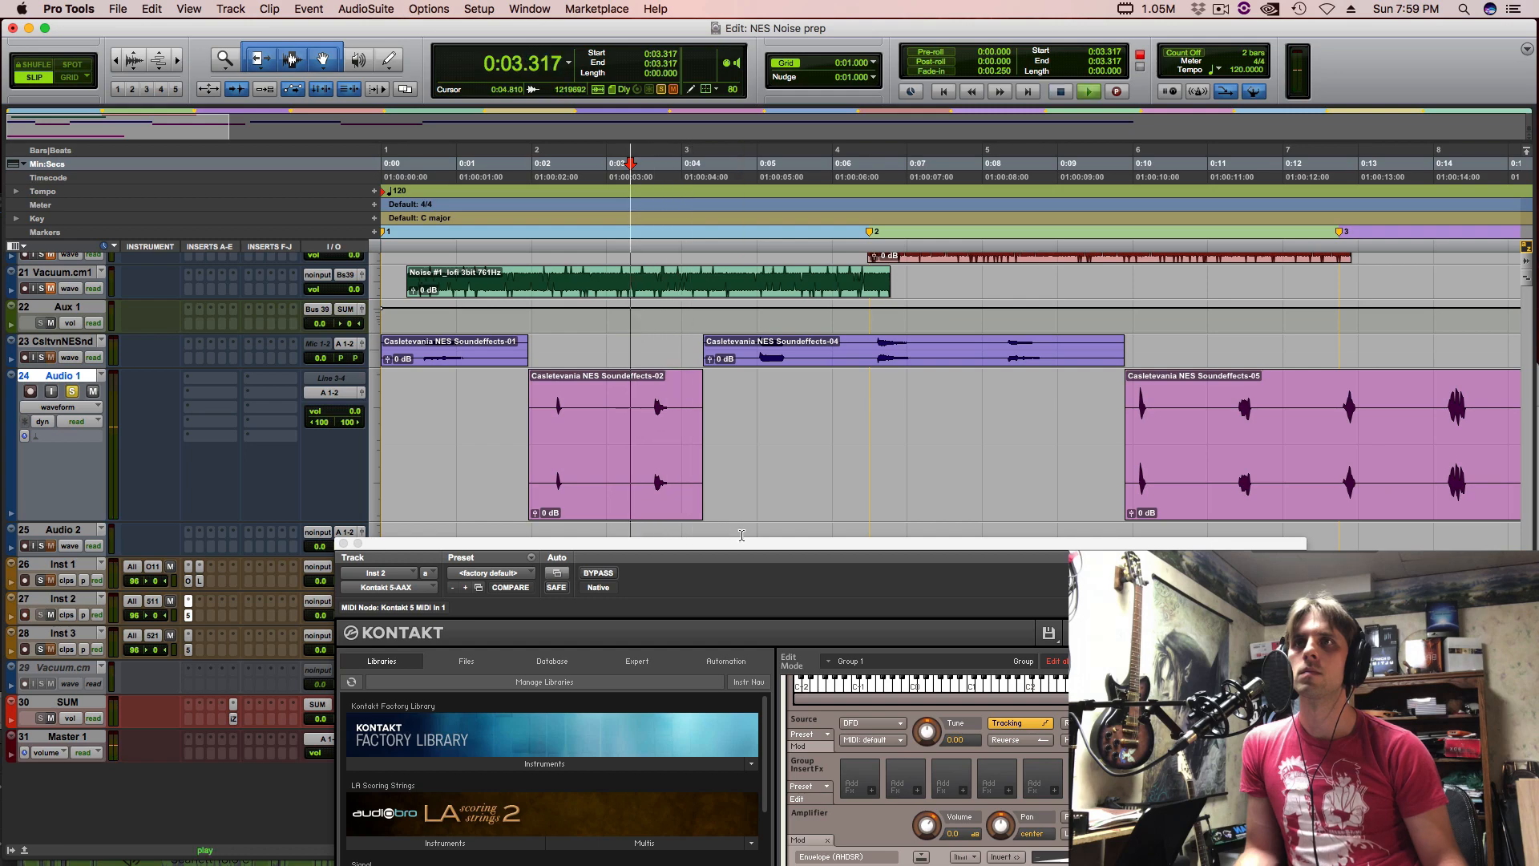
pyautogui.press('space')
pyautogui.press('space')
# Select the loud opening portion of clip 02's second sound, about 0.053 s long
pyautogui.click(662, 407)
pyautogui.press('t')
pyautogui.press('t')
pyautogui.press('t')
pyautogui.press('t')
pyautogui.press('t')
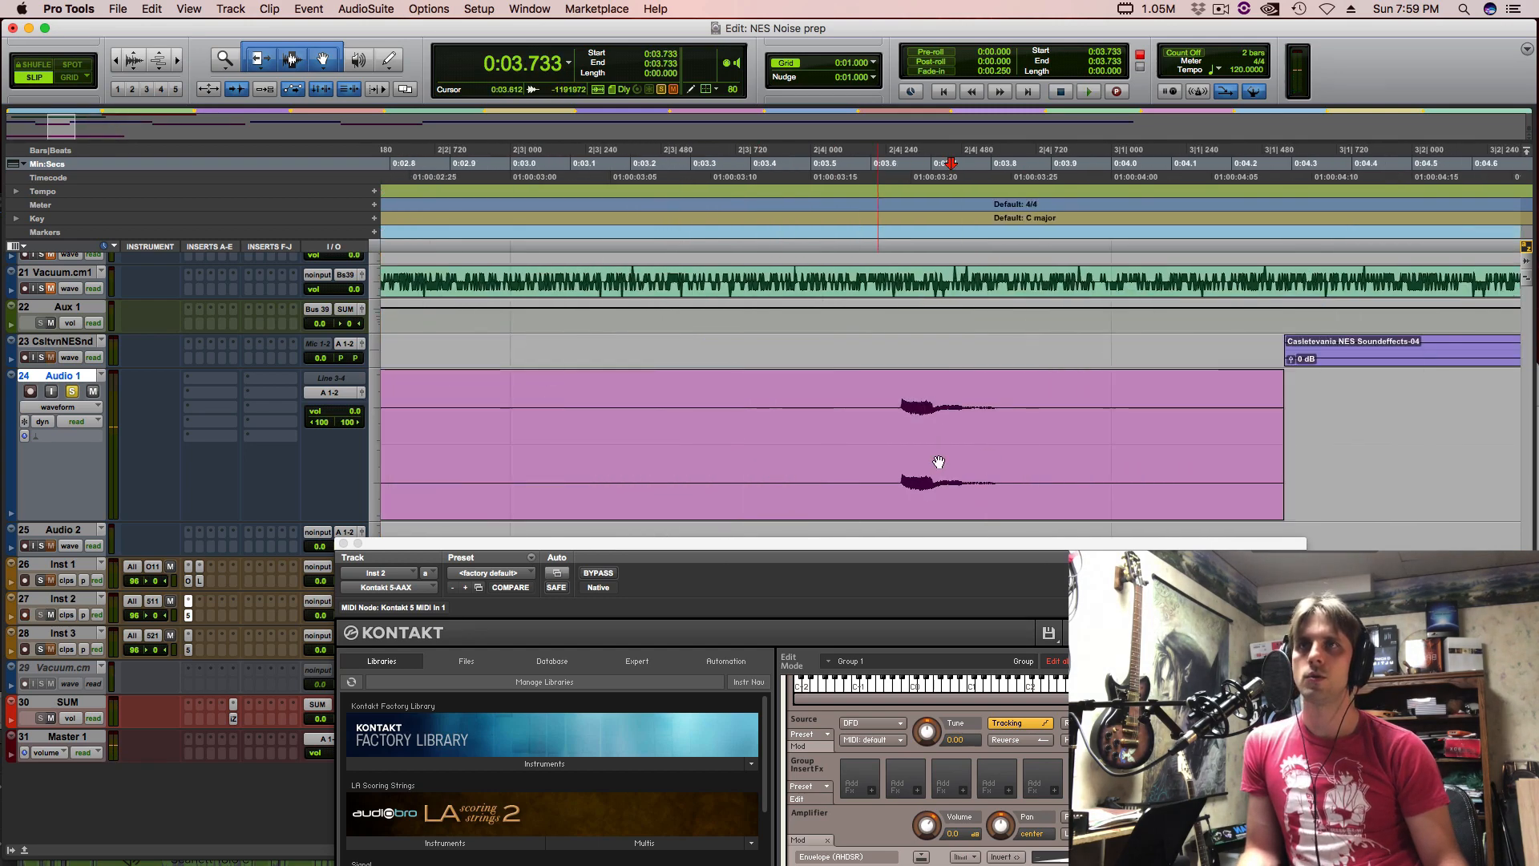
pyautogui.moveTo(876, 408); pyautogui.dragTo(749, 413)
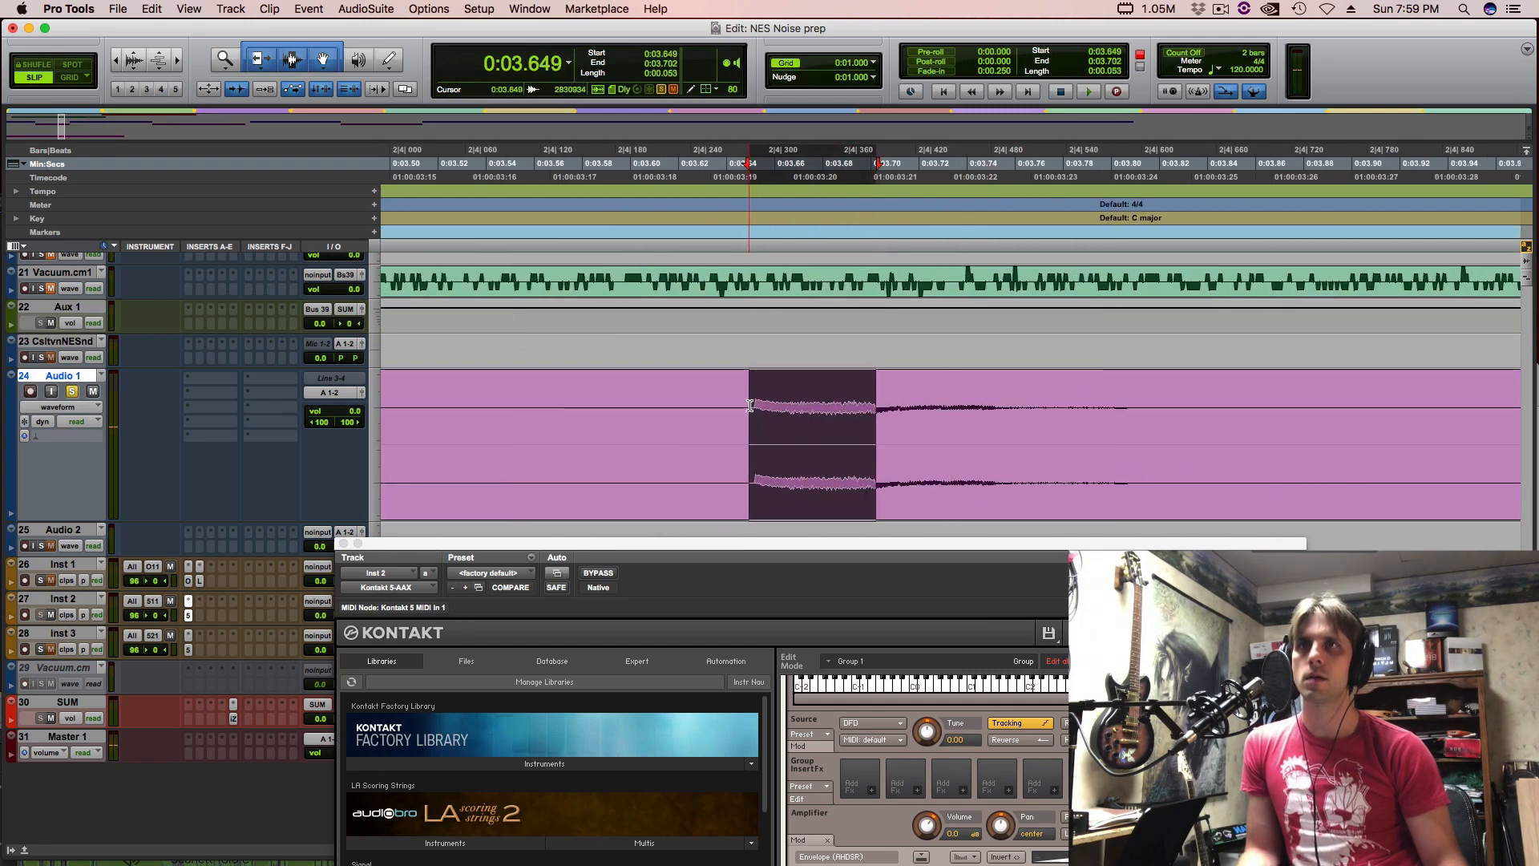
# Examine and play the fading portions of clip 02's second sound, selecting its tail from 0:03.762 to 0:03.821
pyautogui.moveTo(882, 419); pyautogui.dragTo(997, 425)
pyautogui.press('space')
pyautogui.moveTo(760, 412); pyautogui.dragTo(1161, 409)
pyautogui.press('space')
pyautogui.press('r')
pyautogui.press('r')
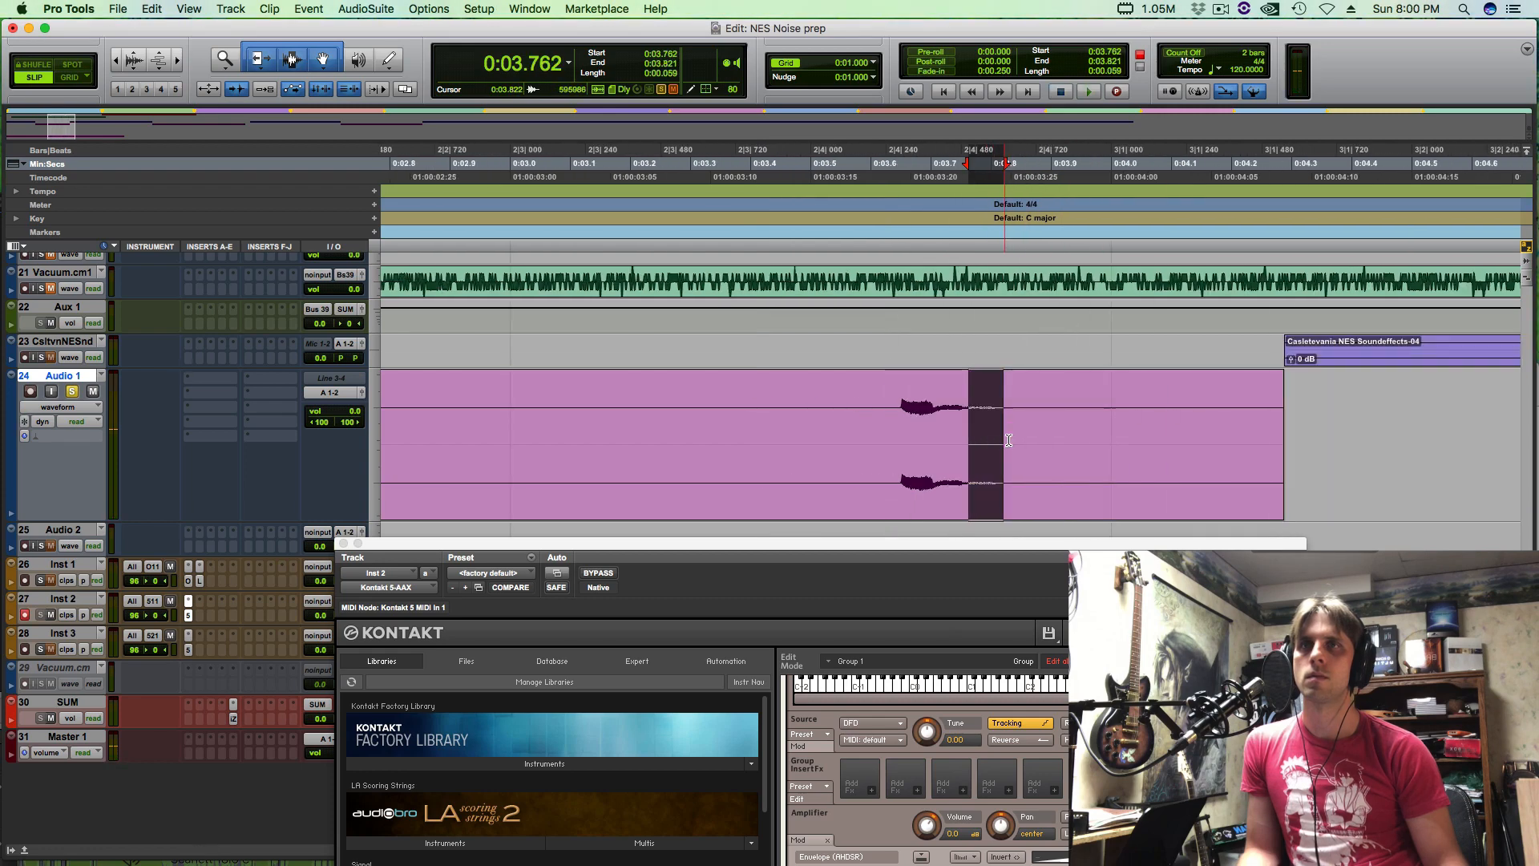
# Place the edit cursor at 0:03.629, just before clip 02's second sound, and set the Kontakt volume envelope's Decay to about 160 ms
pyautogui.click(927, 388)
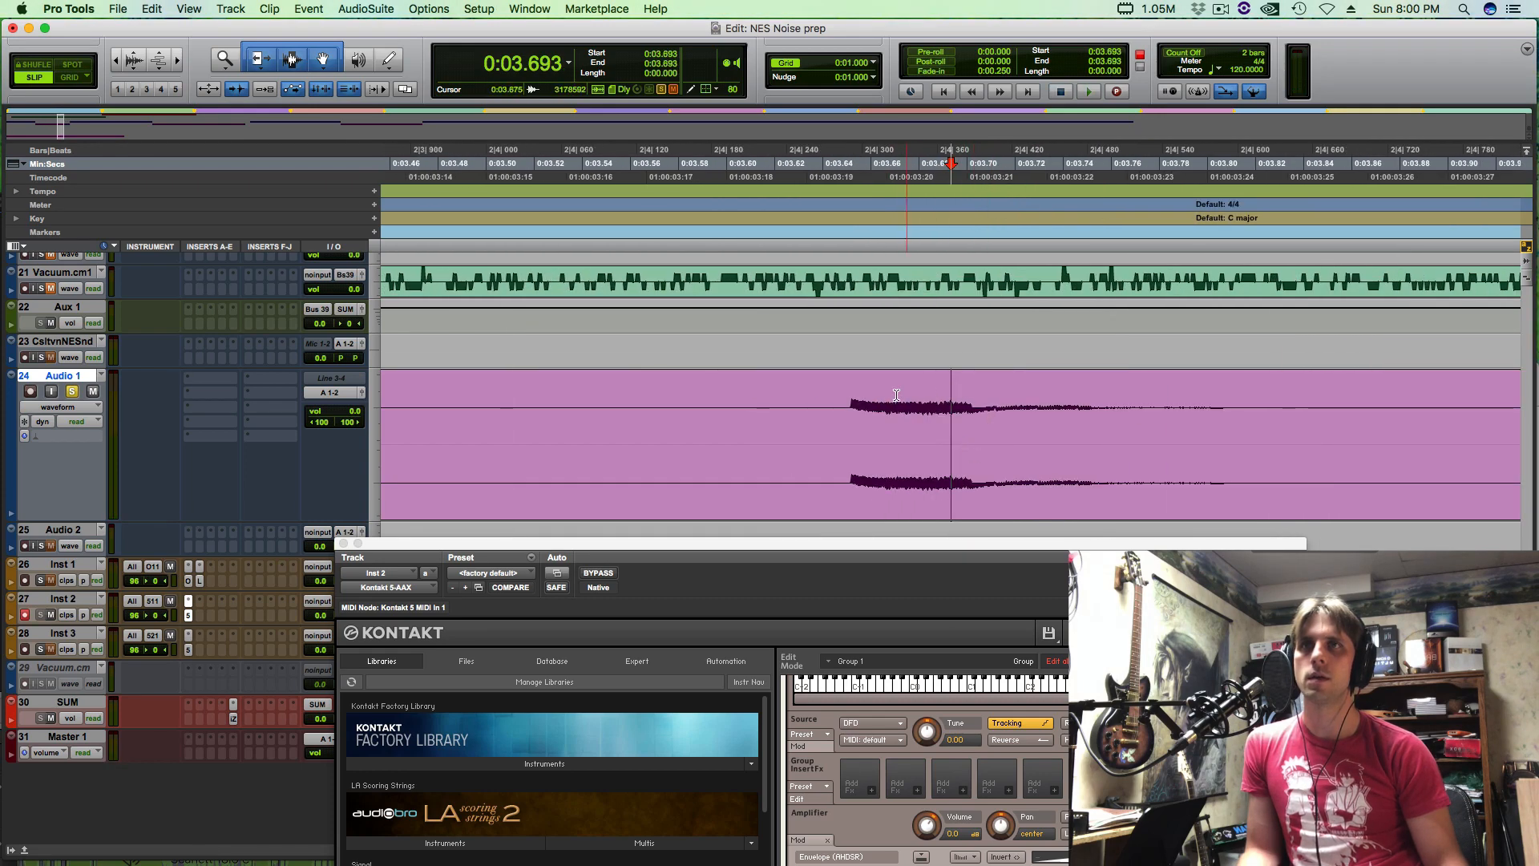
pyautogui.click(923, 449)
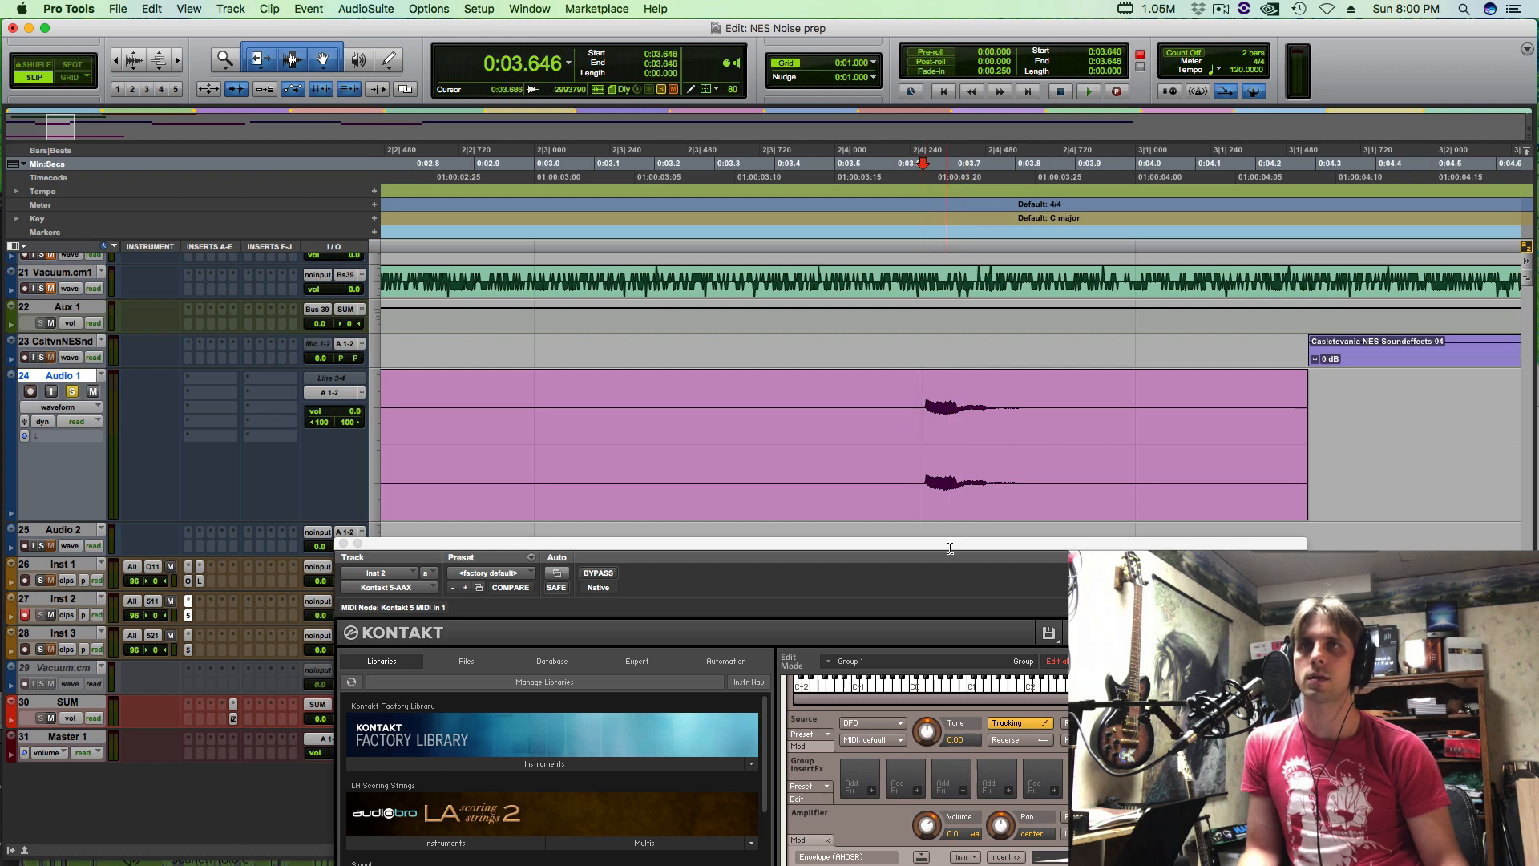
pyautogui.moveTo(950, 551); pyautogui.dragTo(952, 435)
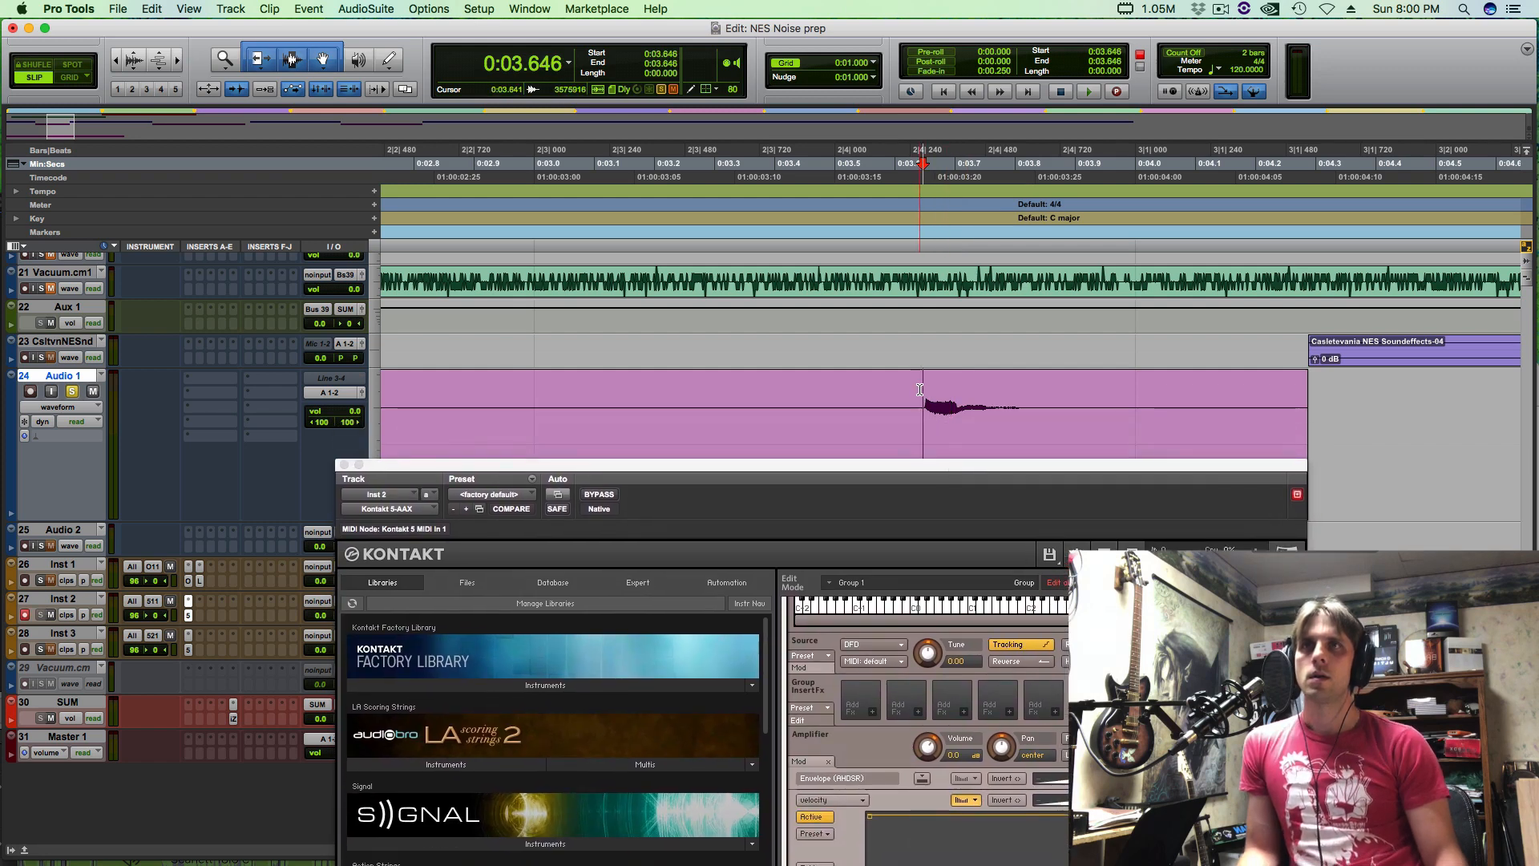
pyautogui.moveTo(944, 469); pyautogui.dragTo(832, 102)
pyautogui.click(914, 480)
pyautogui.press('space')
pyautogui.press('space')
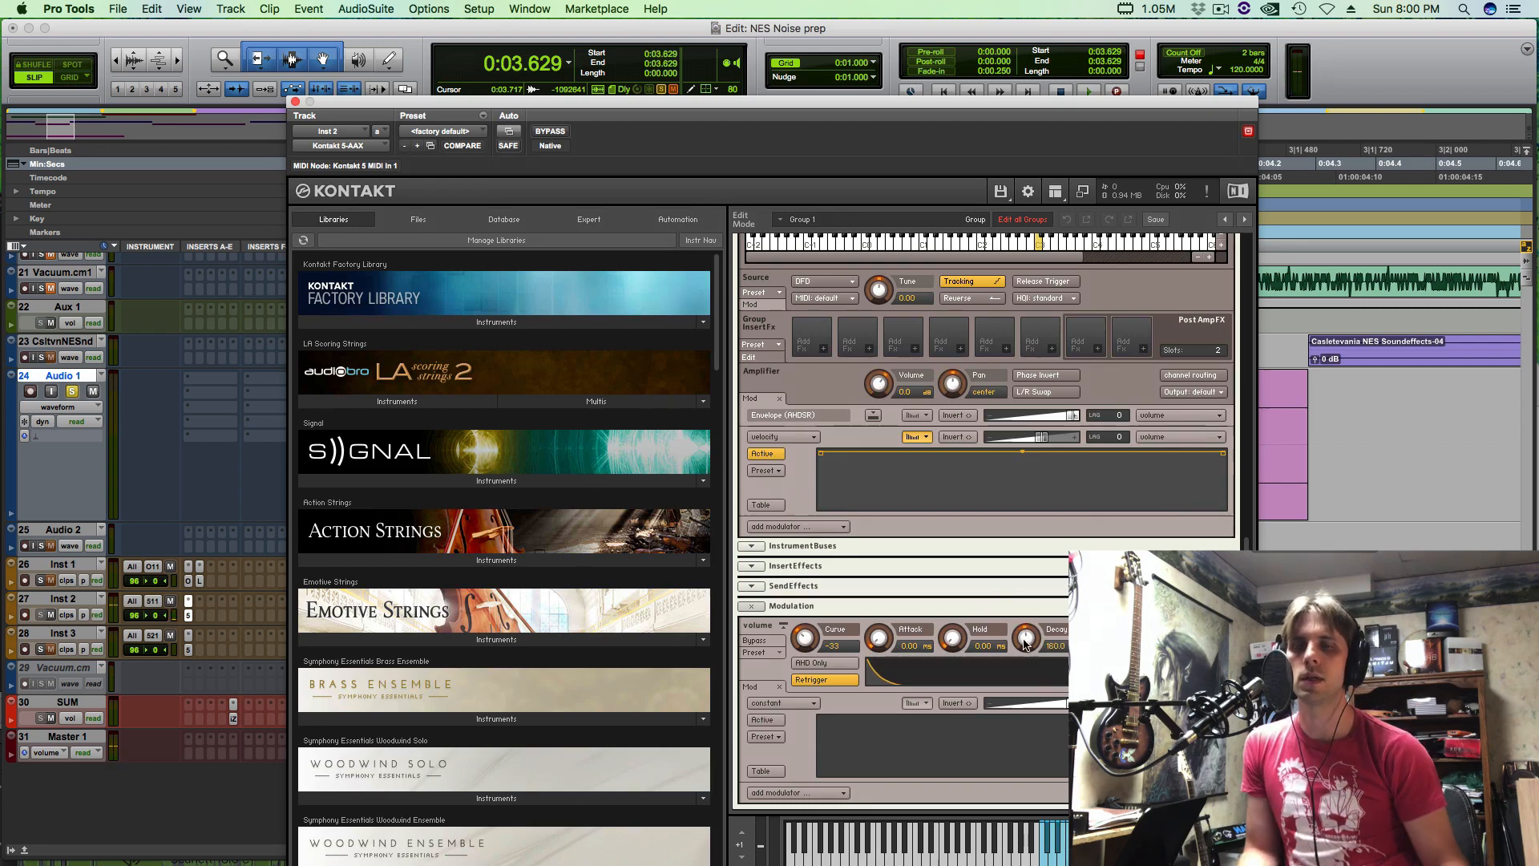
# Play clip 02's second sound repeatedly from 0:03.629 and compare it with the Kontakt noise instrument
pyautogui.press('space')
pyautogui.press('space')
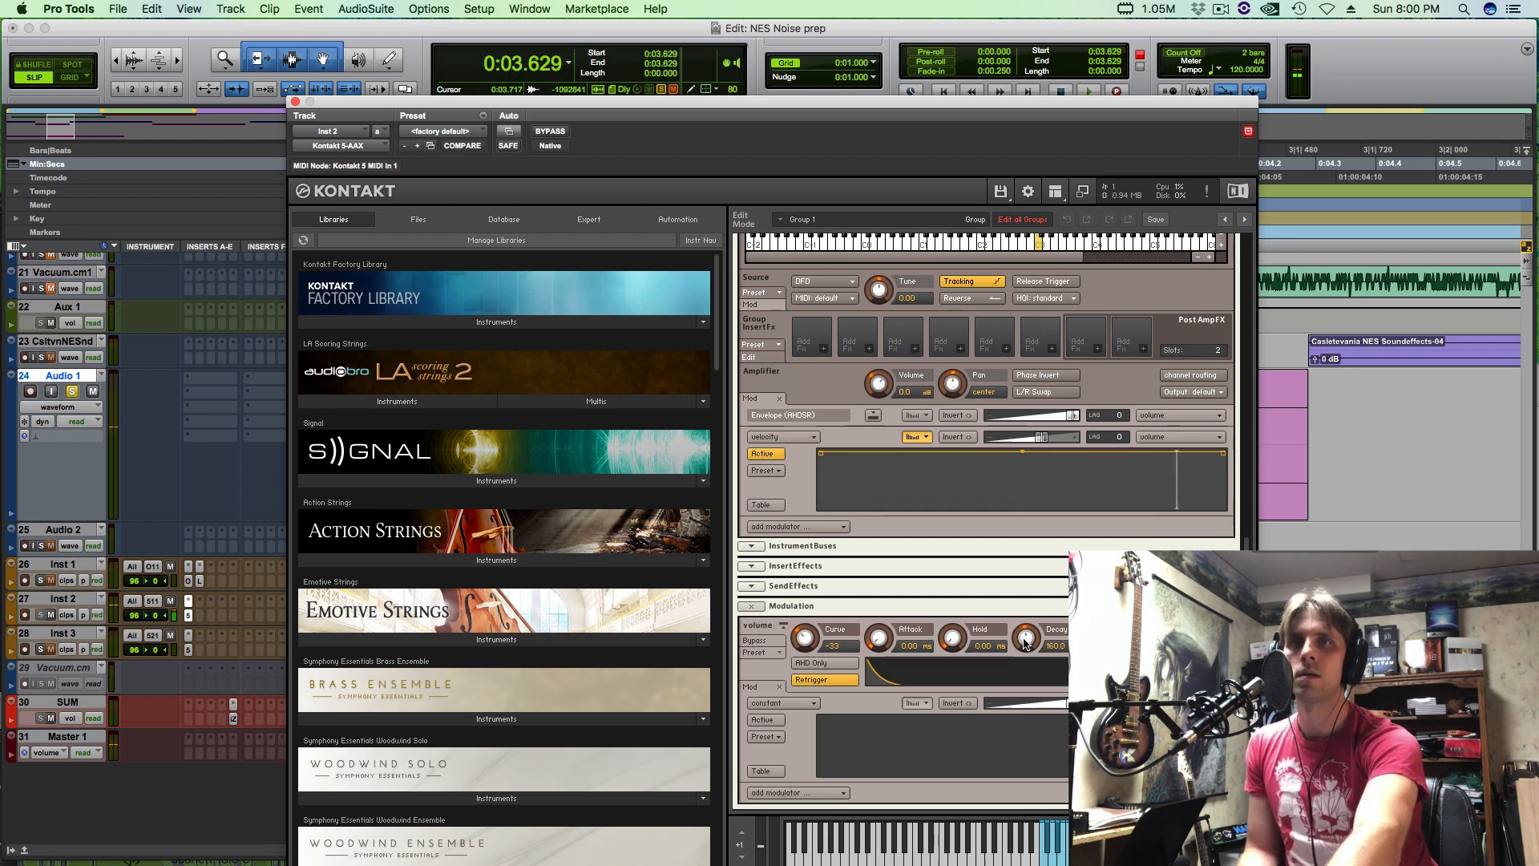
pyautogui.press('space')
pyautogui.press('space')
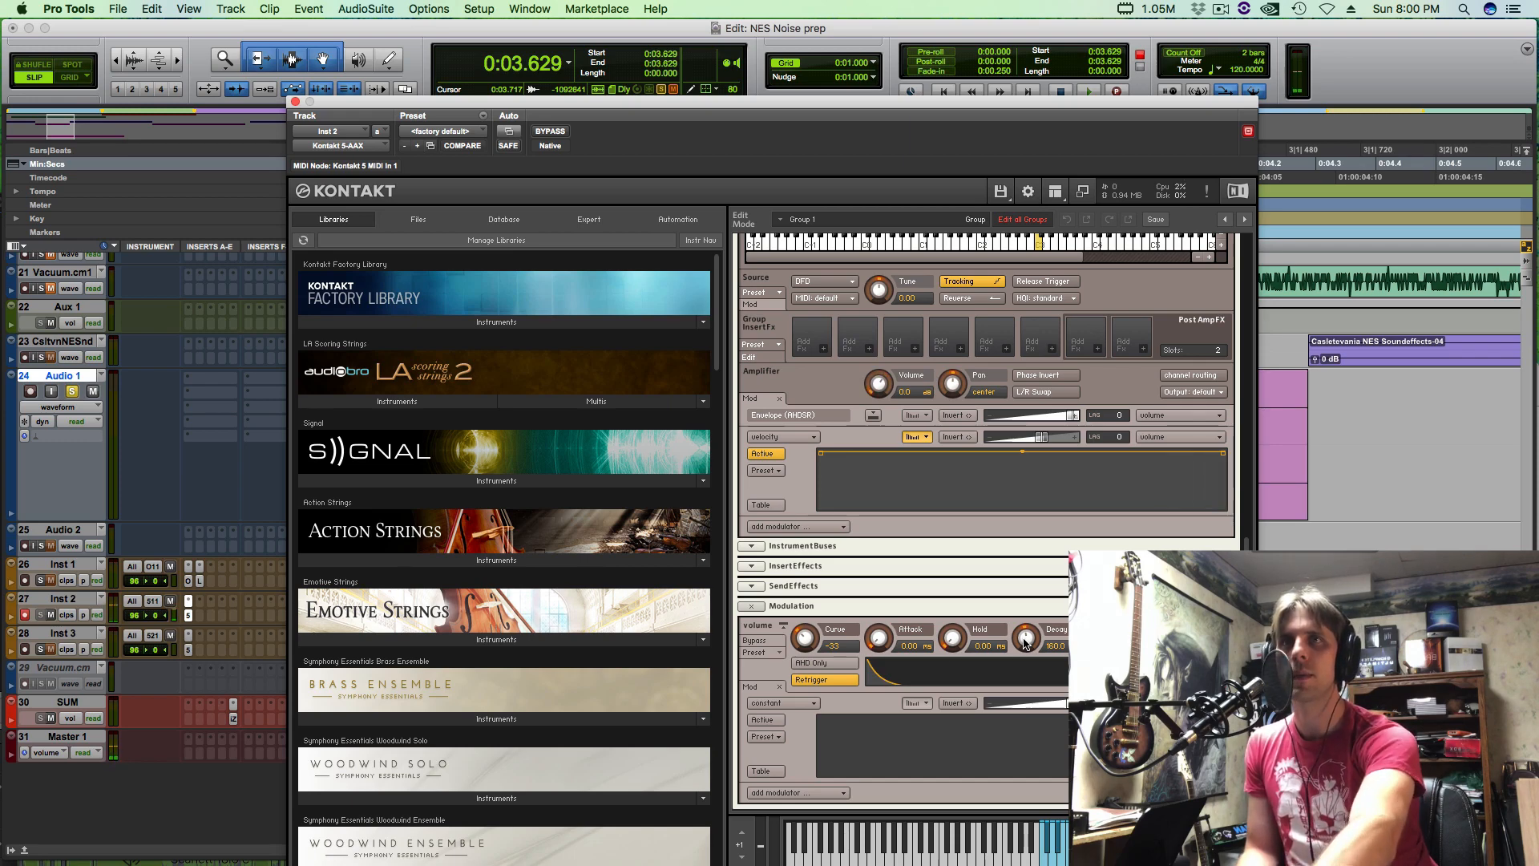
pyautogui.press('space')
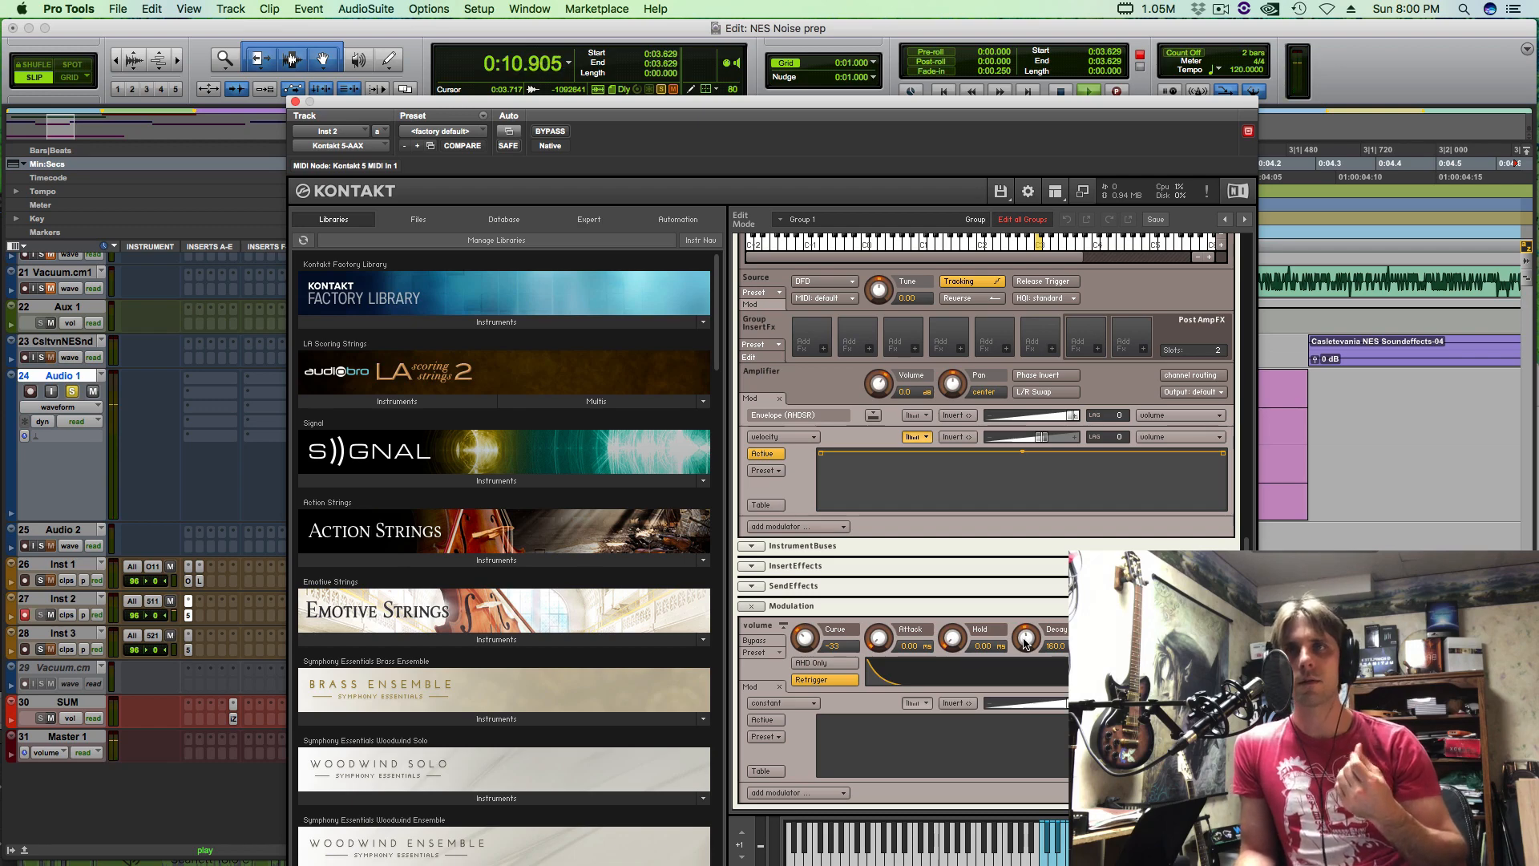
pyautogui.press('space')
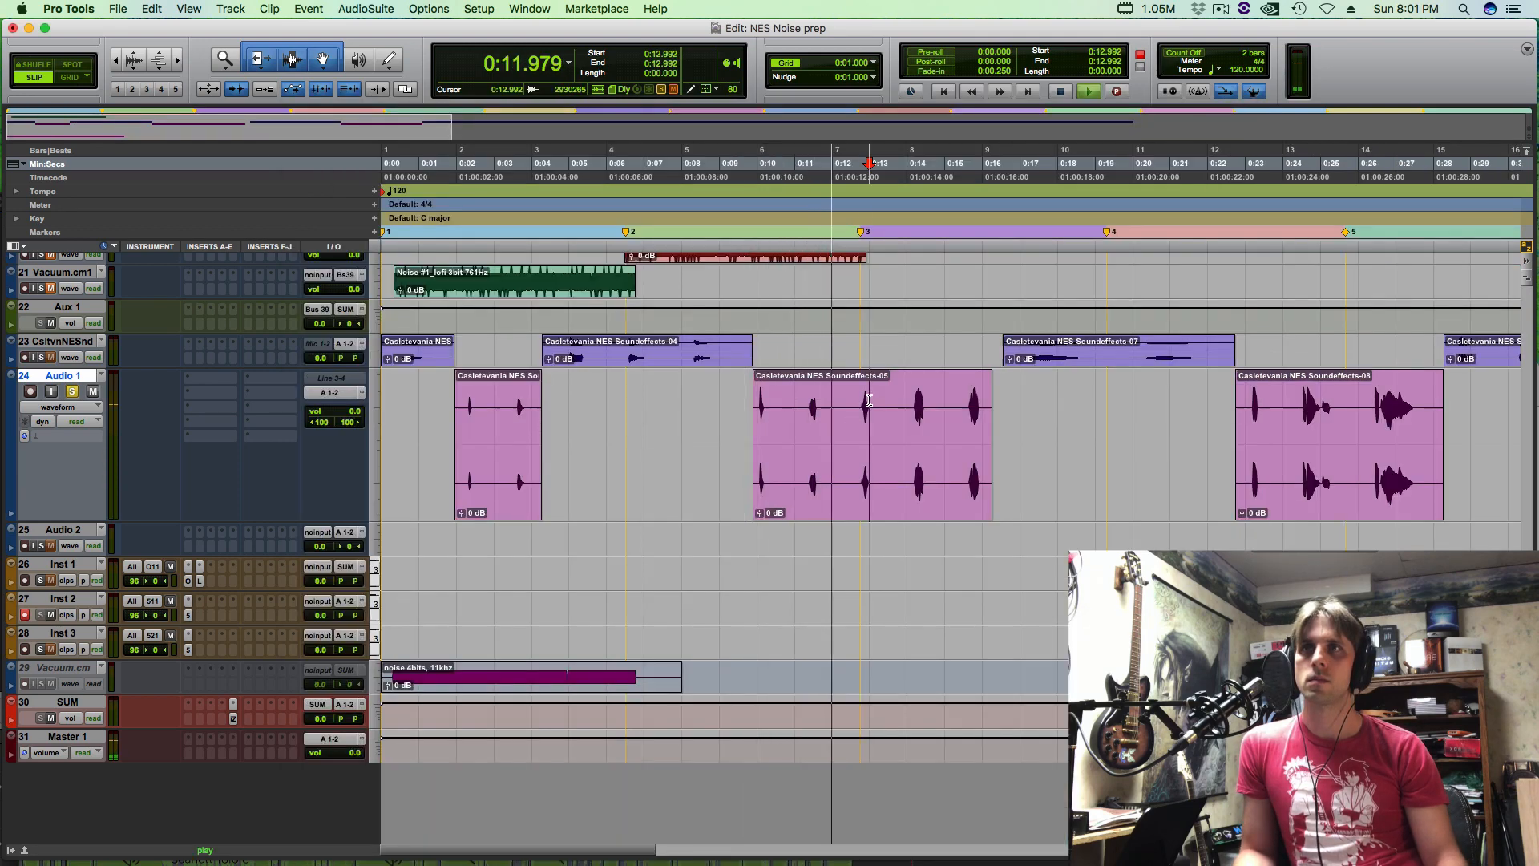
# Select the second sound in the Casletevania NES Soundeffects-05 clip, about 0.458 s long, and play it
pyautogui.press('super+bracketright')
pyautogui.press('space')
pyautogui.moveTo(825, 401); pyautogui.dragTo(861, 402)
pyautogui.press('space')
pyautogui.press('space')
pyautogui.press('space')
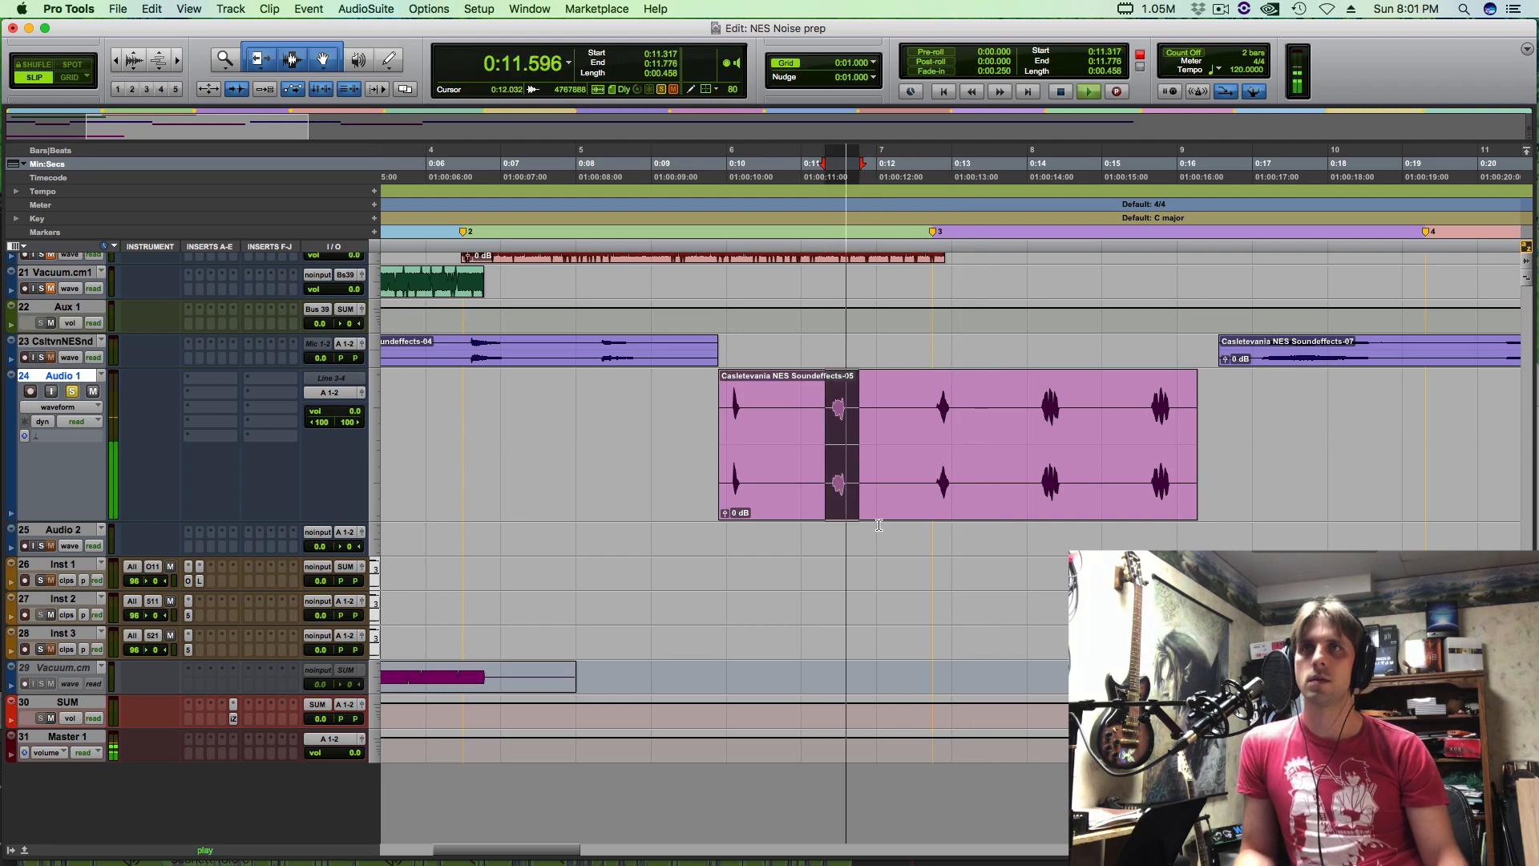
# Inspect the waveform of clip 05's second sound up close and play it from 0:11.417, just before its start
pyautogui.press('t')
pyautogui.press('t')
pyautogui.press('space')
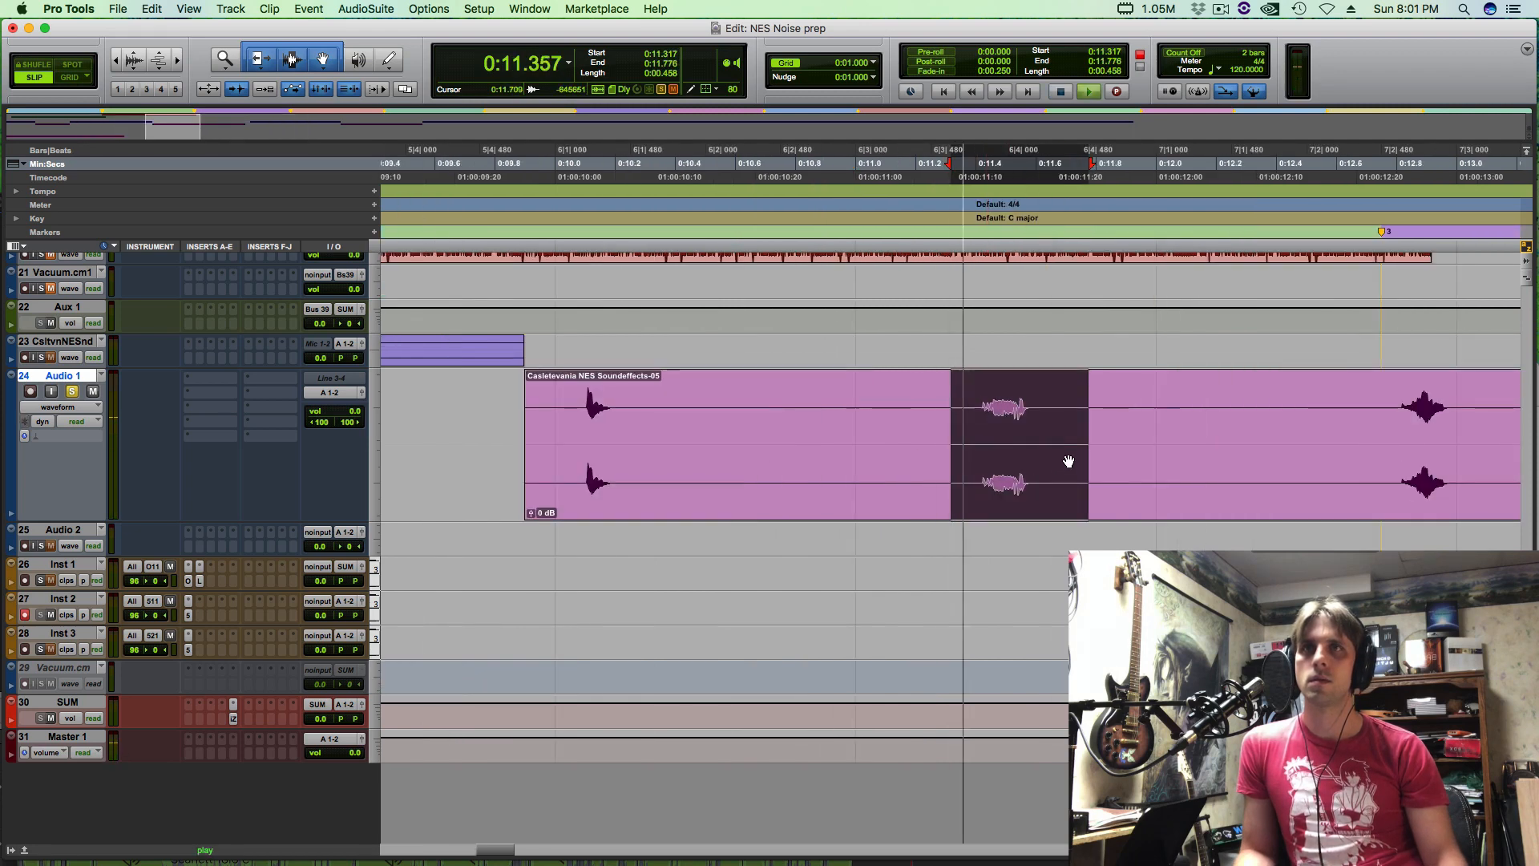
pyautogui.press('space')
pyautogui.click(998, 396)
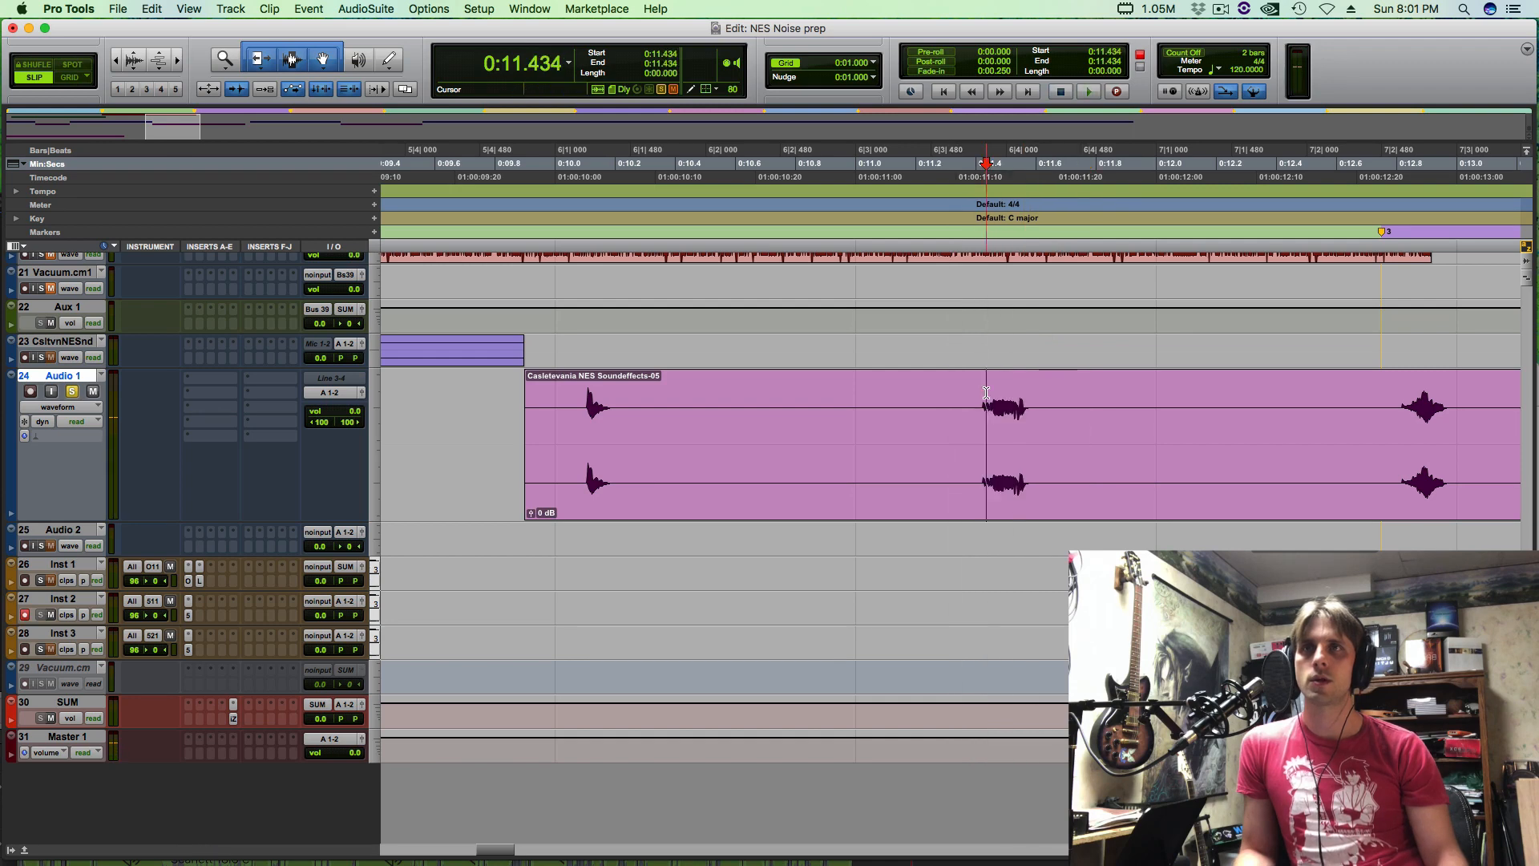
pyautogui.press('t')
pyautogui.click(929, 376)
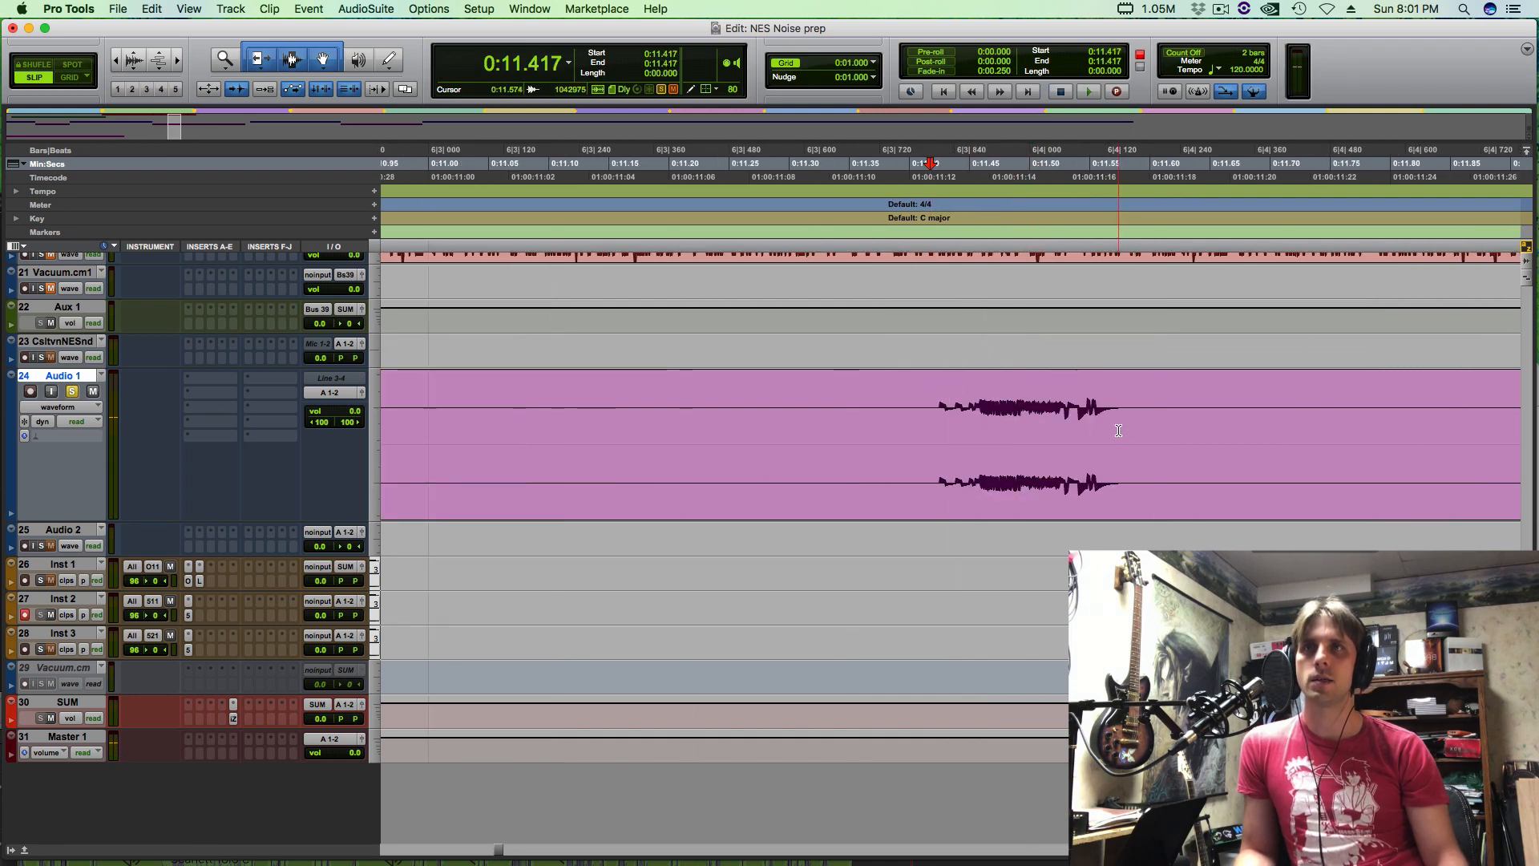
pyautogui.press('t')
pyautogui.press('space')
pyautogui.press('space')
# Examine the loud body and tail of clip 05's second sound, and select the whole sound, about 0.203 s long
pyautogui.moveTo(1044, 396); pyautogui.dragTo(1119, 405)
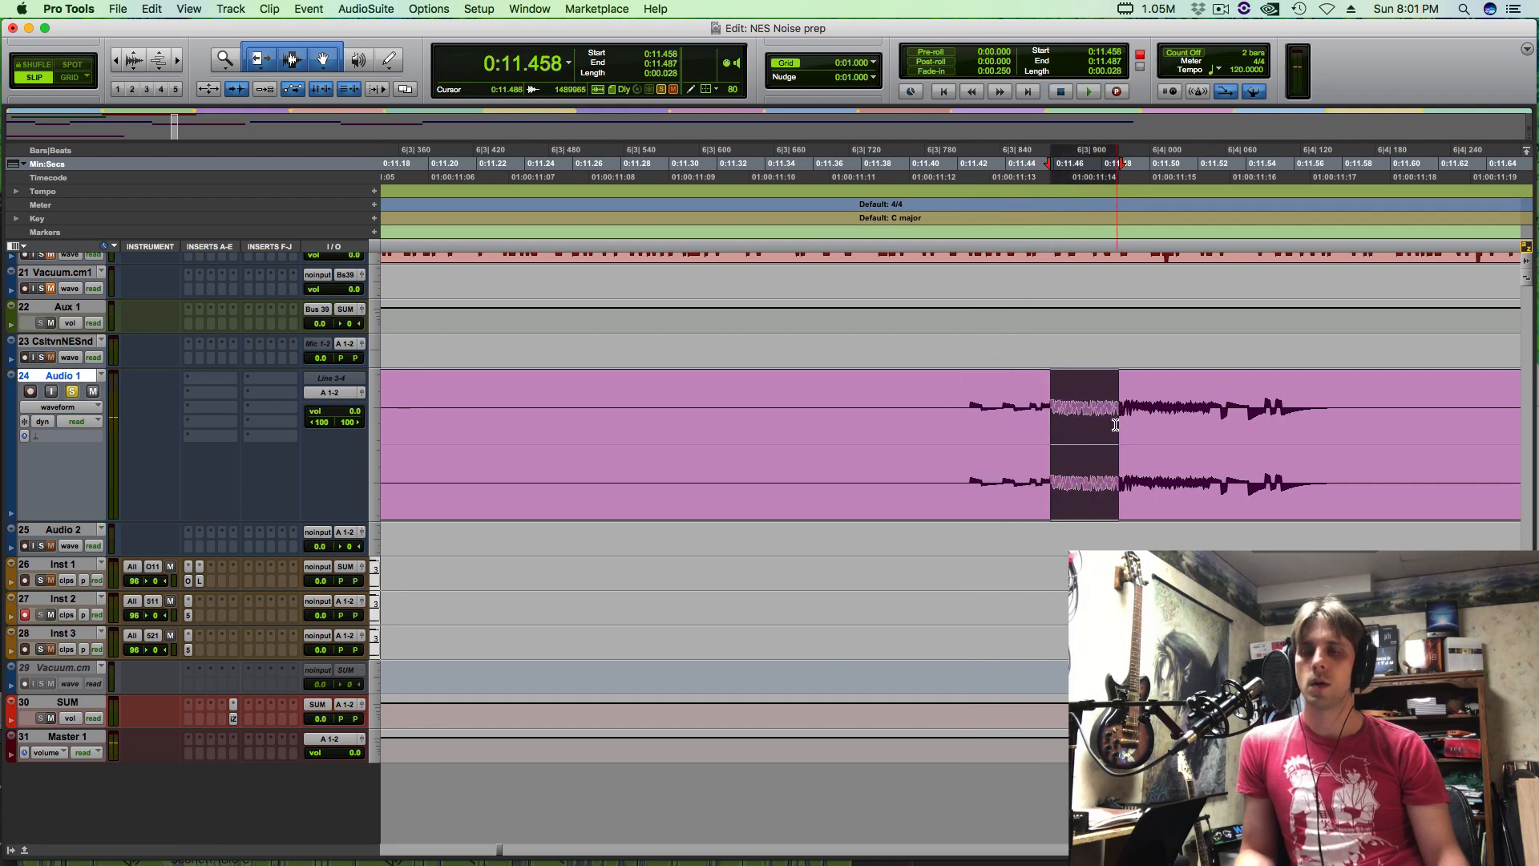
pyautogui.click(1154, 399)
pyautogui.moveTo(1124, 397); pyautogui.dragTo(1312, 398)
pyautogui.press('space')
pyautogui.moveTo(944, 409); pyautogui.dragTo(1432, 411)
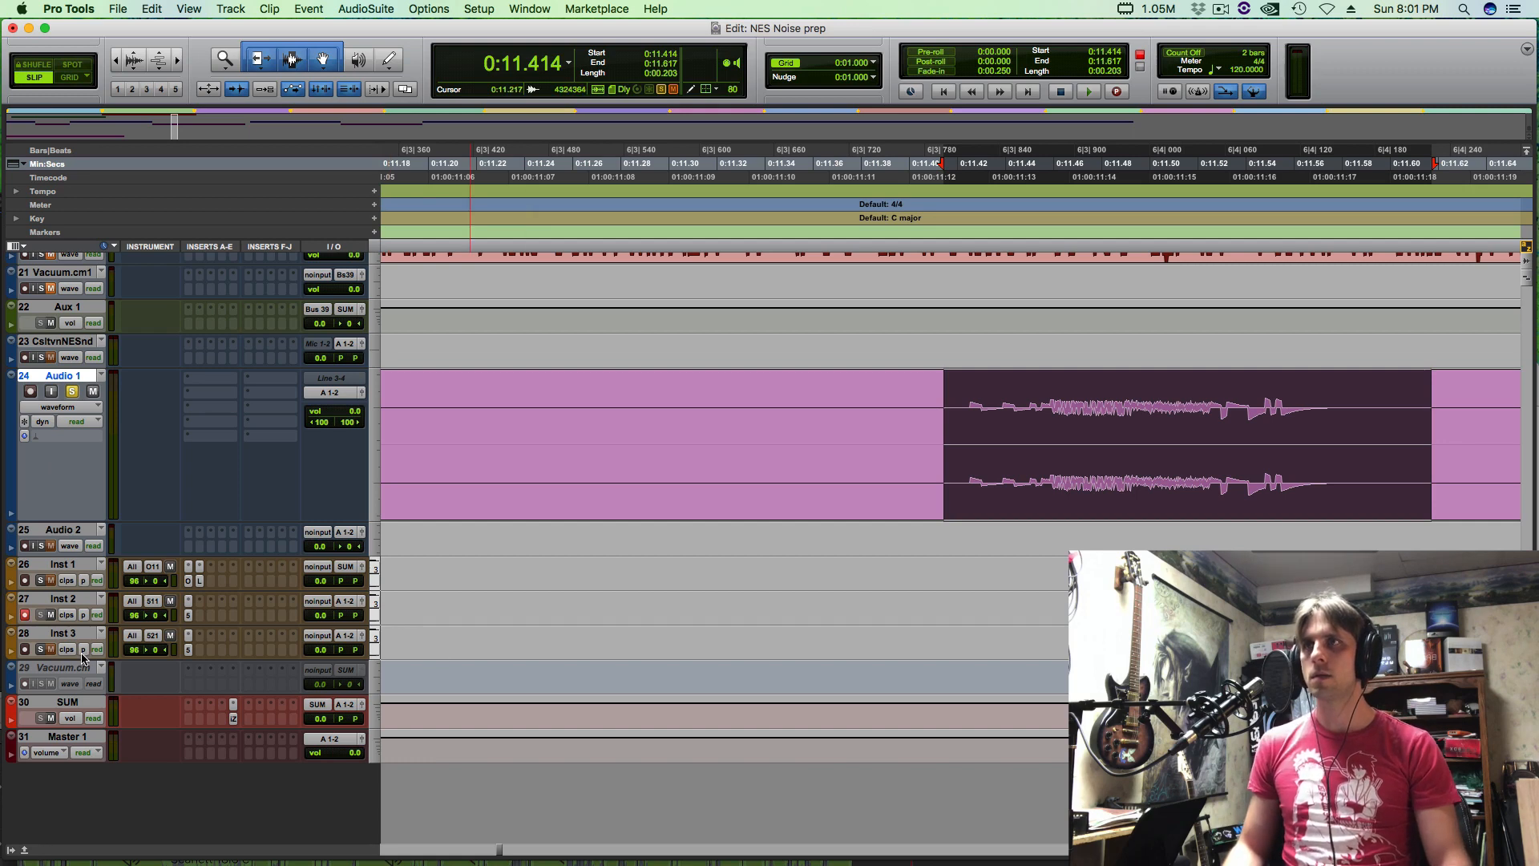
# Enlarge the Inst 2 and Inst 3 tracks and switch Inst 2's track view from clips to notes
pyautogui.moveTo(81, 657); pyautogui.dragTo(81, 813)
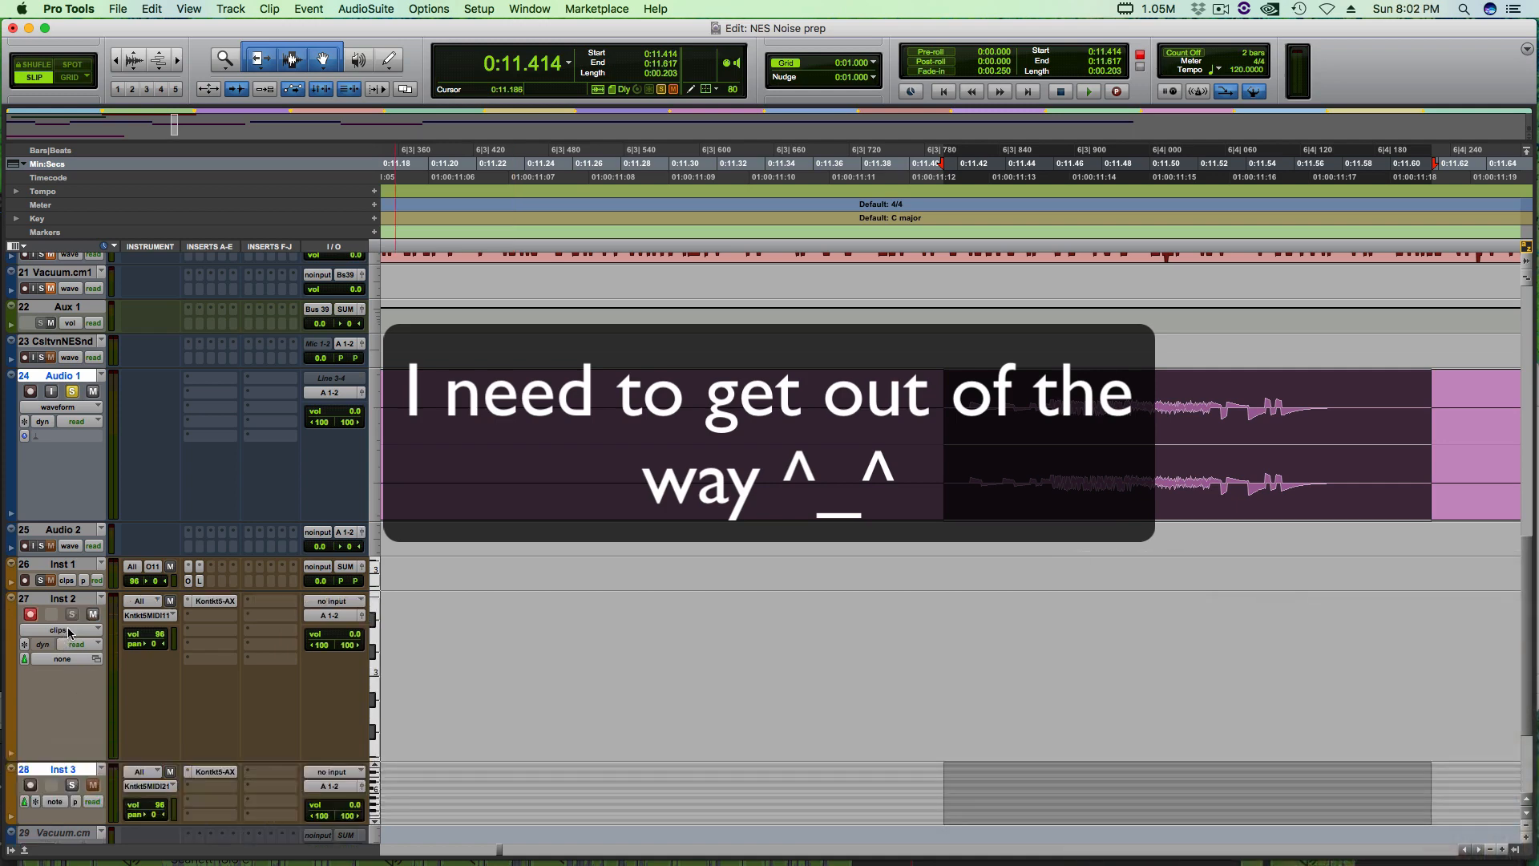
pyautogui.click(68, 632)
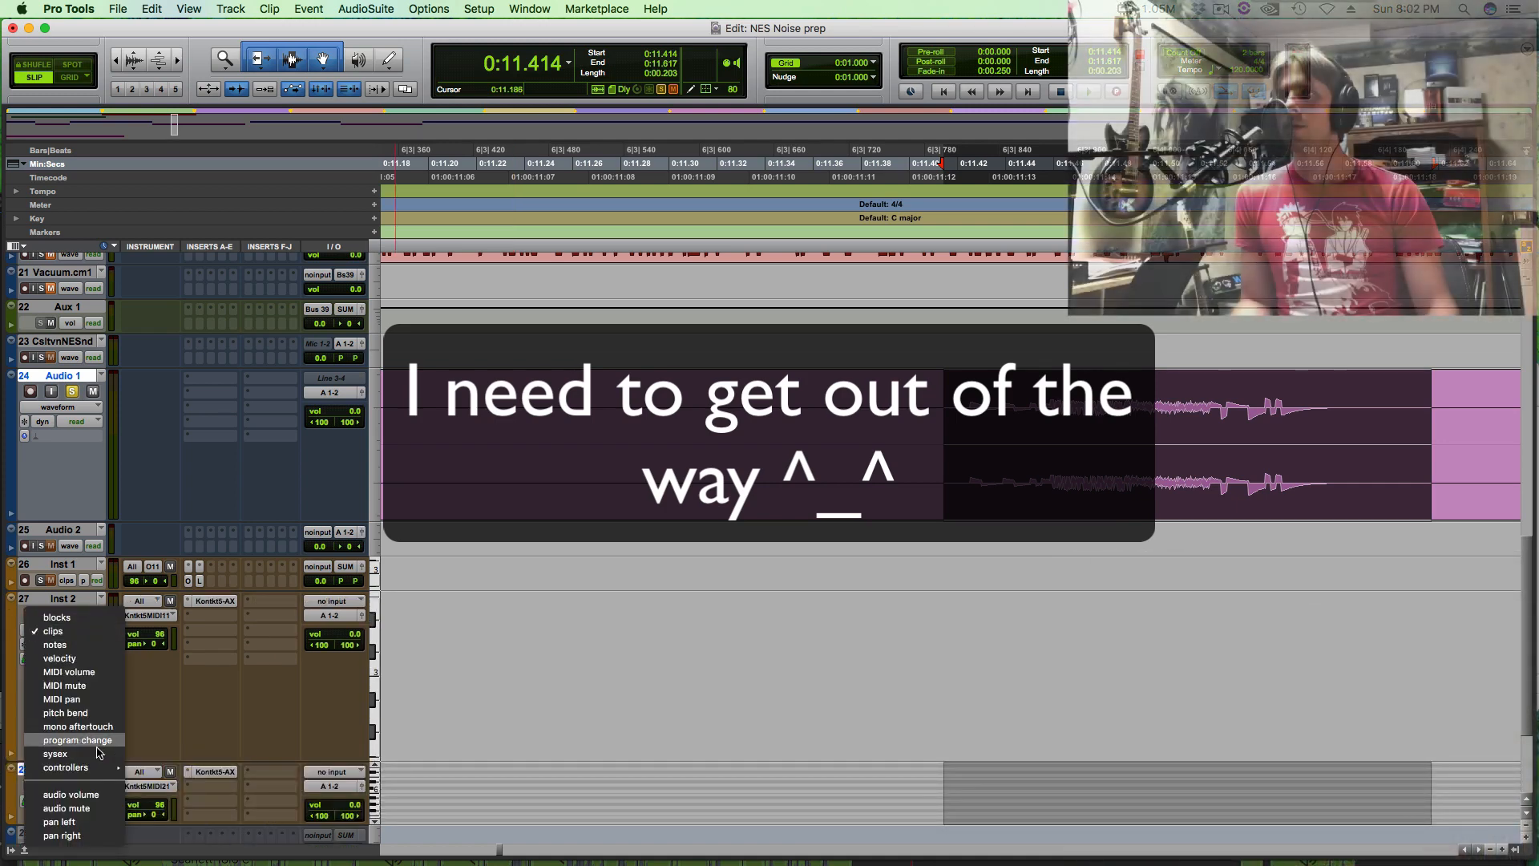
pyautogui.click(99, 644)
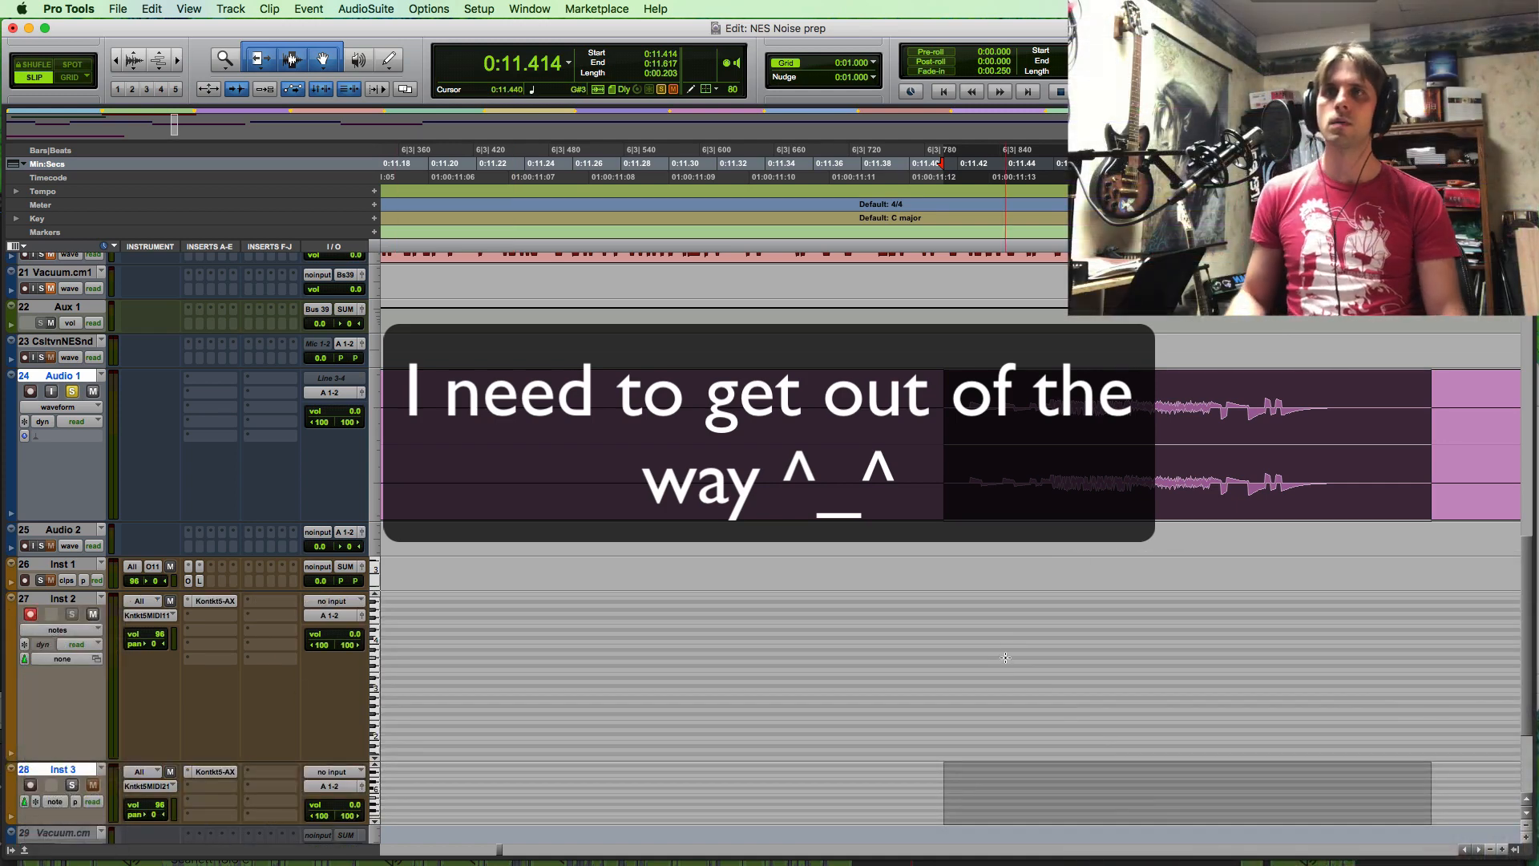
# Draw four short MIDI notes on Inst 2 beneath the sound's waveform: C3 from about 0:11.424, then E3, C4 and C3
pyautogui.click(979, 644)
pyautogui.moveTo(998, 639)
pyautogui.mouseDown()
pyautogui.moveTo(1105, 689)
pyautogui.moveTo(1066, 704)
pyautogui.moveTo(1057, 677)
pyautogui.moveTo(1029, 690)
pyautogui.moveTo(1209, 670)
pyautogui.moveTo(1118, 670)
pyautogui.mouseUp()
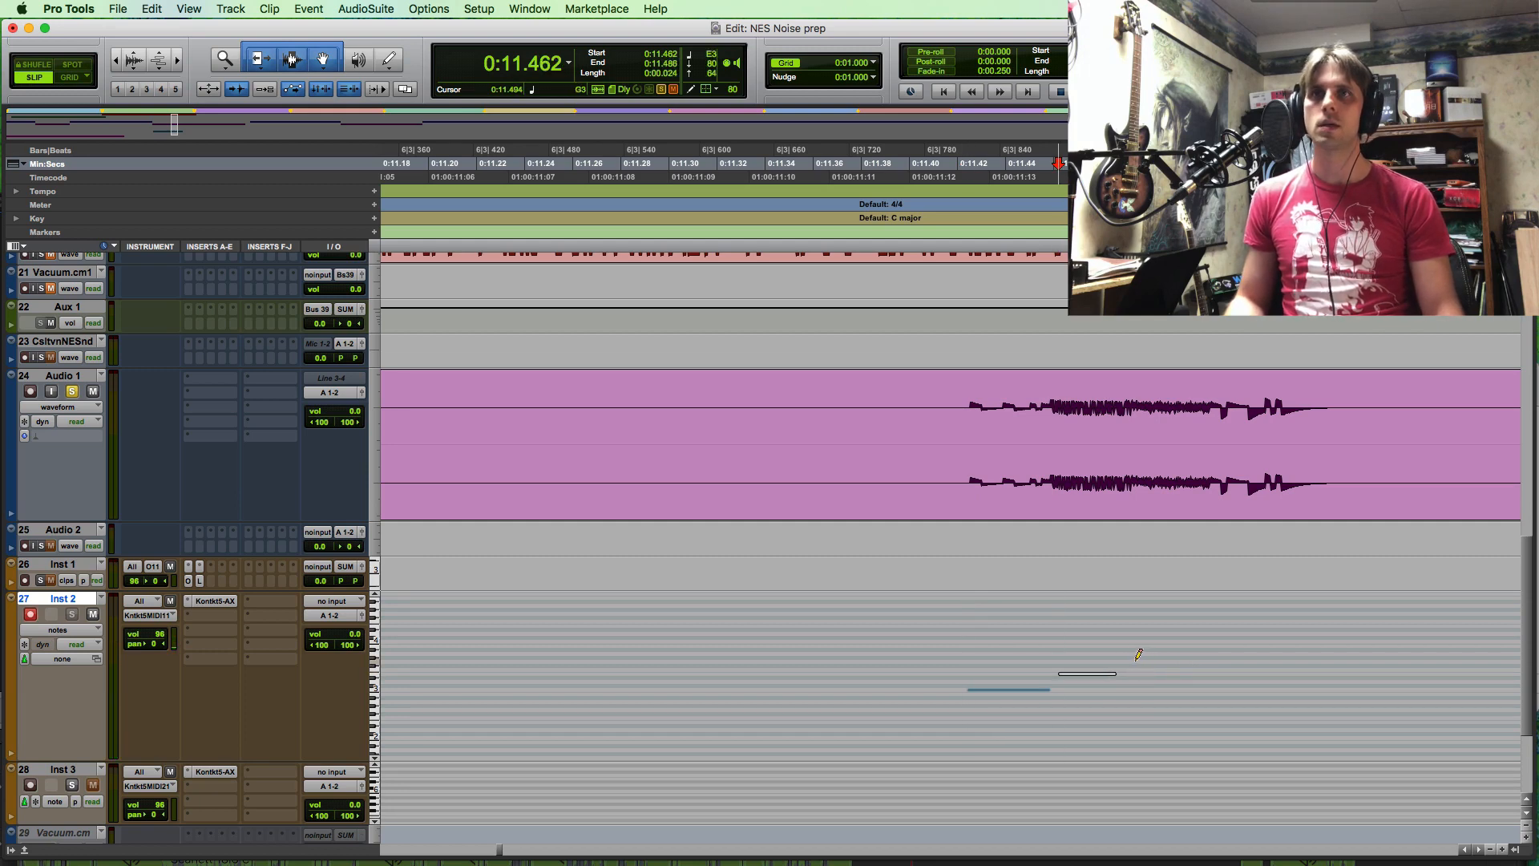
pyautogui.moveTo(1131, 639)
pyautogui.mouseDown()
pyautogui.moveTo(1224, 633)
pyautogui.moveTo(1252, 688)
pyautogui.moveTo(1308, 687)
pyautogui.mouseUp()
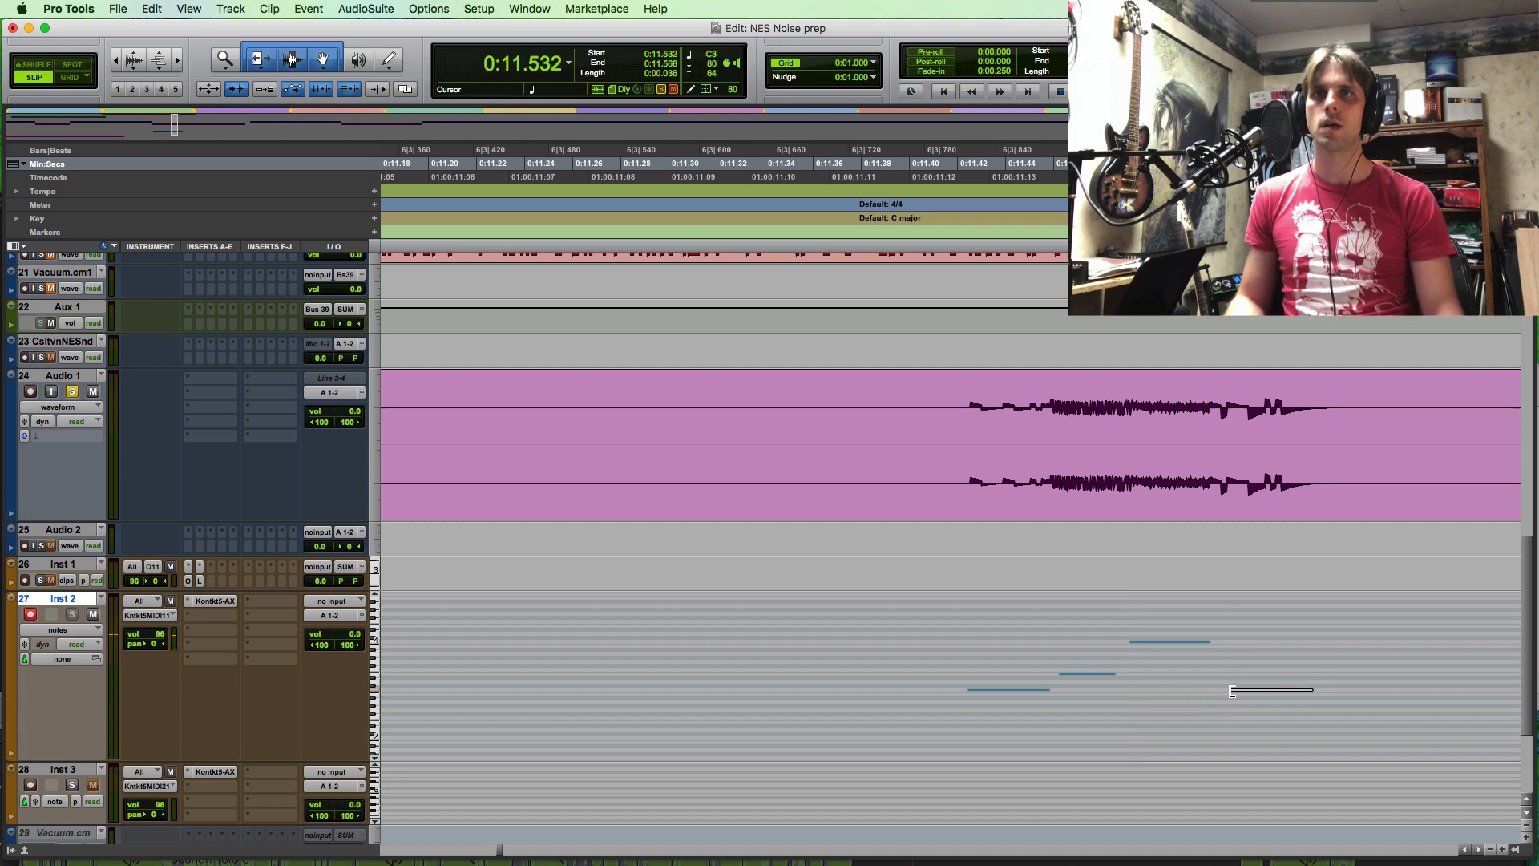
# Start the last C3 note at 0:11.525, lengthen E3 to about 0.035 s, and extend the first C3 past E3's start
pyautogui.moveTo(1213, 690); pyautogui.dragTo(1212, 690)
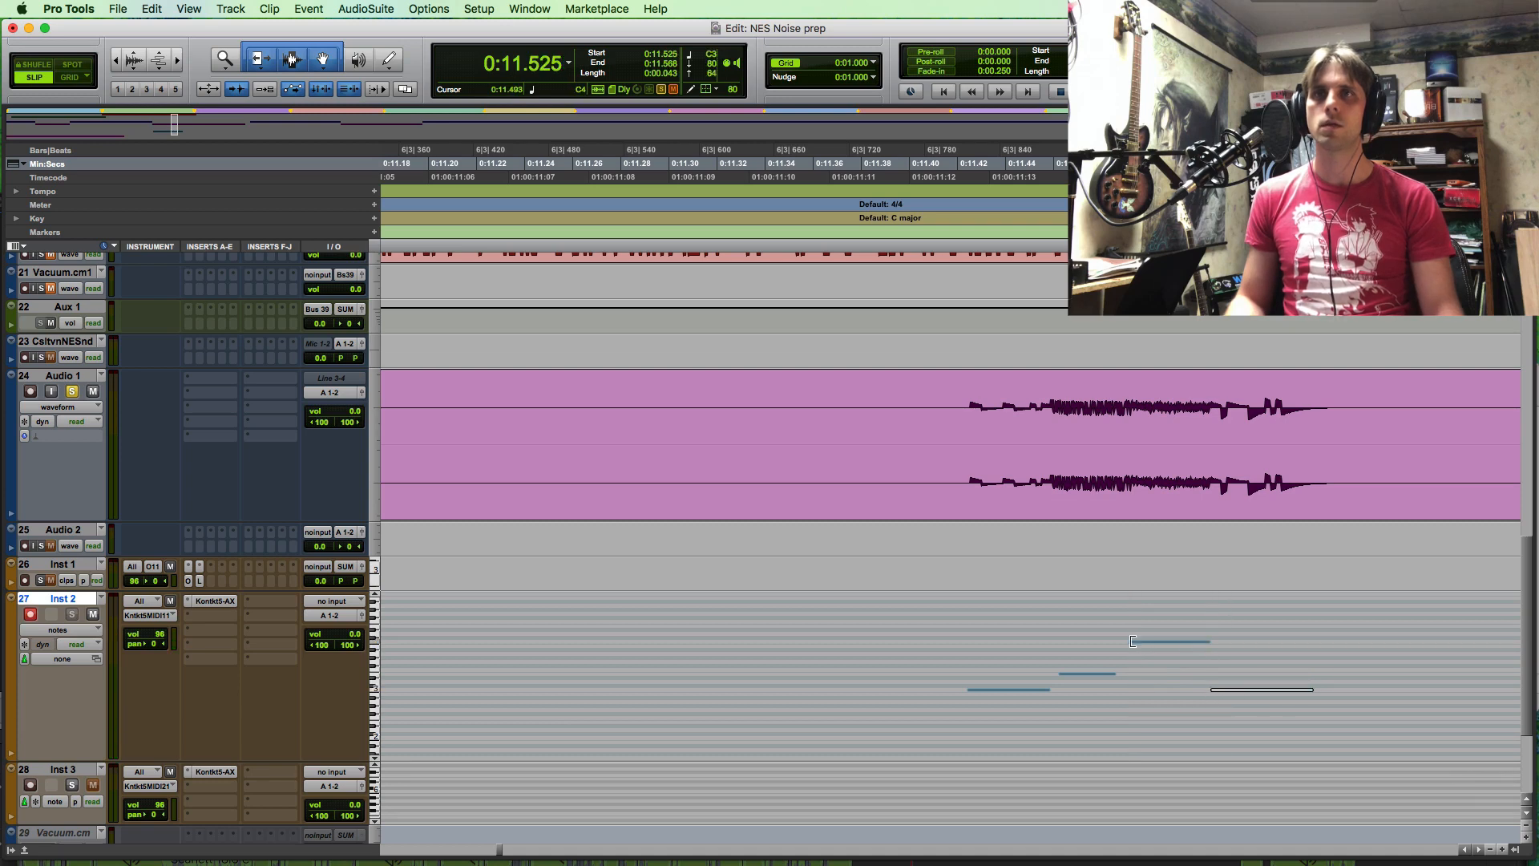
pyautogui.moveTo(1109, 676); pyautogui.dragTo(1140, 676)
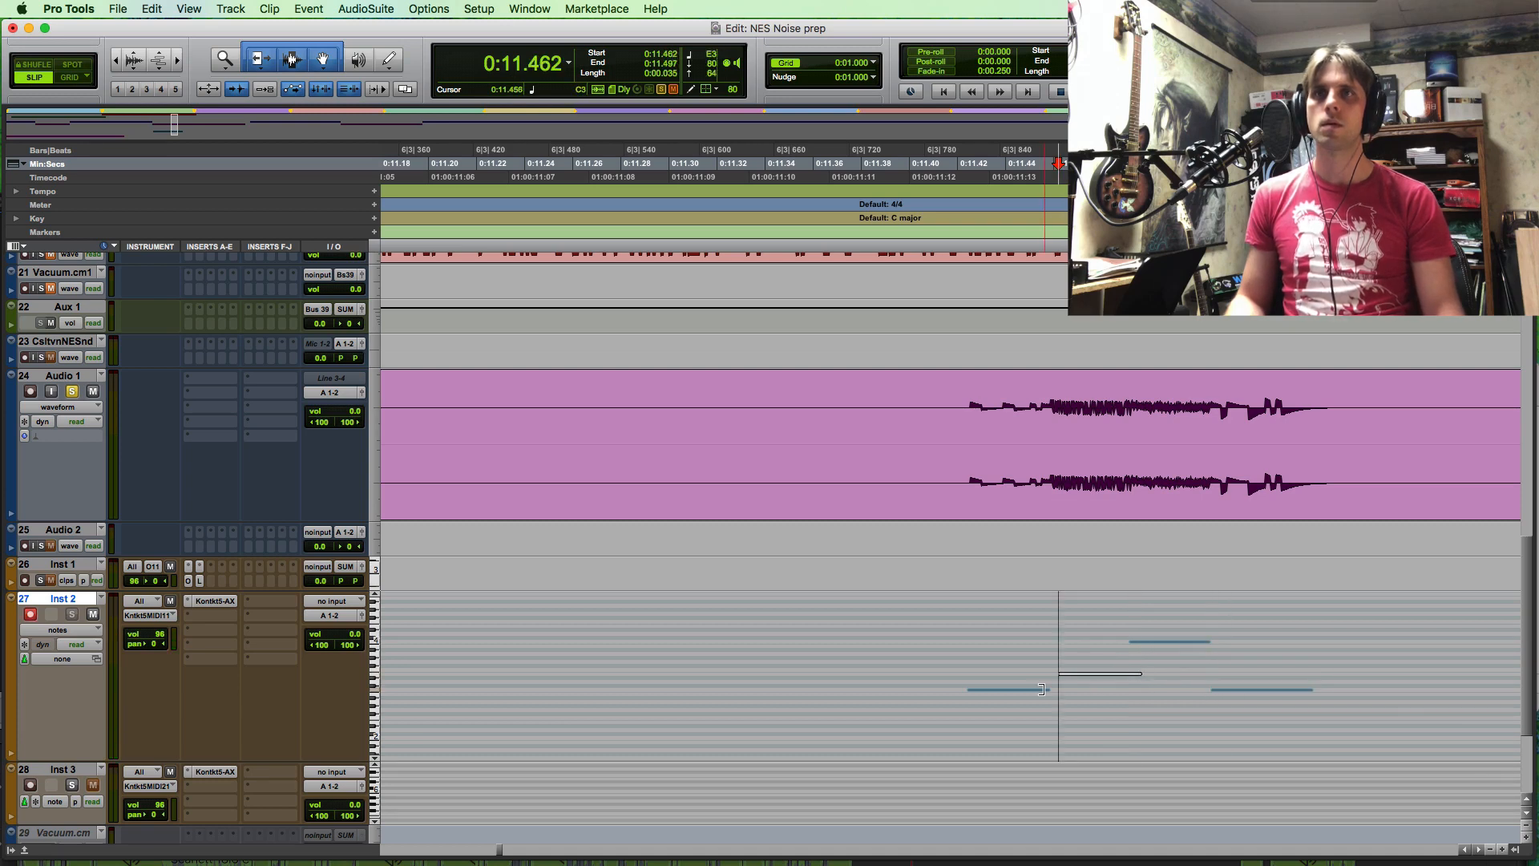
pyautogui.moveTo(1042, 689); pyautogui.dragTo(1089, 689)
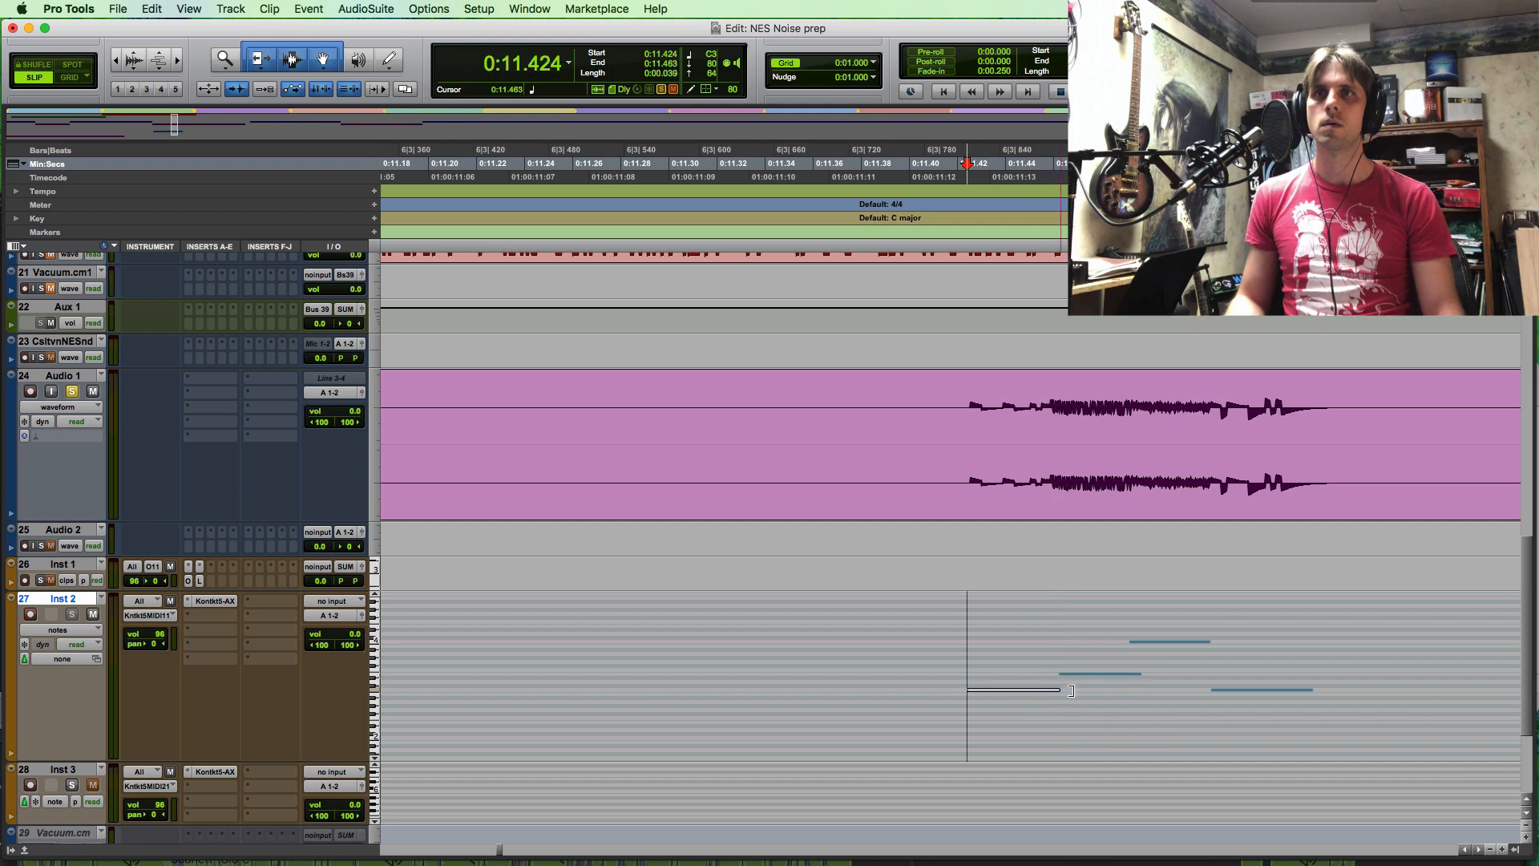
# Play the drawn Inst 2 notes together with the original sound from 0:11.399
pyautogui.click(907, 371)
pyautogui.press('space')
pyautogui.press('space')
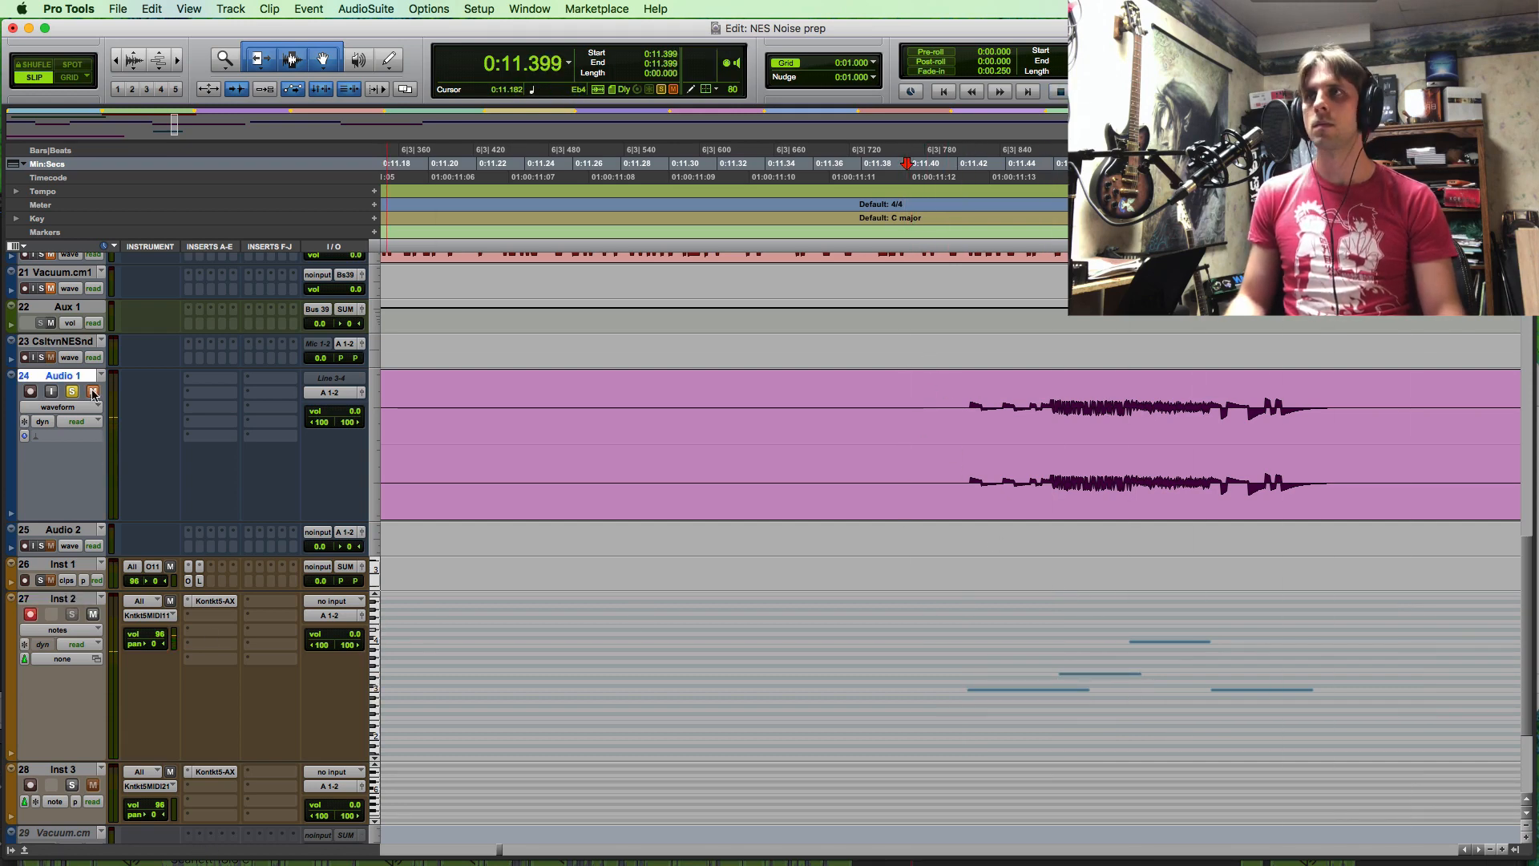
# Mute Audio 1 and play the drawn Inst 2 notes by themselves repeatedly from 0:11.399
pyautogui.press('space')
pyautogui.press('space')
pyautogui.press('space')
pyautogui.press('space')
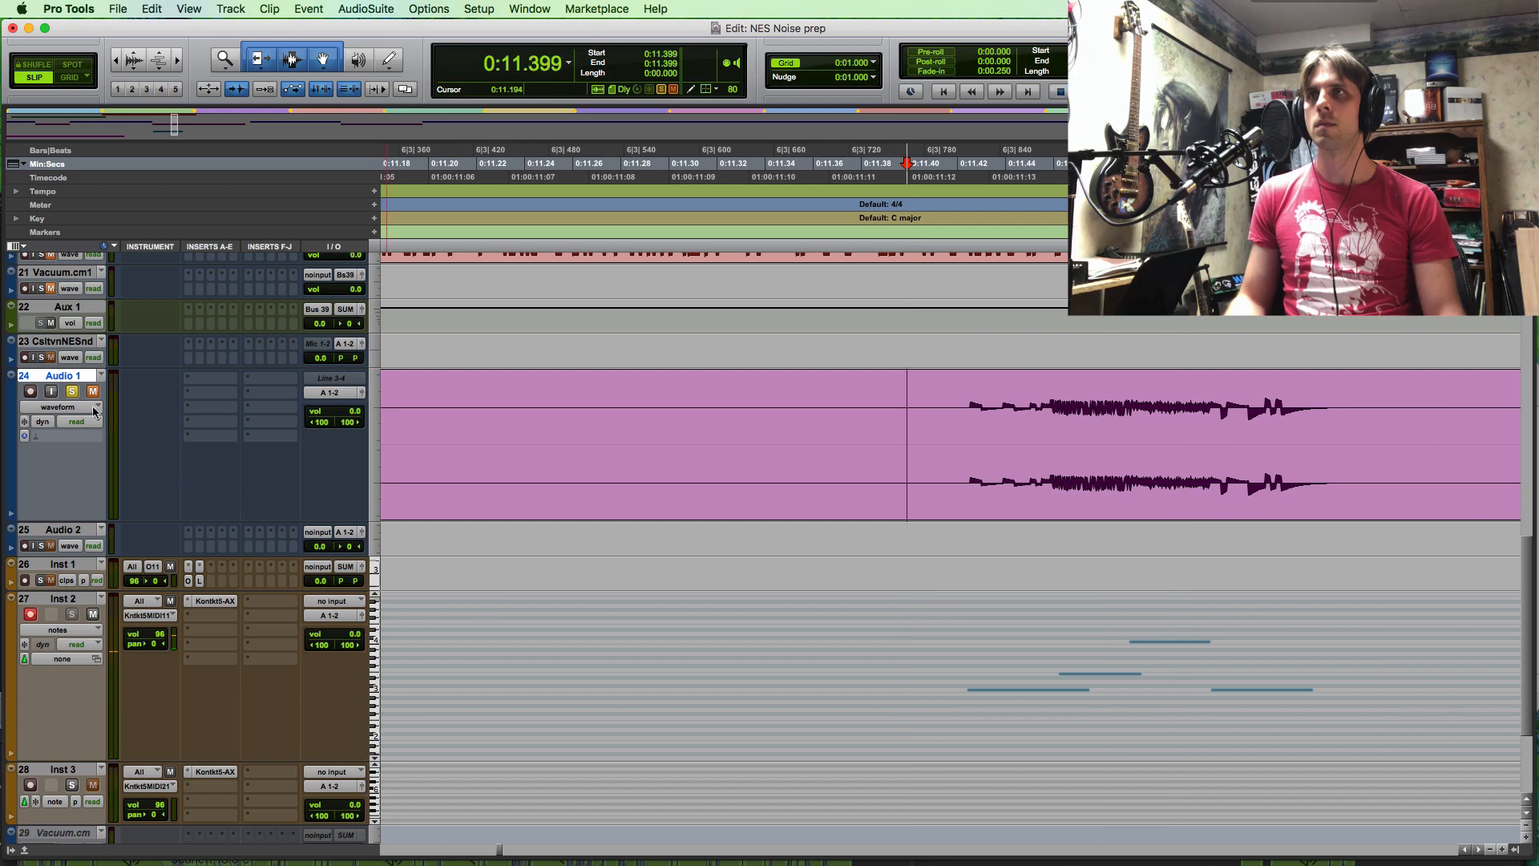
pyautogui.press('space')
pyautogui.press('space')
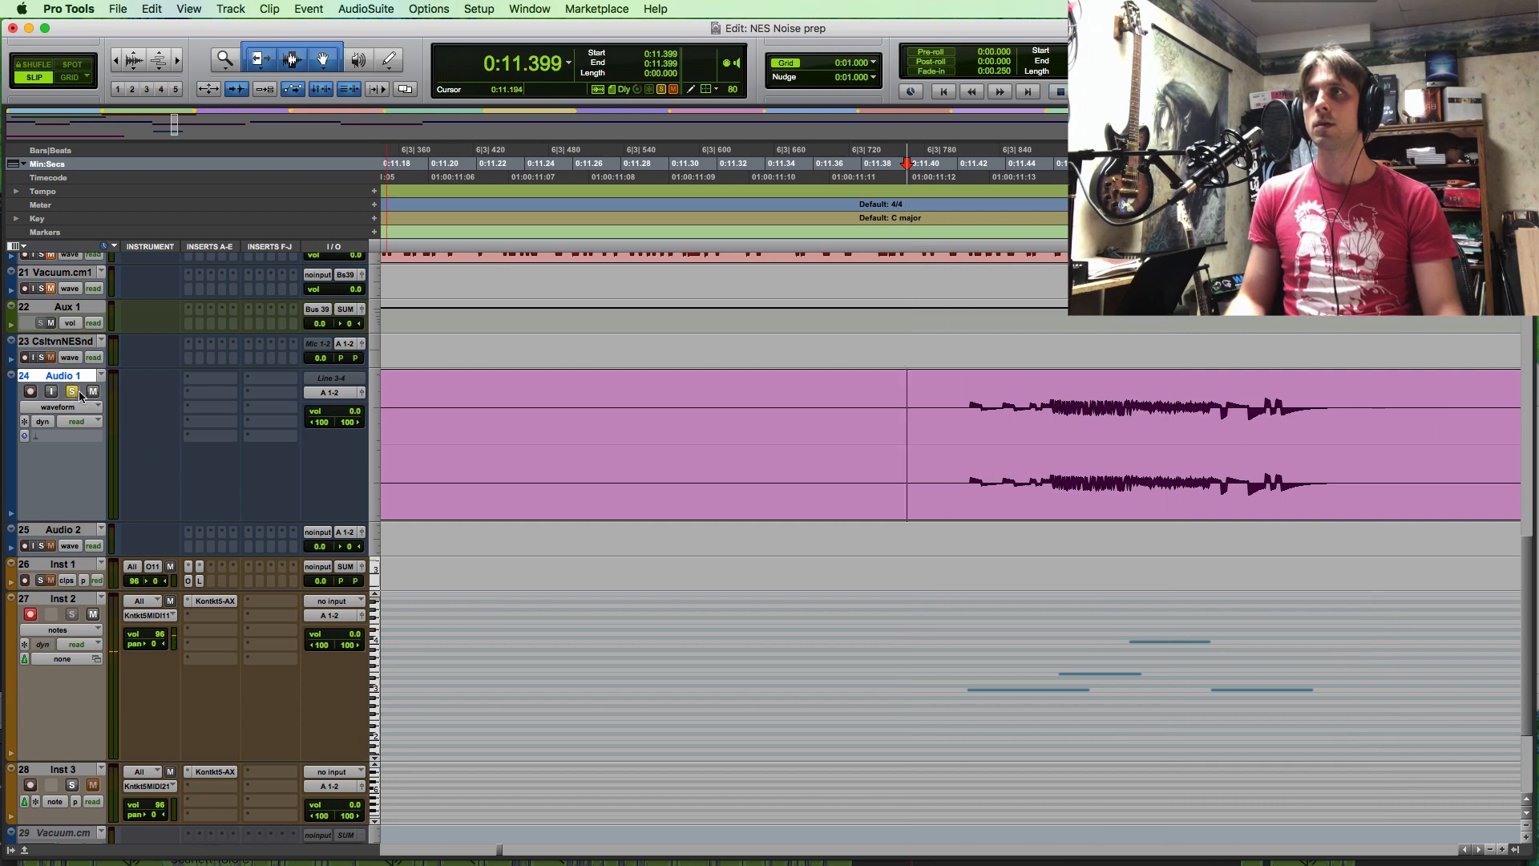
# Unmute Audio 1, mute Inst 2, and play the original sound repeatedly from 0:11.399 for comparison
pyautogui.click(92, 614)
pyautogui.press('space')
pyautogui.press('space')
pyautogui.press('space')
pyautogui.press('space')
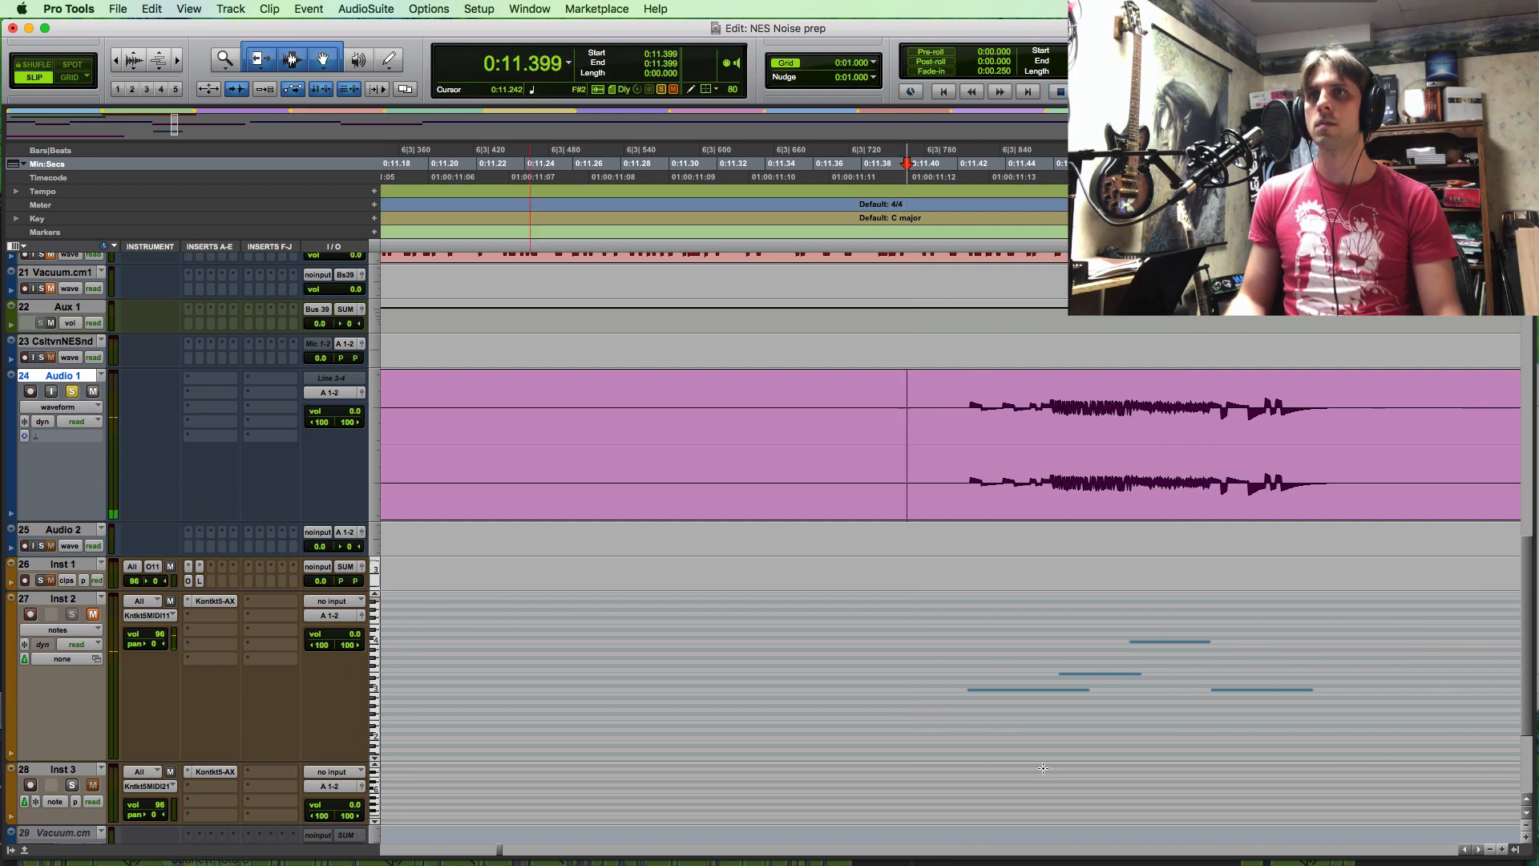